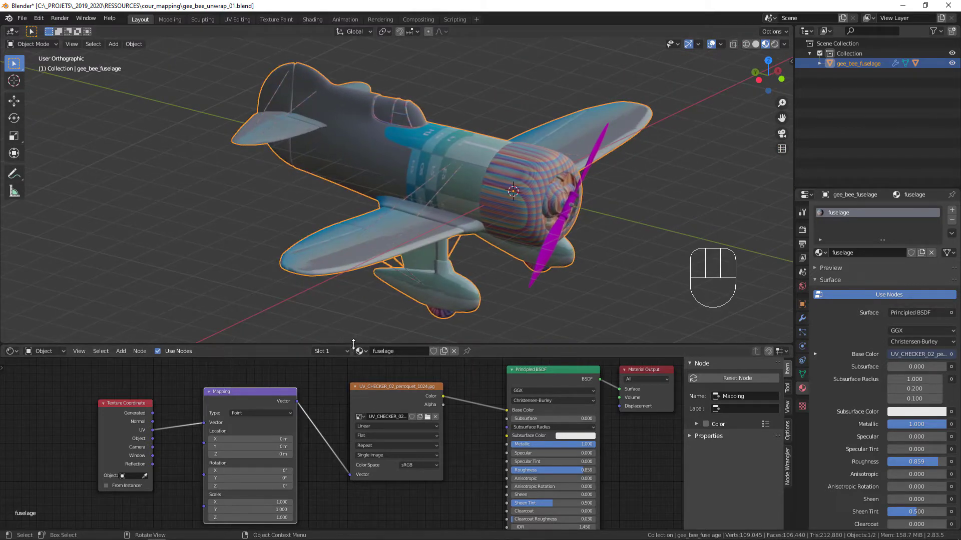
# - Enlarge the 3D viewport and hide its floor grid and the X and Y axis lines
pyautogui.moveTo(354, 344); pyautogui.dragTo(357, 489)
pyautogui.click(697, 44)
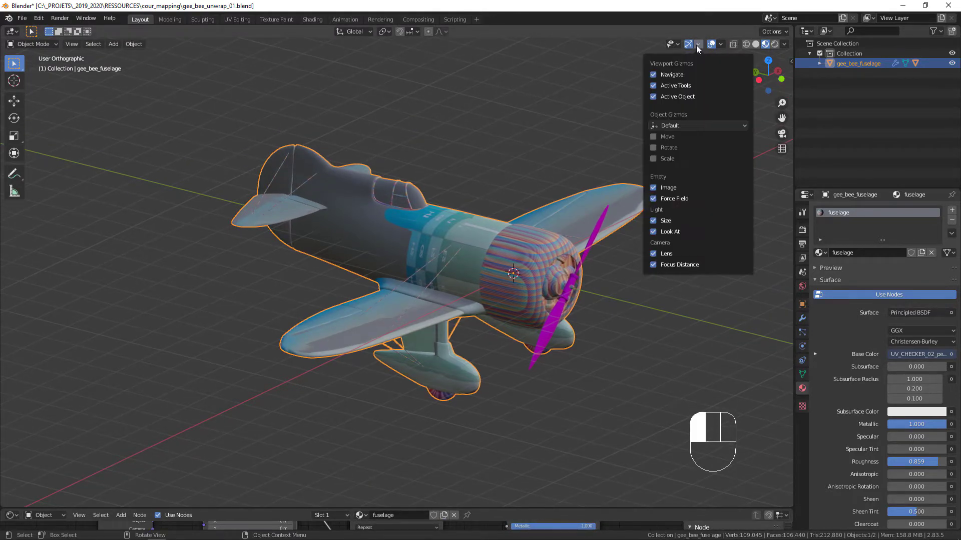
pyautogui.click(717, 43)
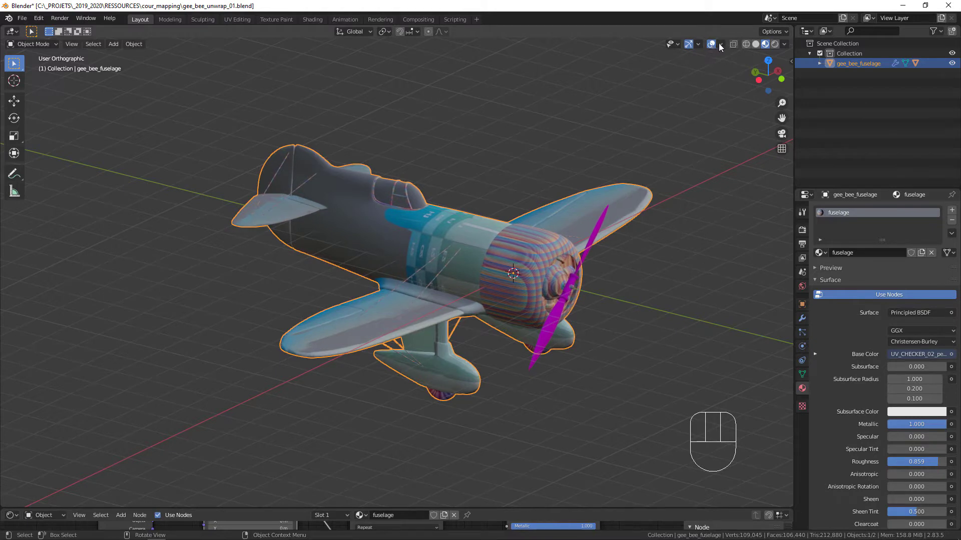
pyautogui.click(720, 44)
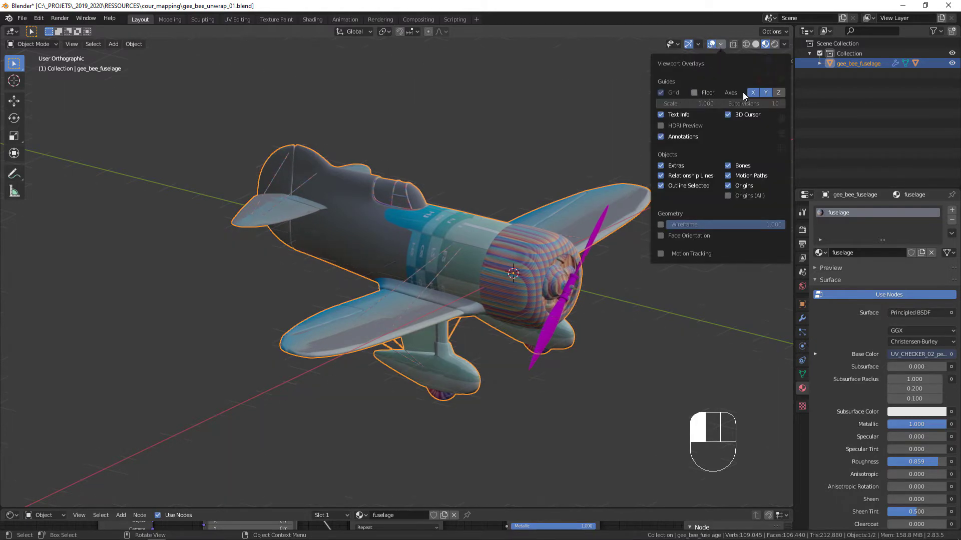
pyautogui.keyDown('shift'); pyautogui.moveTo(466, 280); pyautogui.dragTo(510, 276, button='middle'); pyautogui.keyUp('shift')
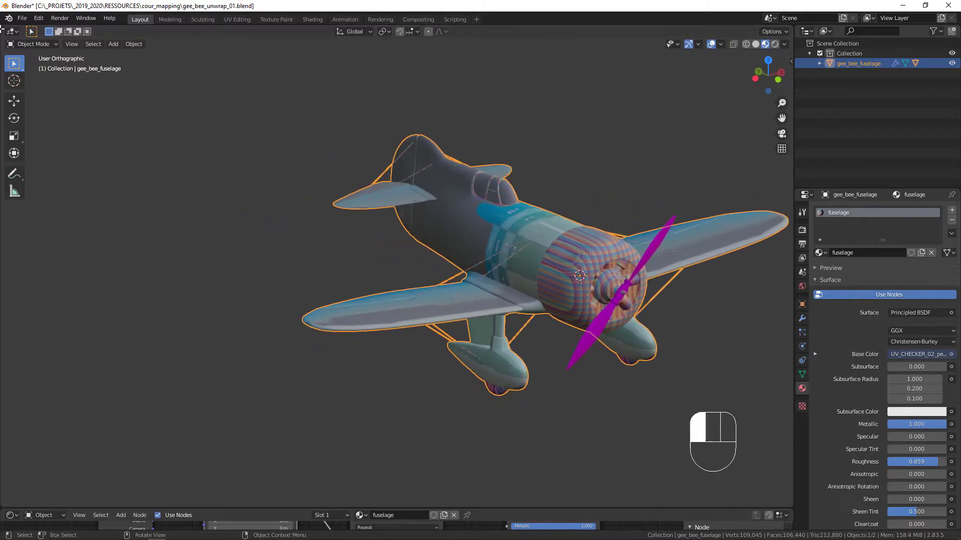
# - Split the 3D viewport vertically into two areas and change one of them to the UV Editor
pyautogui.moveTo(2, 29); pyautogui.dragTo(411, 110)
pyautogui.keyDown('shift'); pyautogui.moveTo(475, 264); pyautogui.dragTo(432, 262, button='middle'); pyautogui.keyUp('shift')
pyautogui.moveTo(432, 262); pyautogui.dragTo(518, 258, button='middle')
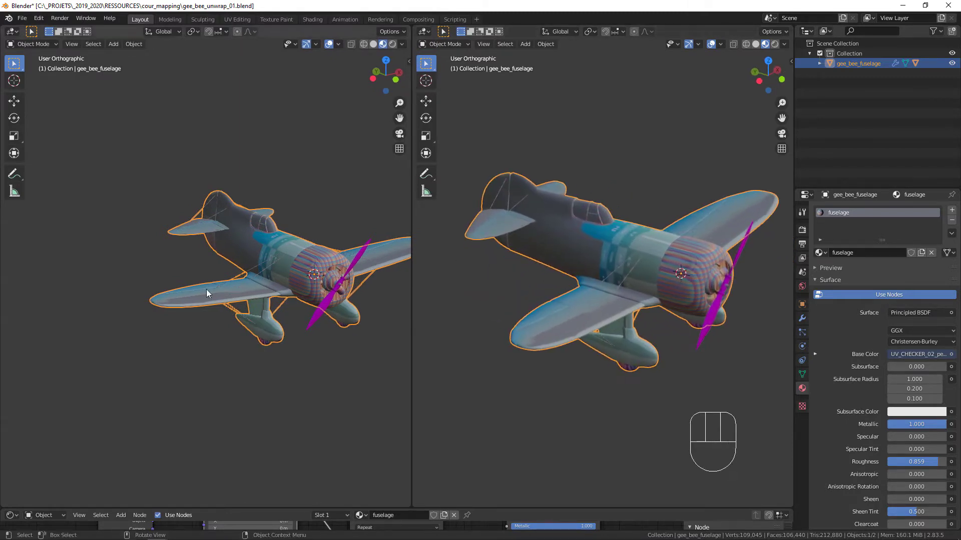
pyautogui.click(12, 32)
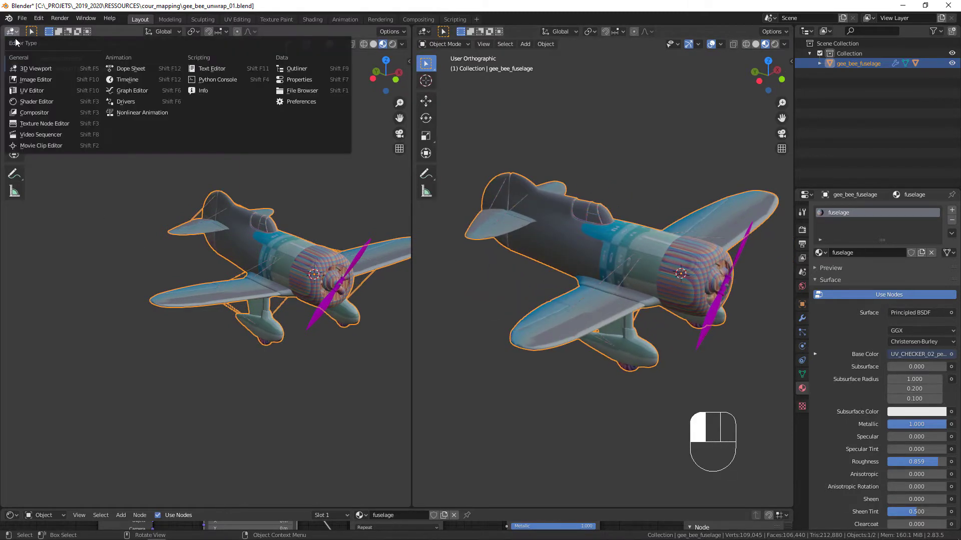
pyautogui.click(25, 91)
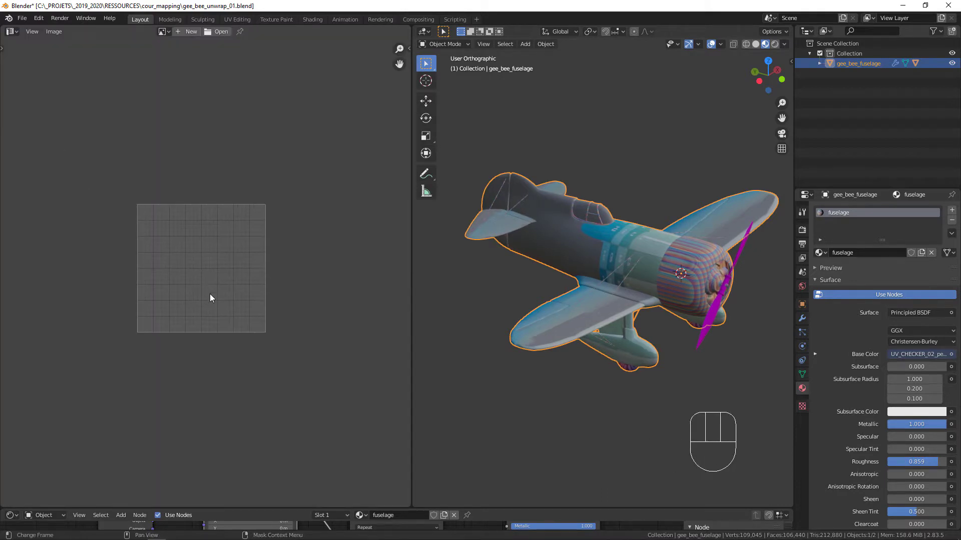
pyautogui.keyDown('ctrl'); pyautogui.moveTo(210, 296); pyautogui.dragTo(199, 238, button='middle'); pyautogui.keyUp('ctrl')
# - Enter Edit Mode on the gee_bee_fuselage airplane and turn off the display of normals
pyautogui.keyDown('shift'); pyautogui.moveTo(597, 253); pyautogui.dragTo(610, 225, button='middle'); pyautogui.keyUp('shift')
pyautogui.click(610, 229)
pyautogui.click(610, 243)
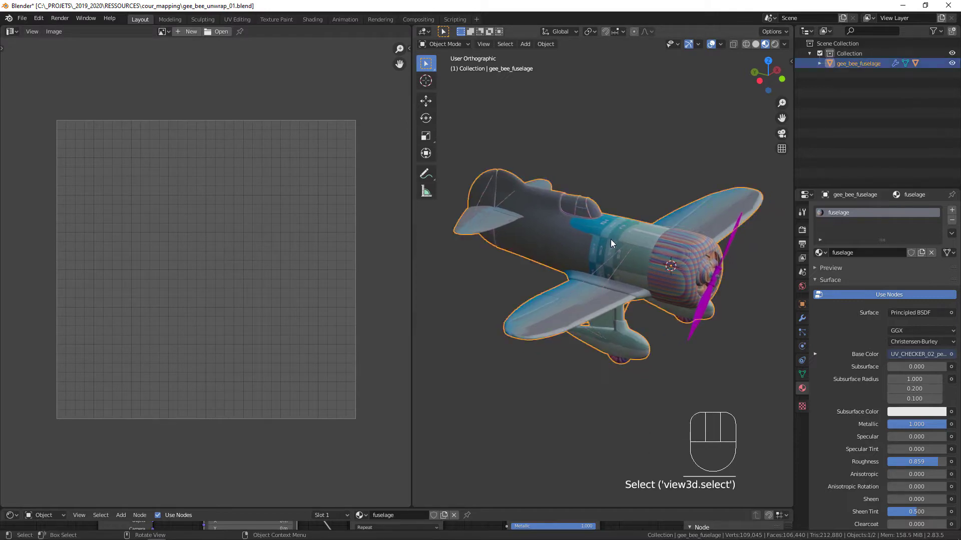
pyautogui.press('Tab')
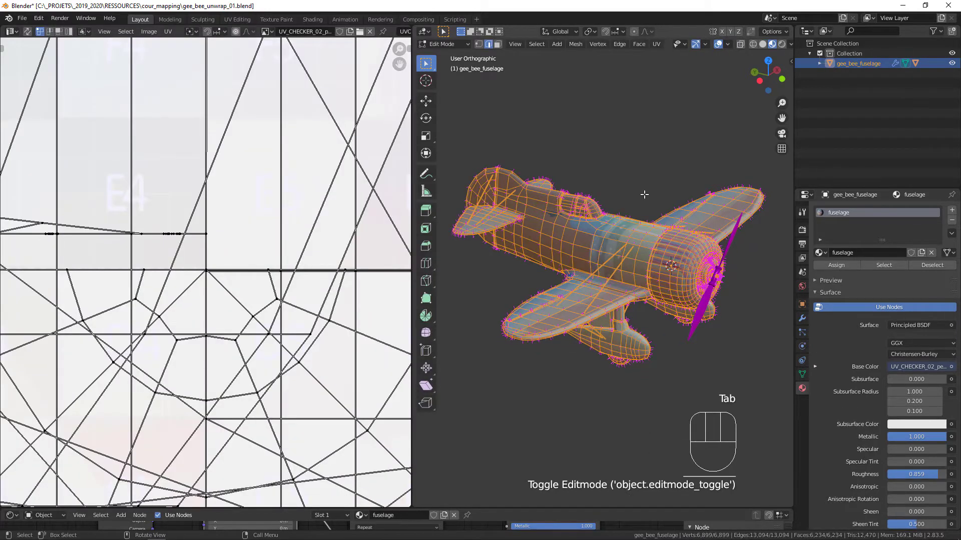
pyautogui.moveTo(644, 194)
pyautogui.mouseDown(button='middle')
pyautogui.moveTo(646, 220)
pyautogui.moveTo(643, 186)
pyautogui.mouseUp(button='middle')
pyautogui.click(728, 44)
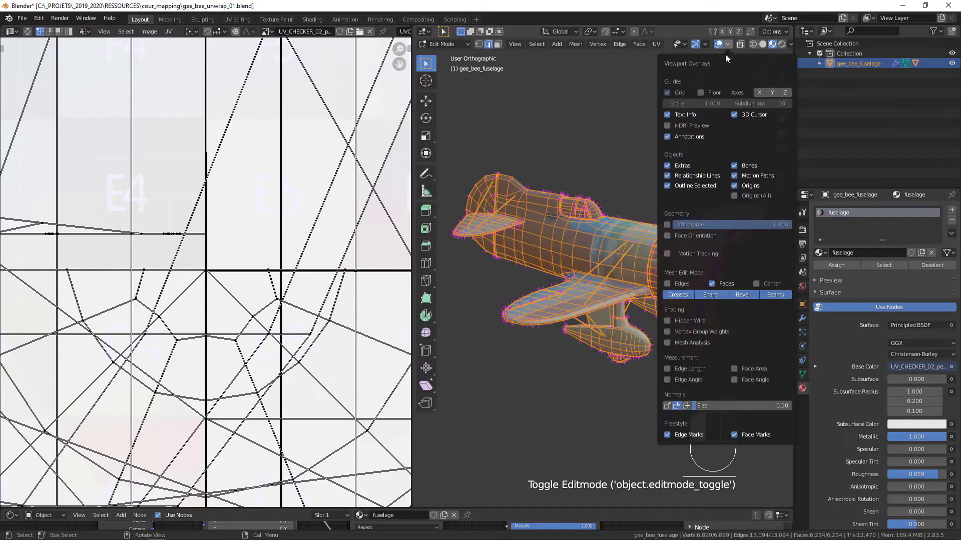
pyautogui.click(675, 406)
pyautogui.click(604, 386)
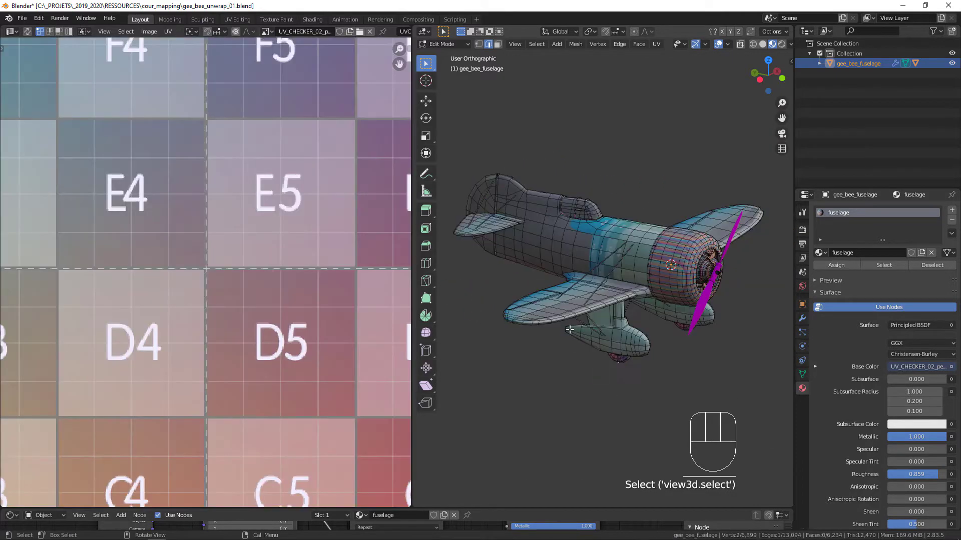
# - Enlarge the shader editor and set the Mapping node's scale to 5 on X, Y and Z
pyautogui.moveTo(568, 329); pyautogui.dragTo(562, 323, button='middle')
pyautogui.moveTo(238, 276); pyautogui.dragTo(269, 343, button='middle')
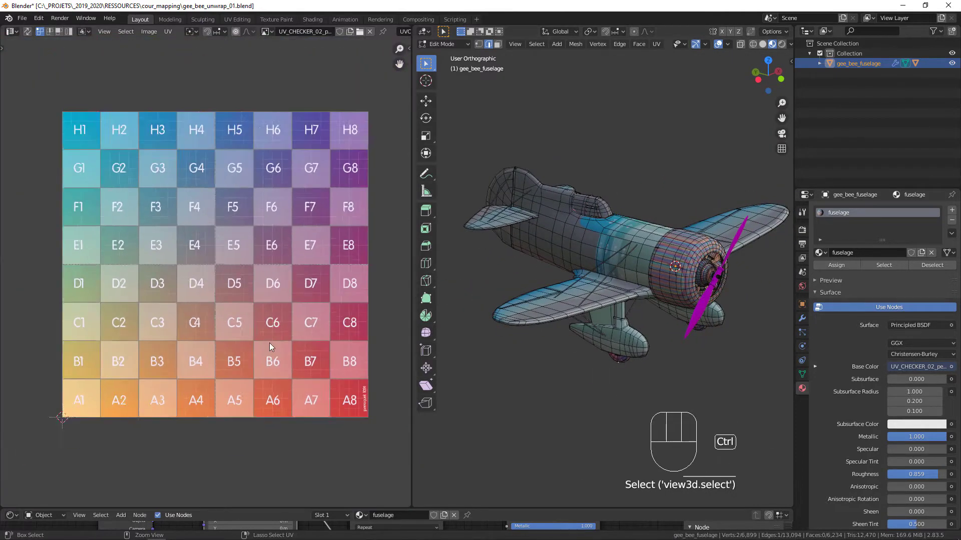
pyautogui.keyDown('ctrl'); pyautogui.moveTo(255, 296); pyautogui.dragTo(254, 333, button='middle'); pyautogui.keyUp('ctrl')
pyautogui.keyDown('shift'); pyautogui.moveTo(254, 303); pyautogui.dragTo(259, 320, button='middle'); pyautogui.keyUp('shift')
pyautogui.scroll(1, 262, 280)
pyautogui.keyDown('ctrl'); pyautogui.moveTo(261, 312); pyautogui.dragTo(268, 298, button='middle'); pyautogui.keyUp('ctrl')
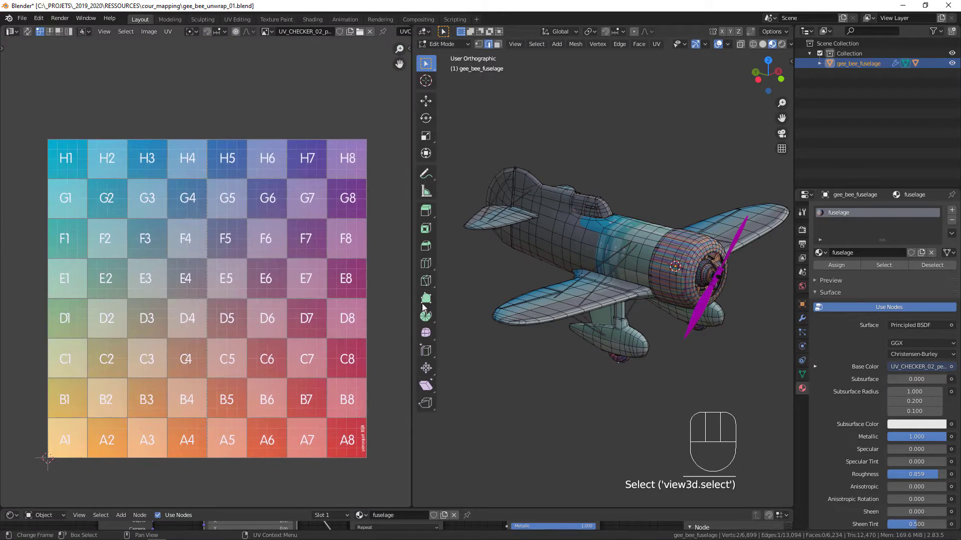
pyautogui.moveTo(600, 291); pyautogui.dragTo(628, 236, button='middle')
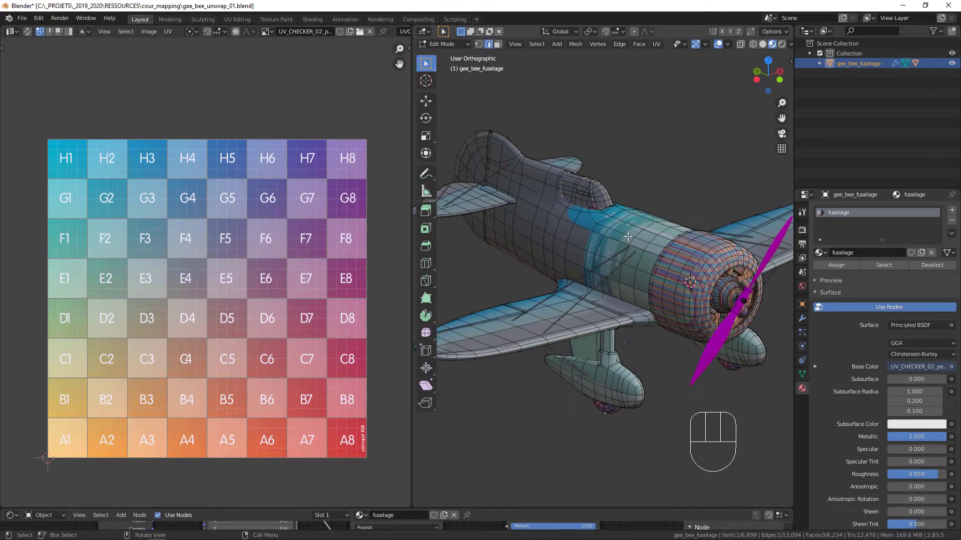
pyautogui.moveTo(396, 507); pyautogui.dragTo(395, 326)
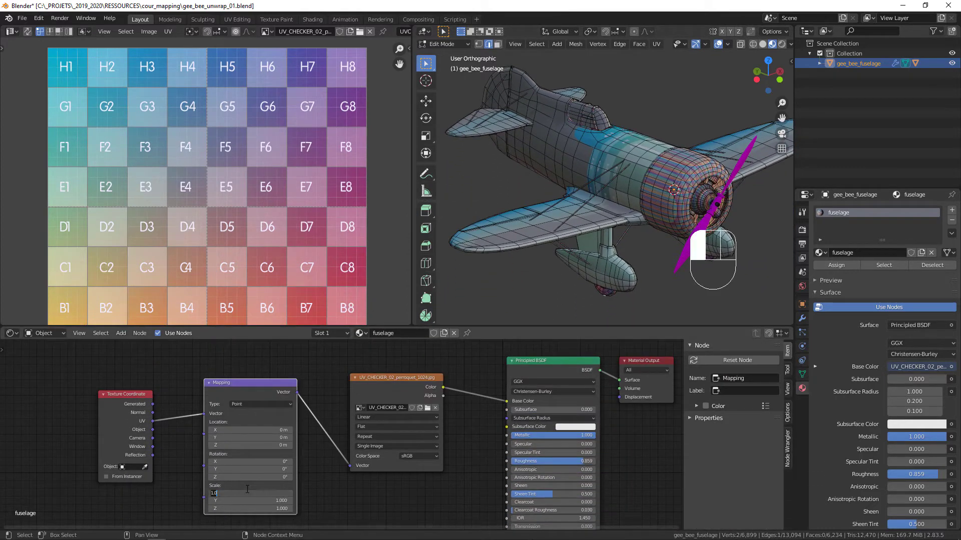
pyautogui.press('Tab')
pyautogui.write('5')
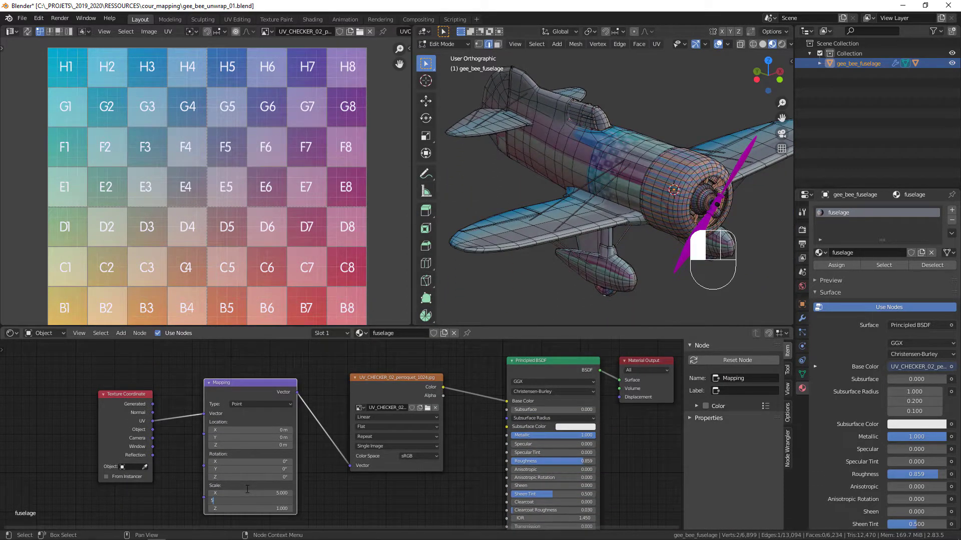
pyautogui.press('Tab')
pyautogui.write('5')
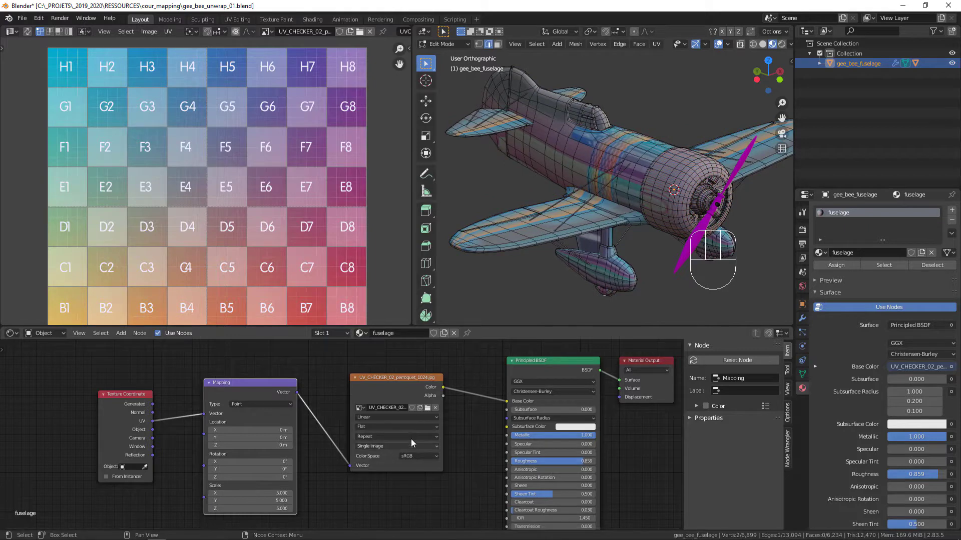
# - Select all faces of the airplane in face select mode and map them with Project From View
pyautogui.moveTo(620, 170); pyautogui.dragTo(595, 179, button='middle')
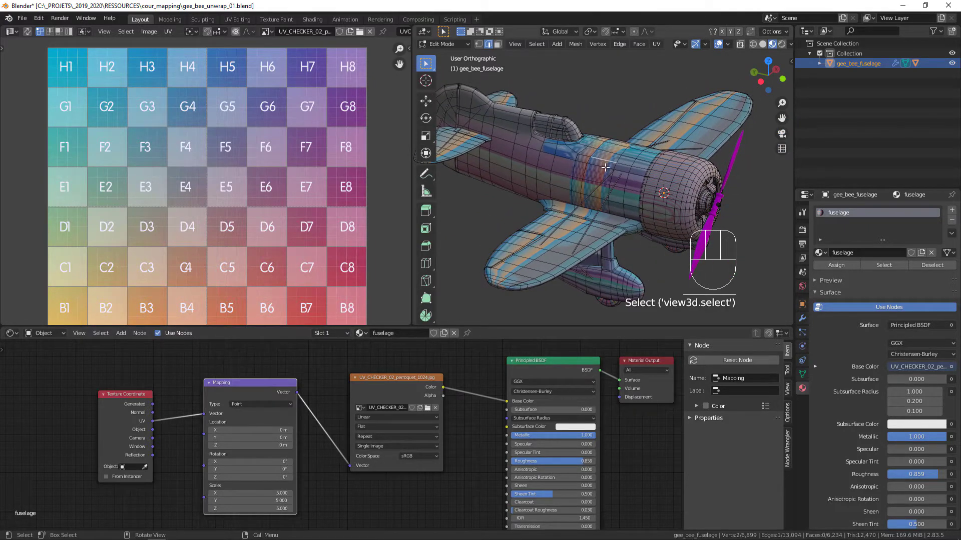
pyautogui.press('3')
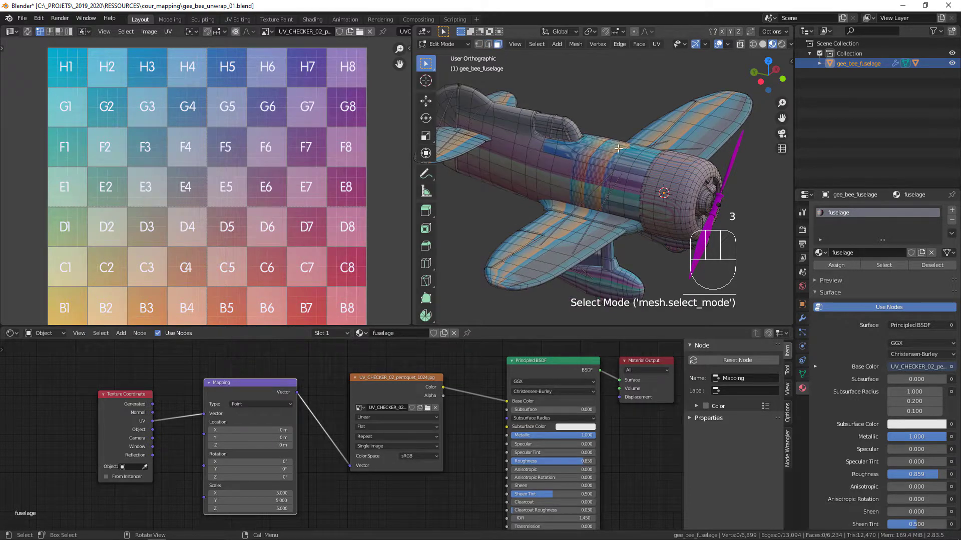
pyautogui.moveTo(573, 160); pyautogui.dragTo(600, 176, button='middle')
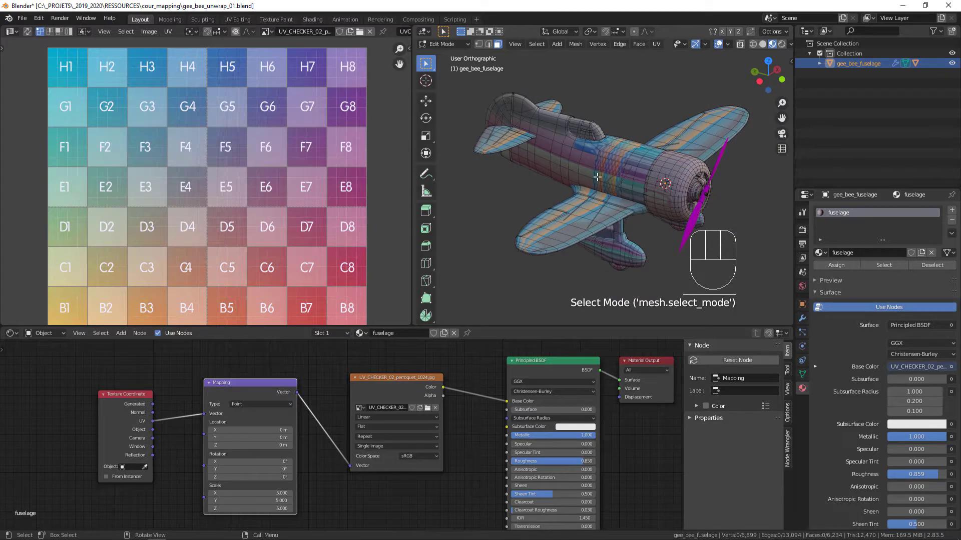
pyautogui.press('a')
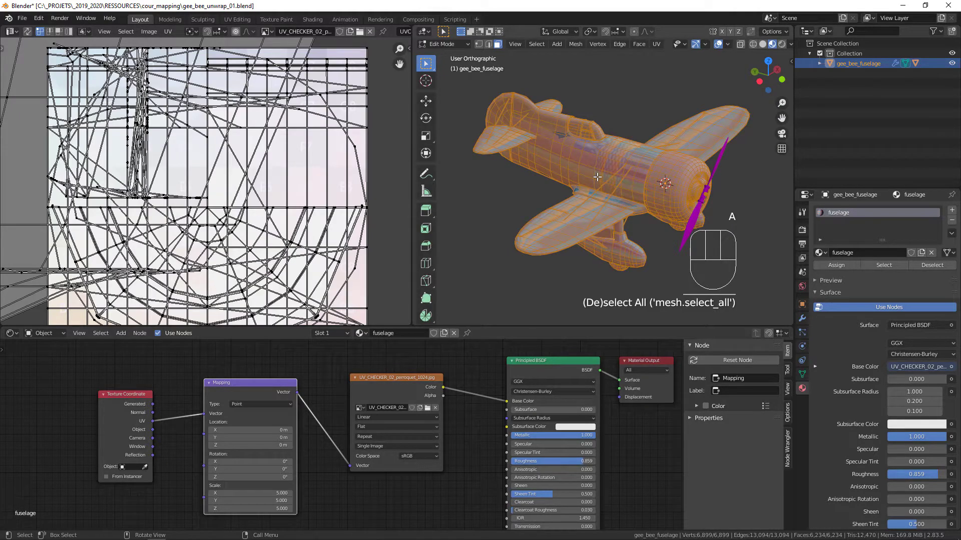
pyautogui.press('v')
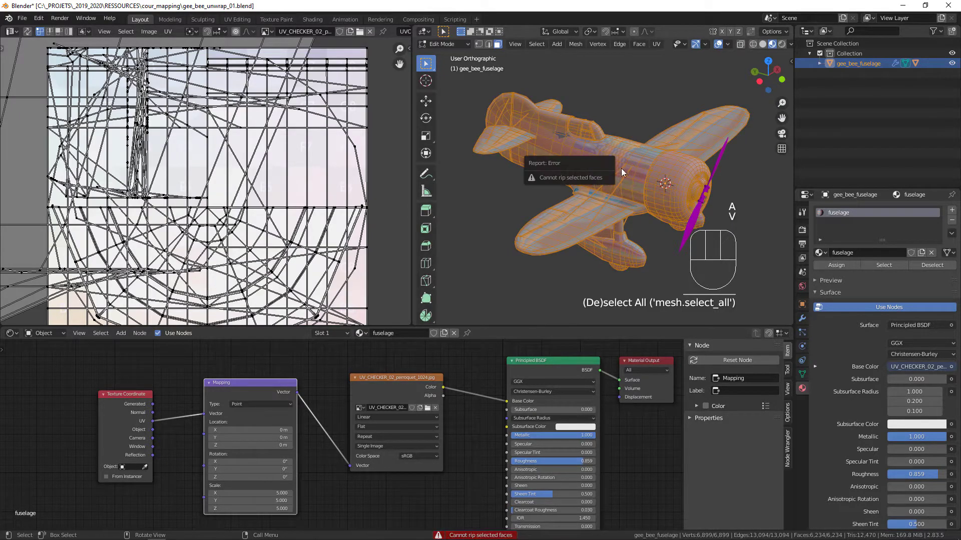
pyautogui.moveTo(620, 171); pyautogui.dragTo(614, 174, button='middle')
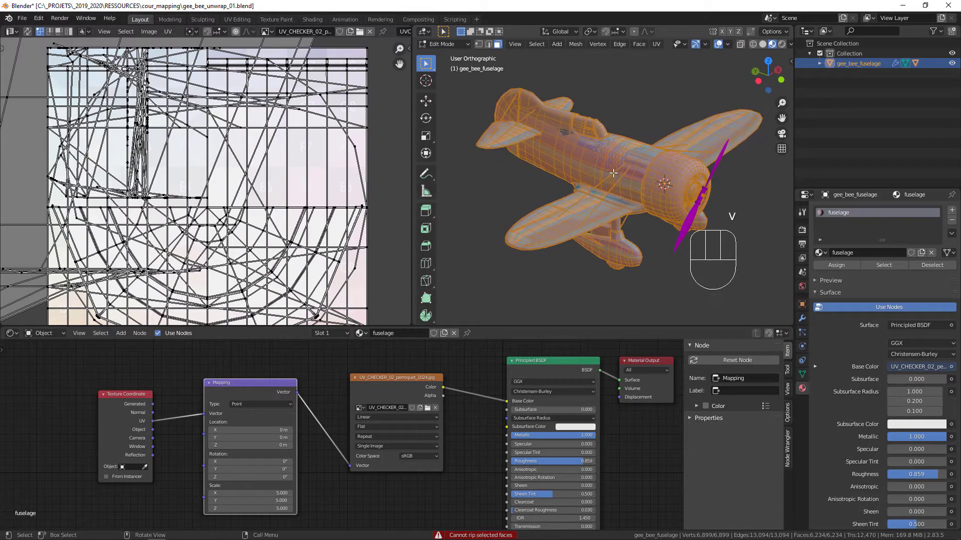
pyautogui.press('u')
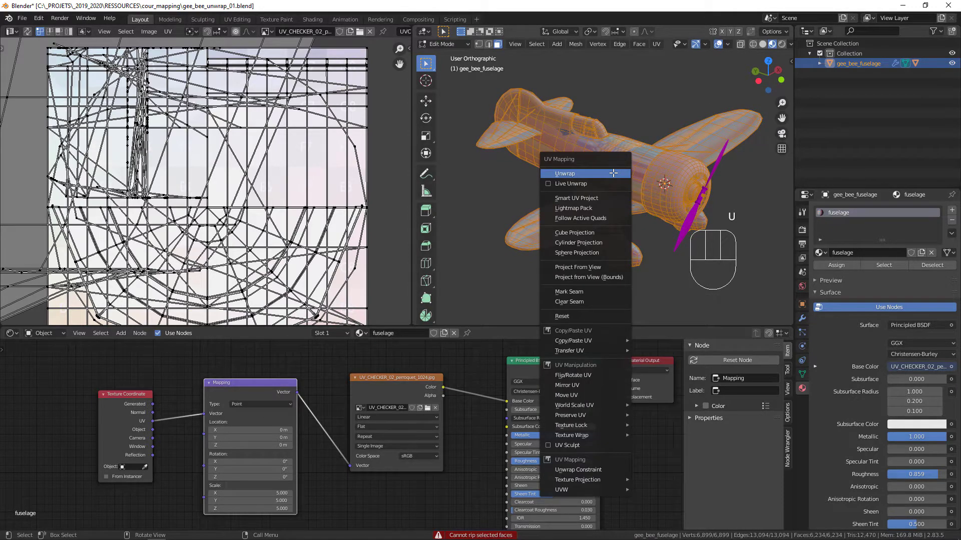
pyautogui.click(578, 267)
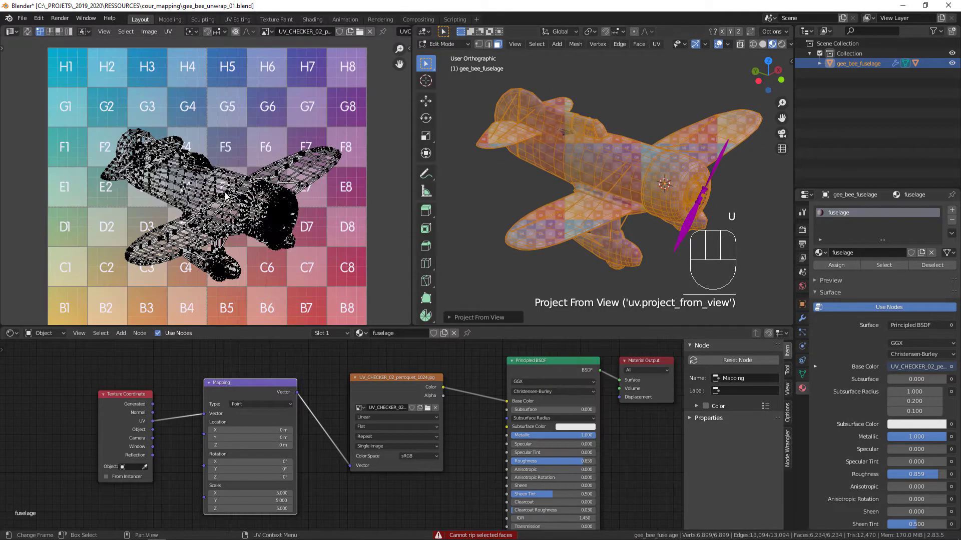
# - Select all the projected UVs and move them beside the UV checker image, mostly outside the tile
pyautogui.moveTo(78, 121); pyautogui.dragTo(350, 293)
pyautogui.moveTo(254, 218); pyautogui.dragTo(224, 215, button='middle')
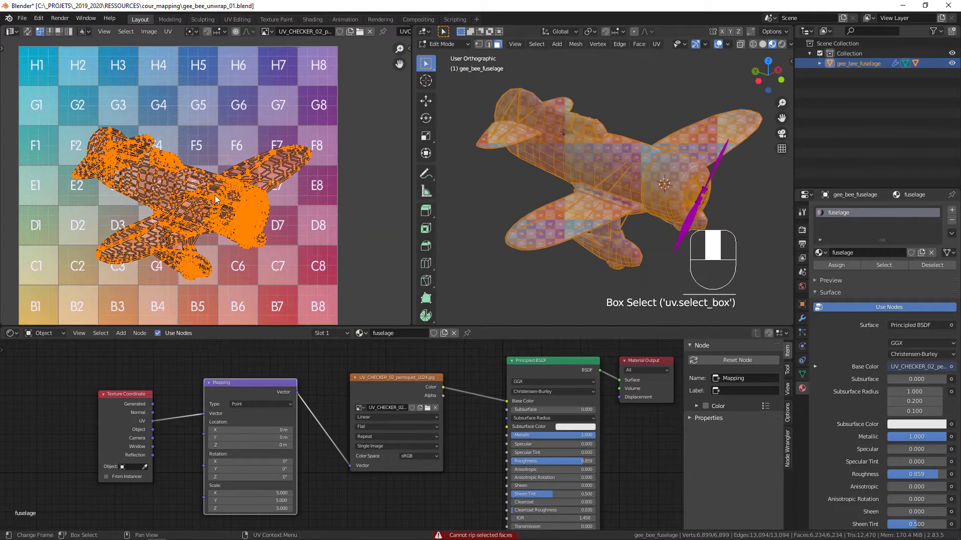
pyautogui.scroll(-3, 224, 216)
pyautogui.moveTo(249, 254); pyautogui.dragTo(267, 252, button='middle')
pyautogui.press('g')
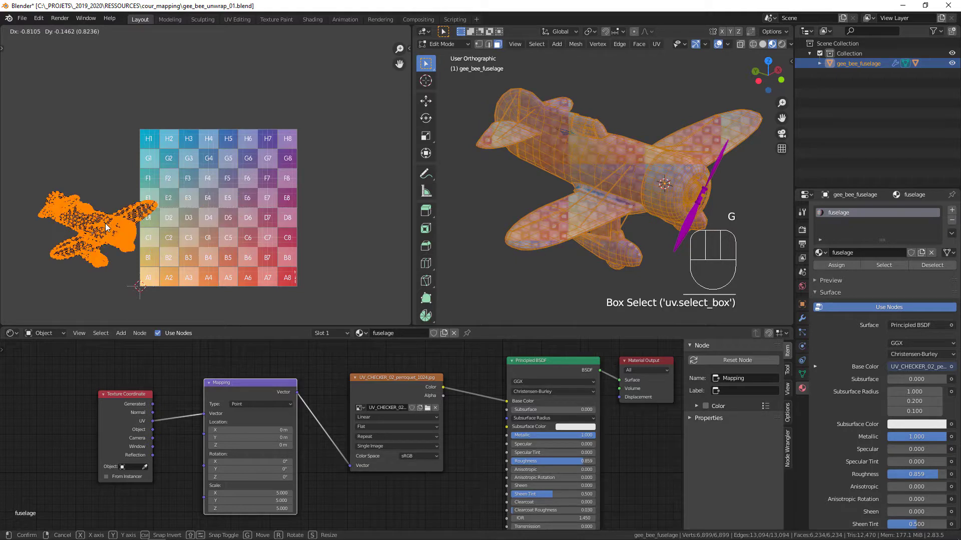
pyautogui.click(96, 219)
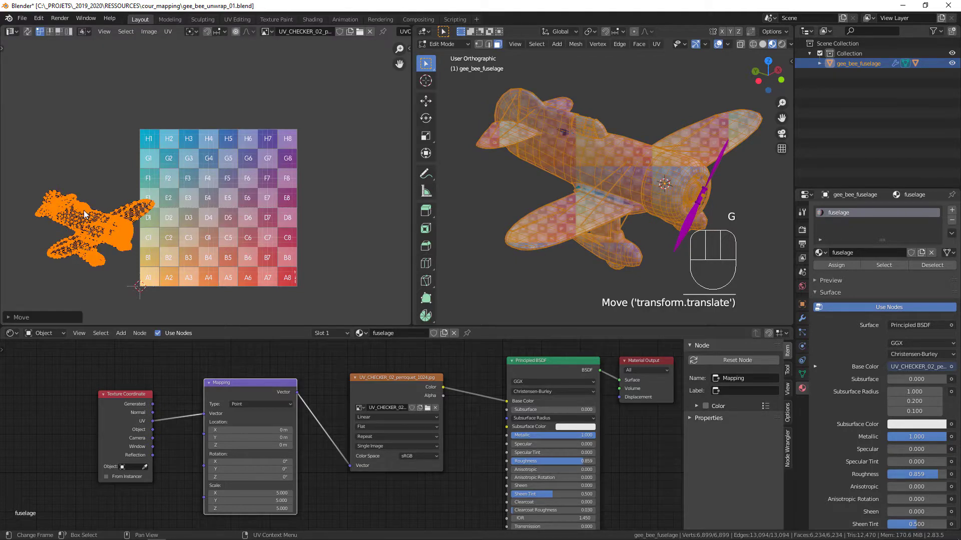
# - Turn on UV Sync Selection in the UV Editor and deselect all the UVs
pyautogui.click(79, 207)
pyautogui.keyDown('shift'); pyautogui.moveTo(109, 215); pyautogui.dragTo(138, 206, button='middle'); pyautogui.keyUp('shift')
pyautogui.moveTo(118, 189)
pyautogui.keyDown('ctrl'); pyautogui.mouseDown(button='middle')
pyautogui.moveTo(112, 156)
pyautogui.moveTo(106, 187)
pyautogui.mouseUp(button='middle'); pyautogui.keyUp('ctrl')
pyautogui.scroll(1, 105, 188)
pyautogui.click(27, 33)
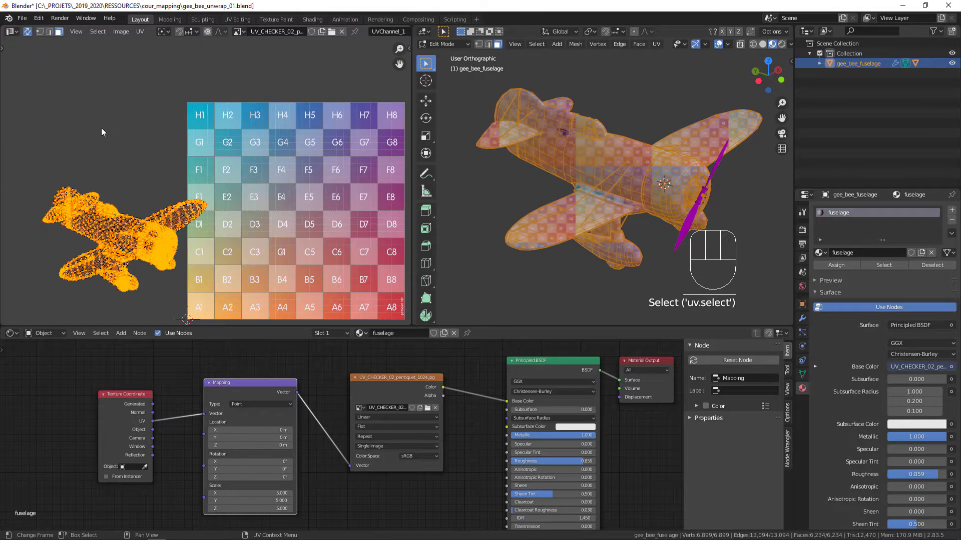
pyautogui.click(131, 165)
pyautogui.moveTo(145, 174); pyautogui.dragTo(151, 153, button='middle')
# - Enable Live Unwrap for the airplane mesh
pyautogui.moveTo(612, 184); pyautogui.dragTo(628, 89, button='middle')
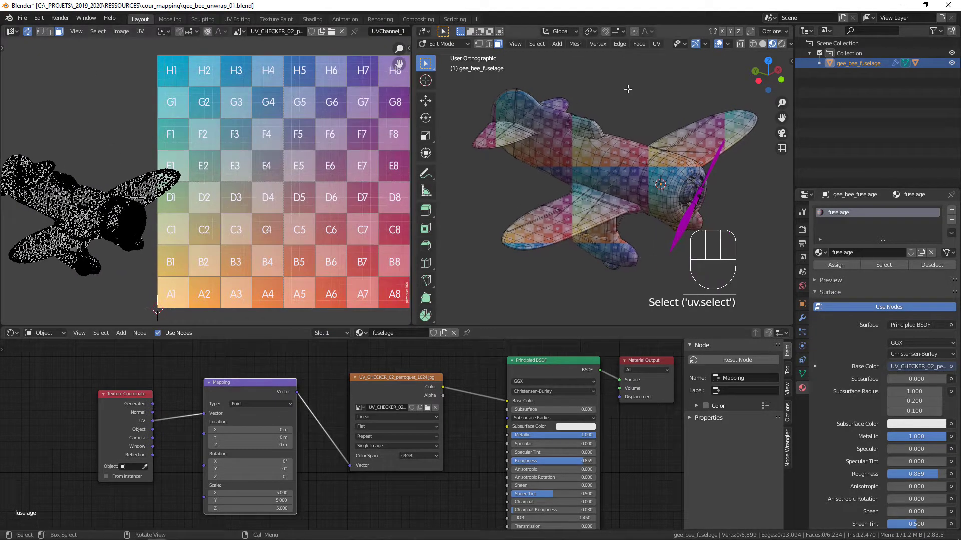
pyautogui.click(657, 45)
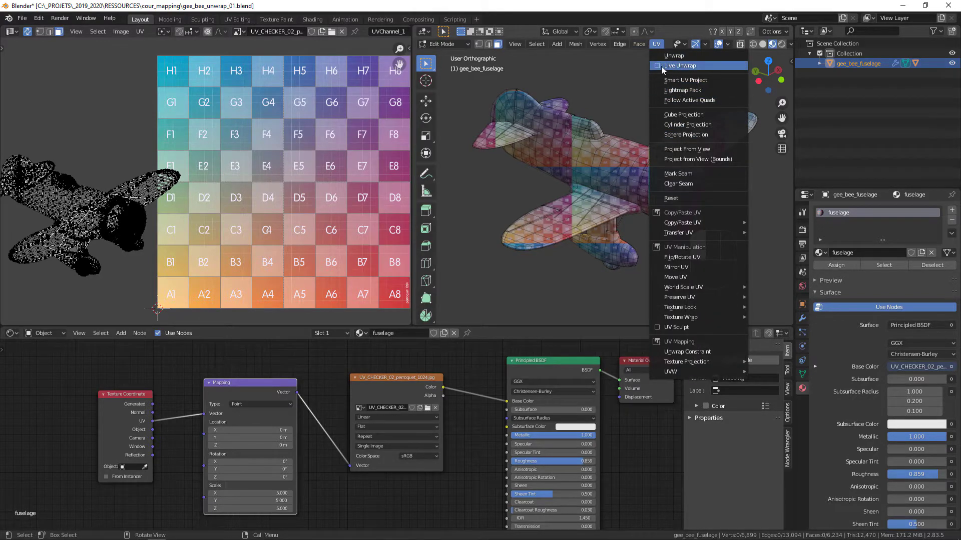
pyautogui.click(660, 68)
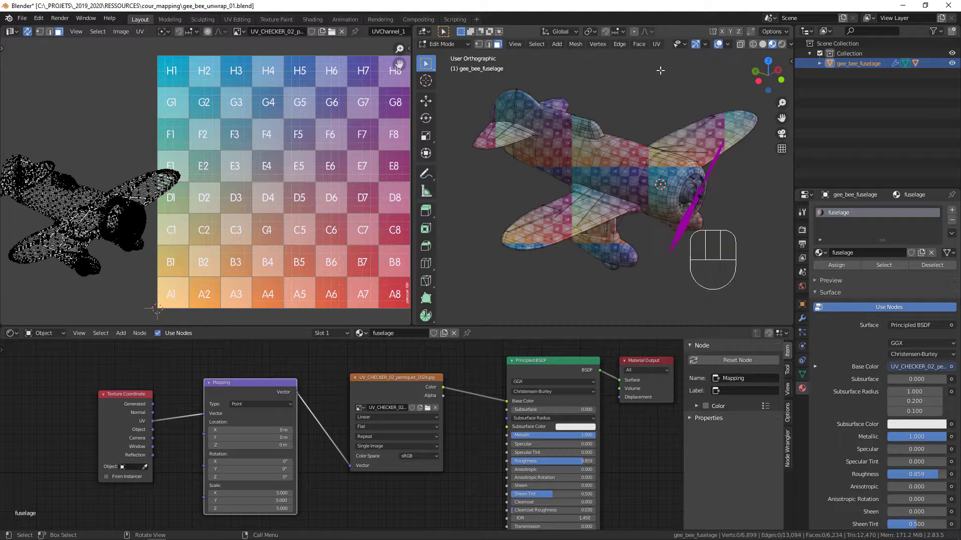
# - Select the linked faces of the cockpit canopy and apply Unwrap to them
pyautogui.keyDown('shift'); pyautogui.moveTo(654, 121); pyautogui.dragTo(643, 129, button='middle'); pyautogui.keyUp('shift')
pyautogui.moveTo(592, 150)
pyautogui.keyDown('ctrl'); pyautogui.mouseDown(button='middle')
pyautogui.moveTo(571, 116)
pyautogui.moveTo(592, 159)
pyautogui.mouseUp(button='middle'); pyautogui.keyUp('ctrl')
pyautogui.press('l')
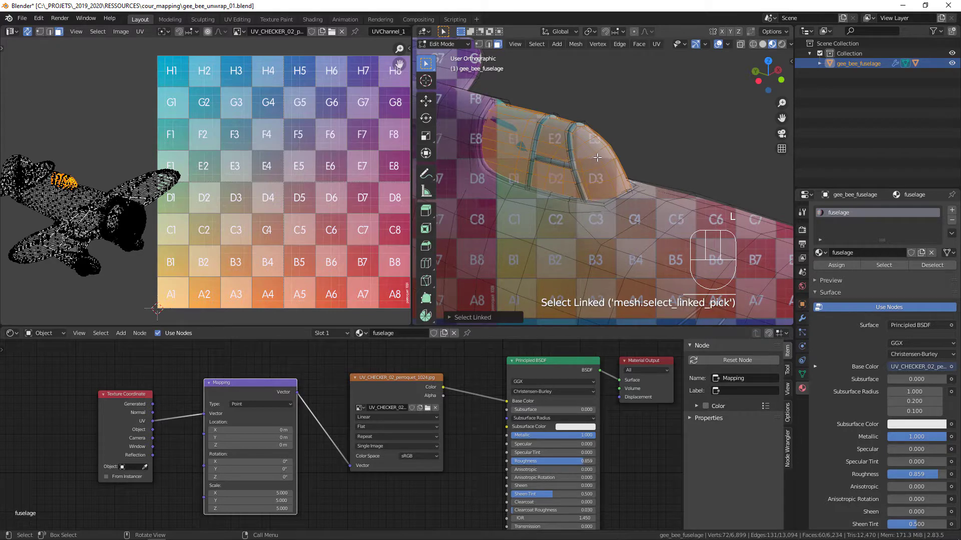
pyautogui.press('u')
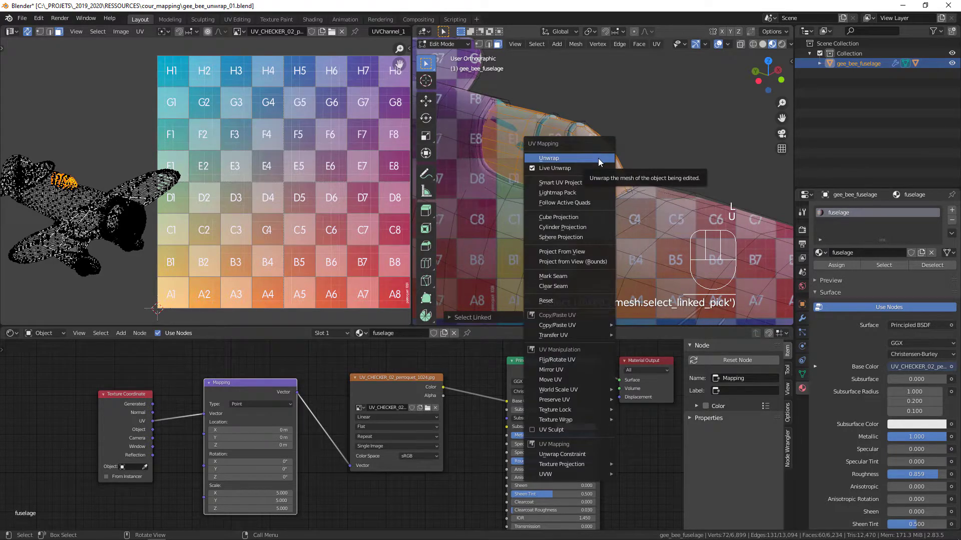
pyautogui.click(599, 159)
pyautogui.moveTo(608, 159)
pyautogui.mouseDown(button='middle')
pyautogui.moveTo(630, 198)
pyautogui.moveTo(613, 165)
pyautogui.moveTo(575, 145)
pyautogui.moveTo(612, 195)
pyautogui.moveTo(608, 149)
pyautogui.mouseUp(button='middle')
pyautogui.click(641, 148)
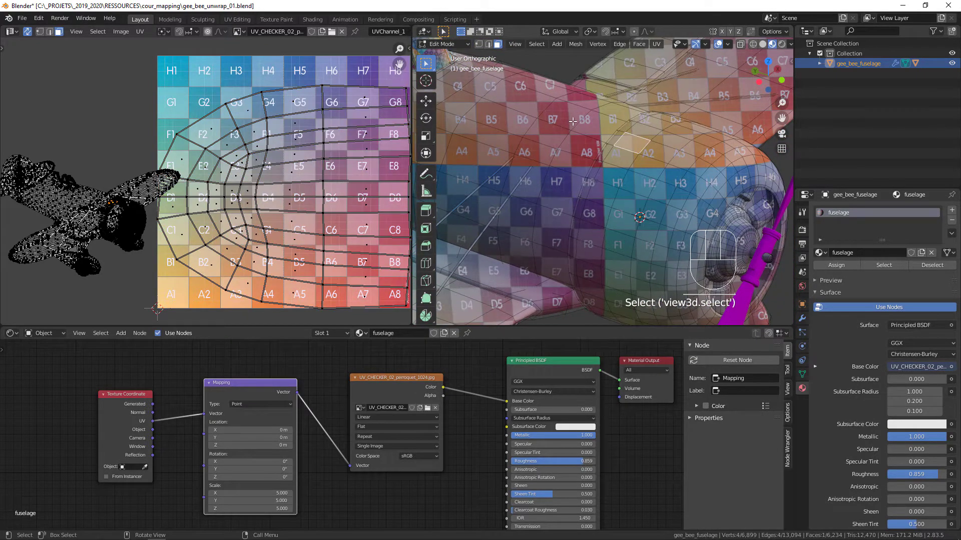
# - Mark the edge loops around the rear end of the fuselage, where it meets the rudder, as a seam
pyautogui.keyDown('ctrl'); pyautogui.moveTo(572, 121); pyautogui.dragTo(521, 236, button='middle'); pyautogui.keyUp('ctrl')
pyautogui.press('l')
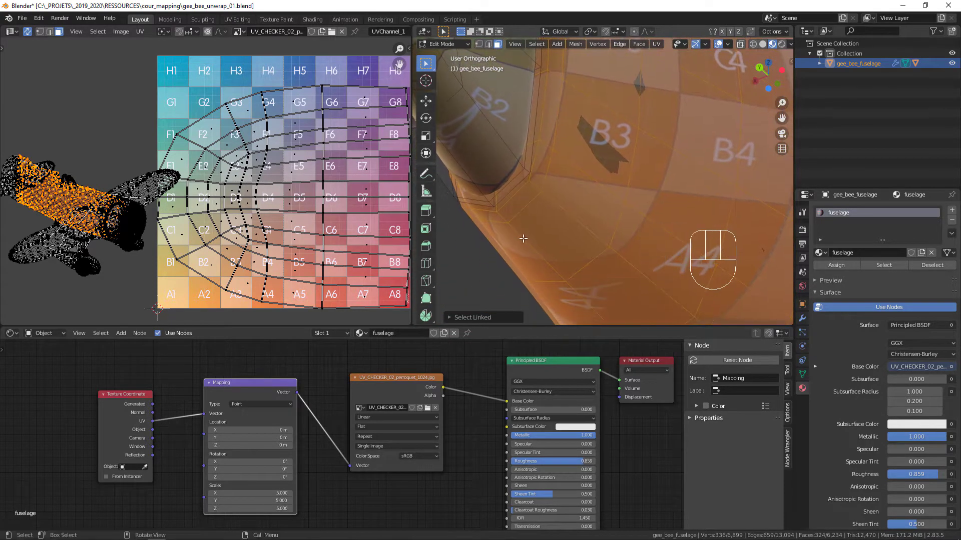
pyautogui.click(510, 202)
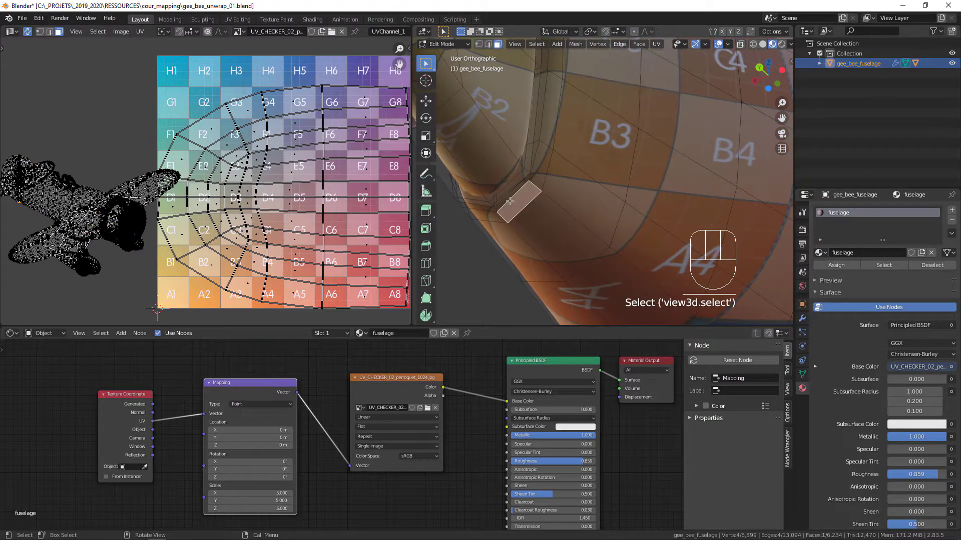
pyautogui.press('2')
pyautogui.click(509, 201)
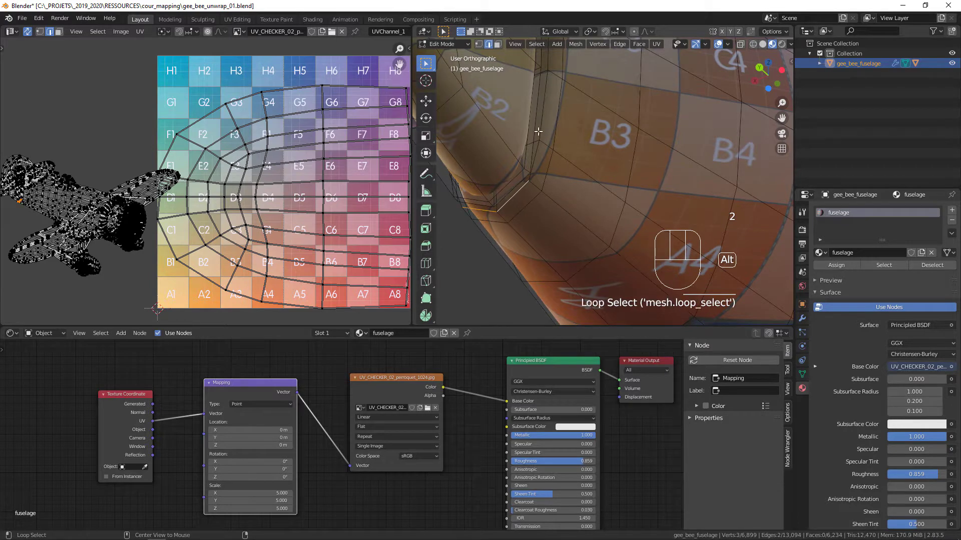
pyautogui.moveTo(562, 108); pyautogui.dragTo(518, 173, button='middle')
pyautogui.hotkey('shift', 'alt')
pyautogui.keyDown('alt'); pyautogui.keyDown('shift'); pyautogui.click(494, 186); pyautogui.keyUp('shift'); pyautogui.keyUp('alt')
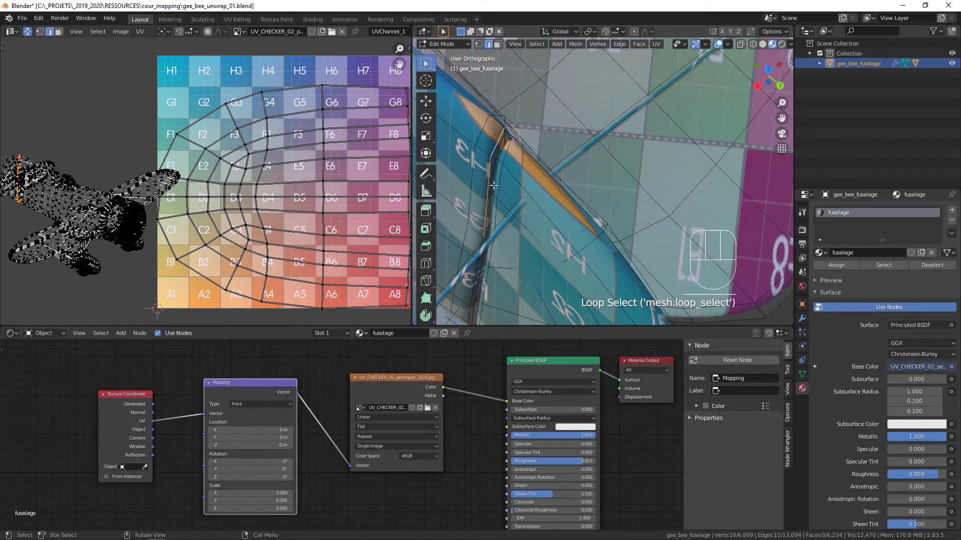
pyautogui.moveTo(490, 276); pyautogui.dragTo(558, 231, button='middle')
pyautogui.keyDown('alt'); pyautogui.keyDown('shift'); pyautogui.click(486, 210); pyautogui.keyUp('shift'); pyautogui.keyUp('alt')
pyautogui.press('u')
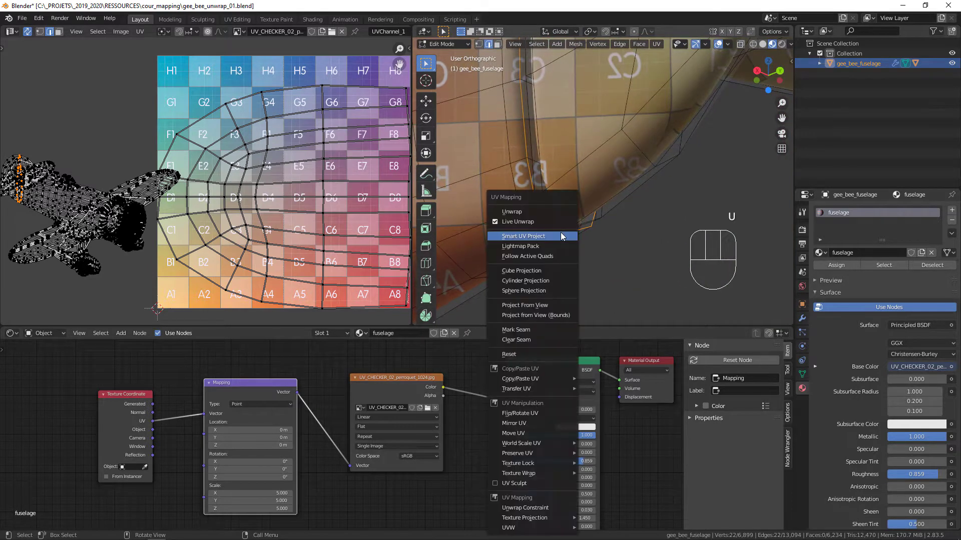
pyautogui.click(516, 330)
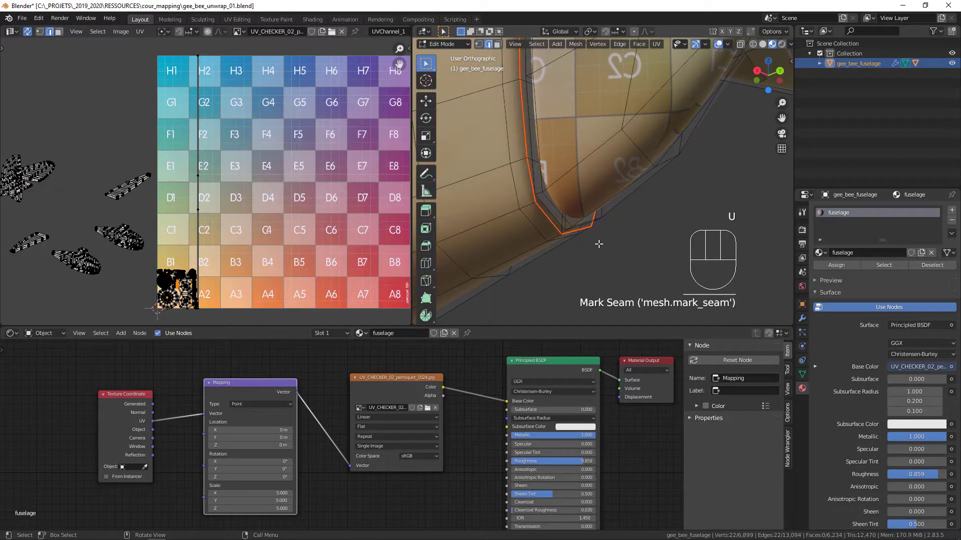
# - Mark the fuselage edge loop around the base of the cockpit canopy as a seam
pyautogui.keyDown('shift'); pyautogui.moveTo(560, 141); pyautogui.dragTo(560, 156, button='middle'); pyautogui.keyUp('shift')
pyautogui.keyDown('ctrl'); pyautogui.moveTo(539, 114); pyautogui.dragTo(536, 200, button='middle'); pyautogui.keyUp('ctrl')
pyautogui.moveTo(450, 145); pyautogui.dragTo(576, 175, button='middle')
pyautogui.keyDown('shift'); pyautogui.moveTo(575, 175); pyautogui.dragTo(556, 164, button='middle'); pyautogui.keyUp('shift')
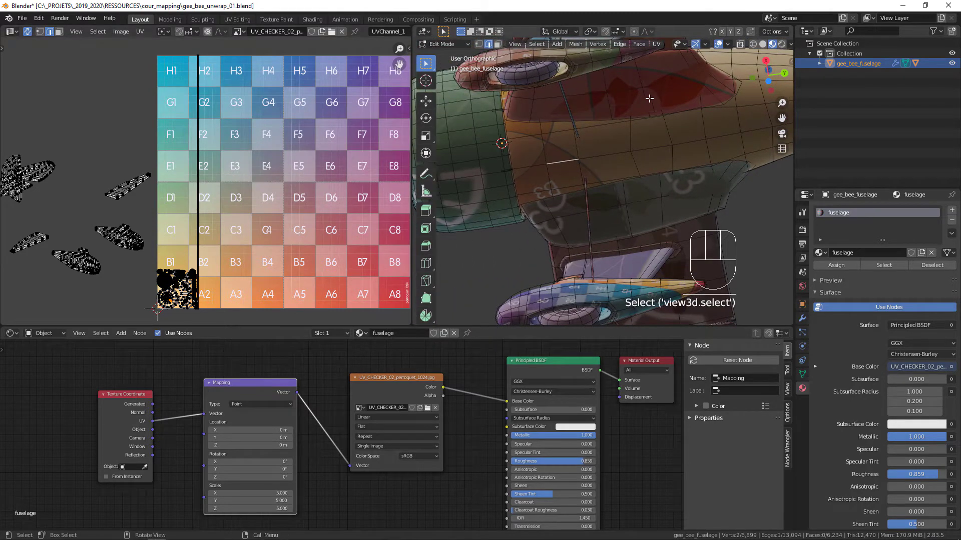
pyautogui.moveTo(646, 100); pyautogui.dragTo(650, 195, button='middle')
pyautogui.keyDown('shift'); pyautogui.moveTo(650, 195); pyautogui.dragTo(516, 220, button='middle'); pyautogui.keyUp('shift')
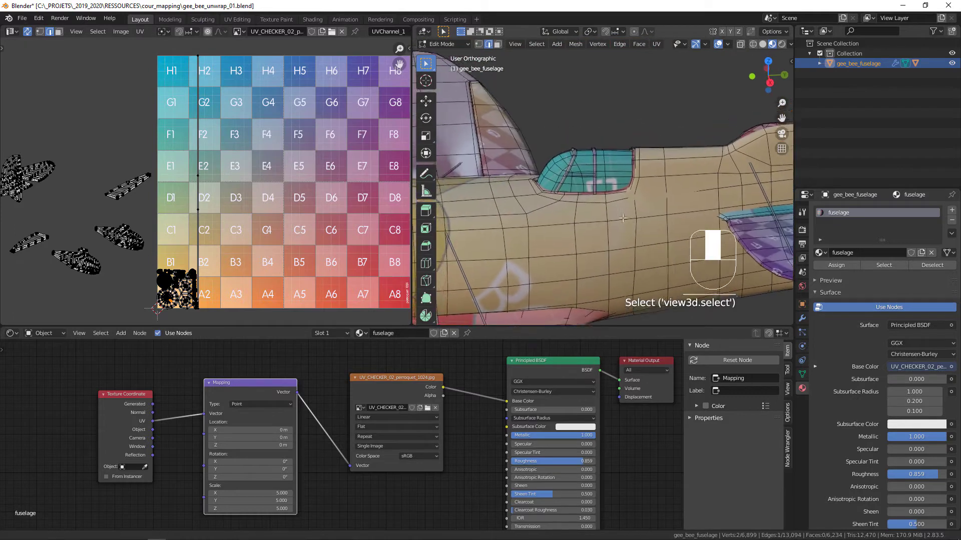
pyautogui.keyDown('ctrl'); pyautogui.moveTo(538, 191); pyautogui.dragTo(527, 171, button='middle'); pyautogui.keyUp('ctrl')
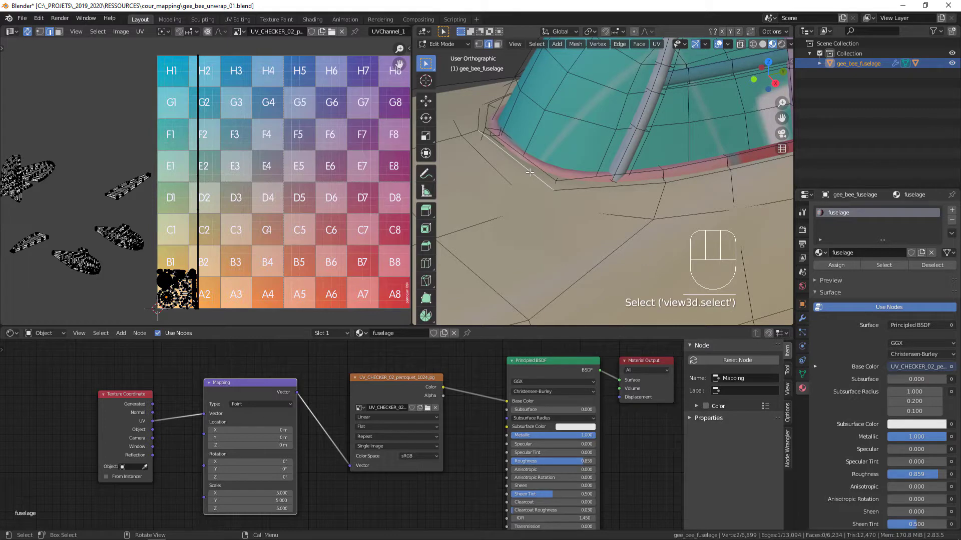
pyautogui.moveTo(539, 188); pyautogui.dragTo(726, 160, button='middle')
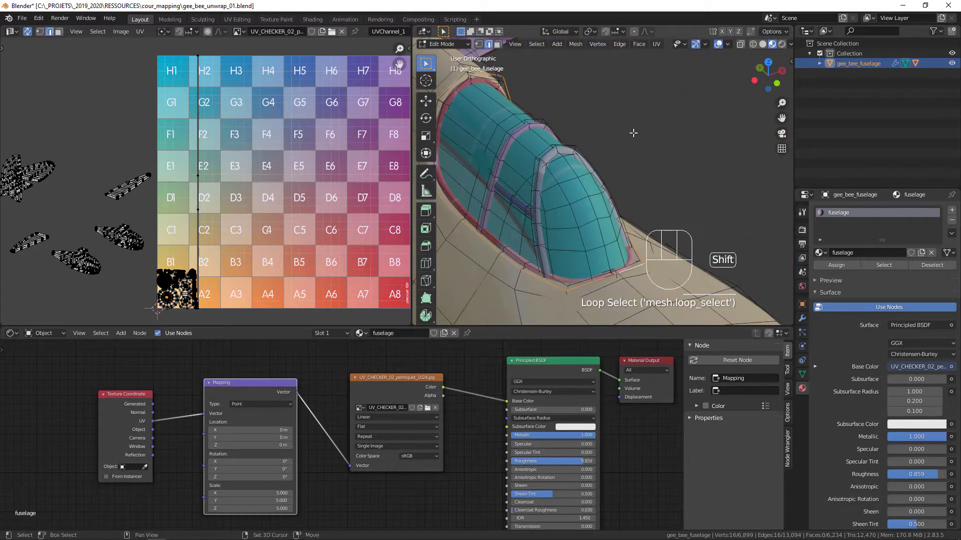
pyautogui.moveTo(633, 133); pyautogui.dragTo(741, 65, button='middle')
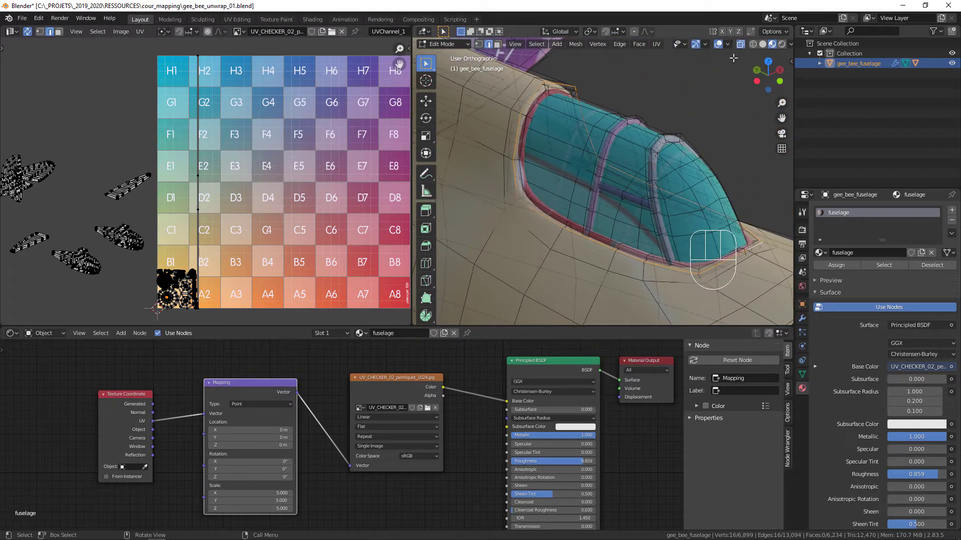
pyautogui.moveTo(635, 152); pyautogui.dragTo(605, 167, button='middle')
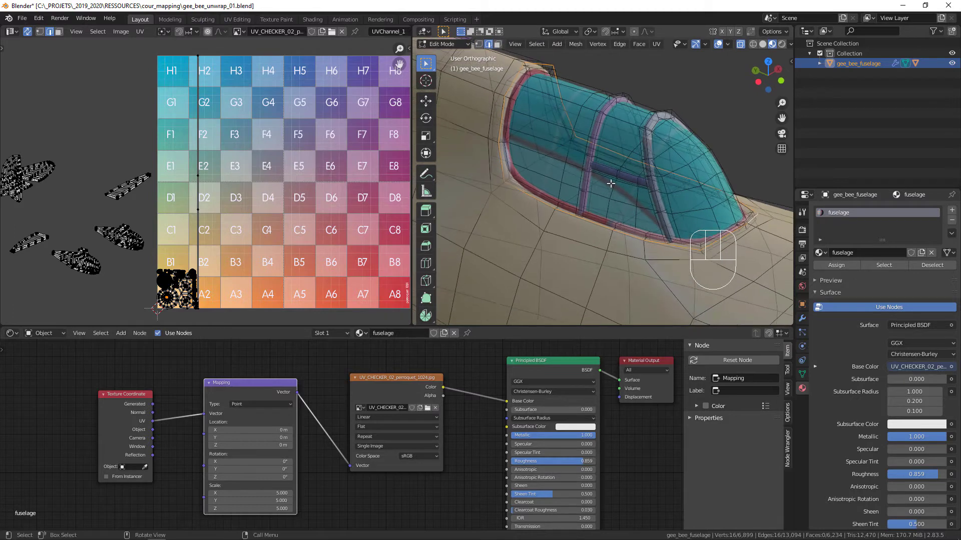
pyautogui.press('u')
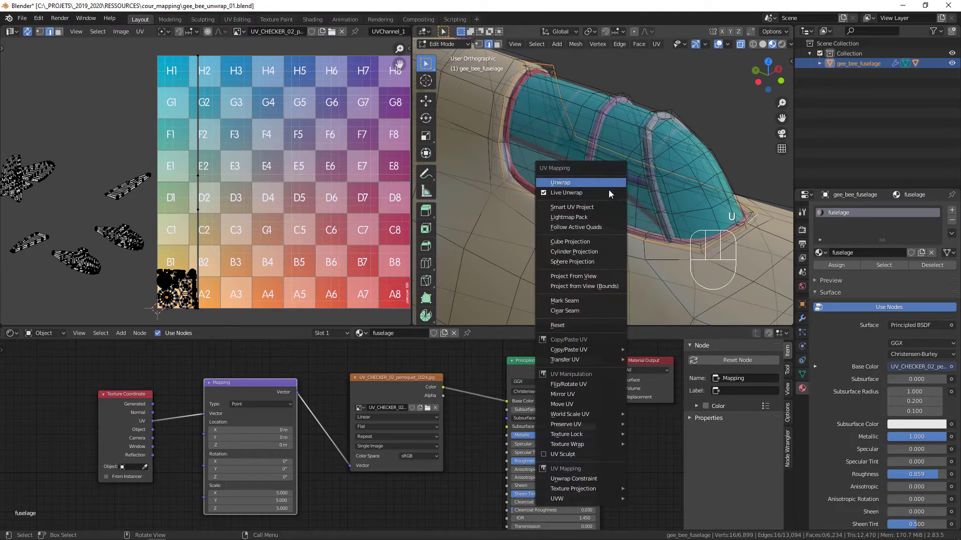
pyautogui.press('m')
# - Select the lengthwise centerline edge loops along the top and underside of the fuselage
pyautogui.moveTo(615, 201)
pyautogui.keyDown('shift'); pyautogui.mouseDown(button='middle')
pyautogui.moveTo(633, 144)
pyautogui.moveTo(614, 210)
pyautogui.mouseUp(button='middle'); pyautogui.keyUp('shift')
pyautogui.moveTo(614, 165); pyautogui.dragTo(603, 183, button='middle')
pyautogui.keyDown('ctrl'); pyautogui.moveTo(601, 185); pyautogui.dragTo(582, 146, button='middle'); pyautogui.keyUp('ctrl')
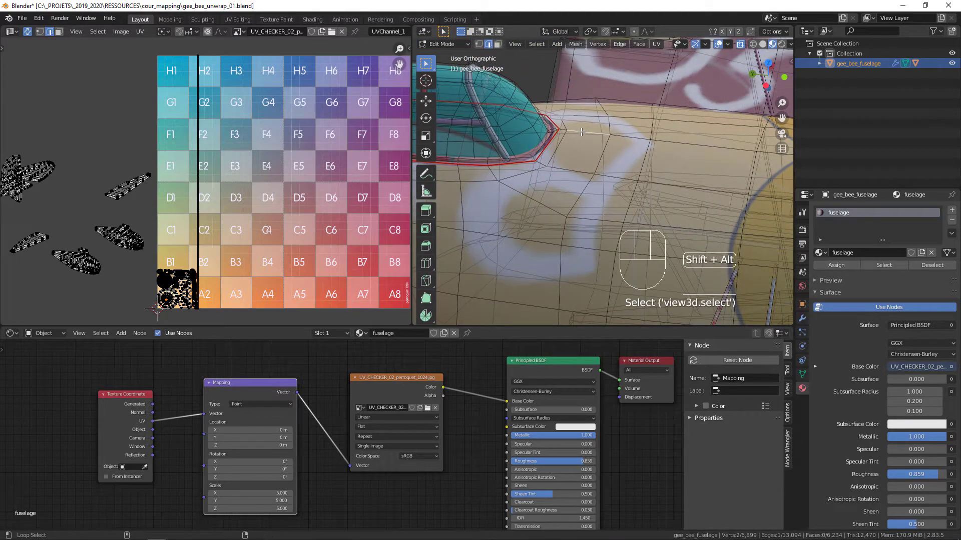
pyautogui.keyDown('alt'); pyautogui.keyDown('shift'); pyautogui.click(582, 132); pyautogui.keyUp('shift'); pyautogui.keyUp('alt')
pyautogui.click(578, 131)
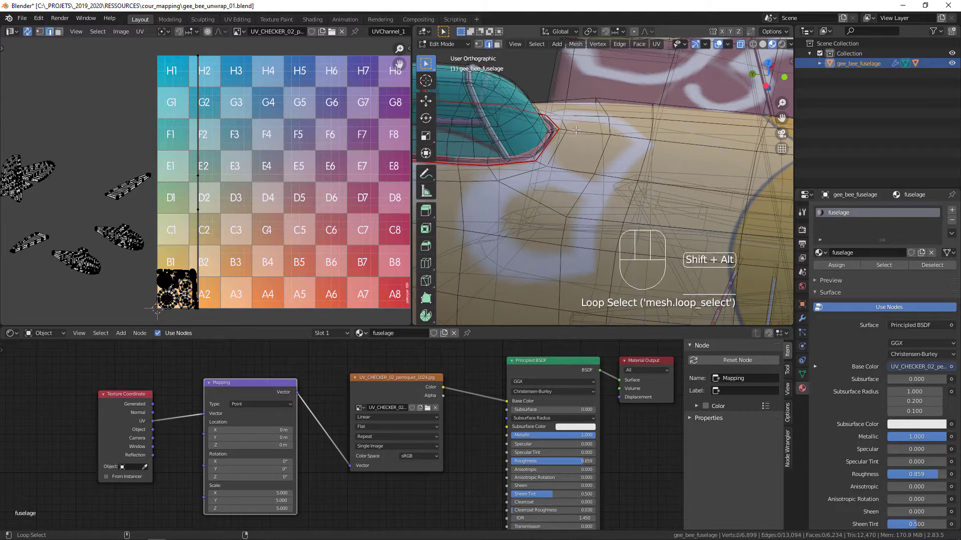
pyautogui.keyDown('alt'); pyautogui.keyDown('shift'); pyautogui.click(576, 131); pyautogui.keyUp('shift'); pyautogui.keyUp('alt')
pyautogui.moveTo(631, 125); pyautogui.dragTo(620, 104, button='middle')
pyautogui.keyDown('ctrl'); pyautogui.moveTo(620, 104); pyautogui.dragTo(663, 305, button='middle'); pyautogui.keyUp('ctrl')
pyautogui.moveTo(621, 185); pyautogui.dragTo(651, 125, button='middle')
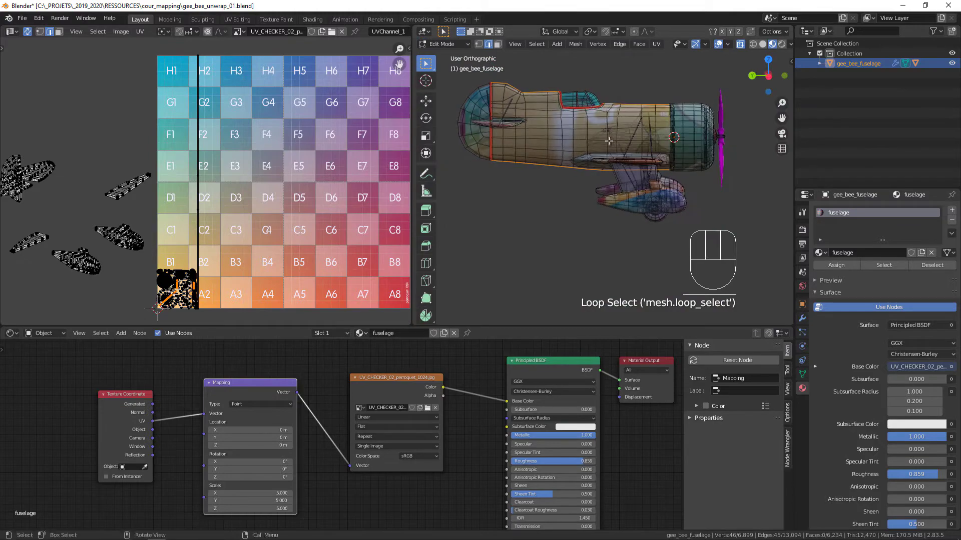
pyautogui.keyDown('shift'); pyautogui.moveTo(541, 147); pyautogui.dragTo(587, 198, button='middle'); pyautogui.keyUp('shift')
pyautogui.scroll(3, 587, 199)
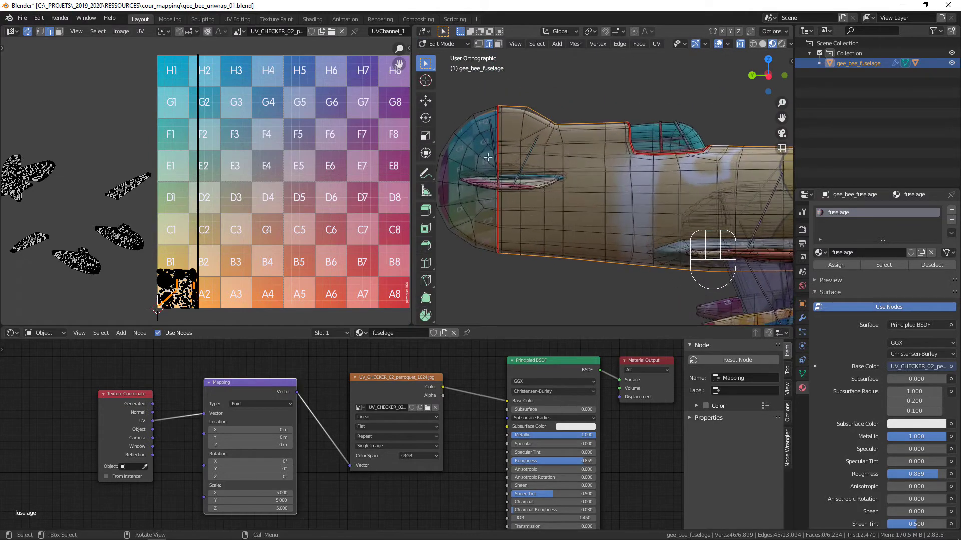
# - Remove the edges at the rudder joint from the centerline selection and mark the remaining edges as seams
pyautogui.keyDown('shift'); pyautogui.moveTo(207, 301); pyautogui.dragTo(314, 224, button='middle'); pyautogui.keyUp('shift')
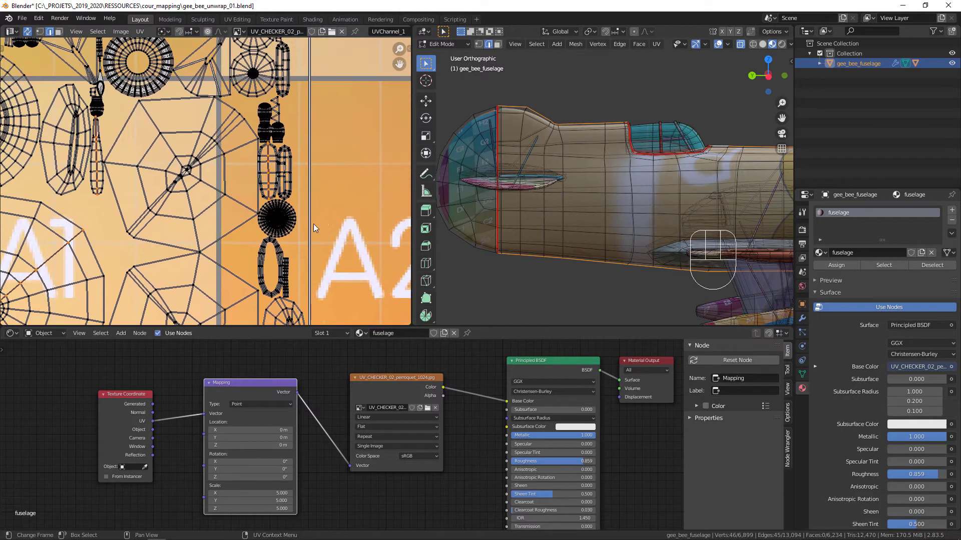
pyautogui.moveTo(249, 226); pyautogui.dragTo(296, 210, button='middle')
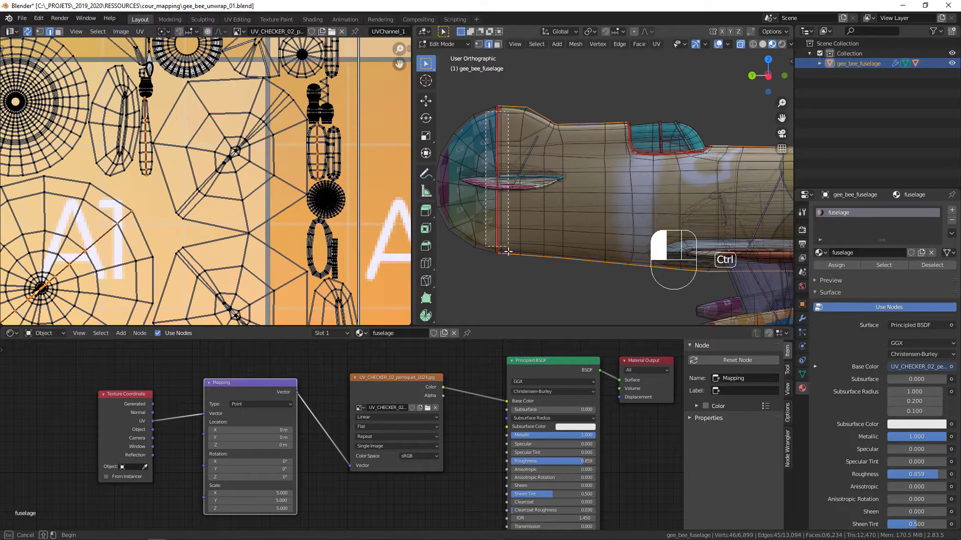
pyautogui.moveTo(500, 214)
pyautogui.mouseDown(button='middle')
pyautogui.moveTo(533, 102)
pyautogui.moveTo(553, 197)
pyautogui.moveTo(497, 217)
pyautogui.mouseUp(button='middle')
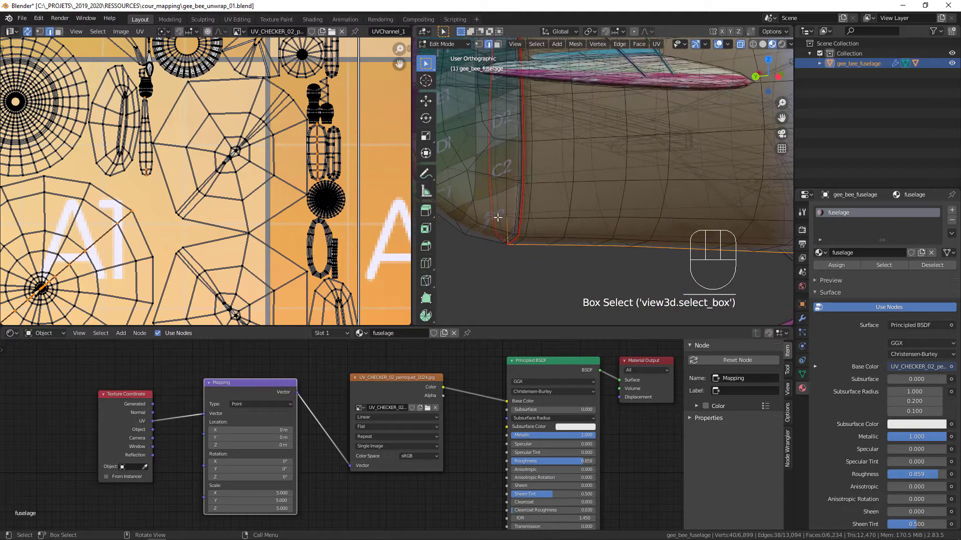
pyautogui.keyDown('shift'); pyautogui.moveTo(741, 134); pyautogui.dragTo(551, 215, button='middle'); pyautogui.keyUp('shift')
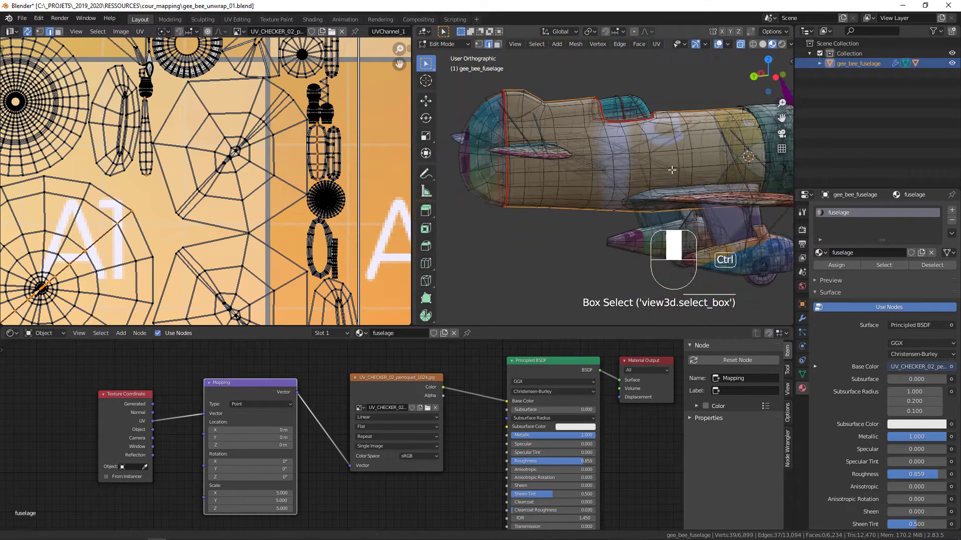
pyautogui.keyDown('shift'); pyautogui.moveTo(700, 186); pyautogui.dragTo(580, 186, button='middle'); pyautogui.keyUp('shift')
pyautogui.press('u')
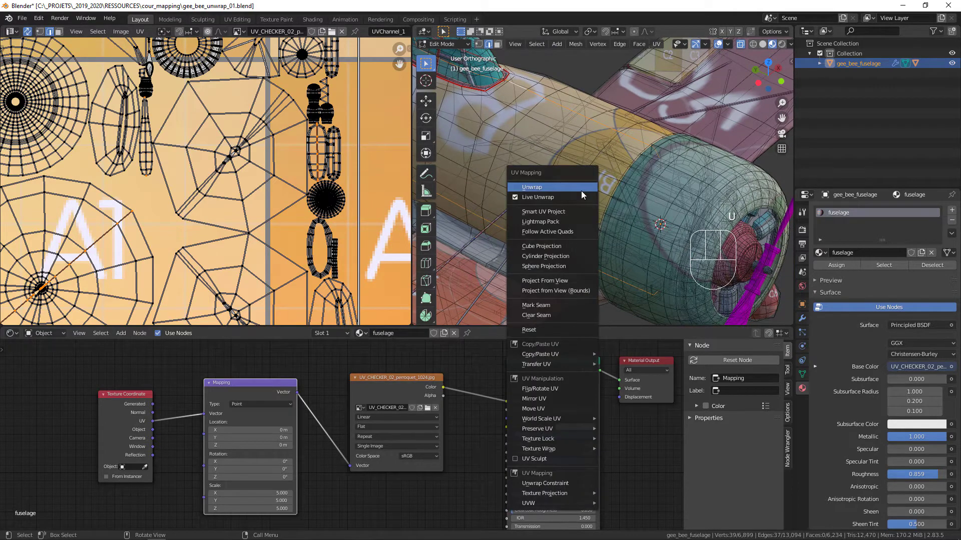
pyautogui.click(581, 191)
# - Select the lengthwise fuselage edges inside the cockpit opening, under the canopy, and mark them as a seam
pyautogui.moveTo(549, 169); pyautogui.dragTo(525, 211, button='middle')
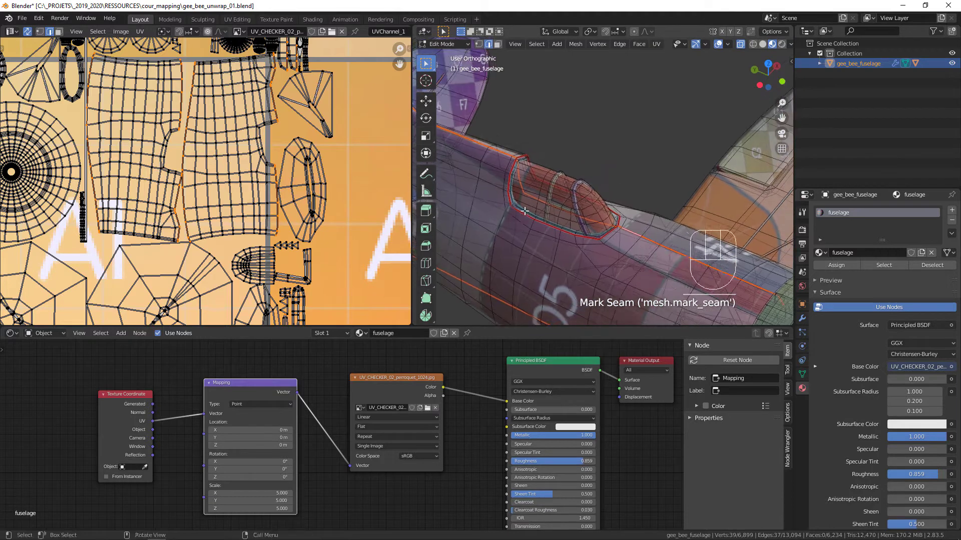
pyautogui.scroll(5, 524, 212)
pyautogui.click(522, 118)
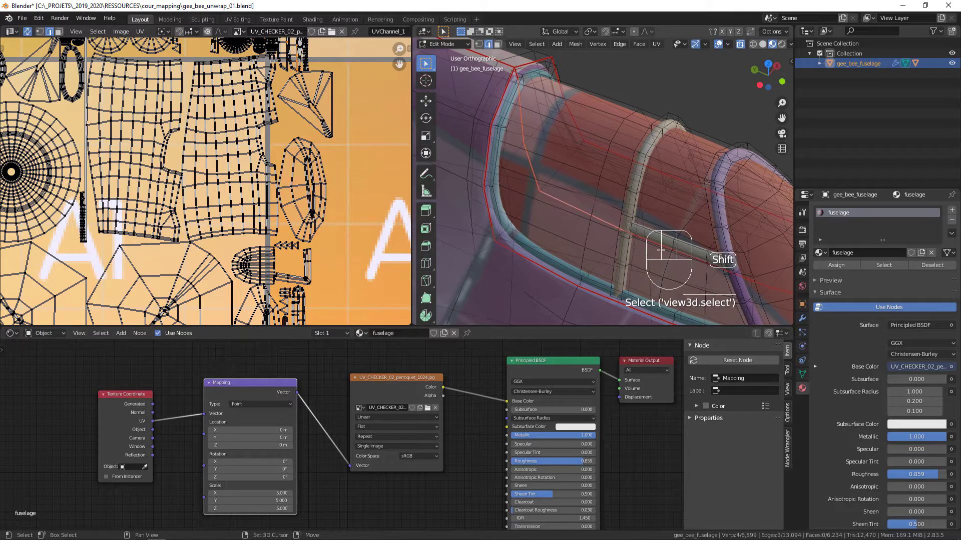
pyautogui.moveTo(660, 250); pyautogui.dragTo(591, 238, button='middle')
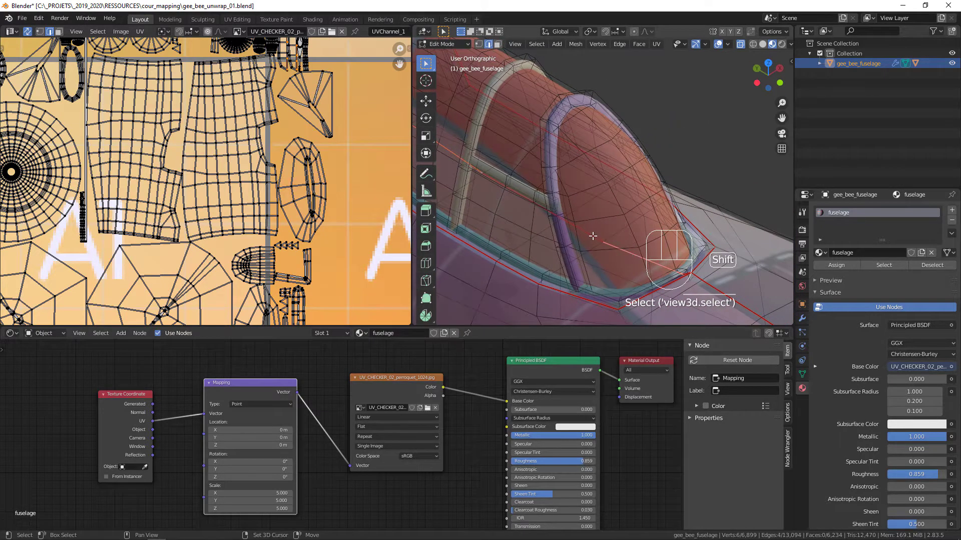
pyautogui.moveTo(591, 241); pyautogui.dragTo(554, 207, button='middle')
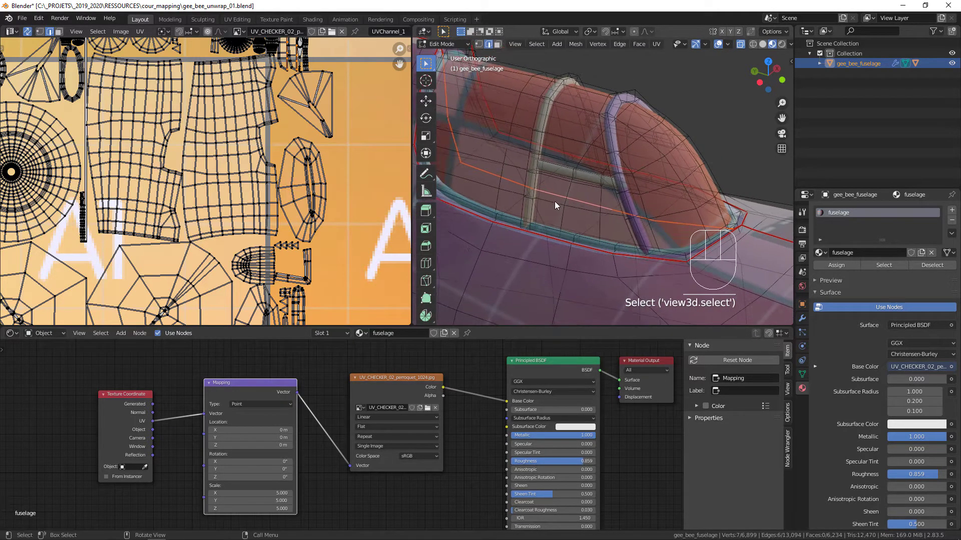
pyautogui.press('u')
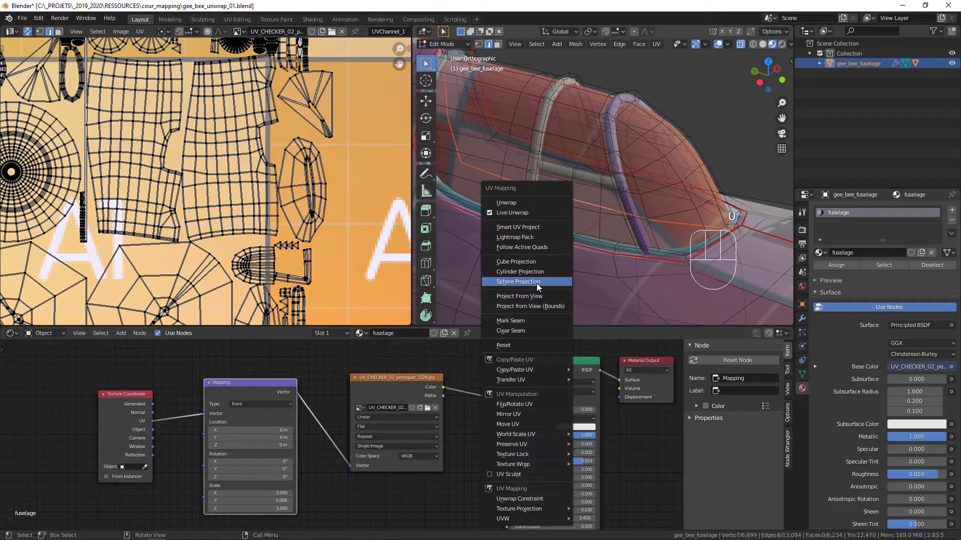
pyautogui.click(539, 320)
# - Box-select the long thin UV strip crossing the checker's first column and locate its geometry on the airplane
pyautogui.moveTo(596, 220); pyautogui.dragTo(549, 246, button='middle')
pyautogui.moveTo(581, 215)
pyautogui.keyDown('ctrl'); pyautogui.mouseDown(button='middle')
pyautogui.moveTo(586, 175)
pyautogui.moveTo(593, 190)
pyautogui.moveTo(575, 200)
pyautogui.mouseUp(button='middle'); pyautogui.keyUp('ctrl')
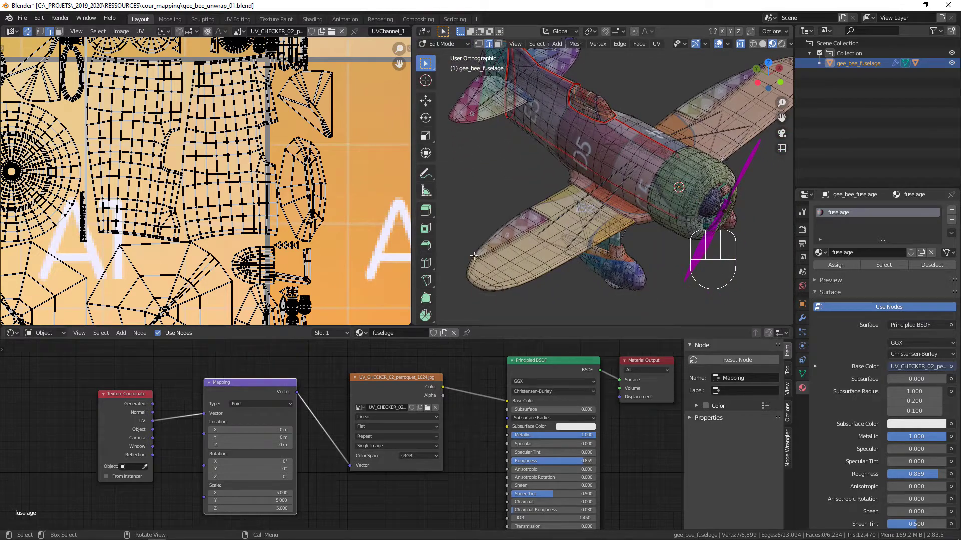
pyautogui.scroll(-6, 308, 145)
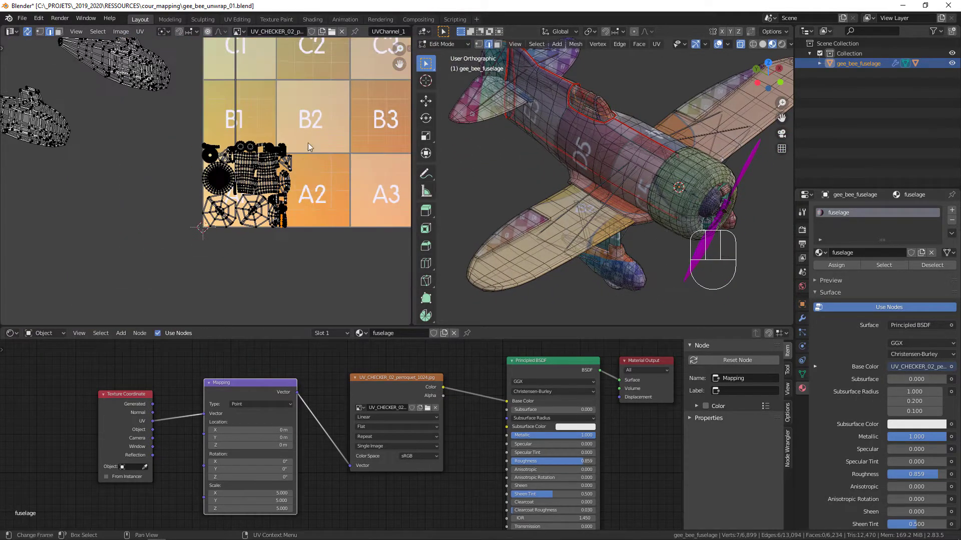
pyautogui.keyDown('shift'); pyautogui.moveTo(302, 48); pyautogui.dragTo(289, 226, button='middle'); pyautogui.keyUp('shift')
pyautogui.keyDown('shift'); pyautogui.moveTo(247, 94); pyautogui.dragTo(270, 213, button='middle'); pyautogui.keyUp('shift')
pyautogui.moveTo(284, 247); pyautogui.dragTo(285, 249)
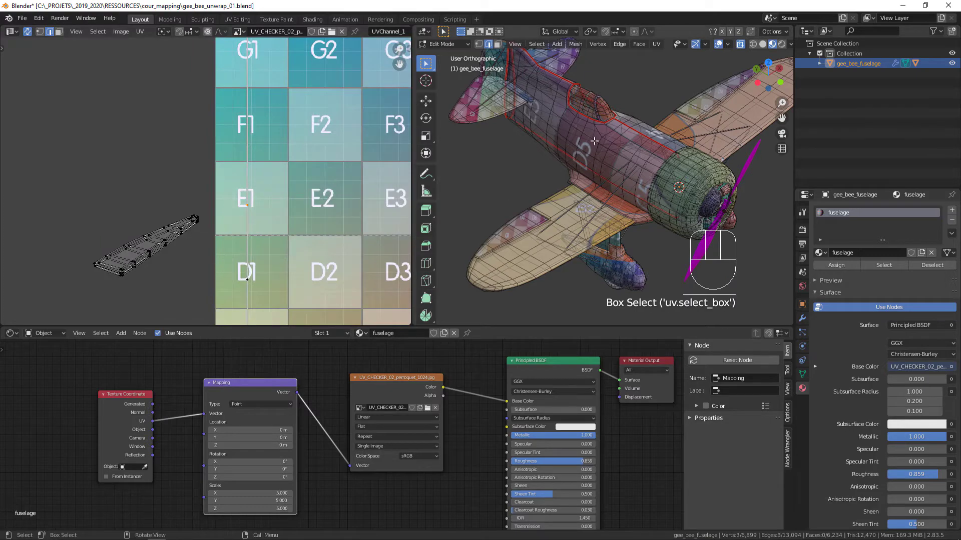
pyautogui.moveTo(611, 131); pyautogui.dragTo(575, 151, button='middle')
pyautogui.scroll(-5, 296, 214)
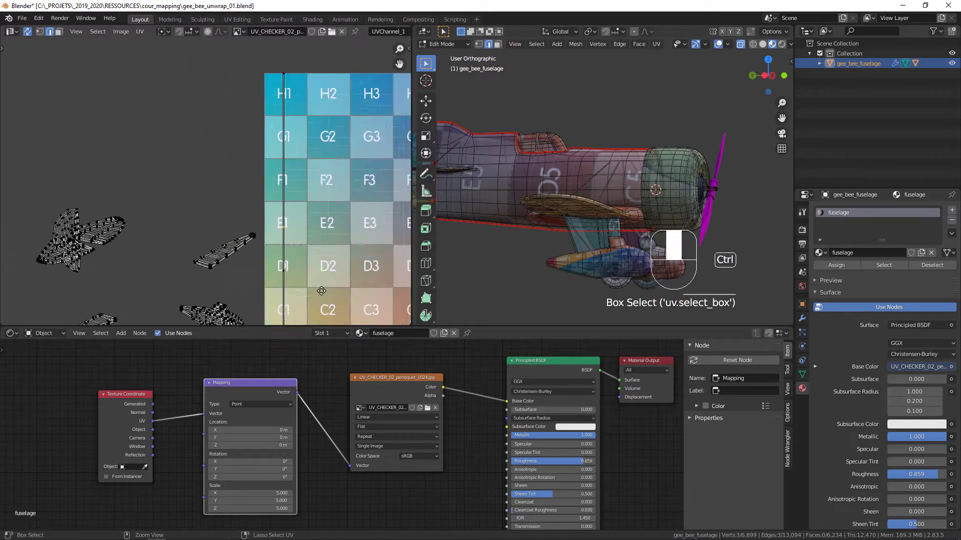
pyautogui.moveTo(270, 95); pyautogui.dragTo(305, 248)
pyautogui.moveTo(440, 206); pyautogui.dragTo(518, 207, button='middle')
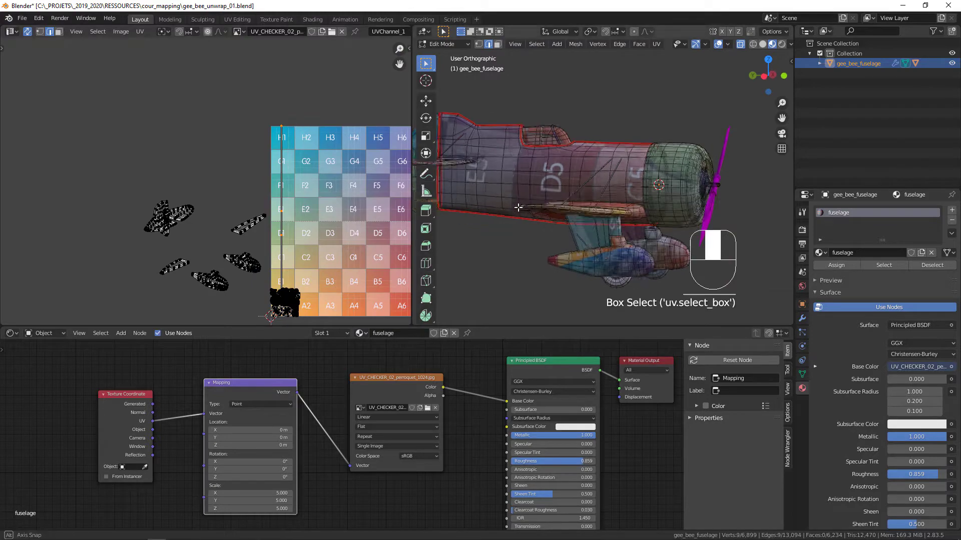
pyautogui.moveTo(528, 175); pyautogui.dragTo(471, 206, button='middle')
pyautogui.keyDown('ctrl'); pyautogui.moveTo(553, 220); pyautogui.dragTo(572, 217, button='middle'); pyautogui.keyUp('ctrl')
pyautogui.press('KP_Decimal')
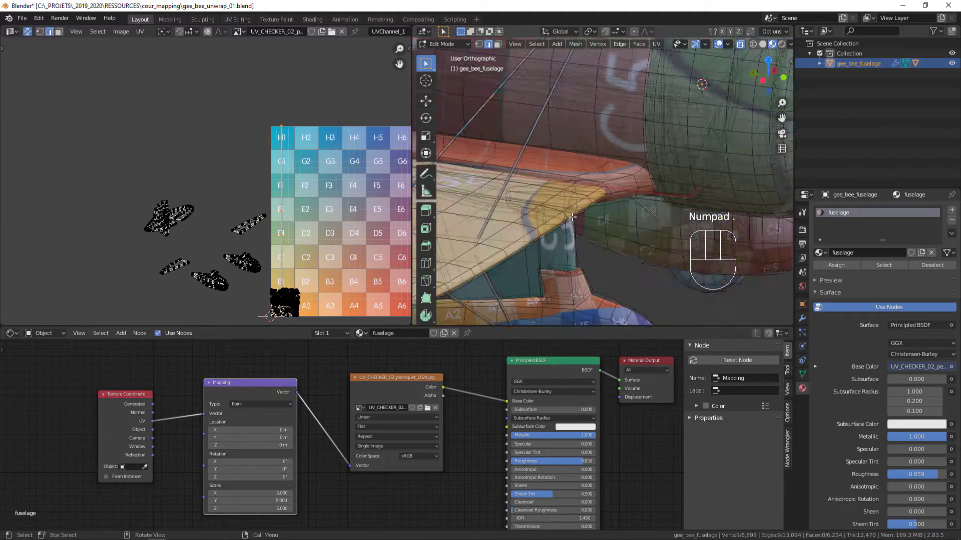
# - Select one lengthwise edge on each of the thin bracing wires running from the fuselage to the top of the wings
pyautogui.moveTo(450, 213); pyautogui.dragTo(513, 221, button='middle')
pyautogui.moveTo(629, 148)
pyautogui.keyDown('ctrl'); pyautogui.mouseDown(button='middle')
pyautogui.moveTo(522, 187)
pyautogui.moveTo(523, 240)
pyautogui.mouseUp(button='middle'); pyautogui.keyUp('ctrl')
pyautogui.keyDown('shift'); pyautogui.moveTo(523, 190); pyautogui.dragTo(510, 250, button='middle'); pyautogui.keyUp('shift')
pyautogui.moveTo(510, 251)
pyautogui.keyDown('ctrl'); pyautogui.mouseDown(button='middle')
pyautogui.moveTo(502, 223)
pyautogui.moveTo(509, 197)
pyautogui.mouseUp(button='middle'); pyautogui.keyUp('ctrl')
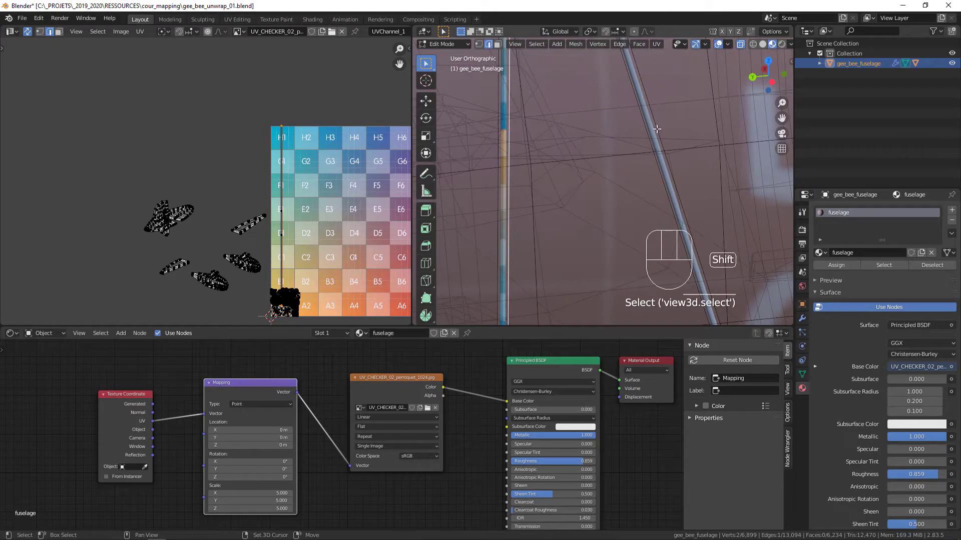
pyautogui.keyDown('ctrl'); pyautogui.moveTo(606, 146); pyautogui.dragTo(570, 280, button='middle'); pyautogui.keyUp('ctrl')
pyautogui.moveTo(570, 165); pyautogui.dragTo(506, 193, button='middle')
pyautogui.keyDown('shift'); pyautogui.moveTo(506, 193); pyautogui.dragTo(432, 186, button='middle'); pyautogui.keyUp('shift')
pyautogui.moveTo(585, 215); pyautogui.dragTo(535, 185, button='middle')
pyautogui.keyDown('ctrl'); pyautogui.moveTo(538, 240); pyautogui.dragTo(539, 176, button='middle'); pyautogui.keyUp('ctrl')
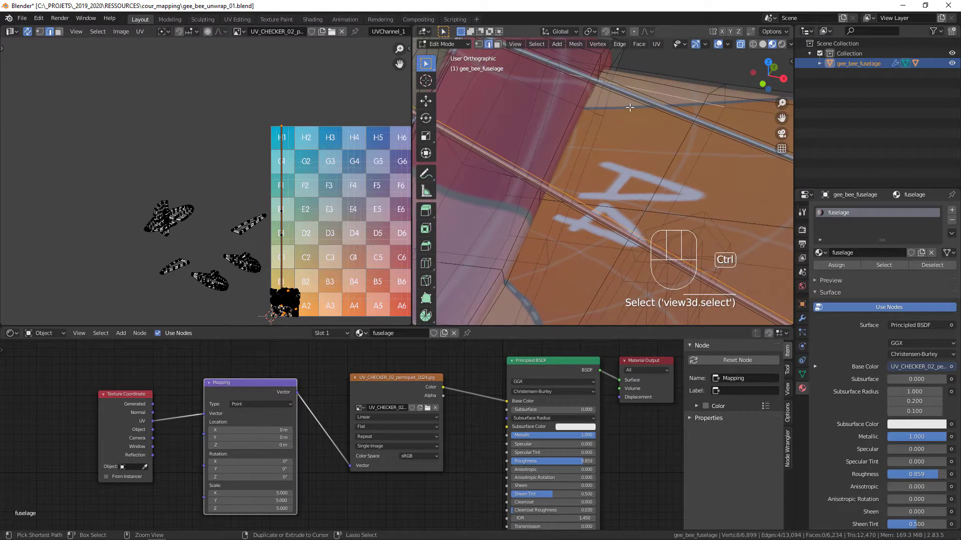
pyautogui.moveTo(646, 112); pyautogui.dragTo(594, 191, button='middle')
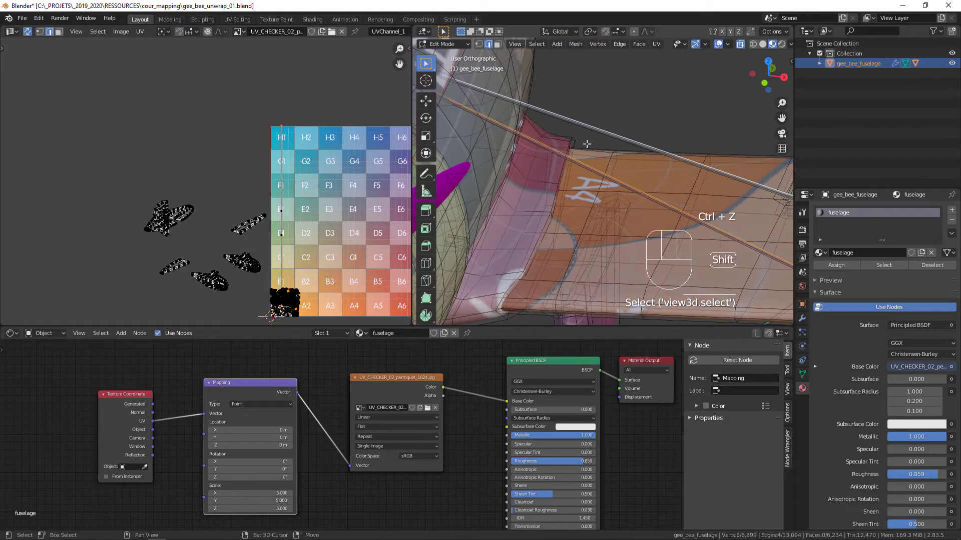
pyautogui.keyDown('shift'); pyautogui.moveTo(585, 145); pyautogui.dragTo(608, 155, button='middle'); pyautogui.keyUp('shift')
# - Add a lengthwise edge on each tail bracing wire to the selection and mark all selected wire edges as seams
pyautogui.keyDown('ctrl'); pyautogui.moveTo(575, 115); pyautogui.dragTo(613, 60, button='middle'); pyautogui.keyUp('ctrl')
pyautogui.moveTo(628, 129); pyautogui.dragTo(644, 116, button='middle')
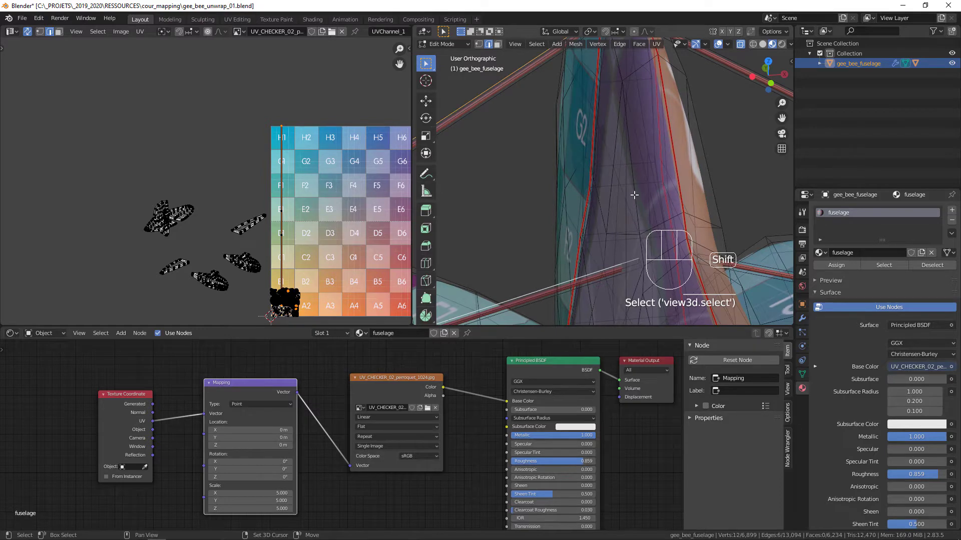
pyautogui.moveTo(633, 195); pyautogui.dragTo(618, 96, button='middle')
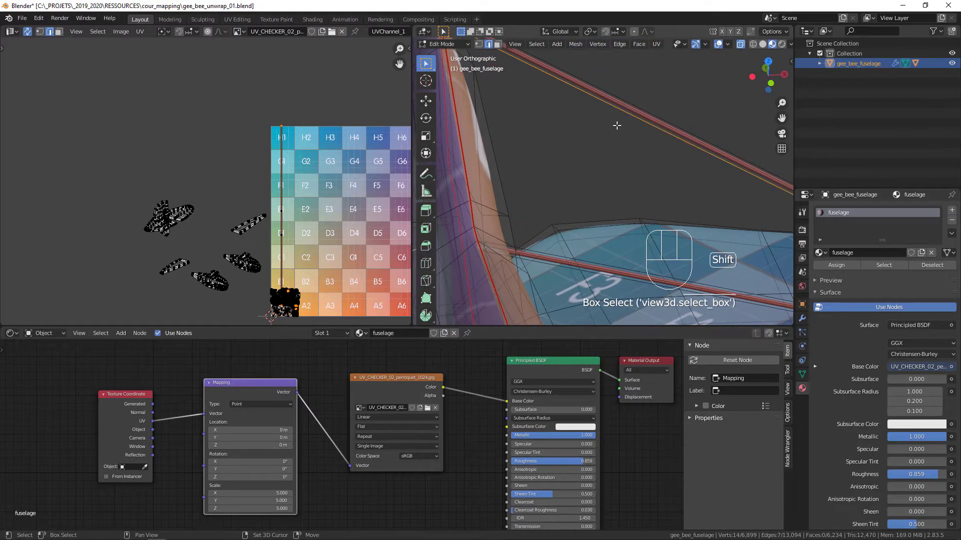
pyautogui.moveTo(617, 125); pyautogui.dragTo(561, 197, button='middle')
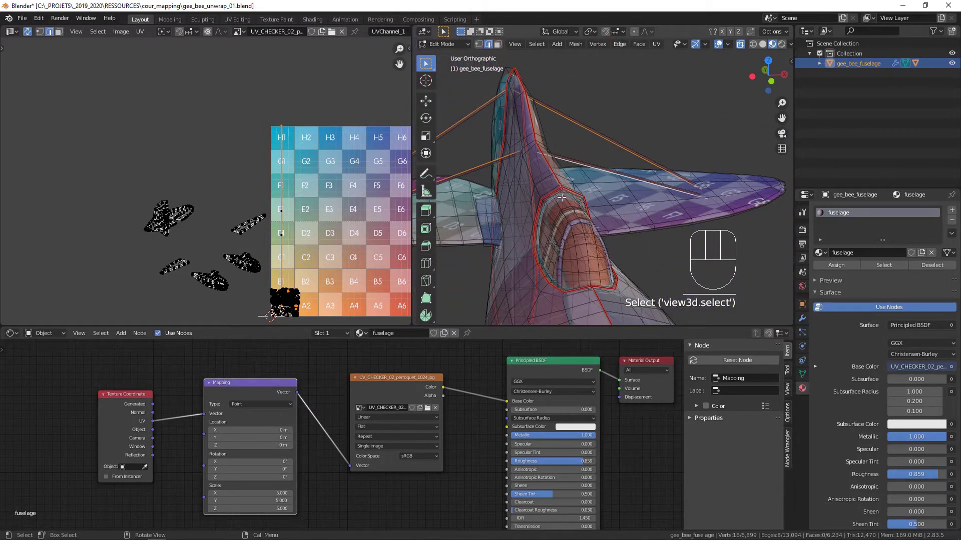
pyautogui.press('u')
pyautogui.click(563, 200)
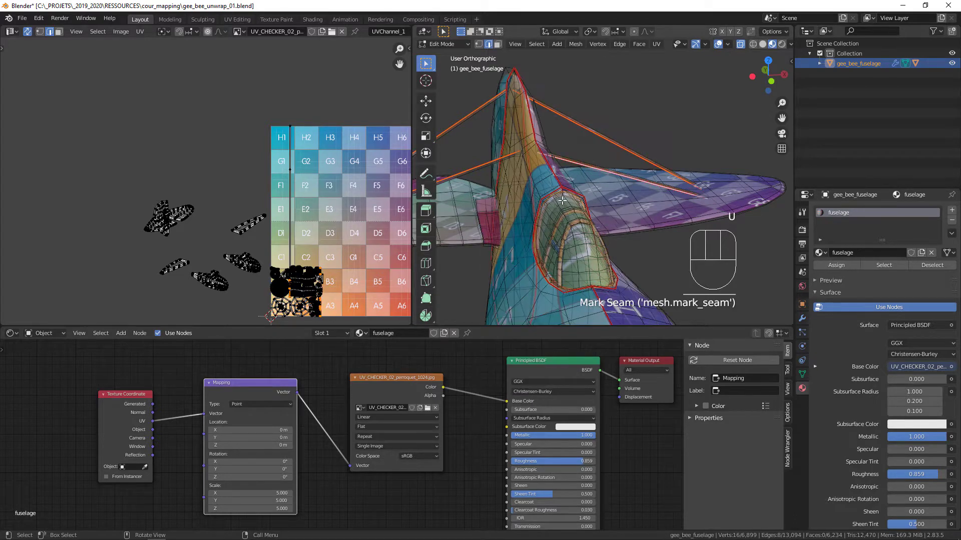
# - Select one lengthwise edge on each bracing wire around the landing gear under the wings and mark them as seams
pyautogui.moveTo(581, 140); pyautogui.dragTo(592, 115, button='middle')
pyautogui.click(593, 114)
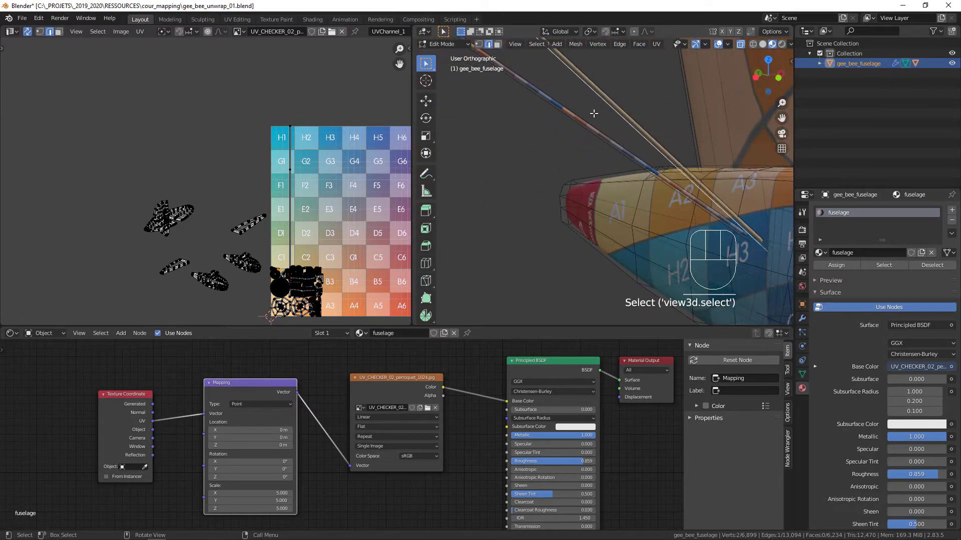
pyautogui.keyDown('shift'); pyautogui.click(565, 119); pyautogui.keyUp('shift')
pyautogui.keyDown('shift'); pyautogui.moveTo(719, 170); pyautogui.dragTo(609, 240, button='middle'); pyautogui.keyUp('shift')
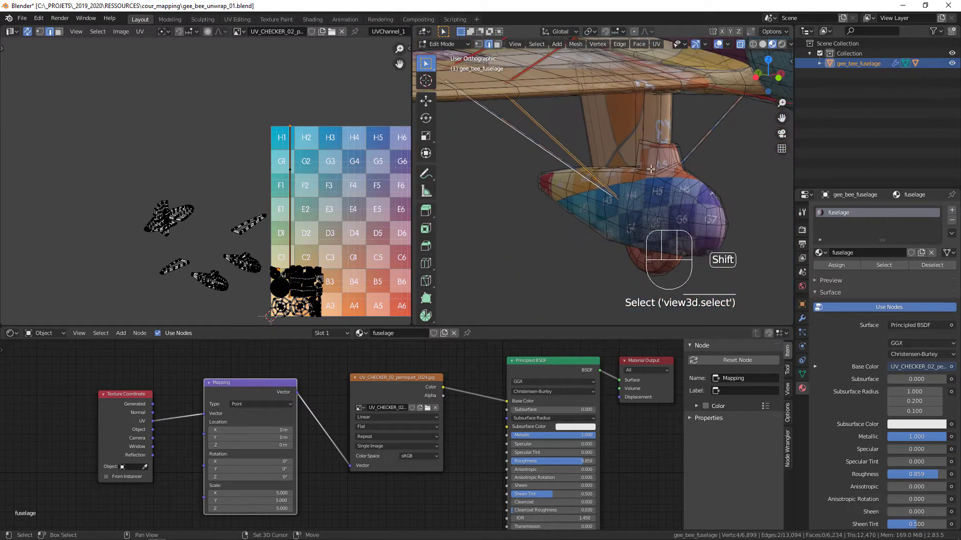
pyautogui.keyDown('shift'); pyautogui.moveTo(726, 127); pyautogui.dragTo(644, 185, button='middle'); pyautogui.keyUp('shift')
pyautogui.keyDown('shift'); pyautogui.click(576, 140); pyautogui.keyUp('shift')
pyautogui.keyDown('shift'); pyautogui.moveTo(644, 185); pyautogui.dragTo(527, 187, button='middle'); pyautogui.keyUp('shift')
pyautogui.keyDown('shift'); pyautogui.moveTo(663, 225); pyautogui.dragTo(527, 186, button='middle'); pyautogui.keyUp('shift')
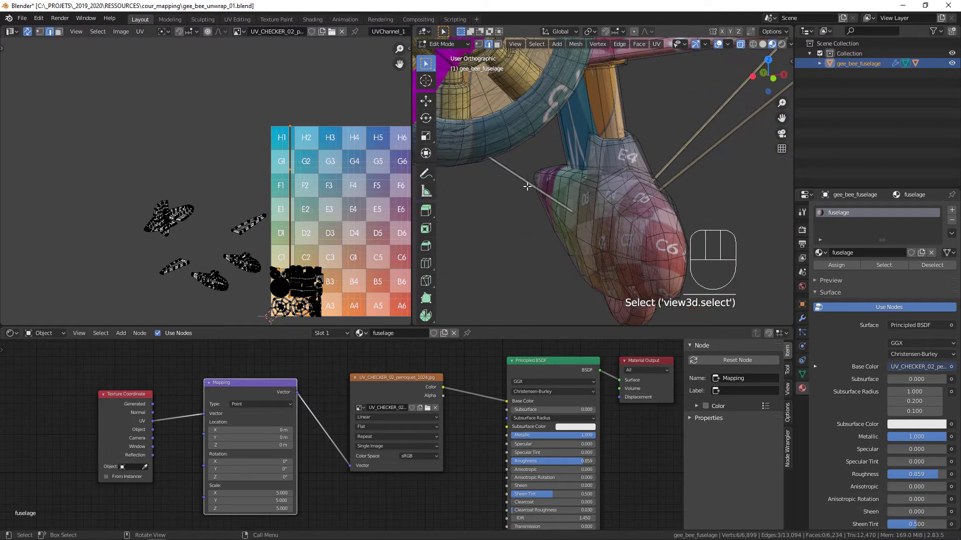
pyautogui.keyDown('shift'); pyautogui.click(714, 150); pyautogui.keyUp('shift')
pyautogui.scroll(-5, 577, 192)
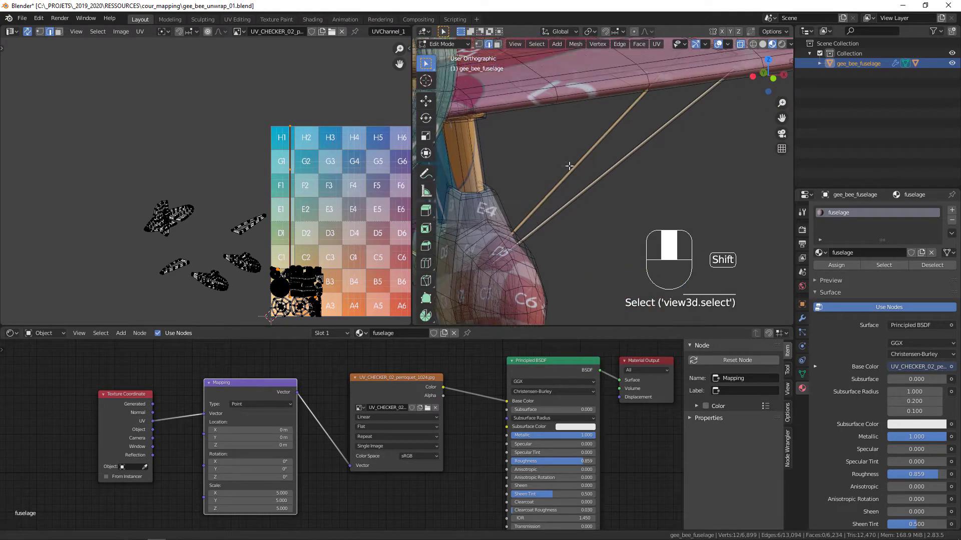
pyautogui.press('u')
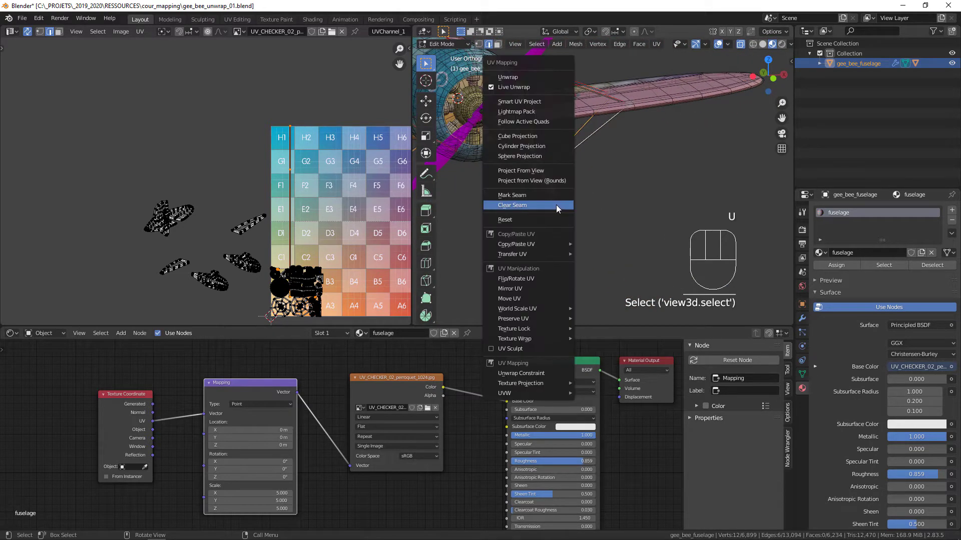
pyautogui.click(555, 195)
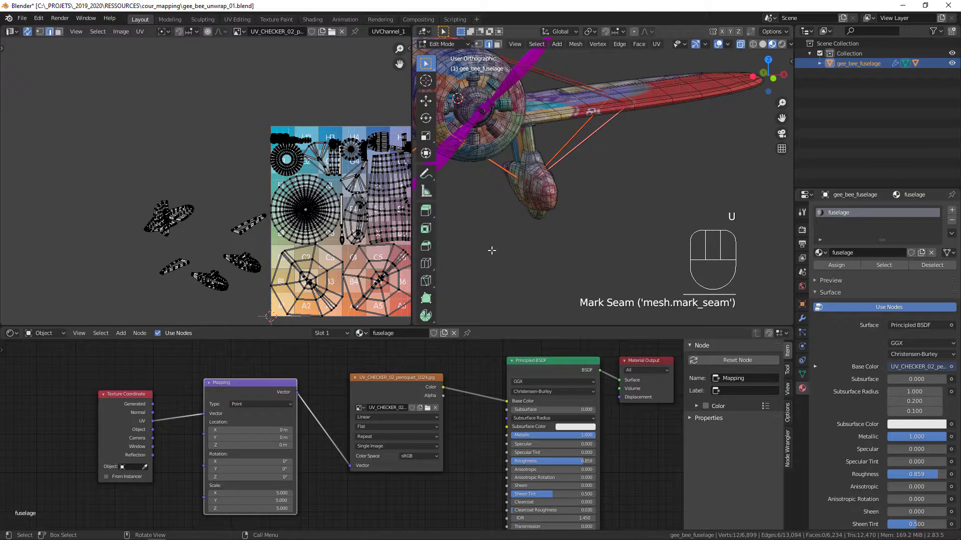
# - Save the file, then save an incremented copy as gee_bee_unwrap_02.blend
pyautogui.moveTo(339, 231); pyautogui.dragTo(247, 240, button='middle')
pyautogui.keyDown('shift'); pyautogui.moveTo(493, 193); pyautogui.dragTo(601, 199, button='middle'); pyautogui.keyUp('shift')
pyautogui.keyDown('shift'); pyautogui.moveTo(600, 199); pyautogui.dragTo(560, 211, button='middle'); pyautogui.keyUp('shift')
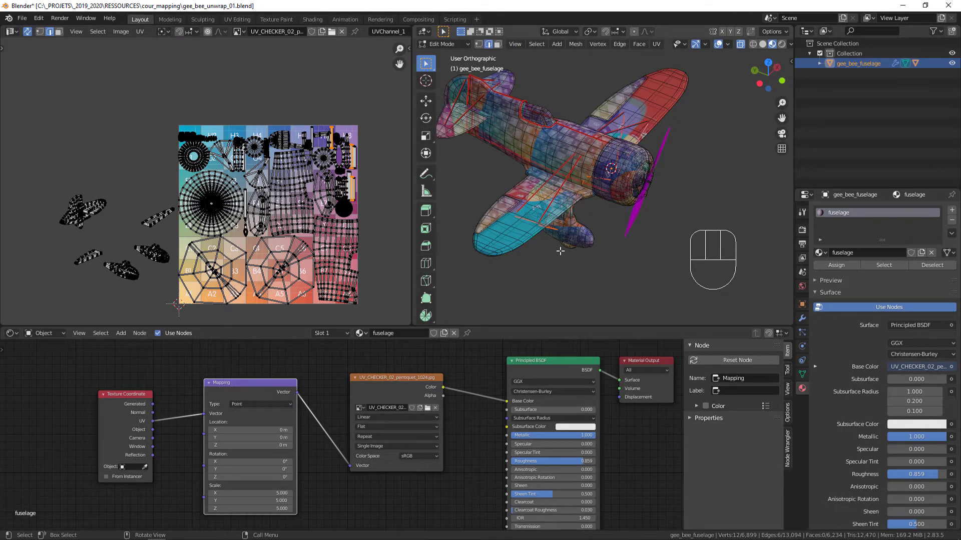
pyautogui.hotkey('ctrl', 's')
pyautogui.moveTo(559, 261)
pyautogui.mouseDown(button='middle')
pyautogui.moveTo(522, 243)
pyautogui.moveTo(545, 255)
pyautogui.mouseUp(button='middle')
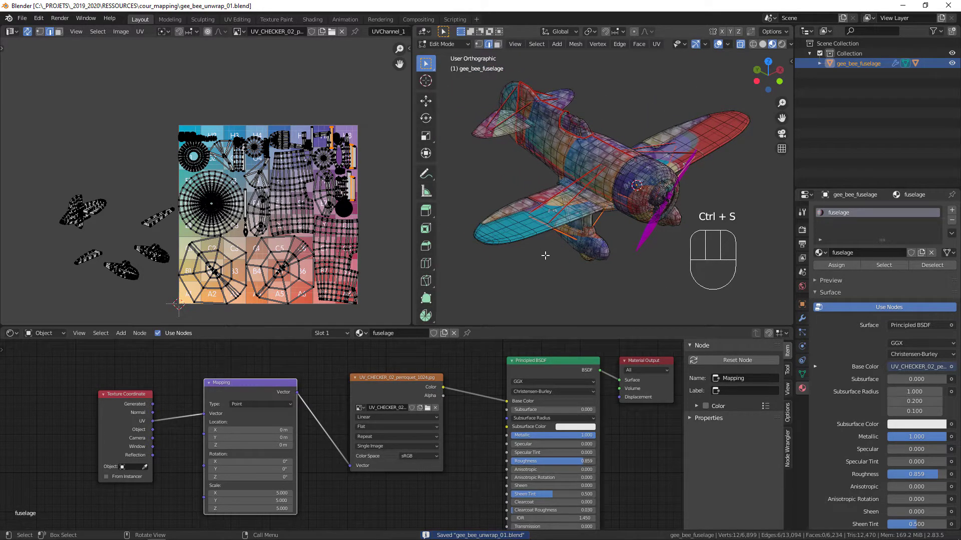
pyautogui.hotkey('ctrl', 'alt', 's')
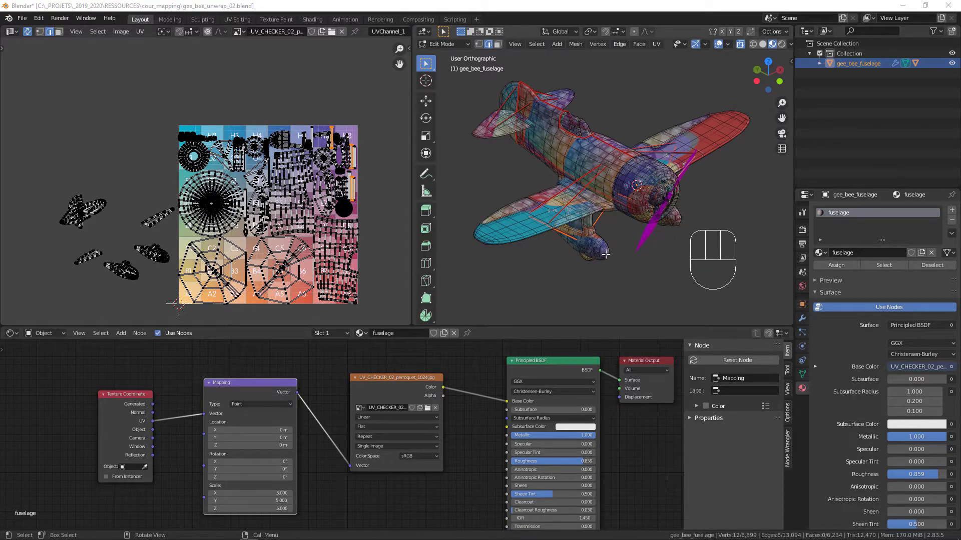
# - Remove the Subdivision modifiers from the fuselage and the propeller, and return to Edit Mode on the fuselage mesh
pyautogui.moveTo(606, 255); pyautogui.dragTo(575, 240, button='middle')
pyautogui.click(802, 318)
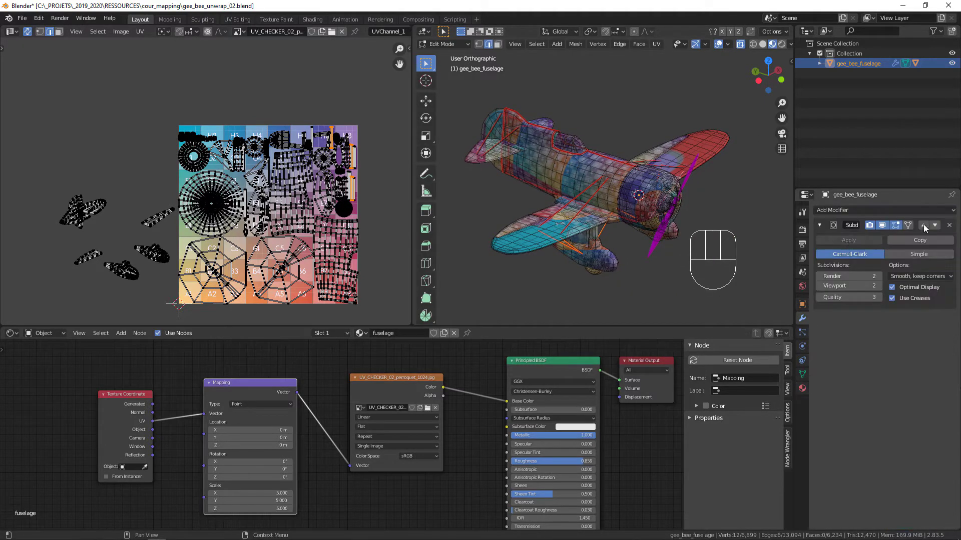
pyautogui.click(949, 226)
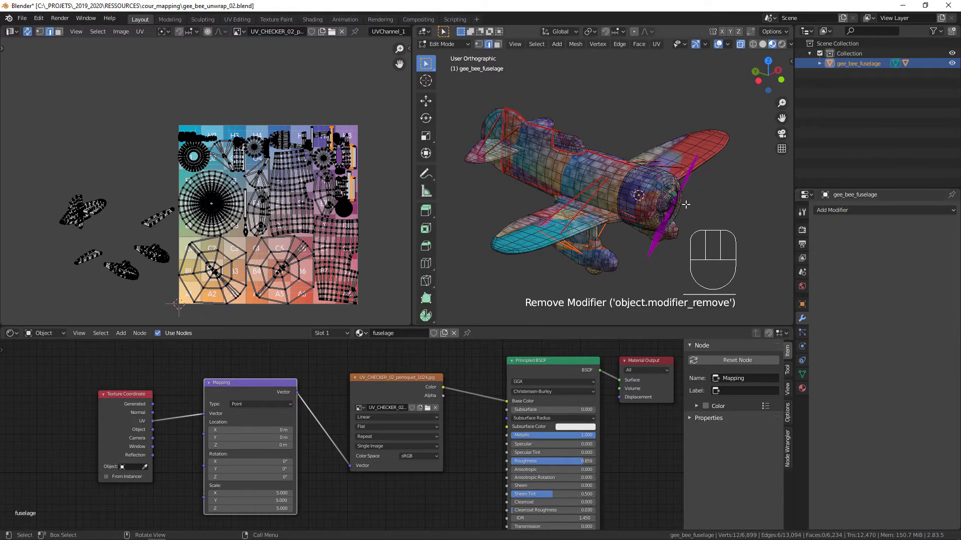
pyautogui.click(648, 193)
pyautogui.press('Tab')
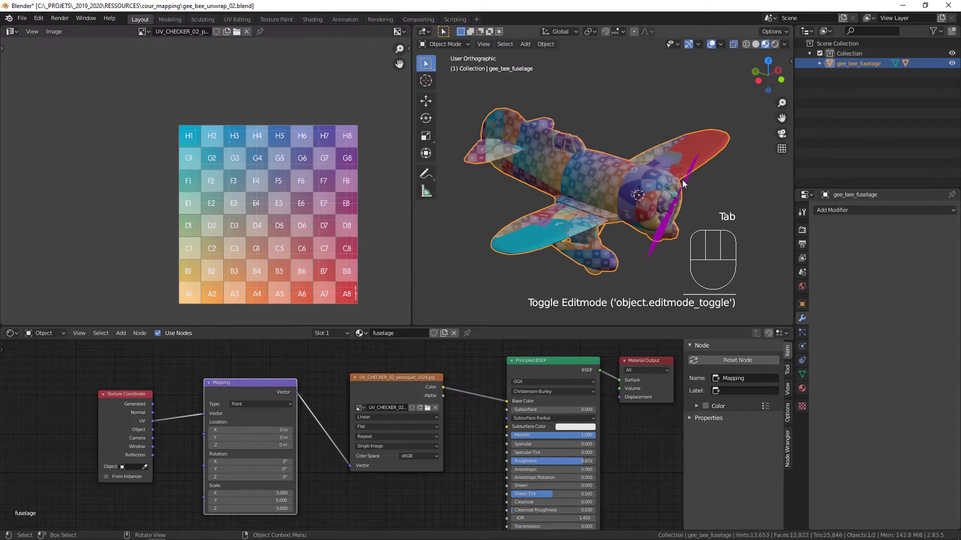
pyautogui.click(680, 191)
pyautogui.click(948, 225)
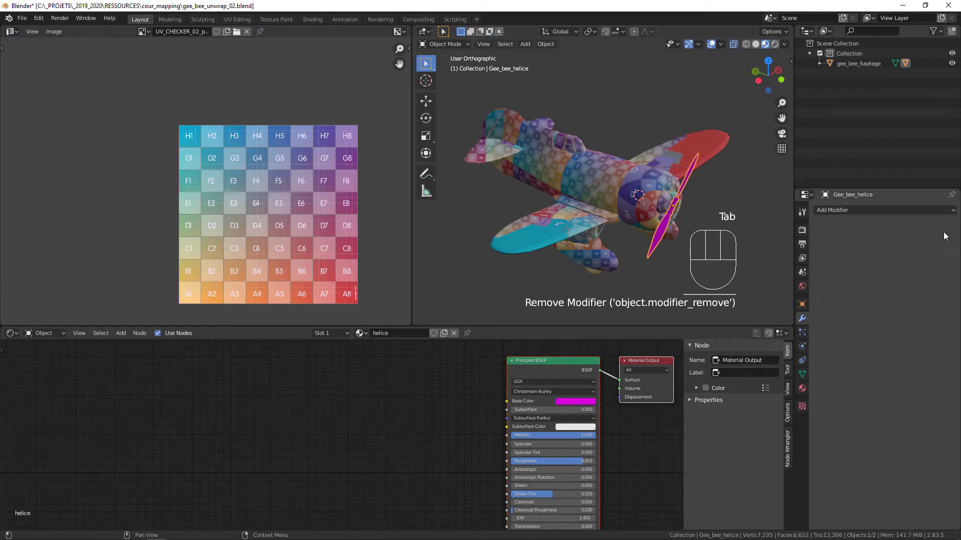
pyautogui.press('Tab')
pyautogui.click(573, 178)
pyautogui.press('Tab')
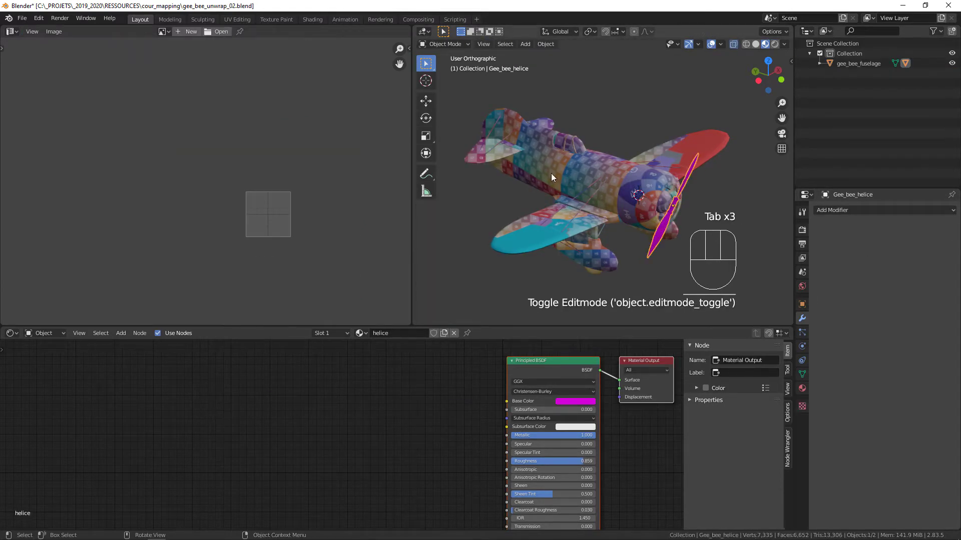
pyautogui.click(553, 170)
pyautogui.press('Tab')
# - Select the vertical edge loop along one side of the rudder's front edge, at the joint with the fin
pyautogui.moveTo(551, 202); pyautogui.dragTo(573, 88, button='middle')
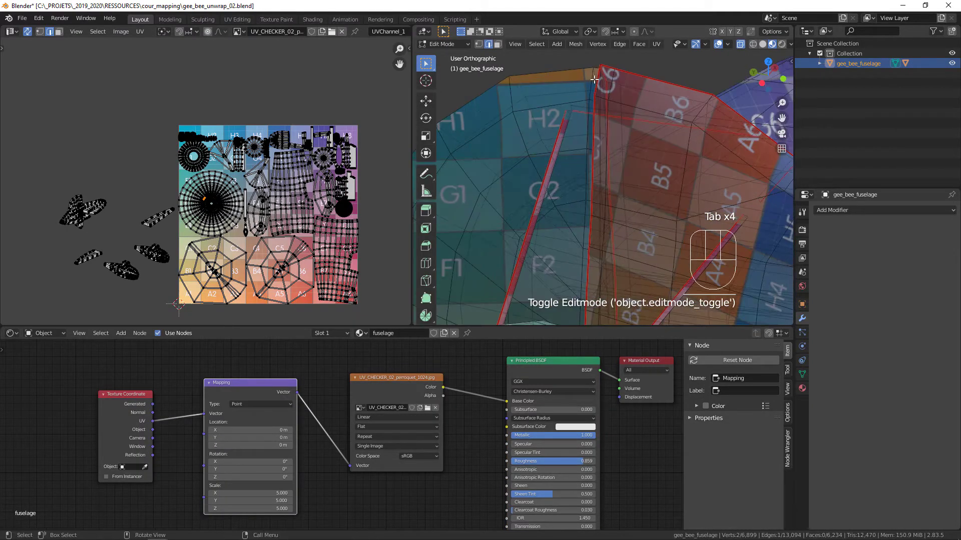
pyautogui.click(585, 83)
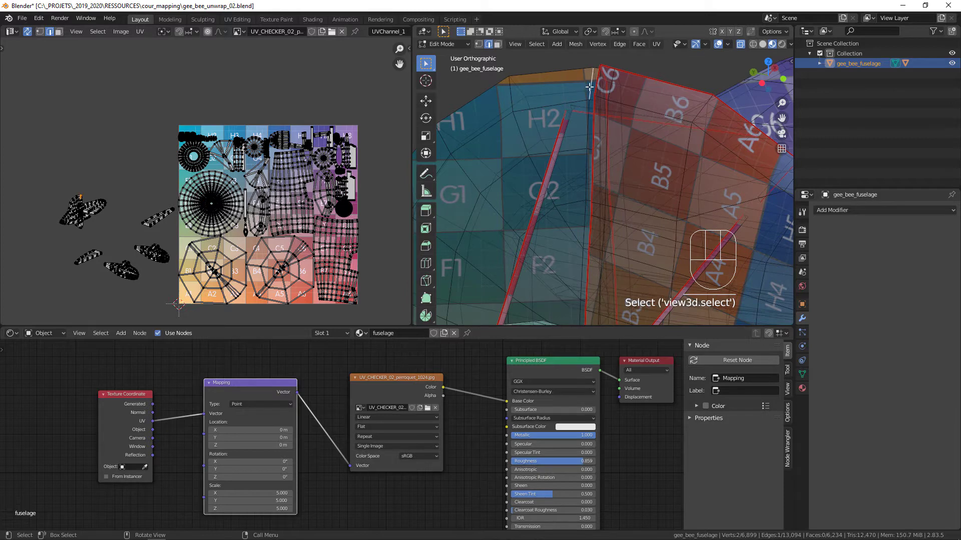
pyautogui.moveTo(586, 97); pyautogui.dragTo(598, 156, button='middle')
pyautogui.keyDown('ctrl'); pyautogui.moveTo(599, 155); pyautogui.dragTo(599, 104, button='middle'); pyautogui.keyUp('ctrl')
pyautogui.moveTo(600, 104); pyautogui.dragTo(613, 165, button='middle')
pyautogui.keyDown('ctrl'); pyautogui.moveTo(613, 165); pyautogui.dragTo(579, 124, button='middle'); pyautogui.keyUp('ctrl')
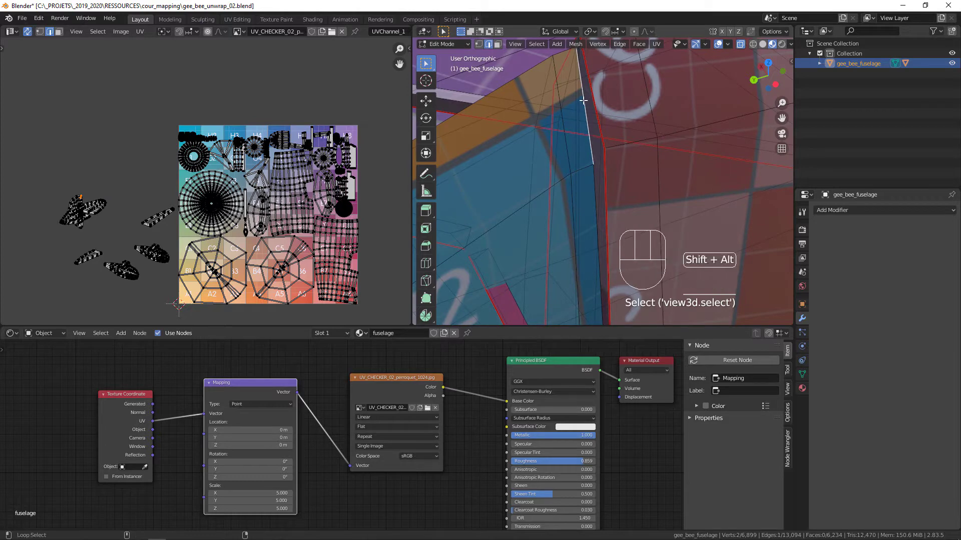
pyautogui.keyDown('alt'); pyautogui.keyDown('shift'); pyautogui.click(592, 177); pyautogui.keyUp('shift'); pyautogui.keyUp('alt')
pyautogui.moveTo(593, 177); pyautogui.dragTo(566, 176, button='middle')
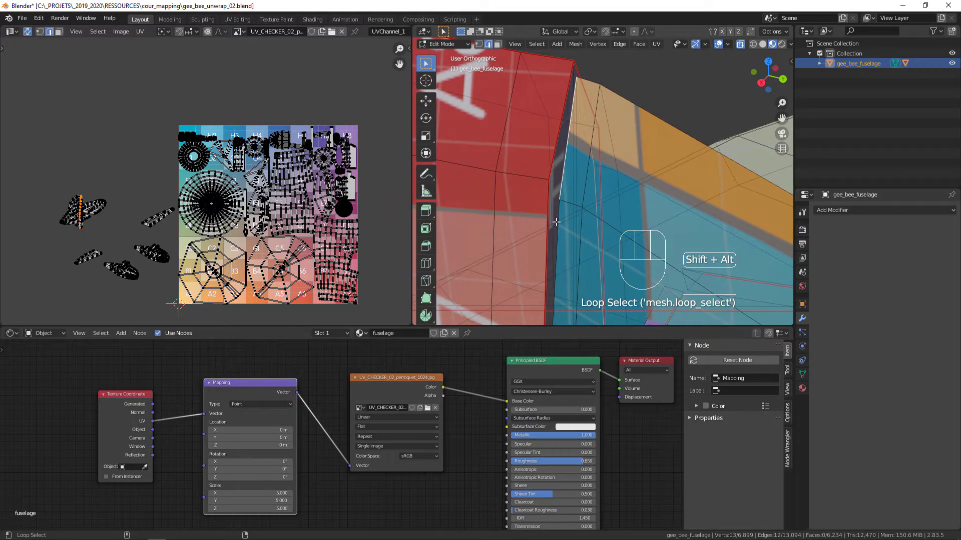
# - Add the matching edge loop on the other side of the rudder joint and mark both loops as seams
pyautogui.keyDown('shift'); pyautogui.moveTo(574, 266); pyautogui.dragTo(543, 127, button='middle'); pyautogui.keyUp('shift')
pyautogui.keyDown('ctrl'); pyautogui.moveTo(543, 128); pyautogui.dragTo(574, 228, button='middle'); pyautogui.keyUp('ctrl')
pyautogui.keyDown('ctrl'); pyautogui.moveTo(573, 228); pyautogui.dragTo(605, 230, button='middle'); pyautogui.keyUp('ctrl')
pyautogui.keyDown('shift'); pyautogui.moveTo(605, 230); pyautogui.dragTo(567, 194, button='middle'); pyautogui.keyUp('shift')
pyautogui.press('u')
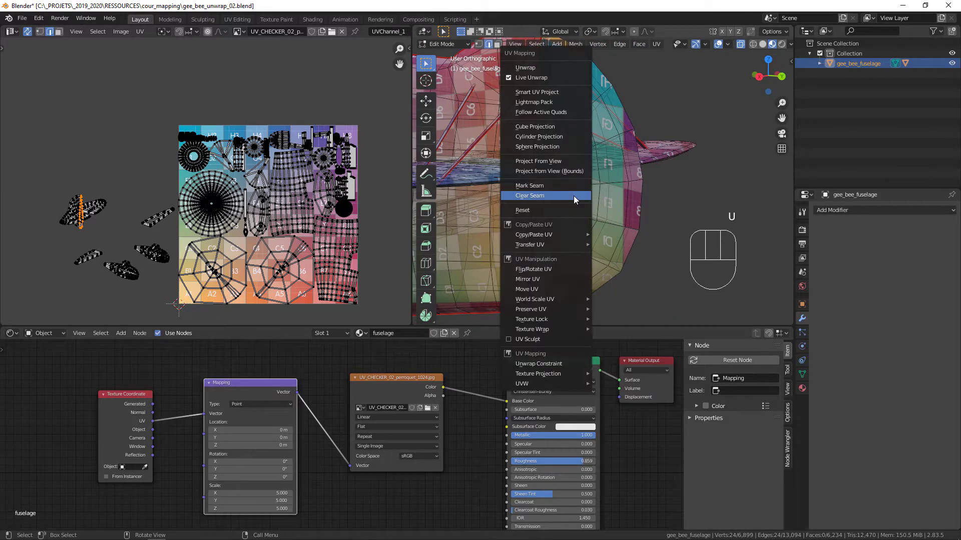
pyautogui.click(572, 197)
# - Select the edges along the rudder's curved outer rim, from top to bottom, and mark them as a seam
pyautogui.moveTo(597, 99); pyautogui.dragTo(567, 67, button='middle')
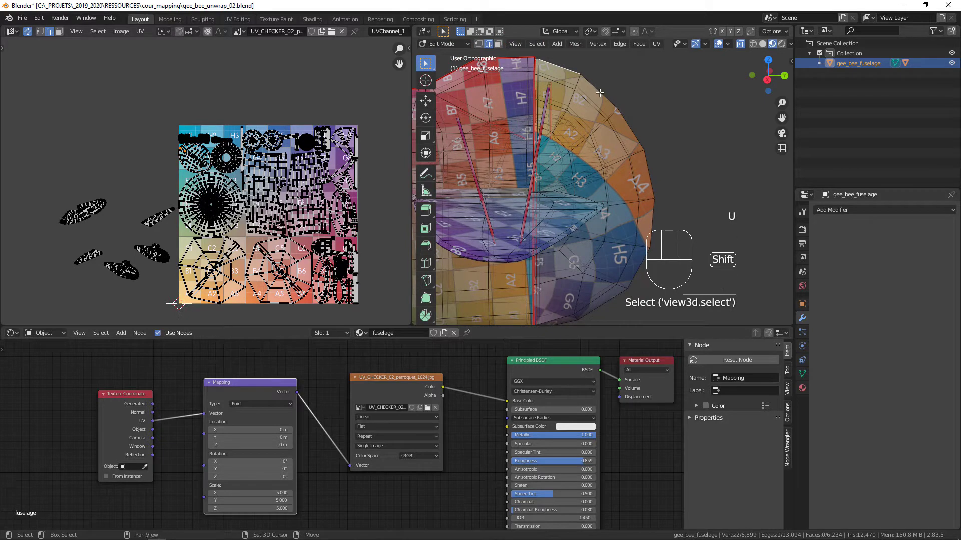
pyautogui.keyDown('shift'); pyautogui.moveTo(670, 154); pyautogui.dragTo(632, 101, button='middle'); pyautogui.keyUp('shift')
pyautogui.moveTo(619, 199); pyautogui.dragTo(584, 216, button='middle')
pyautogui.moveTo(544, 245); pyautogui.dragTo(577, 228, button='middle')
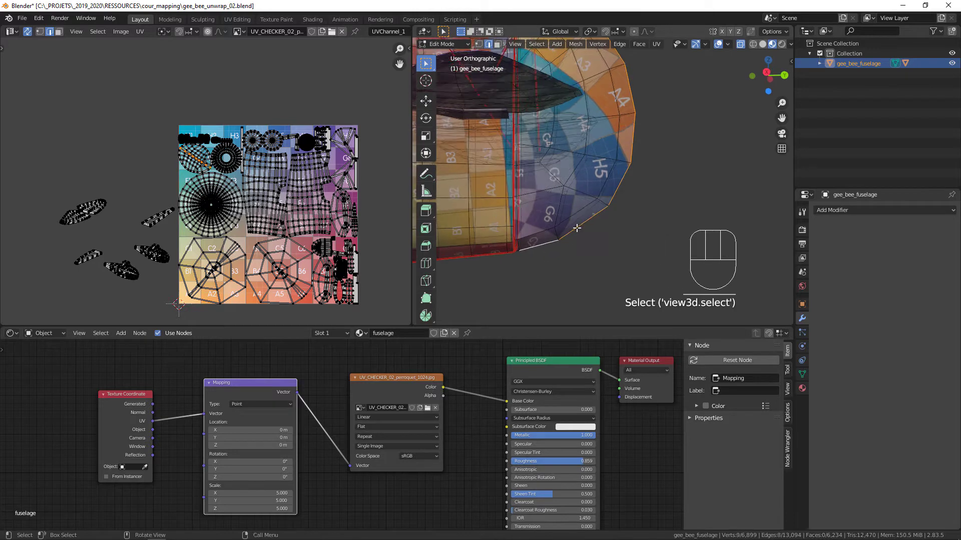
pyautogui.press('u')
pyautogui.click(580, 236)
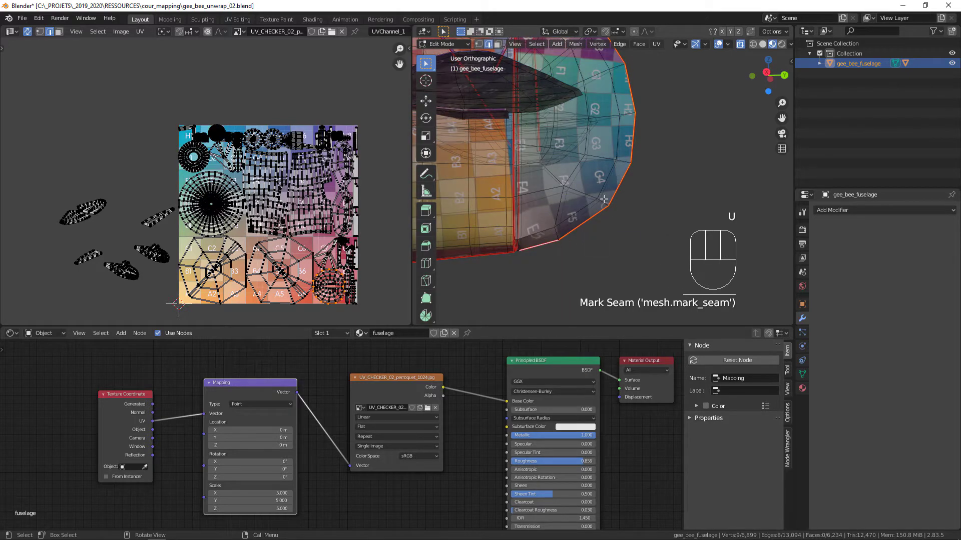
# - Select the short front edges of the horizontal stabilizer's root fairing, beside the fuselage, and mark them as a seam
pyautogui.moveTo(604, 199); pyautogui.dragTo(570, 182, button='middle')
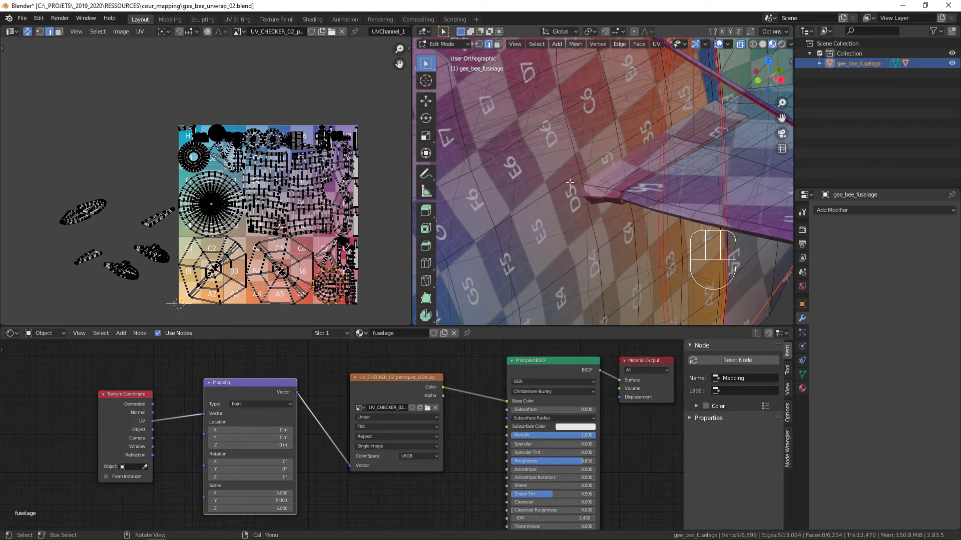
pyautogui.keyDown('shift'); pyautogui.click(594, 199); pyautogui.keyUp('shift')
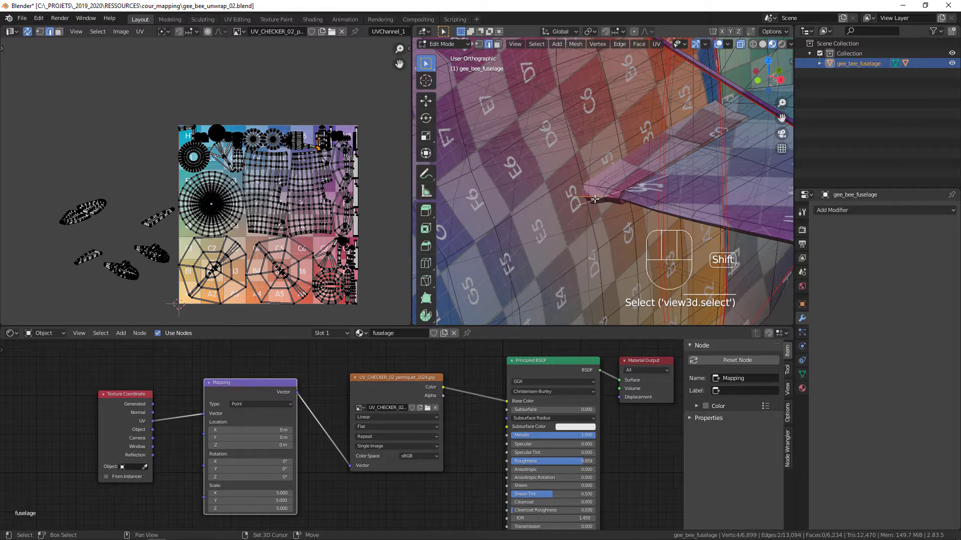
pyautogui.scroll(3, 595, 195)
pyautogui.click(592, 188)
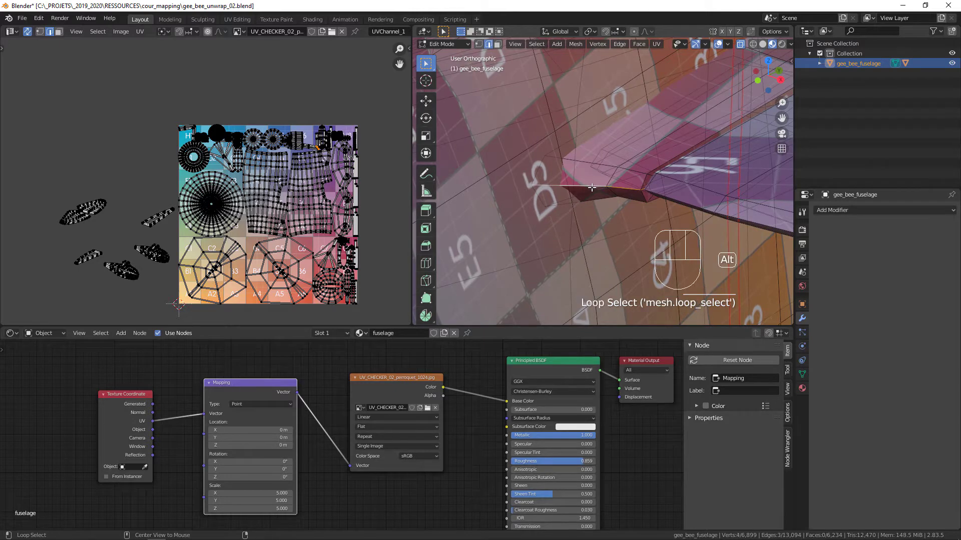
pyautogui.rightClick(592, 190)
pyautogui.click(595, 192)
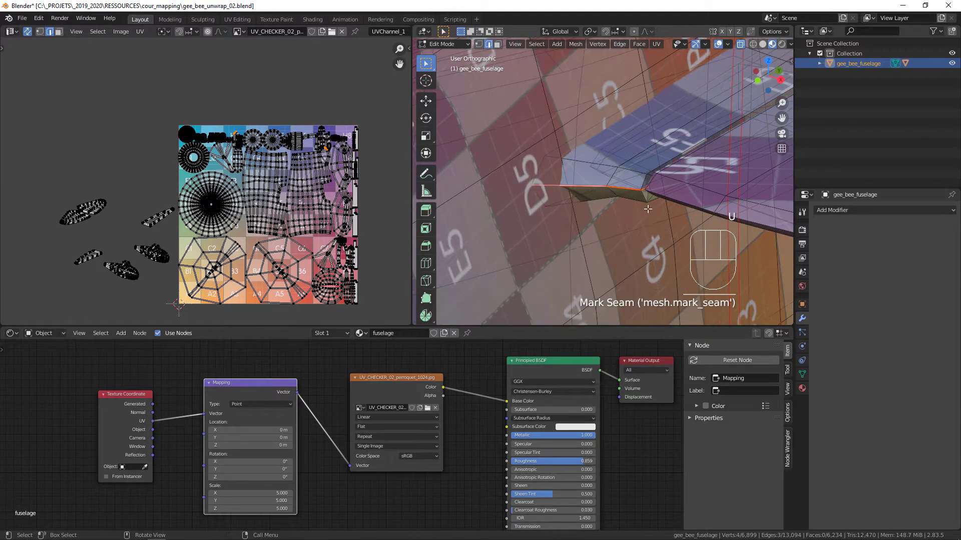
# - Select the edge loop running around the horizontal stabilizer's outer rim and mark it as a seam
pyautogui.keyDown('alt'); pyautogui.click(672, 200); pyautogui.keyUp('alt')
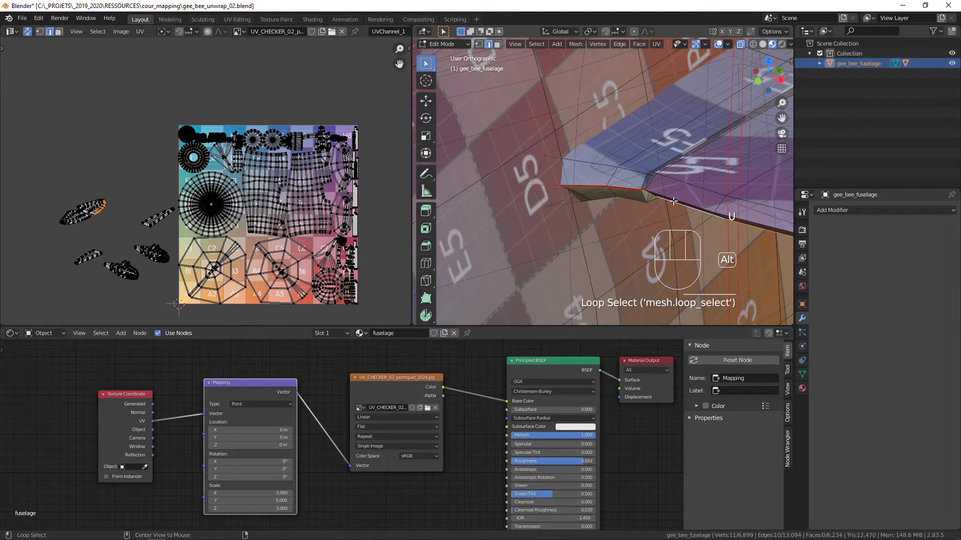
pyautogui.click(675, 200)
pyautogui.keyDown('alt'); pyautogui.click(675, 200); pyautogui.keyUp('alt')
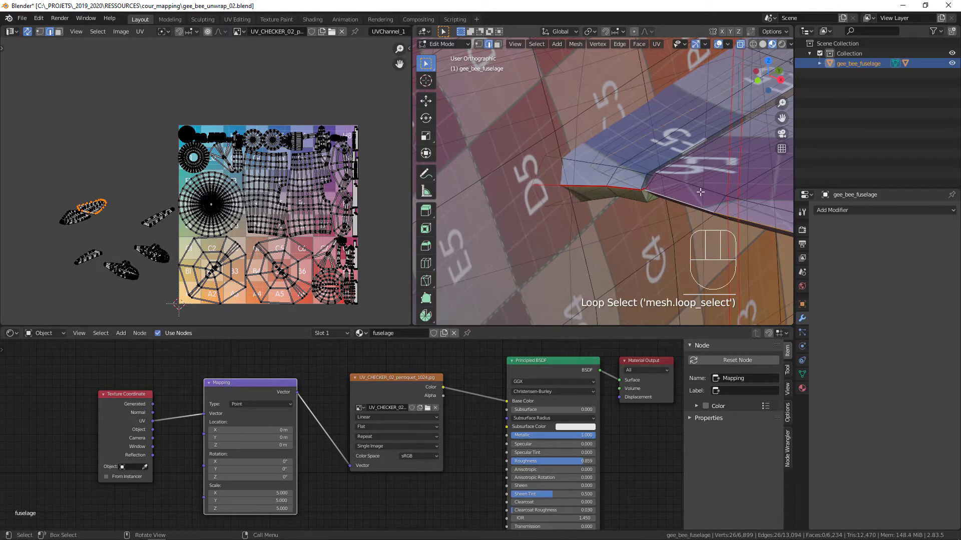
pyautogui.moveTo(690, 187); pyautogui.dragTo(598, 207, button='middle')
pyautogui.moveTo(627, 239); pyautogui.dragTo(578, 239, button='middle')
pyautogui.hotkey('ctrl', 'e')
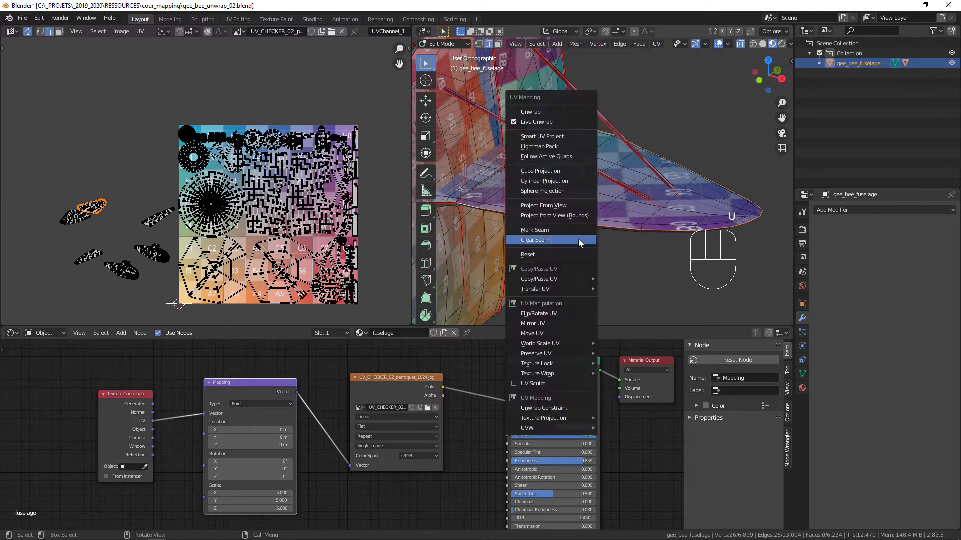
pyautogui.press('u')
# - Select the matching rim edge loop on the opposite horizontal stabilizer and mark it as a seam
pyautogui.moveTo(501, 185); pyautogui.dragTo(656, 214, button='middle')
pyautogui.keyDown('ctrl'); pyautogui.moveTo(482, 280); pyautogui.dragTo(482, 235, button='middle'); pyautogui.keyUp('ctrl')
pyautogui.keyDown('shift'); pyautogui.moveTo(435, 268); pyautogui.dragTo(483, 240, button='middle'); pyautogui.keyUp('shift')
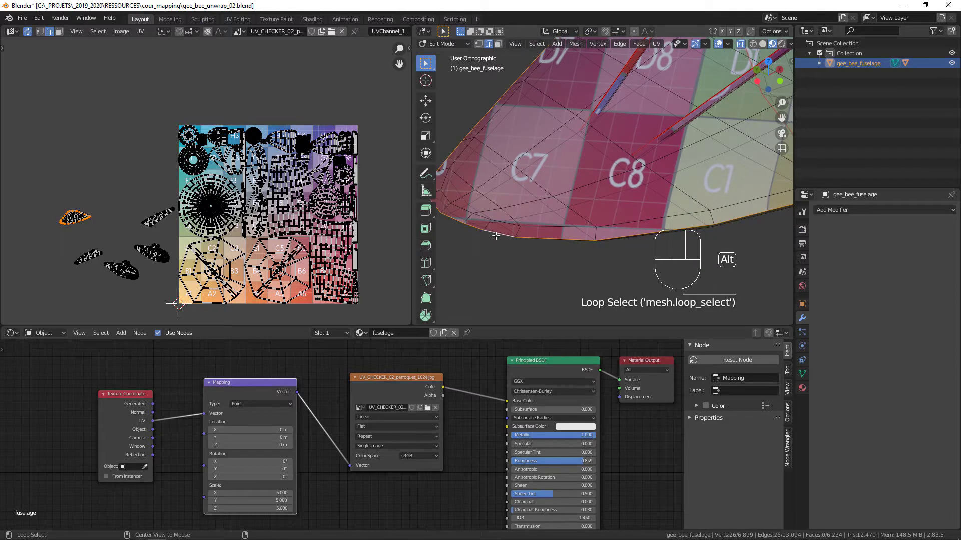
pyautogui.hotkey('ctrl', 'e')
pyautogui.press('u')
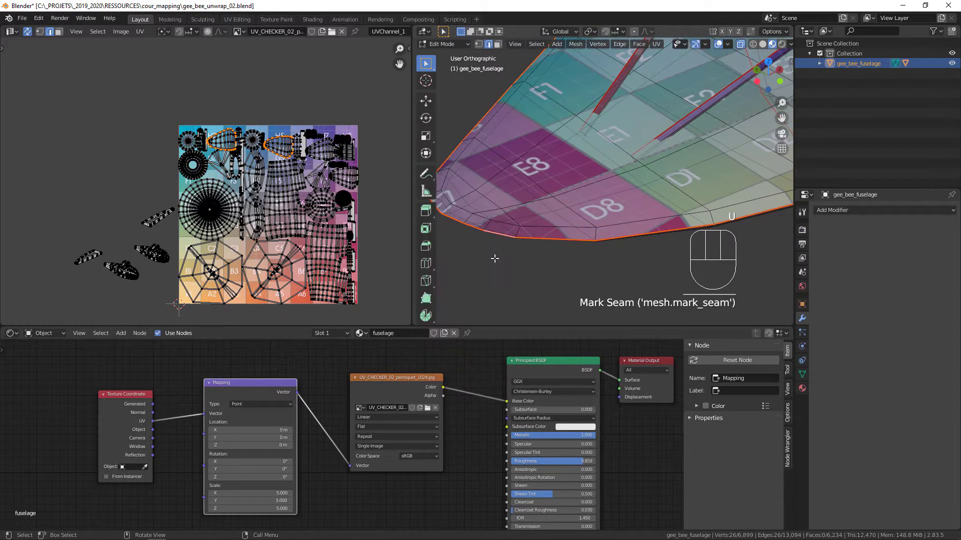
# - Select the edge loop that runs along the outer edge of the main wing and around its tip
pyautogui.keyDown('ctrl'); pyautogui.moveTo(576, 193); pyautogui.dragTo(560, 180, button='middle'); pyautogui.keyUp('ctrl')
pyautogui.keyDown('ctrl'); pyautogui.moveTo(591, 190); pyautogui.dragTo(593, 235, button='middle'); pyautogui.keyUp('ctrl')
pyautogui.keyDown('shift'); pyautogui.moveTo(594, 235); pyautogui.dragTo(522, 211, button='middle'); pyautogui.keyUp('shift')
pyautogui.keyDown('shift'); pyautogui.moveTo(523, 210); pyautogui.dragTo(575, 161, button='middle'); pyautogui.keyUp('shift')
pyautogui.keyDown('ctrl'); pyautogui.moveTo(521, 210); pyautogui.dragTo(520, 172, button='middle'); pyautogui.keyUp('ctrl')
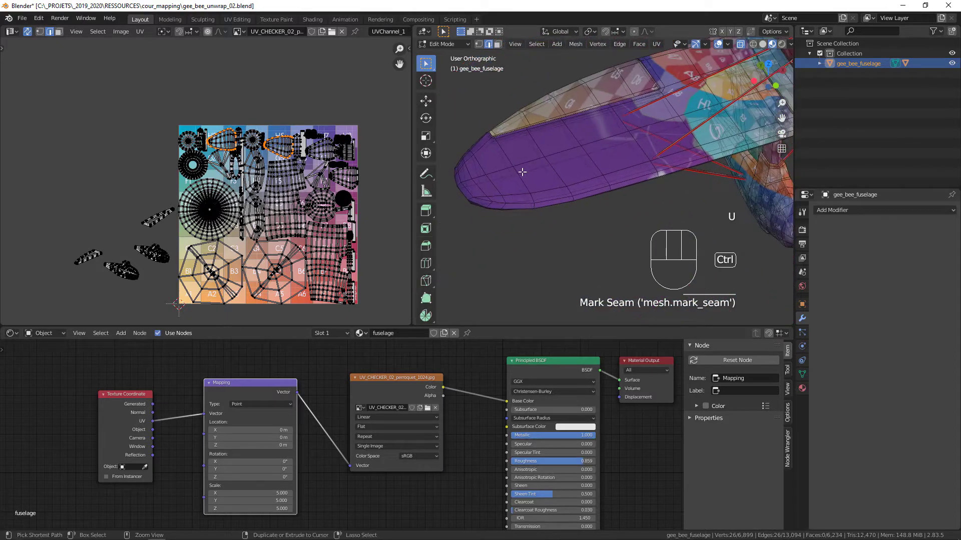
pyautogui.keyDown('ctrl'); pyautogui.moveTo(515, 280); pyautogui.dragTo(515, 240, button='middle'); pyautogui.keyUp('ctrl')
pyautogui.keyDown('shift'); pyautogui.moveTo(515, 240); pyautogui.dragTo(475, 178, button='middle'); pyautogui.keyUp('shift')
pyautogui.click(459, 192)
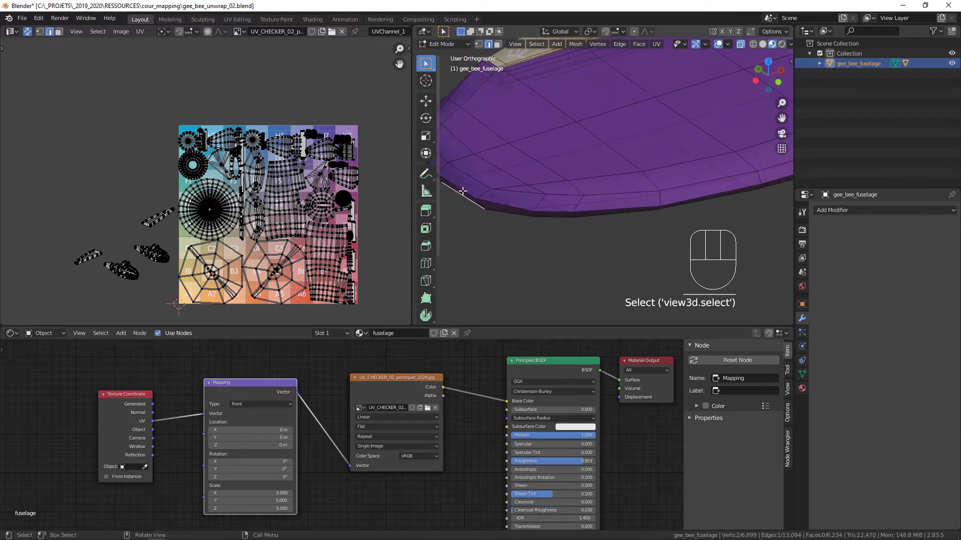
pyautogui.keyDown('alt'); pyautogui.click(459, 189); pyautogui.keyUp('alt')
# - Deselect the stray edges in the wing's aileron cutout and mark the remaining outer wing loop as a seam
pyautogui.keyDown('shift'); pyautogui.moveTo(567, 103); pyautogui.dragTo(662, 178, button='middle'); pyautogui.keyUp('shift')
pyautogui.scroll(-1, 506, 212)
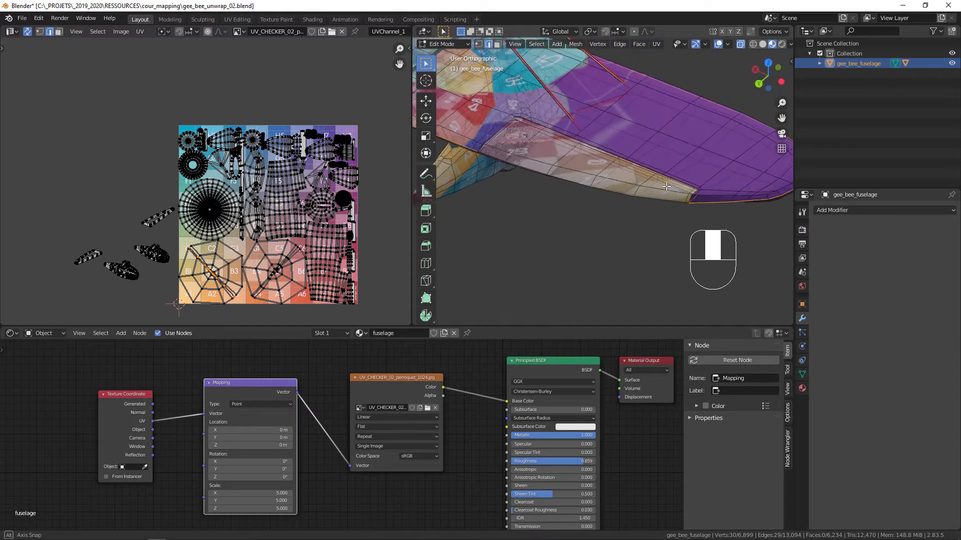
pyautogui.keyDown('ctrl'); pyautogui.moveTo(611, 194); pyautogui.dragTo(660, 145, button='middle'); pyautogui.keyUp('ctrl')
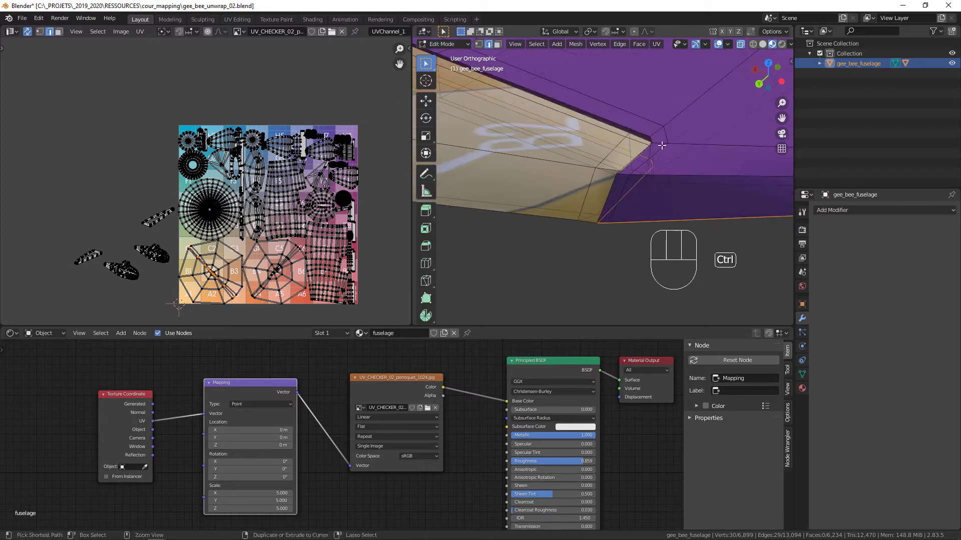
pyautogui.keyDown('ctrl'); pyautogui.moveTo(671, 135); pyautogui.dragTo(617, 200); pyautogui.keyUp('ctrl')
pyautogui.keyDown('ctrl'); pyautogui.moveTo(672, 158); pyautogui.dragTo(616, 192); pyautogui.keyUp('ctrl')
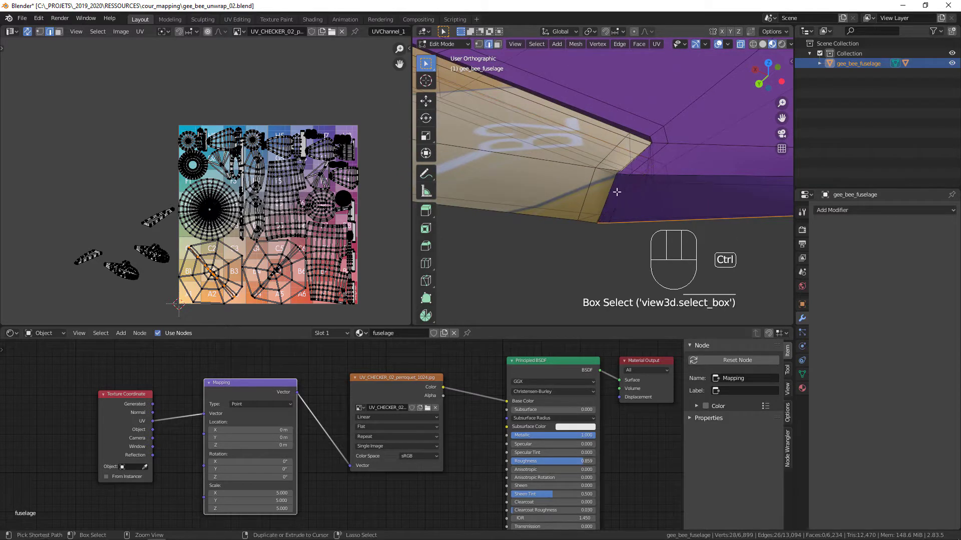
pyautogui.keyDown('shift'); pyautogui.moveTo(542, 125); pyautogui.dragTo(575, 168, button='middle'); pyautogui.keyUp('shift')
pyautogui.keyDown('ctrl'); pyautogui.moveTo(575, 168); pyautogui.dragTo(594, 221, button='middle'); pyautogui.keyUp('ctrl')
pyautogui.keyDown('shift'); pyautogui.moveTo(521, 151); pyautogui.dragTo(496, 170, button='middle'); pyautogui.keyUp('shift')
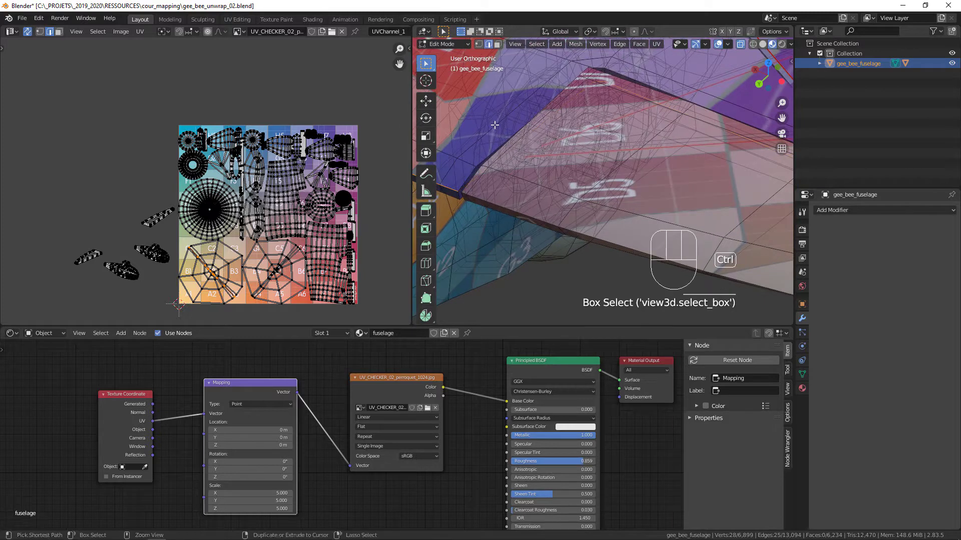
pyautogui.keyDown('shift'); pyautogui.moveTo(703, 179); pyautogui.dragTo(638, 172, button='middle'); pyautogui.keyUp('shift')
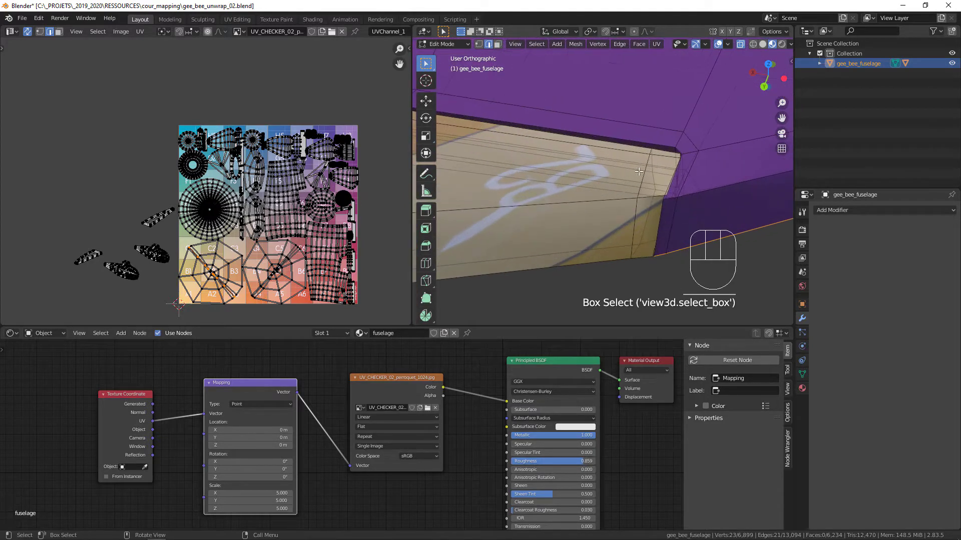
pyautogui.press('u')
pyautogui.click(612, 199)
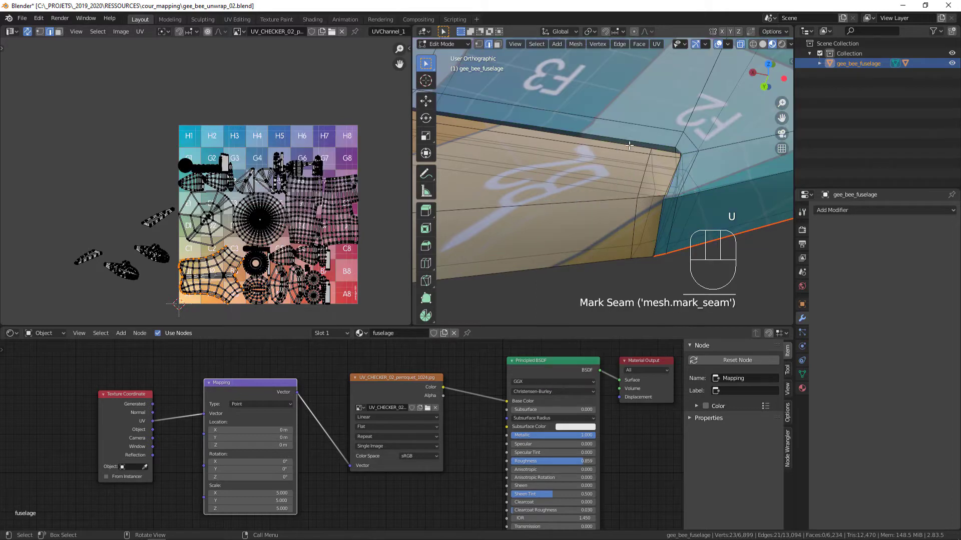
# - Select the edge loops around the wing's aileron cutout, including its short corner edges, and mark them as a seam
pyautogui.click(630, 141)
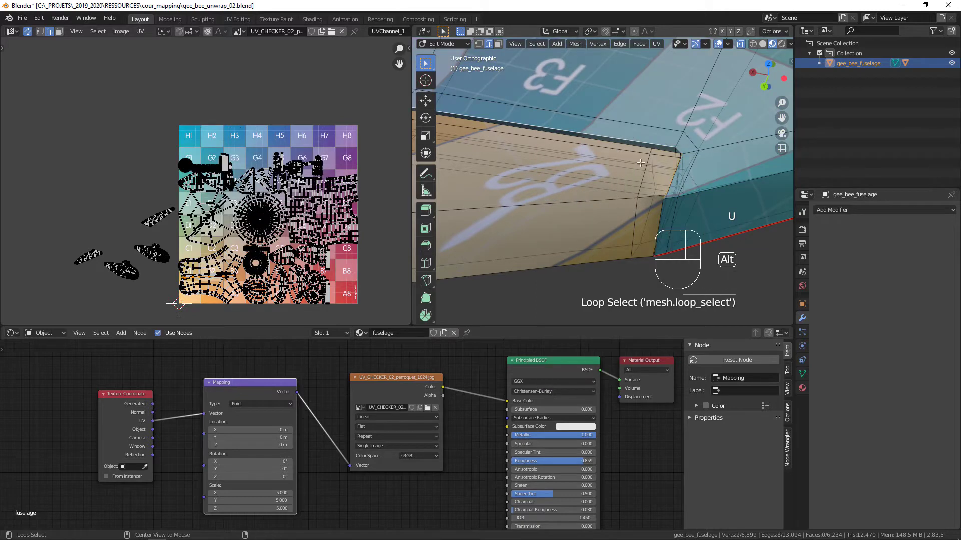
pyautogui.moveTo(652, 203); pyautogui.dragTo(684, 168, button='middle')
pyautogui.keyDown('shift'); pyautogui.moveTo(620, 130); pyautogui.dragTo(596, 187, button='middle'); pyautogui.keyUp('shift')
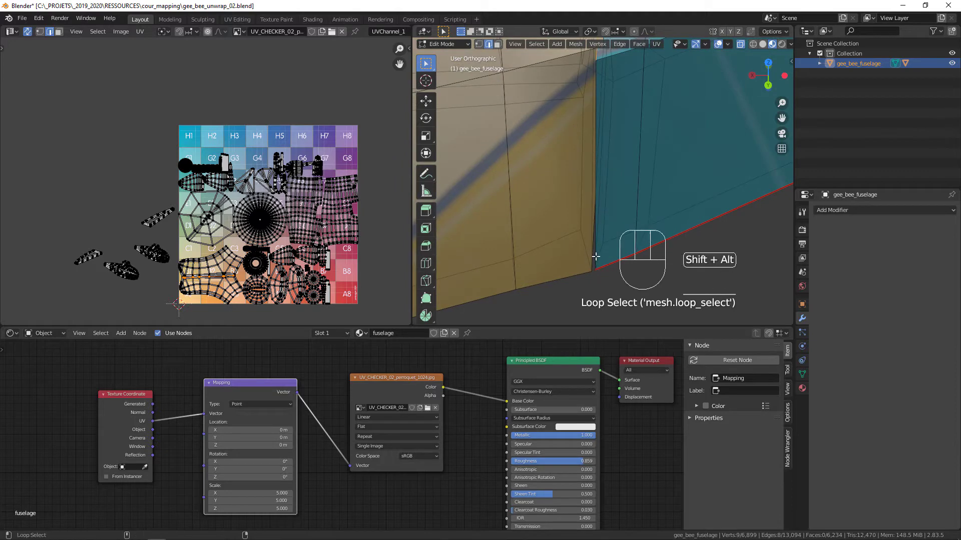
pyautogui.keyDown('alt'); pyautogui.keyDown('shift'); pyautogui.click(596, 265); pyautogui.keyUp('shift'); pyautogui.keyUp('alt')
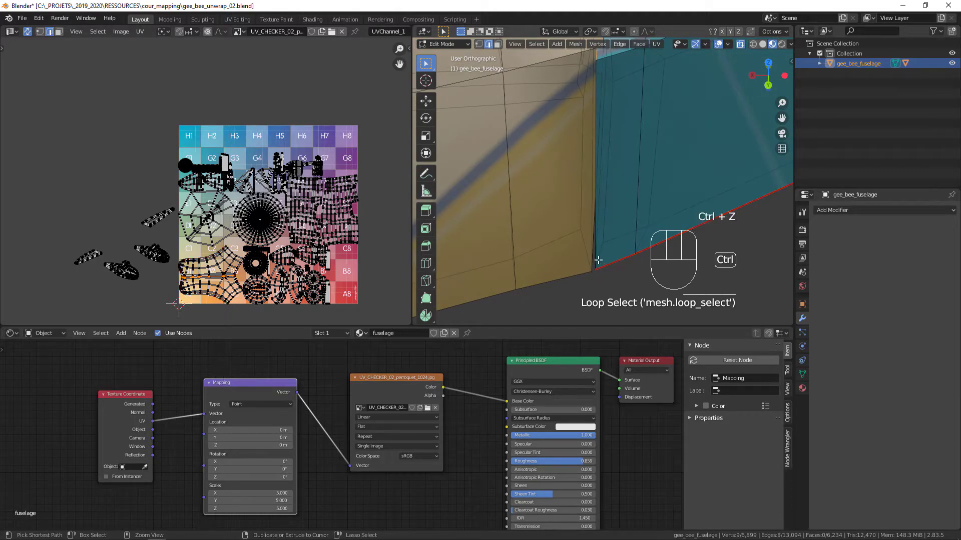
pyautogui.moveTo(595, 251)
pyautogui.mouseDown(button='middle')
pyautogui.moveTo(565, 222)
pyautogui.moveTo(564, 191)
pyautogui.moveTo(599, 234)
pyautogui.mouseUp(button='middle')
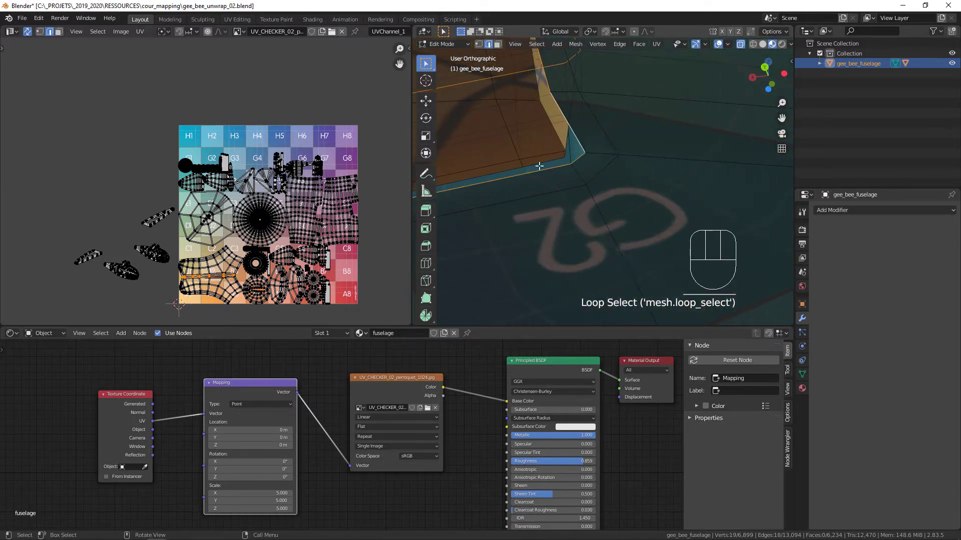
pyautogui.moveTo(539, 165)
pyautogui.keyDown('ctrl'); pyautogui.mouseDown(button='middle')
pyautogui.moveTo(575, 279)
pyautogui.moveTo(678, 165)
pyautogui.moveTo(700, 209)
pyautogui.moveTo(556, 151)
pyautogui.moveTo(553, 196)
pyautogui.moveTo(534, 154)
pyautogui.mouseUp(button='middle'); pyautogui.keyUp('ctrl')
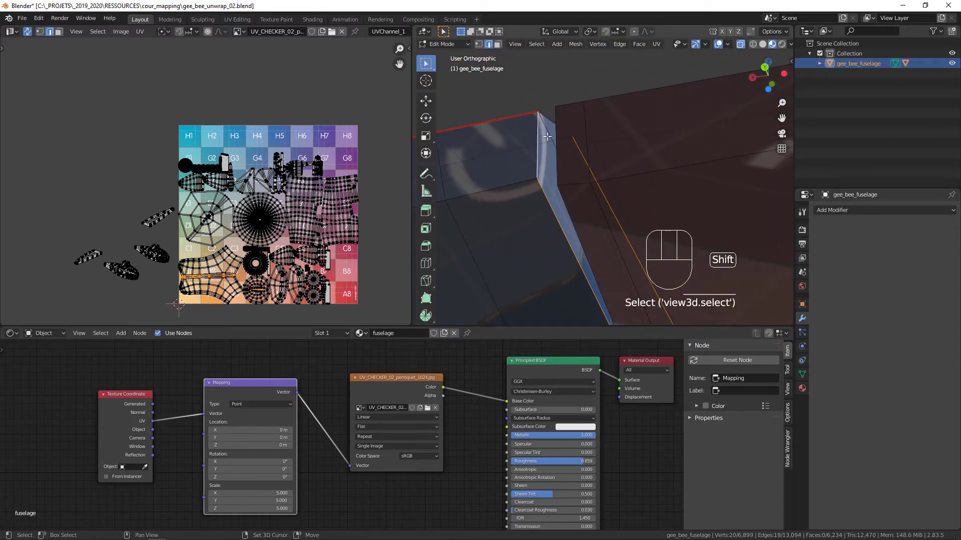
pyautogui.press('u')
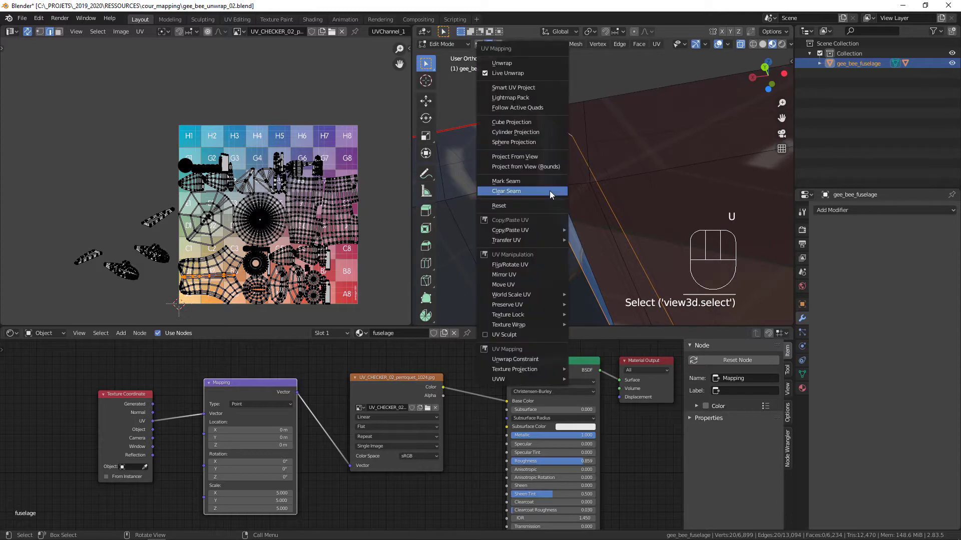
pyautogui.click(548, 191)
# - Select the short edge loops on the wing root fairing's leading and trailing edges and mark them as seams
pyautogui.keyDown('ctrl'); pyautogui.moveTo(575, 186); pyautogui.dragTo(526, 198, button='middle'); pyautogui.keyUp('ctrl')
pyautogui.keyDown('ctrl'); pyautogui.moveTo(526, 198); pyautogui.dragTo(493, 190, button='middle'); pyautogui.keyUp('ctrl')
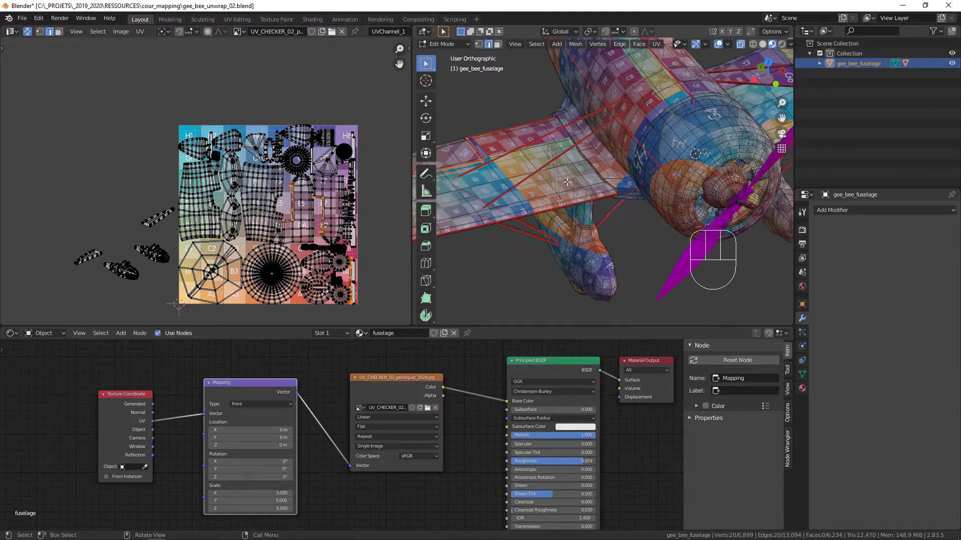
pyautogui.moveTo(616, 194); pyautogui.dragTo(750, 220, button='middle')
pyautogui.keyDown('shift'); pyautogui.moveTo(430, 165); pyautogui.dragTo(587, 138, button='middle'); pyautogui.keyUp('shift')
pyautogui.click(528, 129)
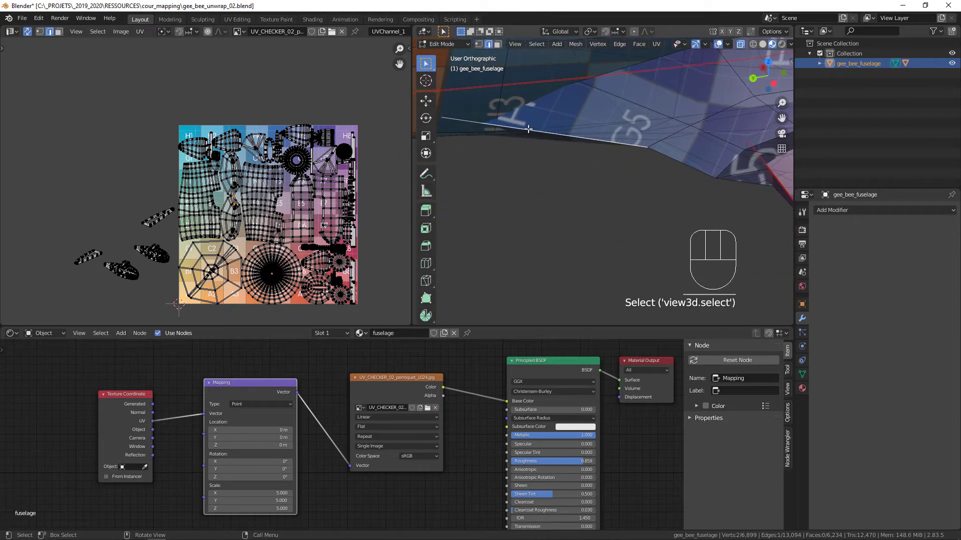
pyautogui.keyDown('alt'); pyautogui.click(528, 130); pyautogui.keyUp('alt')
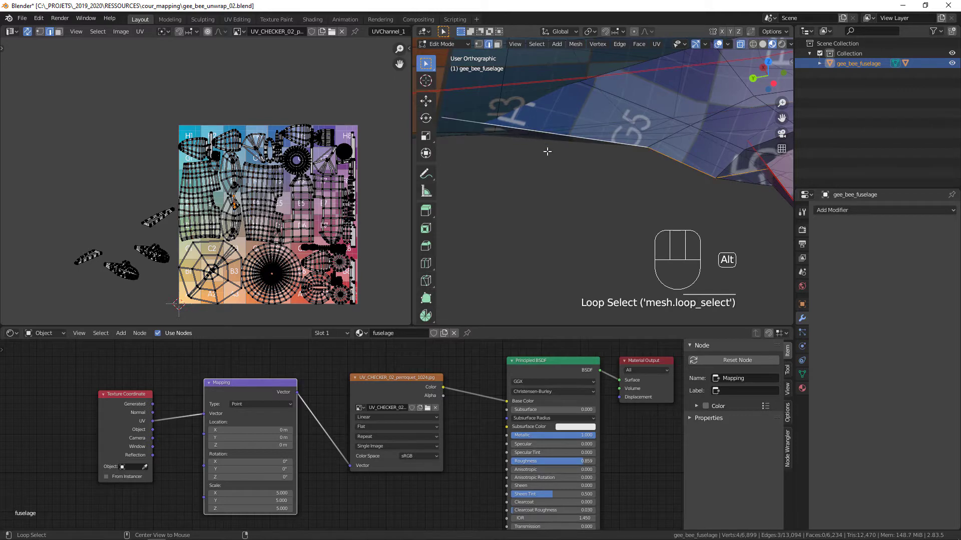
pyautogui.moveTo(606, 171); pyautogui.dragTo(599, 228, button='middle')
pyautogui.scroll(4, 586, 179)
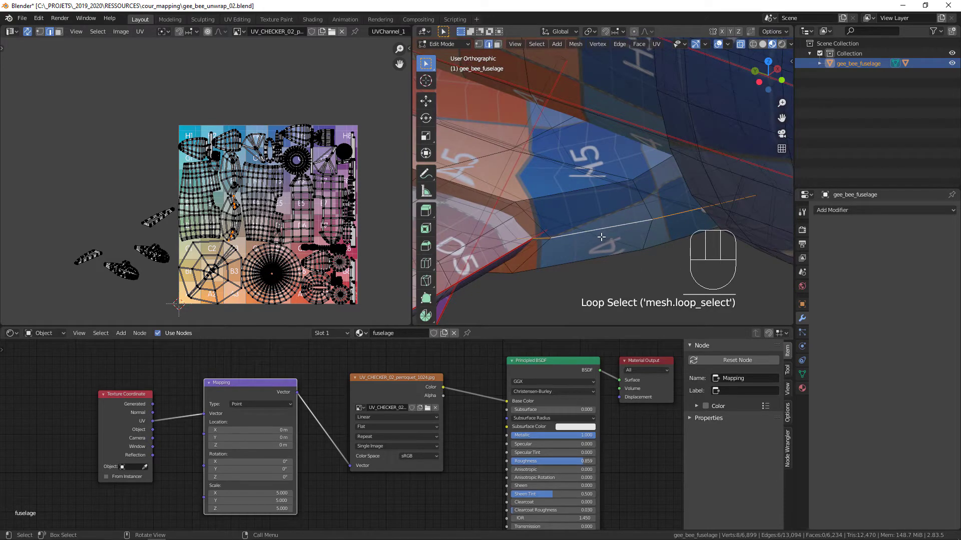
pyautogui.hotkey('ctrl', 'e')
pyautogui.click(601, 238)
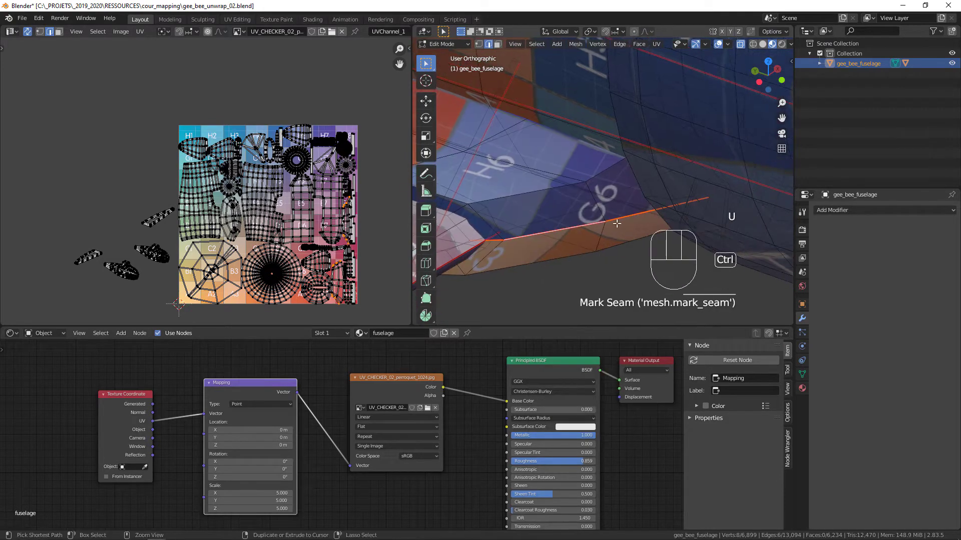
# - Select the matching leading and trailing edge loops on the opposite wing's root fairing and mark them as seams
pyautogui.moveTo(617, 224); pyautogui.dragTo(559, 192, button='middle')
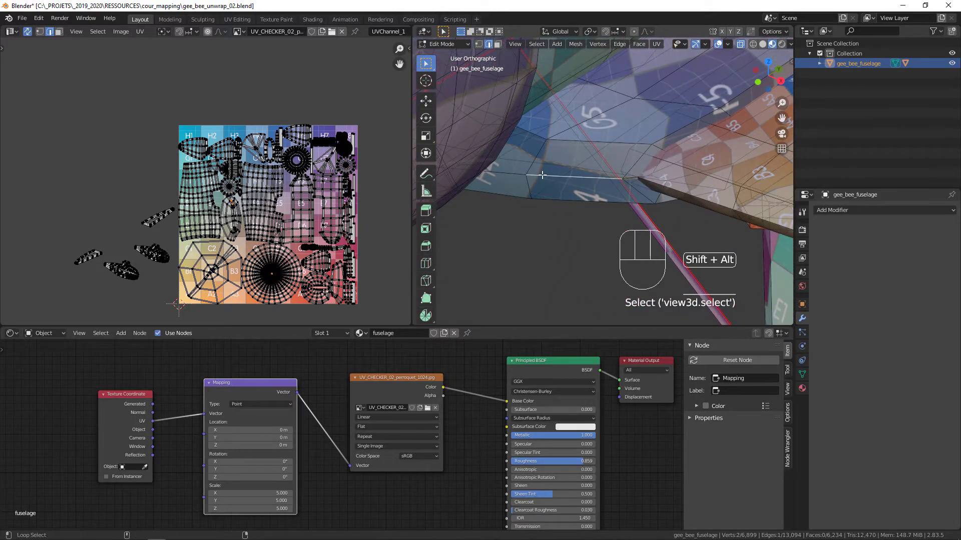
pyautogui.keyDown('alt'); pyautogui.keyDown('shift'); pyautogui.click(543, 175); pyautogui.keyUp('shift'); pyautogui.keyUp('alt')
pyautogui.moveTo(545, 185); pyautogui.dragTo(573, 208, button='middle')
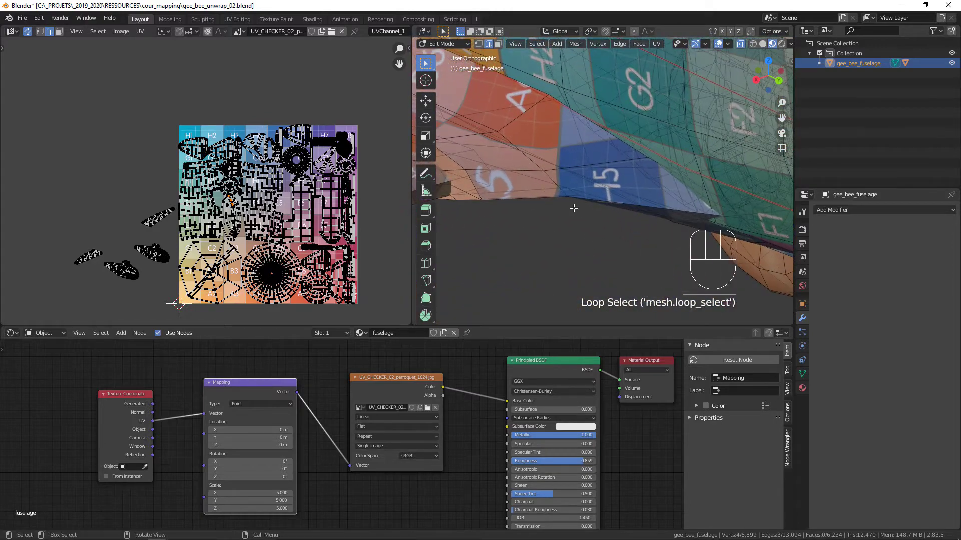
pyautogui.keyDown('alt'); pyautogui.keyDown('shift'); pyautogui.click(636, 206); pyautogui.keyUp('shift'); pyautogui.keyUp('alt')
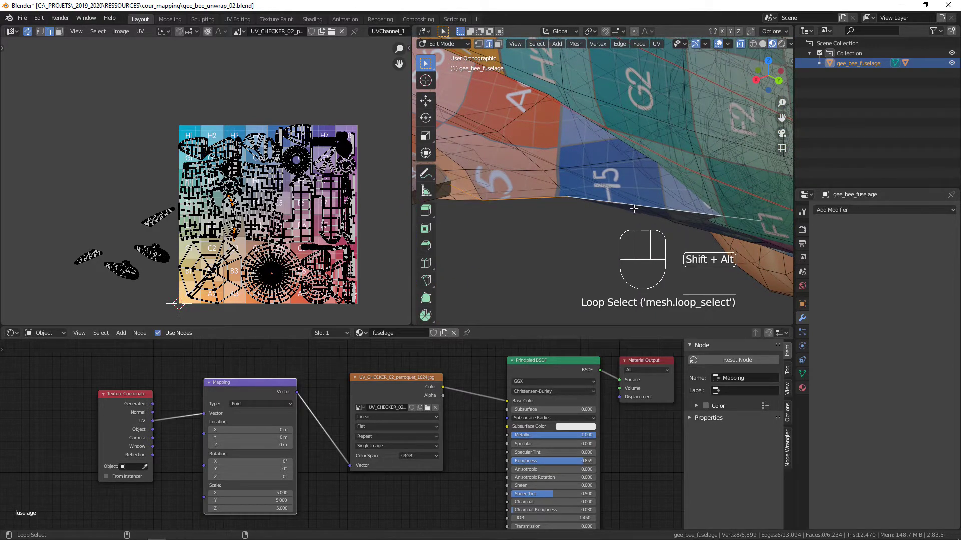
pyautogui.moveTo(634, 208); pyautogui.dragTo(576, 199, button='middle')
pyautogui.press('u')
pyautogui.click(586, 192)
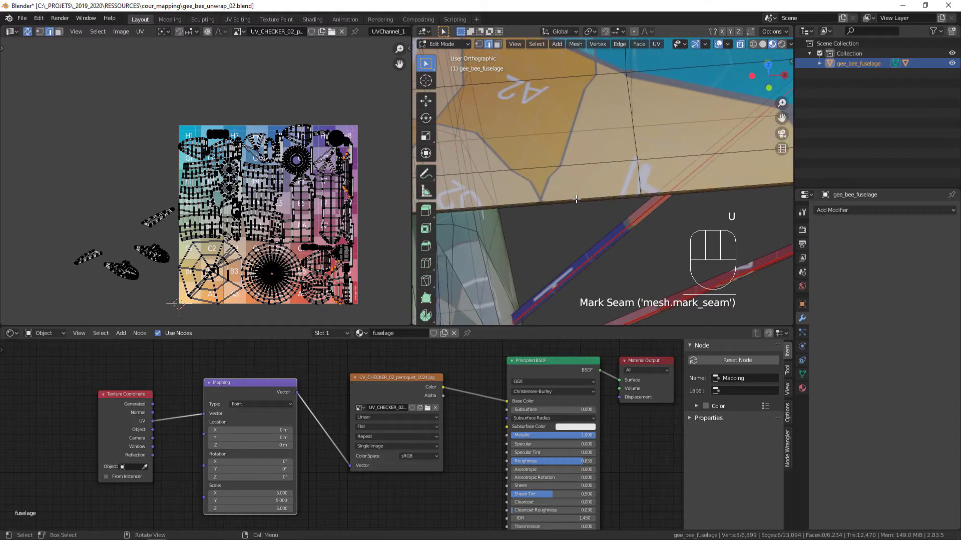
# - Select the outer edge loop of the opposite main wing
pyautogui.keyDown('alt'); pyautogui.keyDown('shift'); pyautogui.click(576, 201); pyautogui.keyUp('shift'); pyautogui.keyUp('alt')
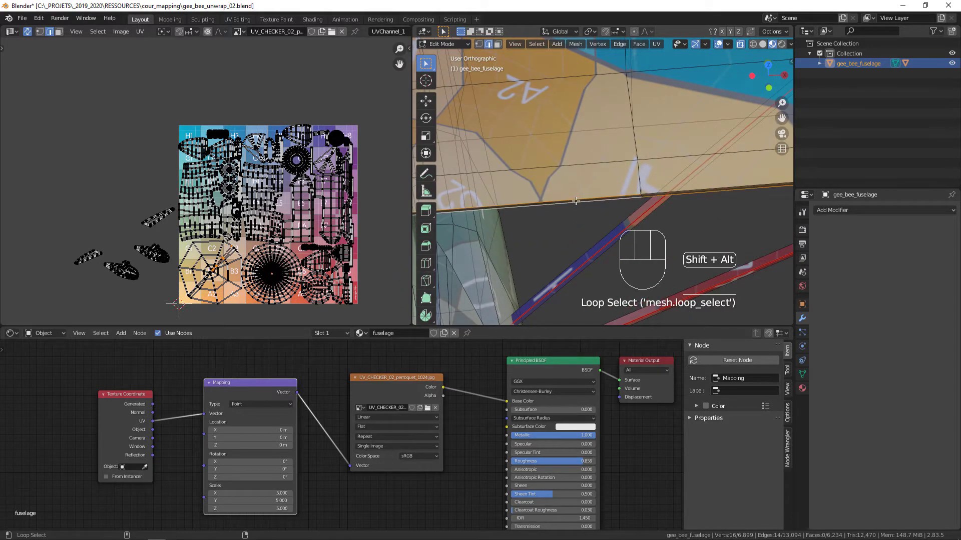
pyautogui.click(578, 199)
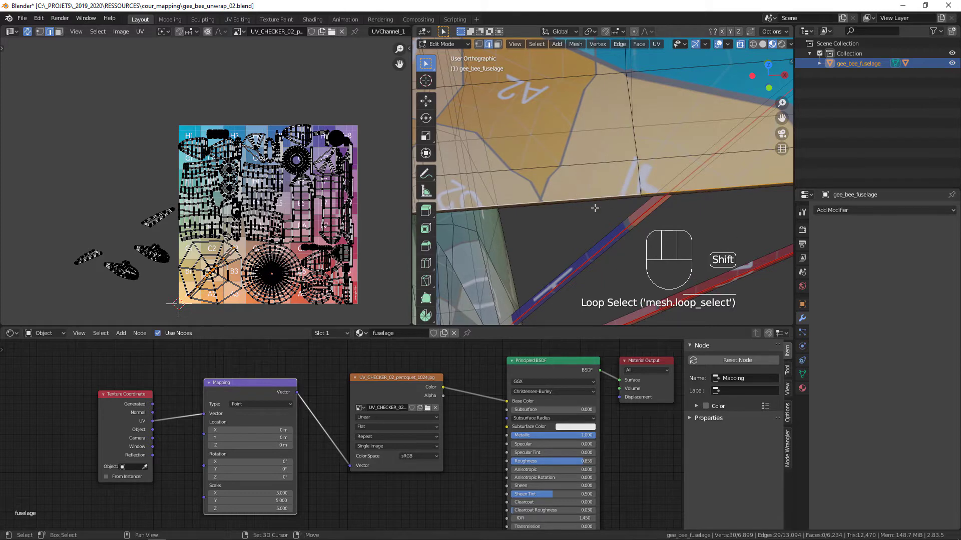
pyautogui.keyDown('shift'); pyautogui.click(594, 208); pyautogui.keyUp('shift')
# - Deselect the stray edges at the corner of the opposite wing's aileron cutout, keeping the outer loop selected
pyautogui.keyDown('ctrl'); pyautogui.moveTo(594, 208); pyautogui.dragTo(550, 165, button='middle'); pyautogui.keyUp('ctrl')
pyautogui.keyDown('shift'); pyautogui.moveTo(626, 233); pyautogui.dragTo(485, 250, button='middle'); pyautogui.keyUp('shift')
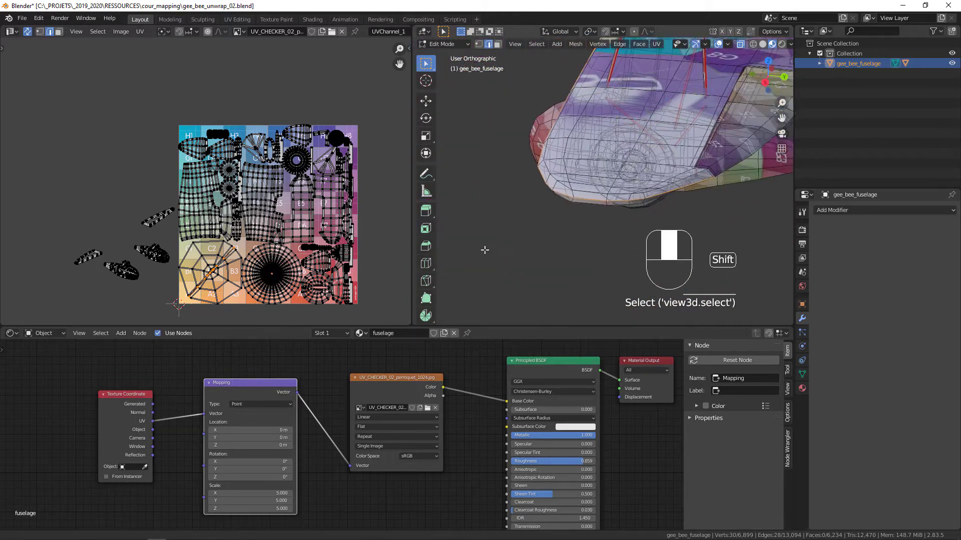
pyautogui.moveTo(666, 220); pyautogui.dragTo(556, 192, button='middle')
pyautogui.keyDown('ctrl'); pyautogui.moveTo(525, 165); pyautogui.dragTo(560, 204); pyautogui.keyUp('ctrl')
pyautogui.moveTo(560, 203); pyautogui.dragTo(555, 149, button='middle')
pyautogui.keyDown('ctrl'); pyautogui.moveTo(615, 209); pyautogui.dragTo(614, 210); pyautogui.keyUp('ctrl')
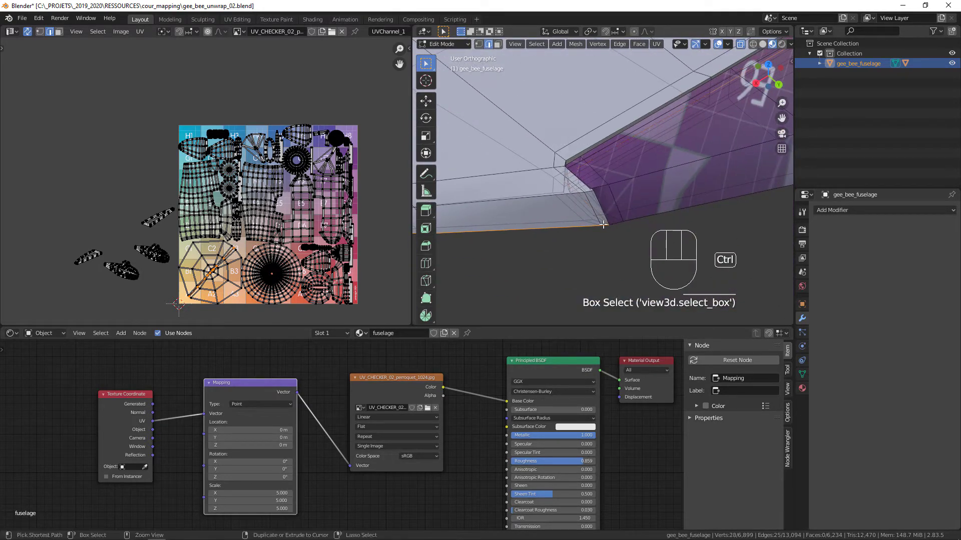
pyautogui.keyDown('ctrl'); pyautogui.moveTo(615, 210); pyautogui.dragTo(592, 162, button='middle'); pyautogui.keyUp('ctrl')
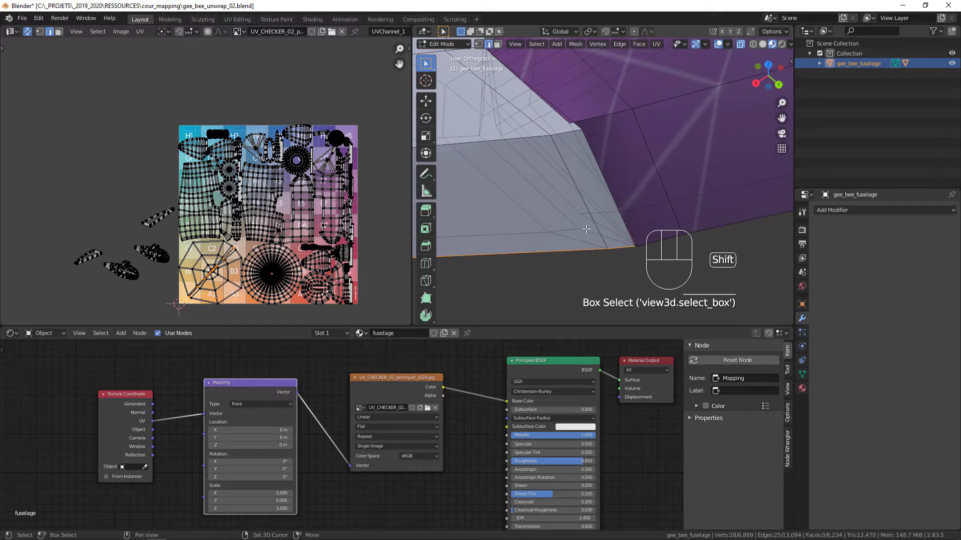
# - Add the edges running around the corner of the opposite wing's aileron cutout, on both upper and lower sides, to the selection
pyautogui.keyDown('shift'); pyautogui.click(560, 216); pyautogui.keyUp('shift')
pyautogui.moveTo(561, 216); pyautogui.dragTo(528, 157, button='middle')
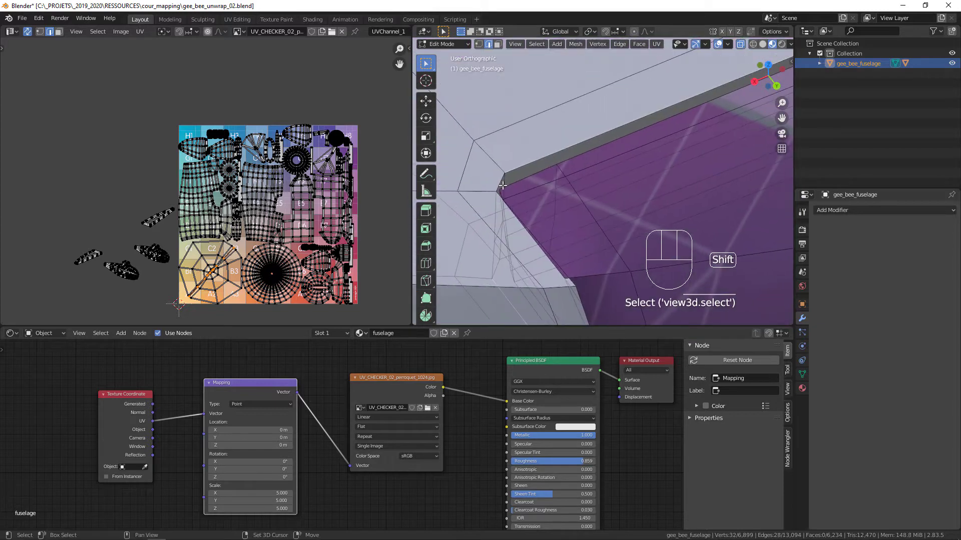
pyautogui.keyDown('shift'); pyautogui.click(503, 202); pyautogui.keyUp('shift')
pyautogui.moveTo(502, 202); pyautogui.dragTo(560, 182, button='middle')
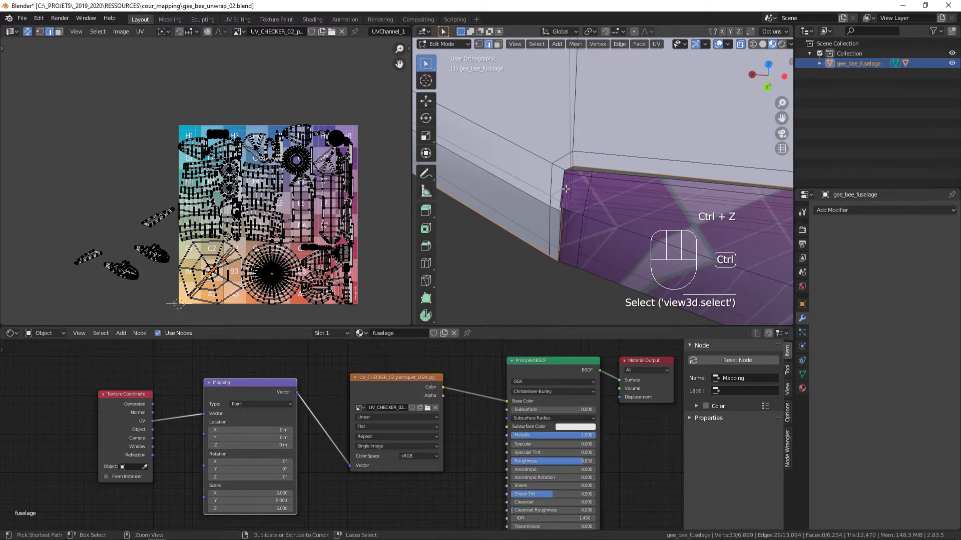
pyautogui.moveTo(566, 200); pyautogui.dragTo(530, 215, button='middle')
pyautogui.keyDown('ctrl'); pyautogui.moveTo(530, 215); pyautogui.dragTo(520, 136, button='middle'); pyautogui.keyUp('ctrl')
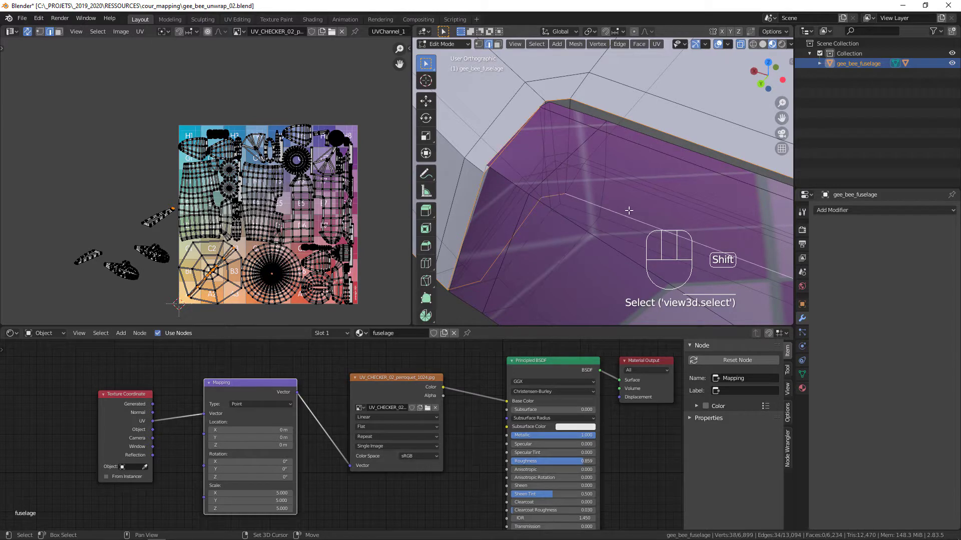
pyautogui.keyDown('shift'); pyautogui.moveTo(606, 231); pyautogui.dragTo(480, 100, button='middle'); pyautogui.keyUp('shift')
pyautogui.moveTo(697, 214); pyautogui.dragTo(649, 171, button='middle')
# - Box-deselect the stray edges along the aileron gap and mark the remaining selected wing edges as seams
pyautogui.keyDown('ctrl'); pyautogui.moveTo(616, 218); pyautogui.dragTo(599, 260); pyautogui.keyUp('ctrl')
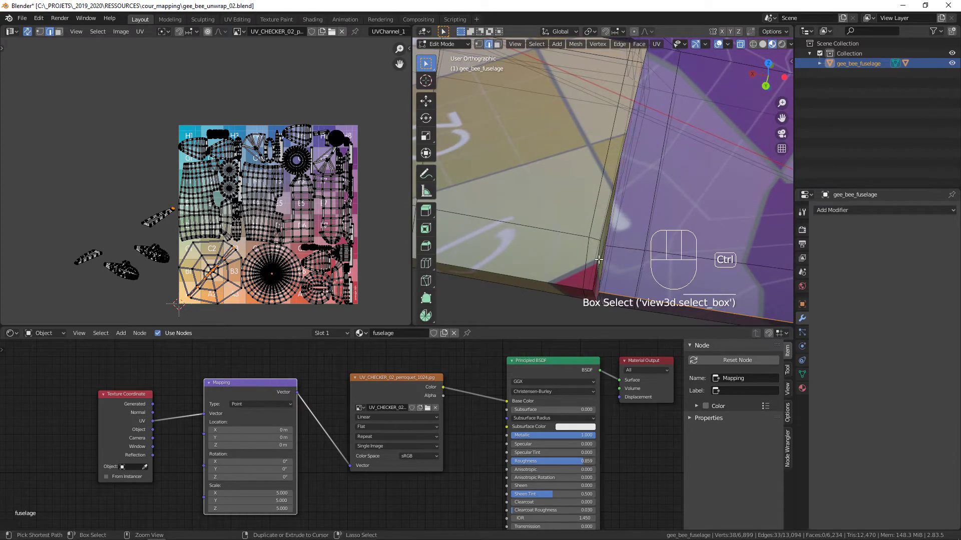
pyautogui.keyDown('ctrl'); pyautogui.moveTo(624, 93); pyautogui.dragTo(613, 128, button='middle'); pyautogui.keyUp('ctrl')
pyautogui.keyDown('ctrl'); pyautogui.moveTo(611, 127); pyautogui.dragTo(561, 147); pyautogui.keyUp('ctrl')
pyautogui.keyDown('shift'); pyautogui.moveTo(470, 90); pyautogui.dragTo(643, 147, button='middle'); pyautogui.keyUp('shift')
pyautogui.keyDown('ctrl'); pyautogui.moveTo(643, 147); pyautogui.dragTo(600, 171); pyautogui.keyUp('ctrl')
pyautogui.keyDown('shift'); pyautogui.moveTo(440, 100); pyautogui.dragTo(658, 148, button='middle'); pyautogui.keyUp('shift')
pyautogui.keyDown('ctrl'); pyautogui.moveTo(659, 148); pyautogui.dragTo(553, 193); pyautogui.keyUp('ctrl')
pyautogui.keyDown('shift'); pyautogui.moveTo(553, 193); pyautogui.dragTo(596, 183, button='middle'); pyautogui.keyUp('shift')
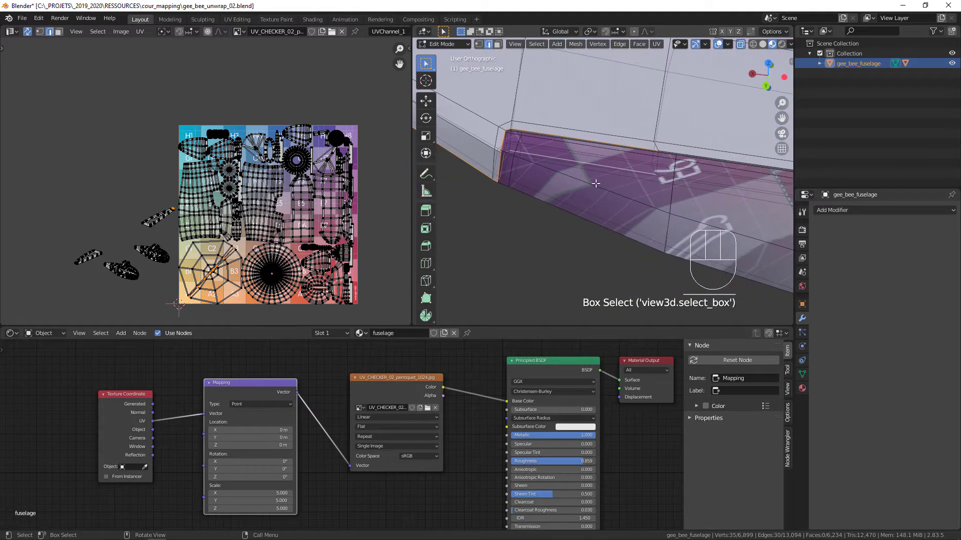
pyautogui.press('u')
pyautogui.click(614, 202)
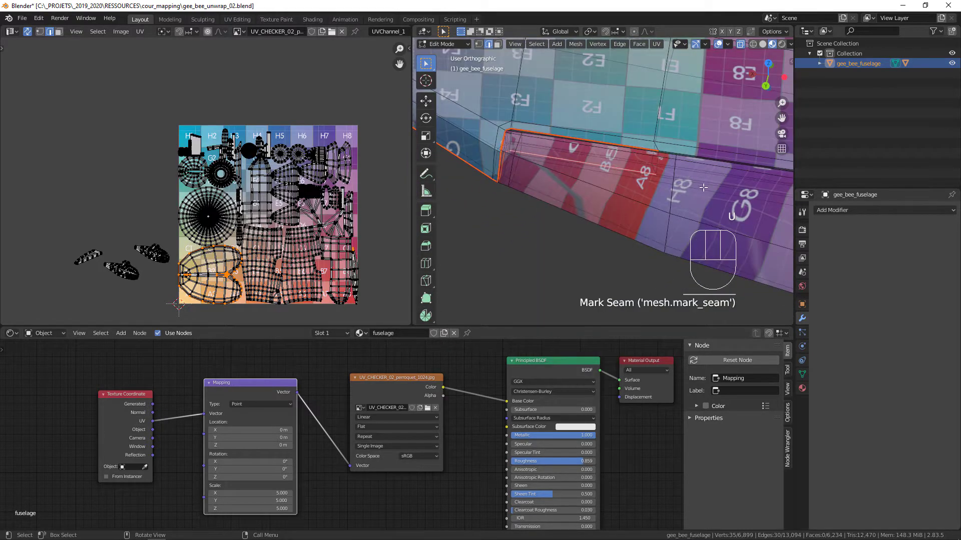
# - Select the long cutout edges along the aileron gap and around its other corner, on the wing's upper and lower sides
pyautogui.keyDown('shift'); pyautogui.moveTo(704, 188); pyautogui.dragTo(575, 218, button='middle'); pyautogui.keyUp('shift')
pyautogui.scroll(2, 573, 190)
pyautogui.keyDown('shift'); pyautogui.moveTo(644, 189); pyautogui.dragTo(474, 162, button='middle'); pyautogui.keyUp('shift')
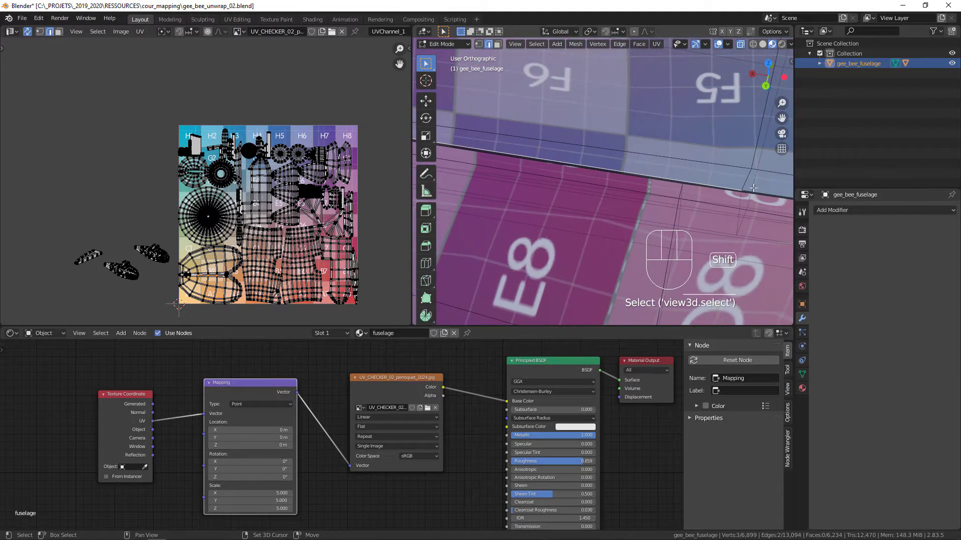
pyautogui.keyDown('shift'); pyautogui.click(755, 195); pyautogui.keyUp('shift')
pyautogui.keyDown('shift'); pyautogui.moveTo(754, 195); pyautogui.dragTo(488, 95, button='middle'); pyautogui.keyUp('shift')
pyautogui.keyDown('shift'); pyautogui.moveTo(771, 186); pyautogui.dragTo(658, 154, button='middle'); pyautogui.keyUp('shift')
pyautogui.keyDown('shift'); pyautogui.moveTo(693, 188); pyautogui.dragTo(635, 85, button='middle'); pyautogui.keyUp('shift')
pyautogui.keyDown('ctrl'); pyautogui.moveTo(654, 148); pyautogui.dragTo(686, 113, button='middle'); pyautogui.keyUp('ctrl')
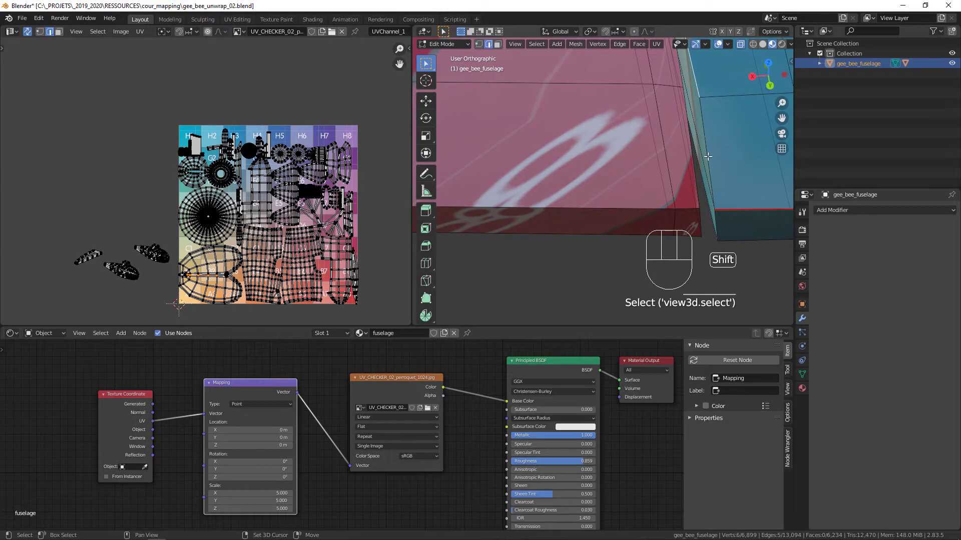
pyautogui.moveTo(711, 218); pyautogui.dragTo(613, 233, button='middle')
pyautogui.keyDown('ctrl'); pyautogui.moveTo(613, 233); pyautogui.dragTo(638, 166, button='middle'); pyautogui.keyUp('ctrl')
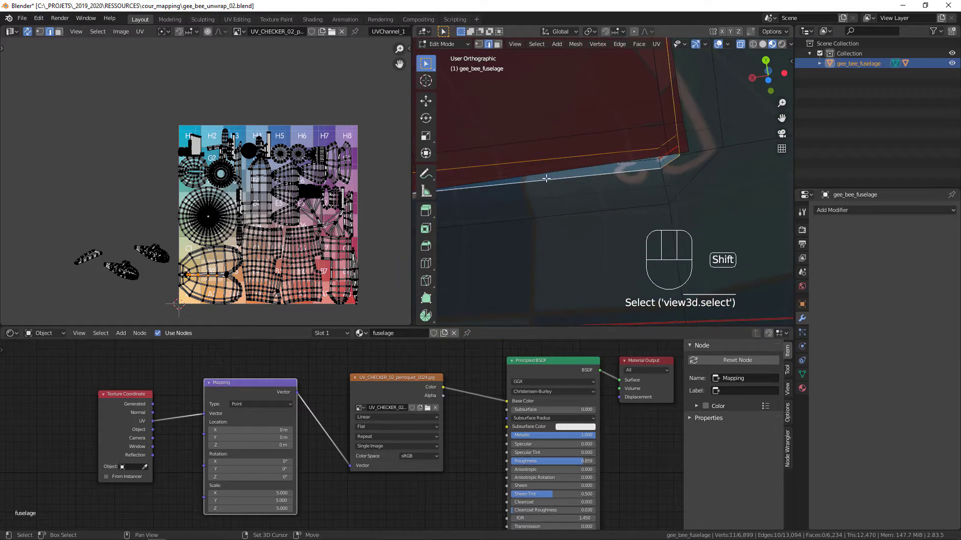
# - Add the remaining underside edges at the cutout's corner to the selection and mark all of them as seams
pyautogui.keyDown('shift'); pyautogui.moveTo(546, 178); pyautogui.dragTo(600, 200, button='middle'); pyautogui.keyUp('shift')
pyautogui.moveTo(600, 200)
pyautogui.keyDown('shift'); pyautogui.mouseDown(button='middle')
pyautogui.moveTo(616, 175)
pyautogui.moveTo(603, 185)
pyautogui.mouseUp(button='middle'); pyautogui.keyUp('shift')
pyautogui.keyDown('ctrl'); pyautogui.moveTo(603, 185); pyautogui.dragTo(748, 173, button='middle'); pyautogui.keyUp('ctrl')
pyautogui.keyDown('shift'); pyautogui.click(592, 180); pyautogui.keyUp('shift')
pyautogui.keyDown('shift'); pyautogui.moveTo(616, 149); pyautogui.dragTo(613, 190, button='middle'); pyautogui.keyUp('shift')
pyautogui.keyDown('ctrl'); pyautogui.moveTo(577, 229); pyautogui.dragTo(543, 197, button='middle'); pyautogui.keyUp('ctrl')
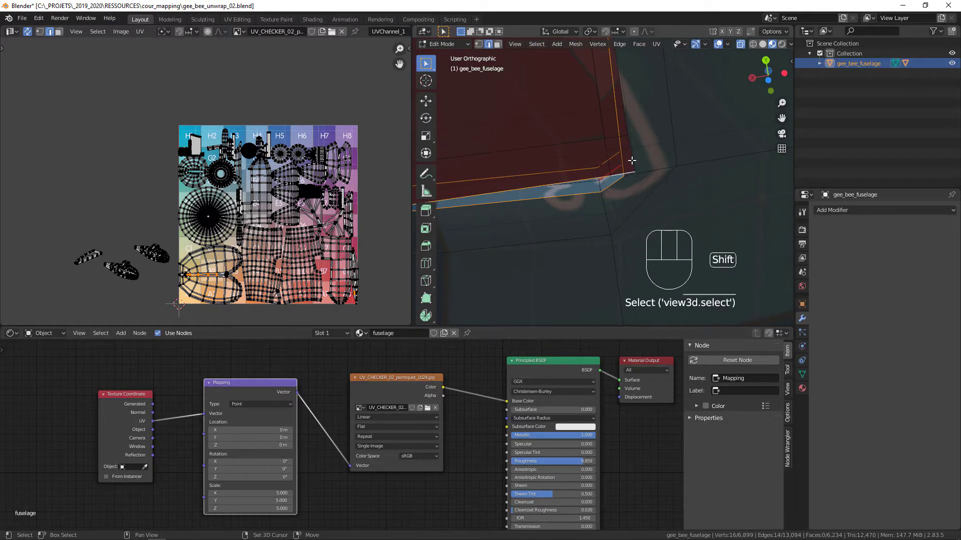
pyautogui.moveTo(634, 158); pyautogui.dragTo(608, 275, button='middle')
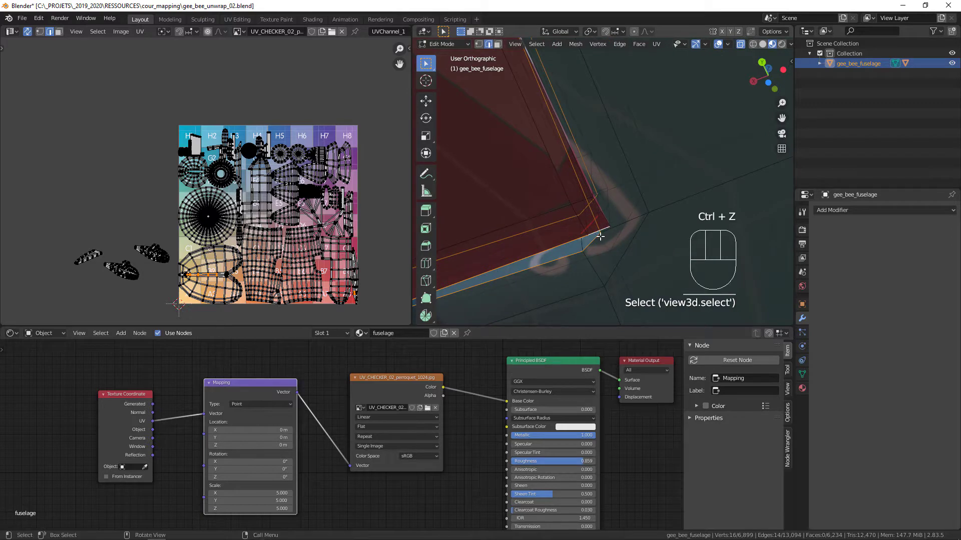
pyautogui.press('u')
pyautogui.click(600, 239)
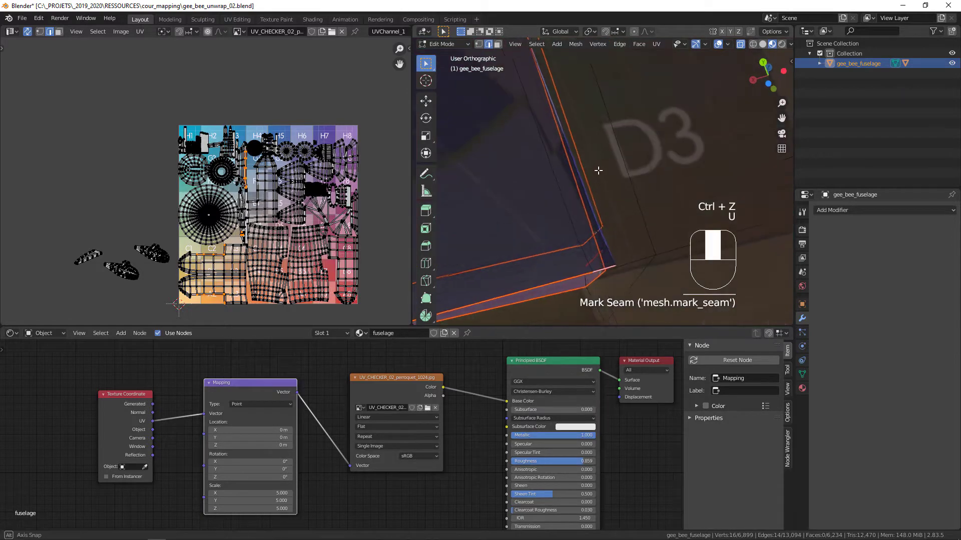
# - Select the short diagonal edge inside the aileron cutout's corner and mark it as a seam
pyautogui.click(588, 265)
pyautogui.press('i')
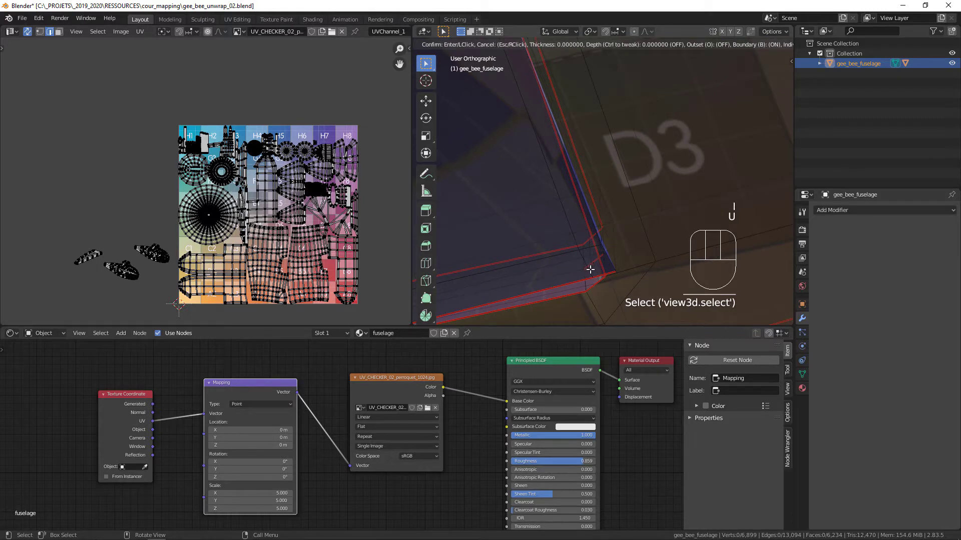
pyautogui.press('Escape')
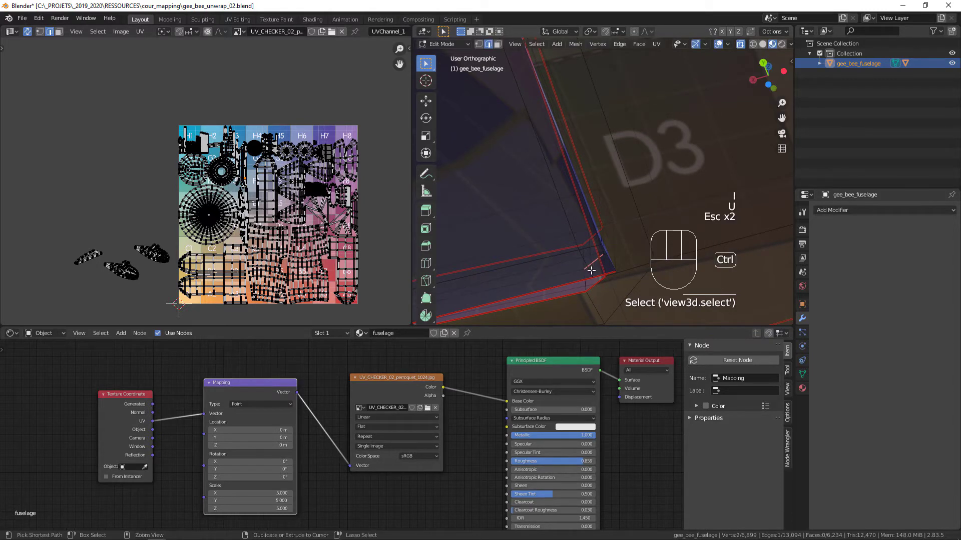
pyautogui.hotkey('ctrl', 'z')
pyautogui.click(590, 265)
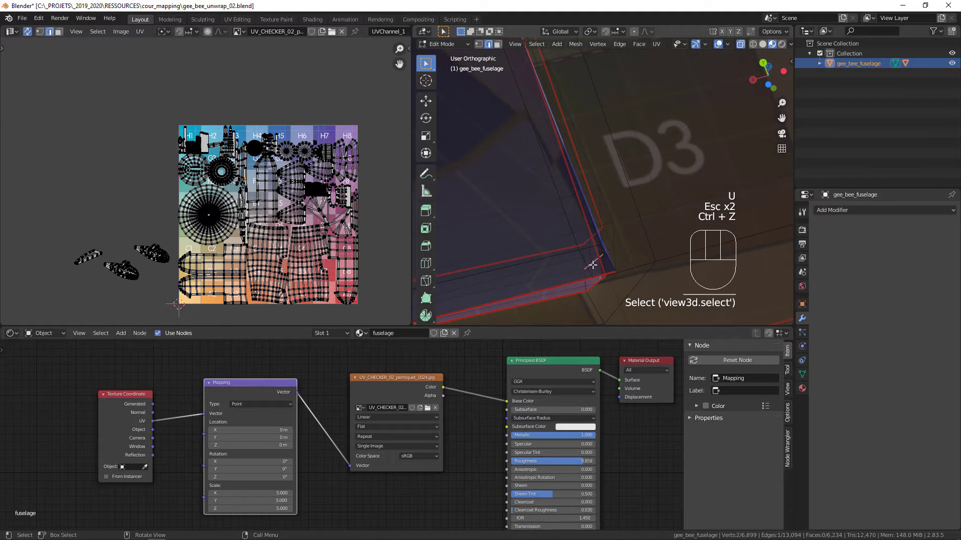
pyautogui.press('u')
pyautogui.click(580, 256)
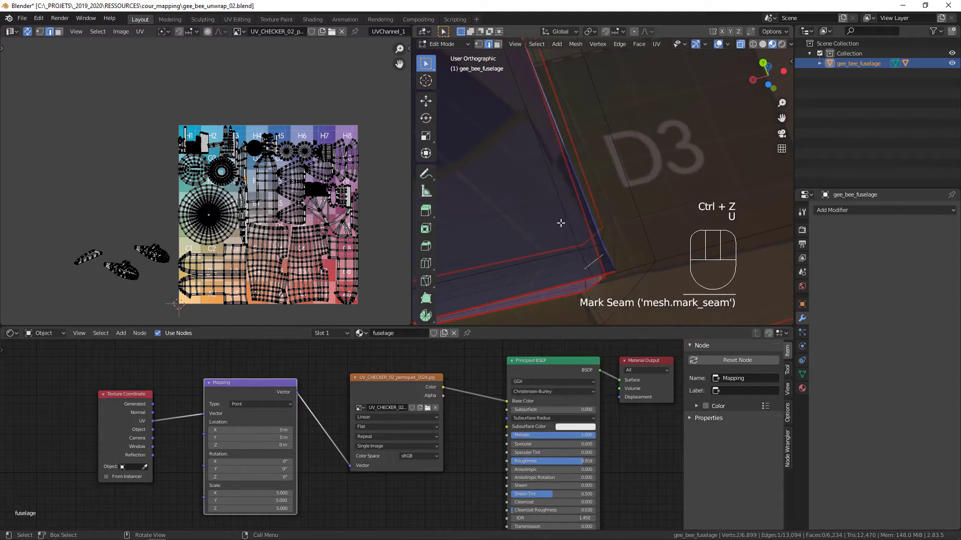
# - Select the edges outlining the aileron's end face beside the cutout, above and below, and mark them as seams
pyautogui.scroll(-7, 566, 187)
pyautogui.moveTo(577, 202)
pyautogui.keyDown('shift'); pyautogui.mouseDown(button='middle')
pyautogui.moveTo(566, 186)
pyautogui.moveTo(598, 234)
pyautogui.moveTo(580, 295)
pyautogui.moveTo(603, 271)
pyautogui.moveTo(577, 277)
pyautogui.moveTo(590, 215)
pyautogui.mouseUp(button='middle'); pyautogui.keyUp('shift')
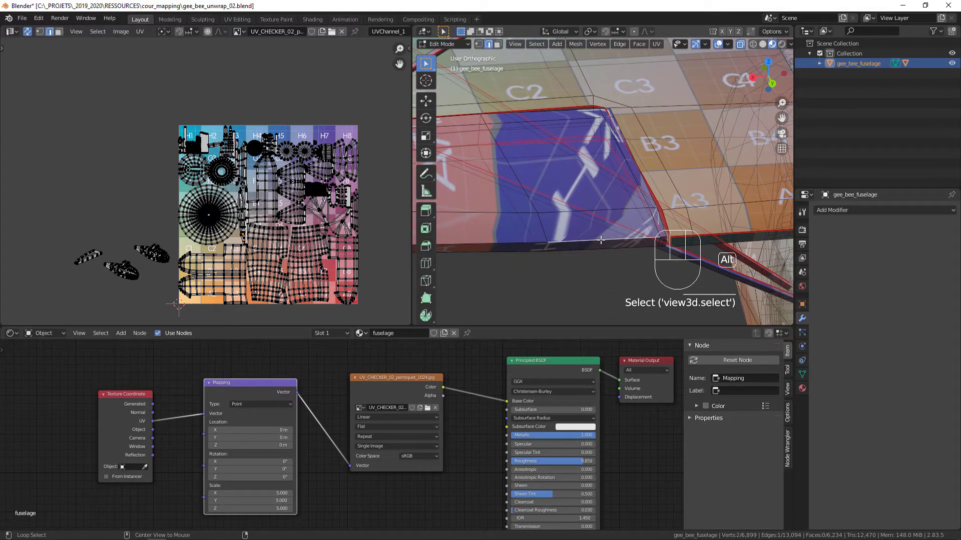
pyautogui.keyDown('alt'); pyautogui.click(600, 240); pyautogui.keyUp('alt')
pyautogui.moveTo(607, 182); pyautogui.dragTo(606, 204, button='middle')
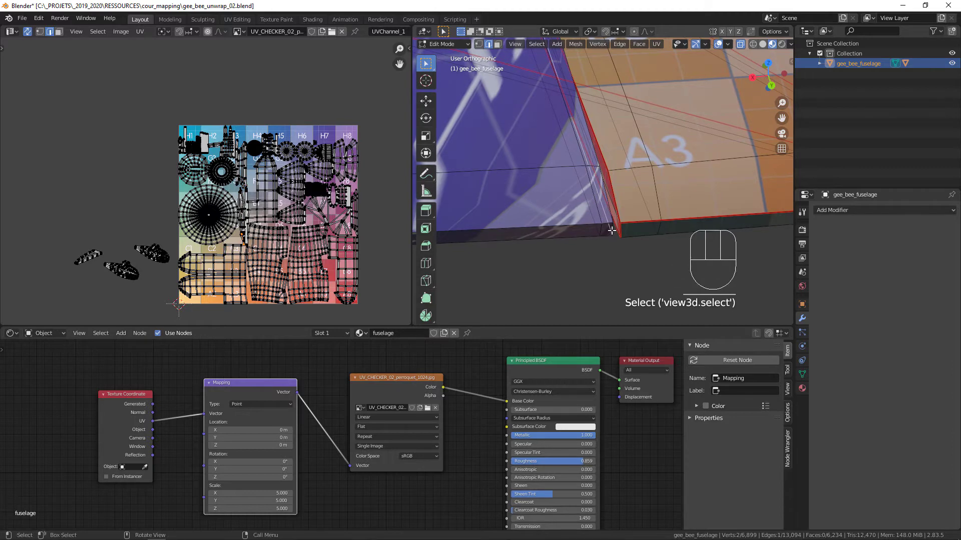
pyautogui.moveTo(619, 240)
pyautogui.mouseDown(button='middle')
pyautogui.moveTo(645, 227)
pyautogui.moveTo(612, 230)
pyautogui.mouseUp(button='middle')
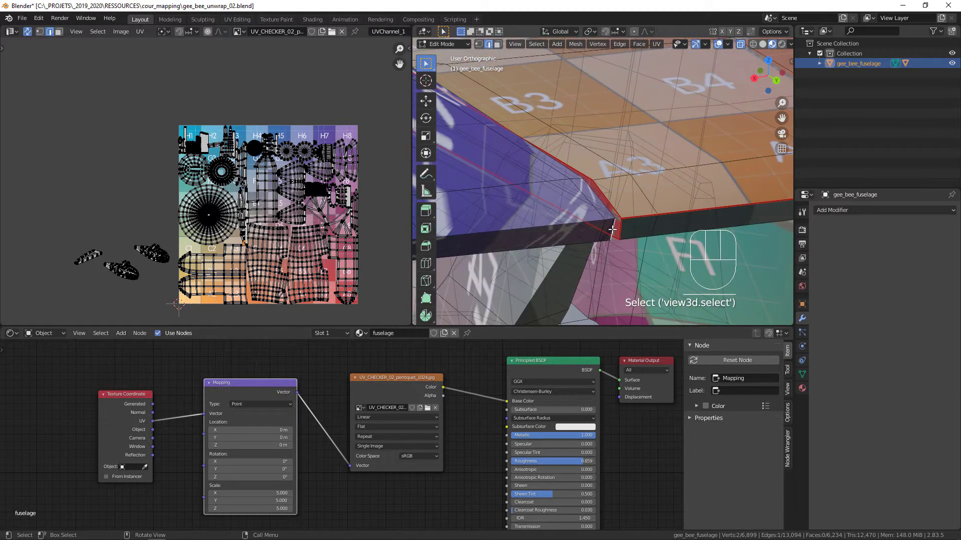
pyautogui.moveTo(601, 193); pyautogui.dragTo(582, 200, button='middle')
pyautogui.scroll(3, 582, 201)
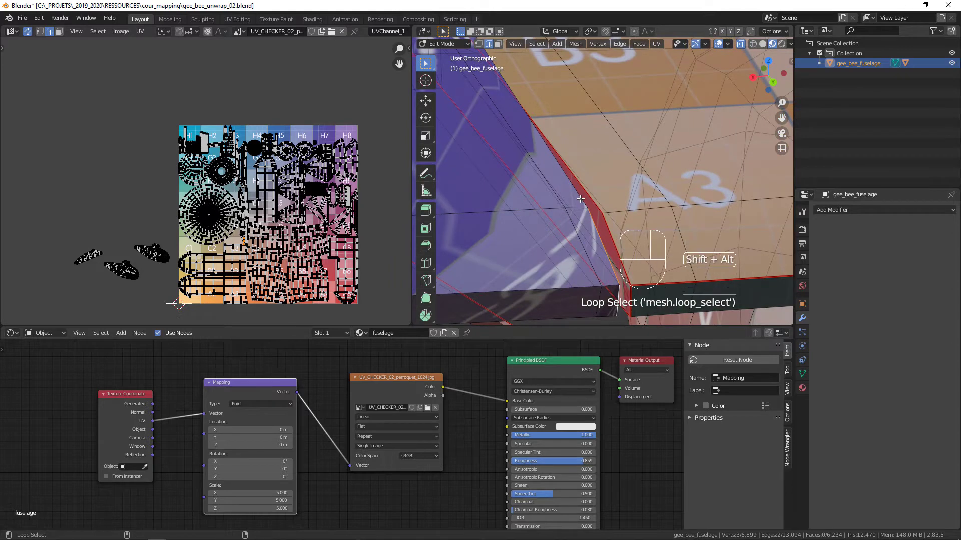
pyautogui.moveTo(581, 208); pyautogui.dragTo(539, 218, button='middle')
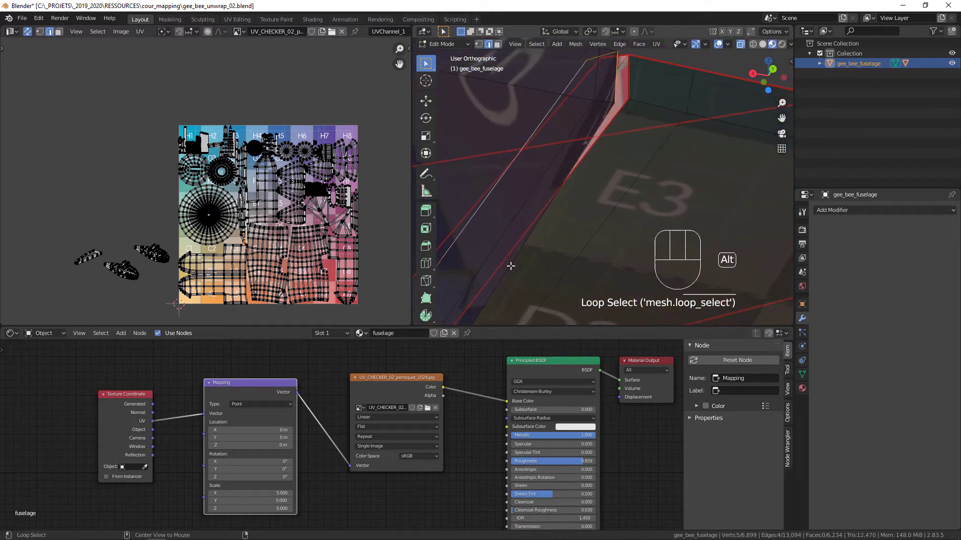
pyautogui.moveTo(506, 273); pyautogui.dragTo(603, 174, button='middle')
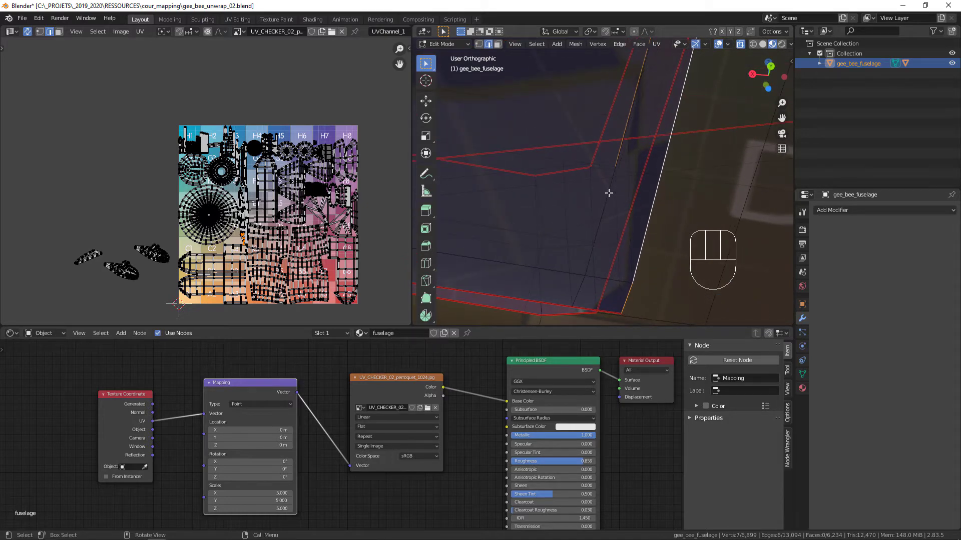
pyautogui.press('u')
pyautogui.click(607, 195)
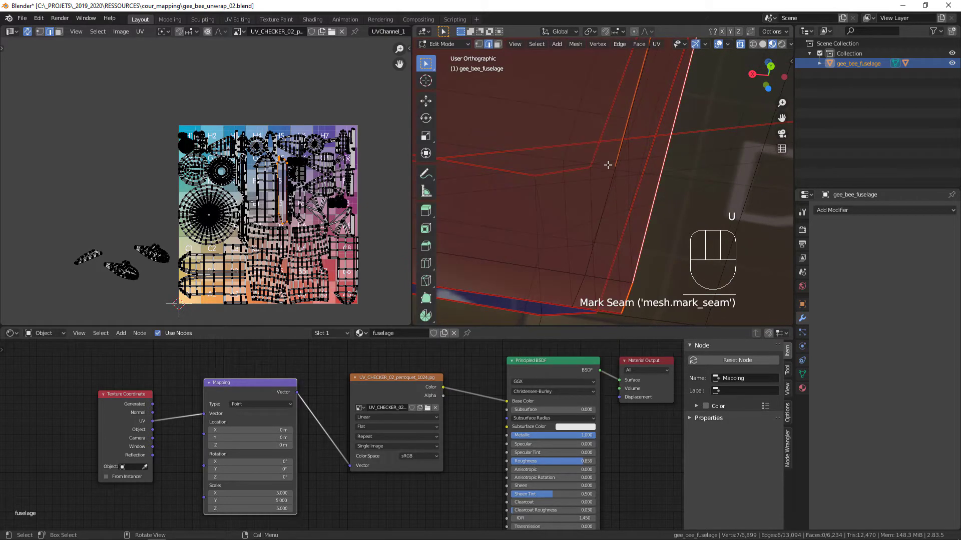
# - Select the aileron's upper front edge loop along the gap and mark it as a seam
pyautogui.moveTo(603, 167); pyautogui.dragTo(585, 188, button='middle')
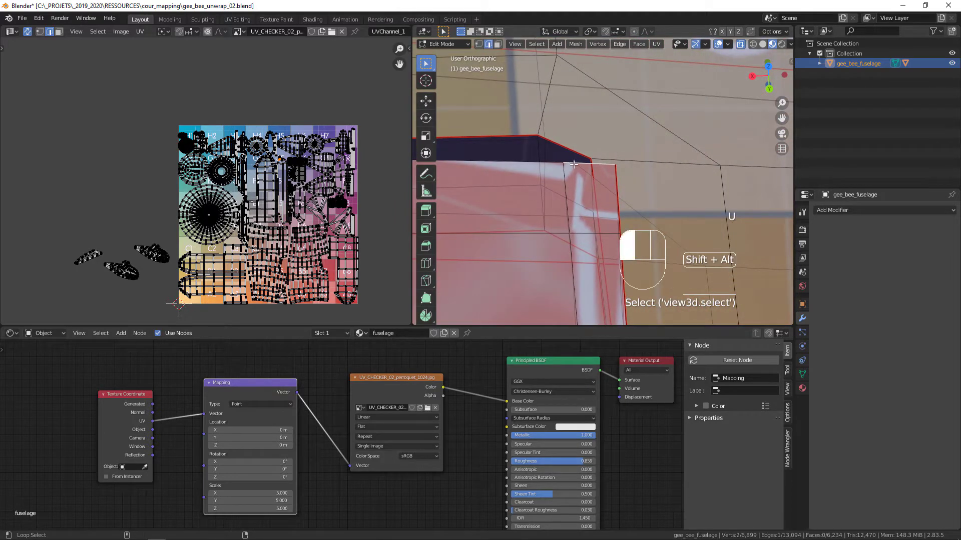
pyautogui.keyDown('alt'); pyautogui.keyDown('shift'); pyautogui.click(573, 164); pyautogui.keyUp('shift'); pyautogui.keyUp('alt')
pyautogui.click(493, 163)
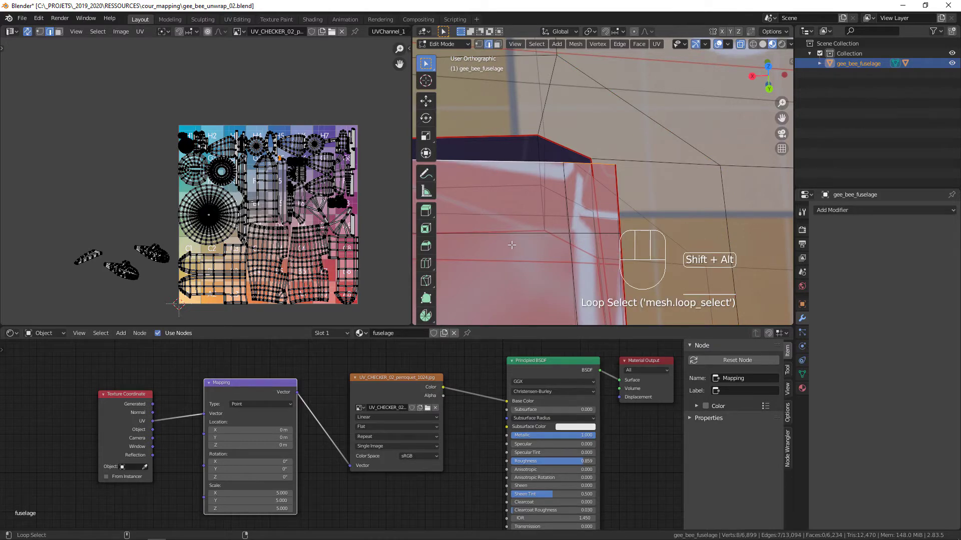
pyautogui.moveTo(511, 246); pyautogui.dragTo(511, 242, button='middle')
pyautogui.keyDown('shift'); pyautogui.moveTo(555, 167); pyautogui.dragTo(590, 120, button='middle'); pyautogui.keyUp('shift')
pyautogui.keyDown('ctrl'); pyautogui.moveTo(590, 120); pyautogui.dragTo(534, 123, button='middle'); pyautogui.keyUp('ctrl')
pyautogui.rightClick(529, 205)
pyautogui.click(530, 206)
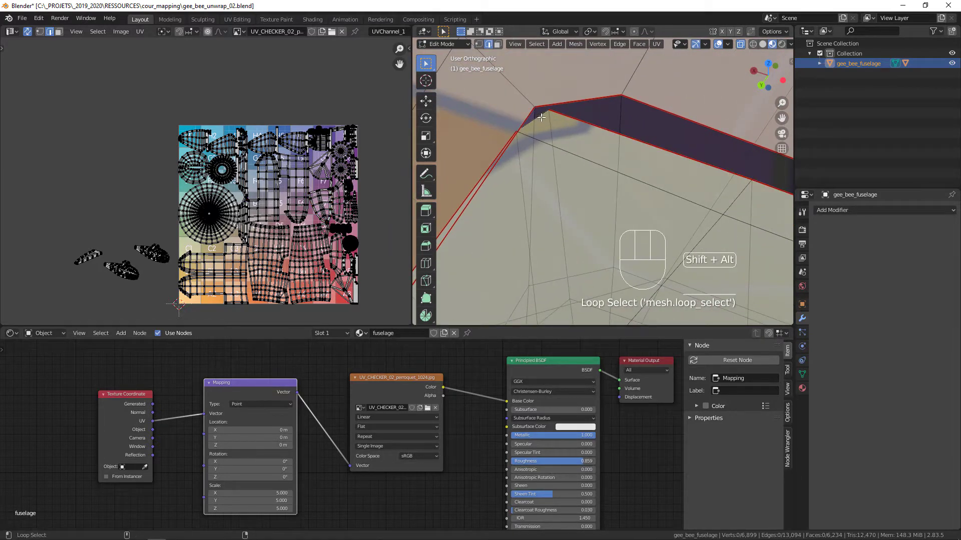
# - Select the edge loops around the aileron's other end and along its front side and mark them as seams
pyautogui.keyDown('ctrl'); pyautogui.moveTo(564, 255); pyautogui.dragTo(514, 169, button='middle'); pyautogui.keyUp('ctrl')
pyautogui.keyDown('shift'); pyautogui.moveTo(515, 97); pyautogui.dragTo(521, 188, button='middle'); pyautogui.keyUp('shift')
pyautogui.keyDown('ctrl'); pyautogui.moveTo(522, 189); pyautogui.dragTo(524, 166, button='middle'); pyautogui.keyUp('ctrl')
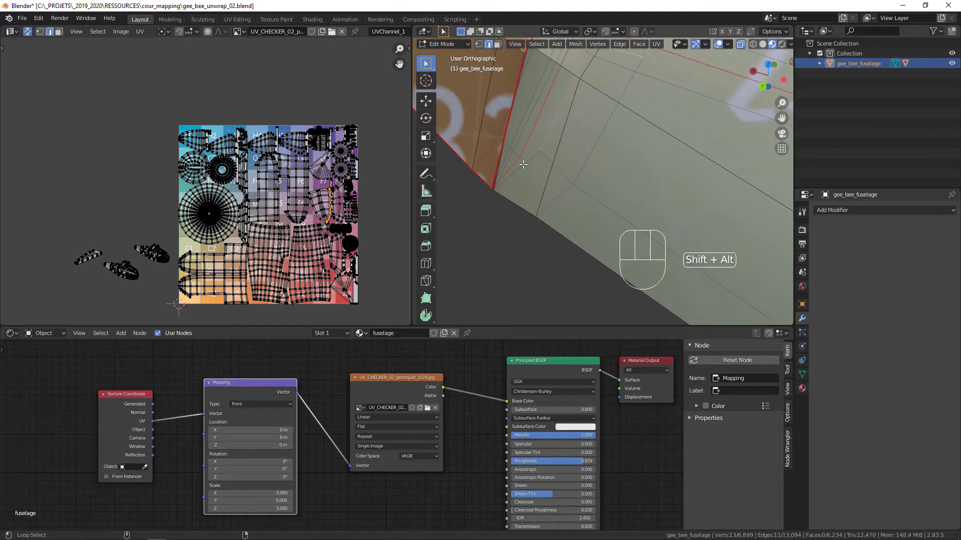
pyautogui.keyDown('shift'); pyautogui.moveTo(599, 169); pyautogui.dragTo(470, 235, button='middle'); pyautogui.keyUp('shift')
pyautogui.scroll(-3, 651, 216)
pyautogui.keyDown('shift'); pyautogui.moveTo(698, 232); pyautogui.dragTo(559, 203, button='middle'); pyautogui.keyUp('shift')
pyautogui.rightClick(561, 205)
pyautogui.click(562, 205)
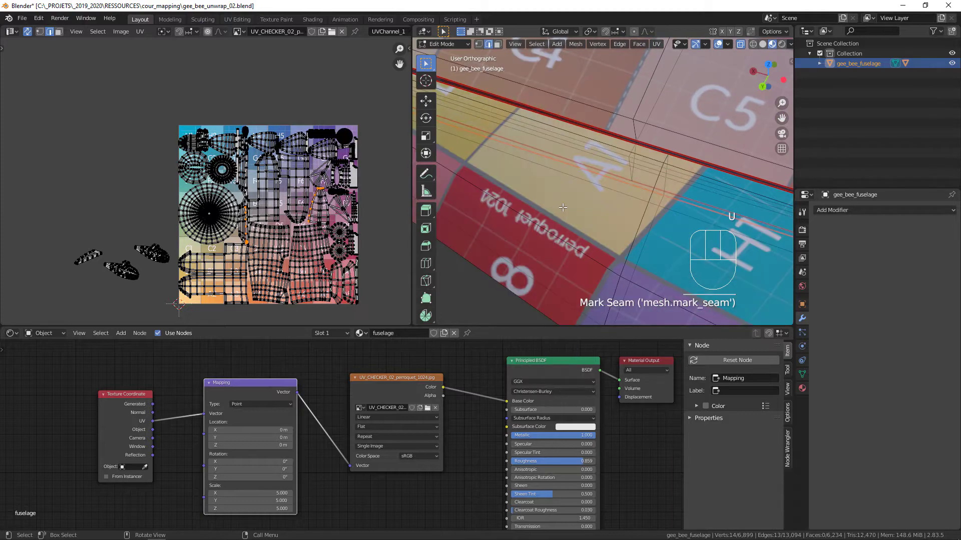
# - Switch to face selection and box-select the narrow strip of faces at the aileron's end
pyautogui.scroll(9, 302, 191)
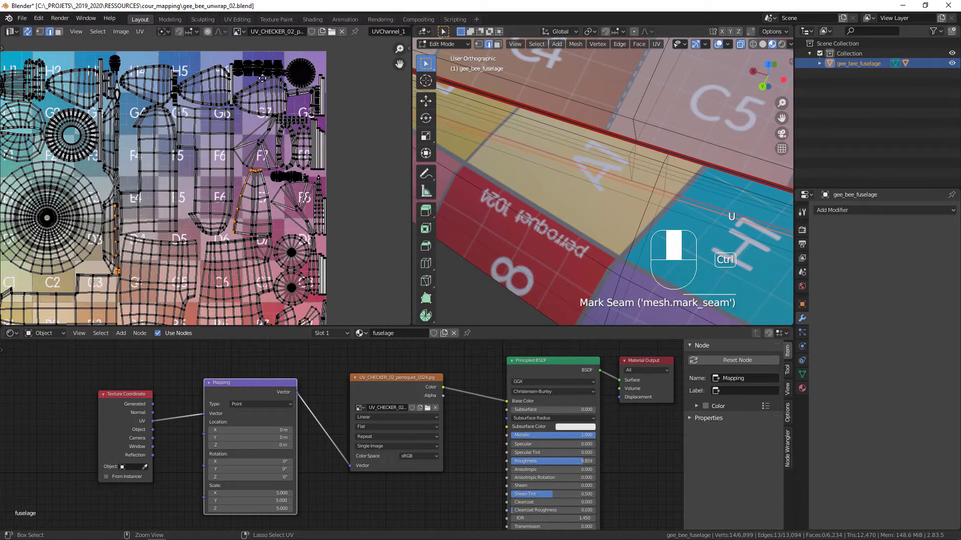
pyautogui.moveTo(223, 216); pyautogui.dragTo(313, 126, button='middle')
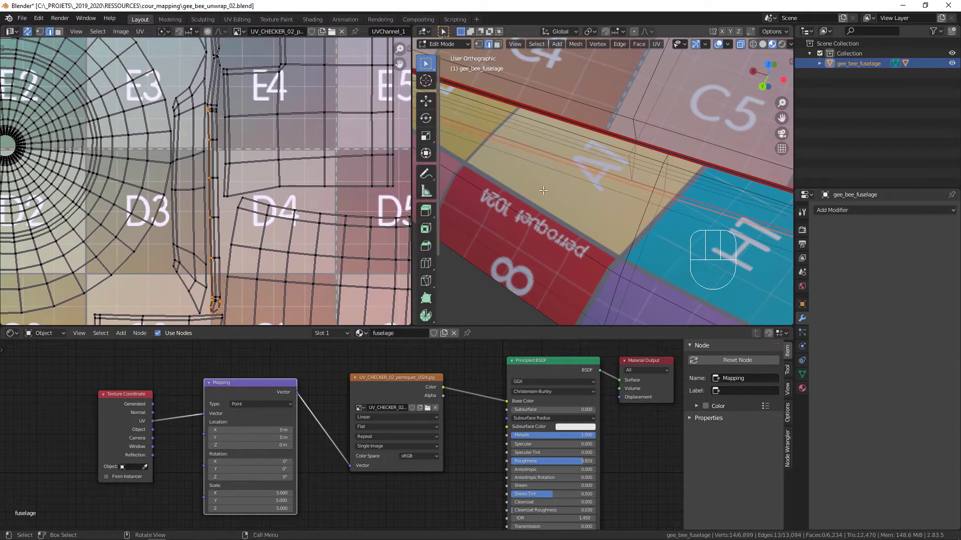
pyautogui.keyDown('ctrl'); pyautogui.moveTo(582, 156); pyautogui.dragTo(538, 85, button='middle'); pyautogui.keyUp('ctrl')
pyautogui.keyDown('shift'); pyautogui.moveTo(537, 85); pyautogui.dragTo(553, 122, button='middle'); pyautogui.keyUp('shift')
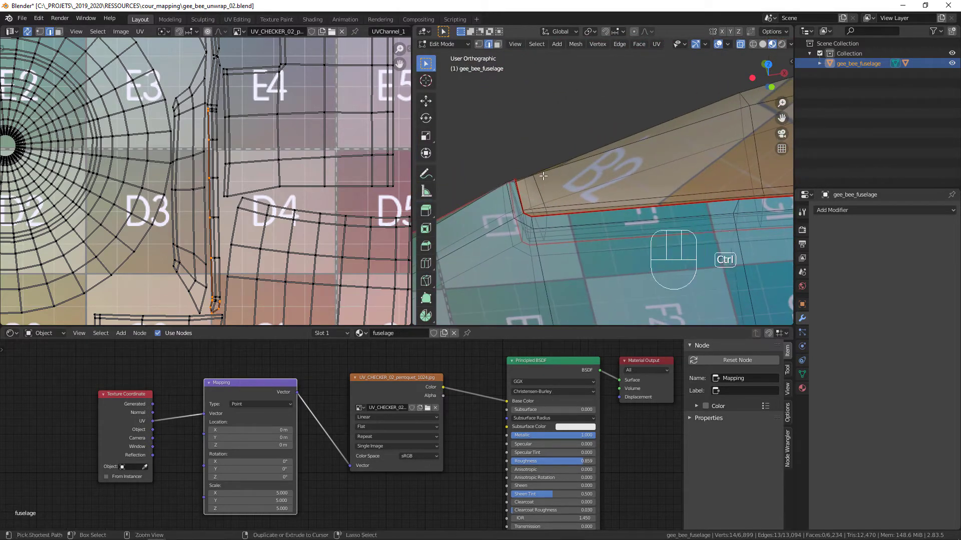
pyautogui.keyDown('ctrl'); pyautogui.moveTo(522, 255); pyautogui.dragTo(523, 222, button='middle'); pyautogui.keyUp('ctrl')
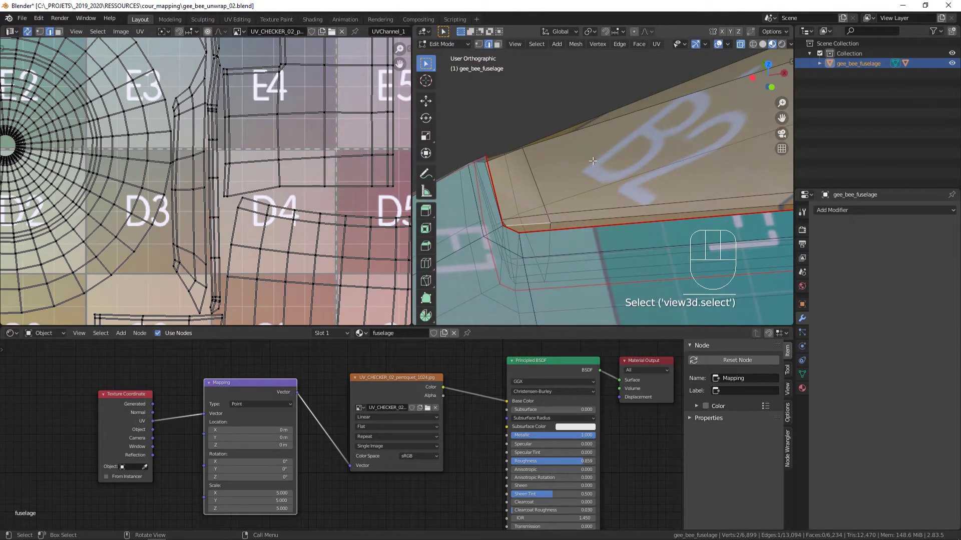
pyautogui.moveTo(593, 161); pyautogui.dragTo(571, 174, button='middle')
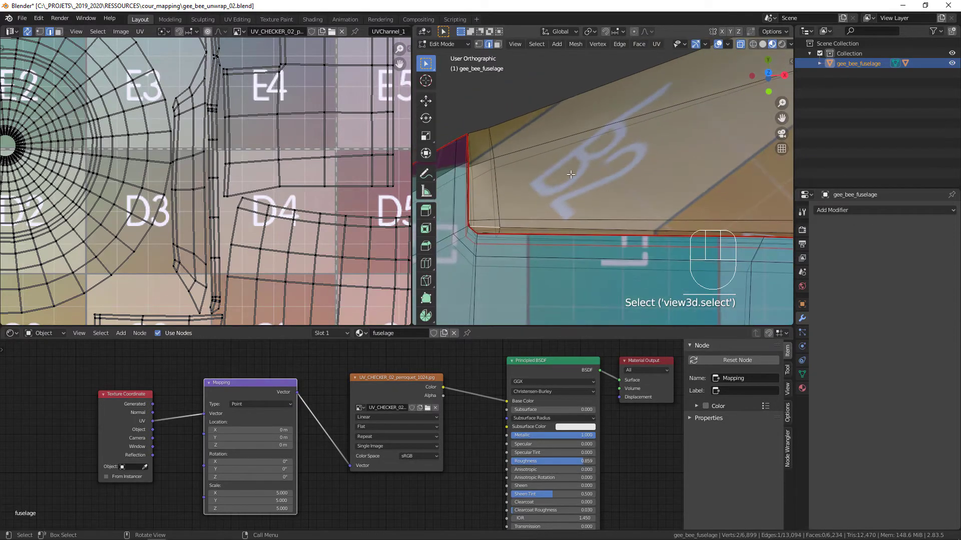
pyautogui.press('F3')
pyautogui.click(544, 171)
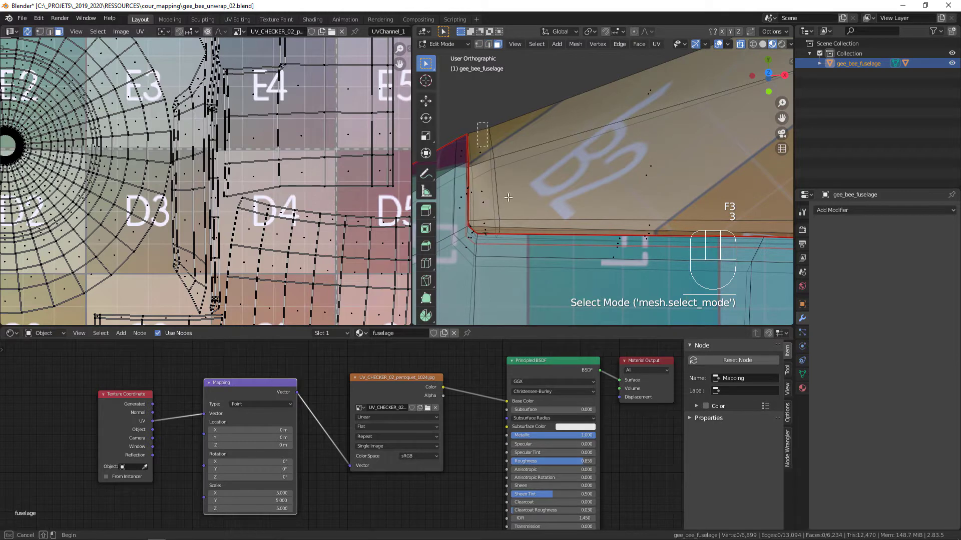
pyautogui.moveTo(509, 197); pyautogui.dragTo(512, 199)
pyautogui.moveTo(525, 197); pyautogui.dragTo(550, 188, button='middle')
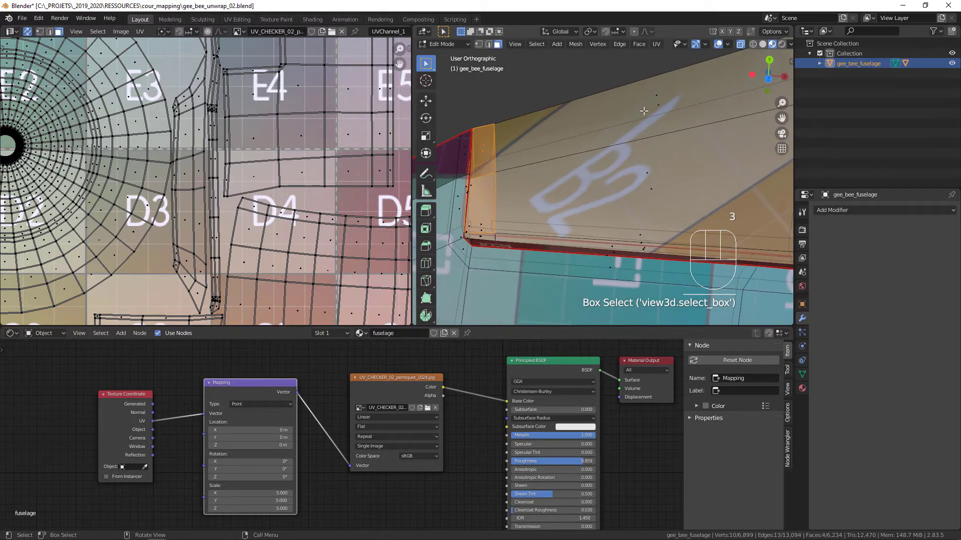
# - Add the remaining aileron faces along its whole length with box selections and grow the selection to cover the entire aileron
pyautogui.keyDown('shift'); pyautogui.moveTo(644, 110); pyautogui.dragTo(496, 185, button='middle'); pyautogui.keyUp('shift')
pyautogui.keyDown('ctrl'); pyautogui.moveTo(495, 185); pyautogui.dragTo(514, 245, button='middle'); pyautogui.keyUp('ctrl')
pyautogui.moveTo(479, 151); pyautogui.dragTo(522, 230)
pyautogui.keyDown('shift'); pyautogui.moveTo(678, 220); pyautogui.dragTo(633, 125); pyautogui.keyUp('shift')
pyautogui.keyDown('shift'); pyautogui.moveTo(611, 154); pyautogui.dragTo(370, 118, button='middle'); pyautogui.keyUp('shift')
pyautogui.keyDown('shift'); pyautogui.moveTo(615, 192); pyautogui.dragTo(550, 65); pyautogui.keyUp('shift')
pyautogui.keyDown('ctrl'); pyautogui.moveTo(496, 197); pyautogui.dragTo(498, 250, button='middle'); pyautogui.keyUp('ctrl')
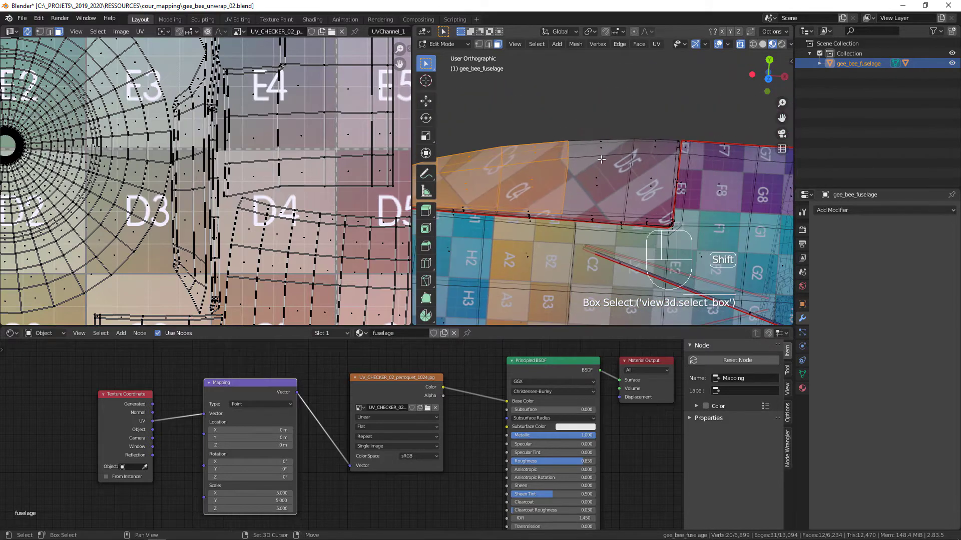
pyautogui.keyDown('shift'); pyautogui.moveTo(639, 131); pyautogui.dragTo(580, 209); pyautogui.keyUp('shift')
pyautogui.keyDown('shift'); pyautogui.moveTo(667, 122); pyautogui.dragTo(618, 200); pyautogui.keyUp('shift')
pyautogui.keyDown('shift'); pyautogui.moveTo(573, 185); pyautogui.dragTo(553, 159, button='middle'); pyautogui.keyUp('shift')
pyautogui.press('ctrl+KP_Add')
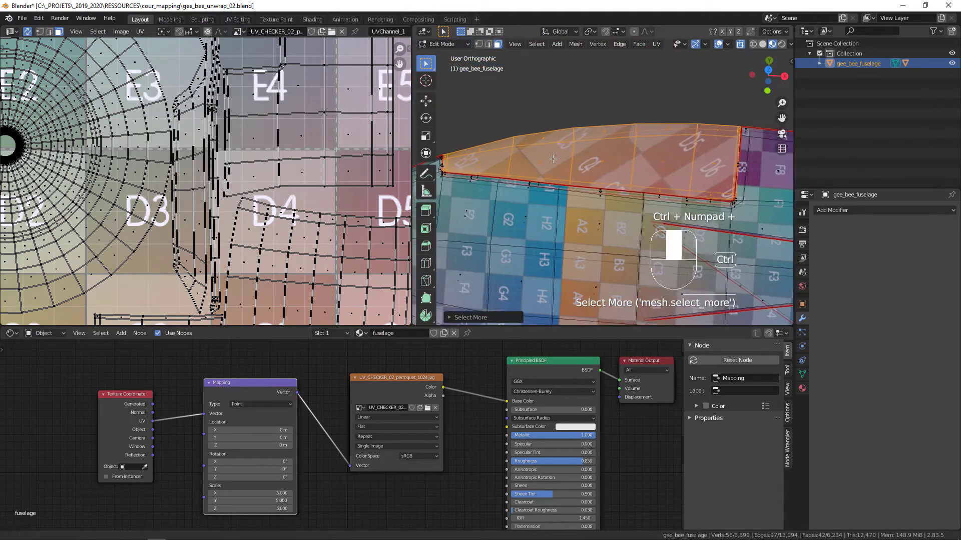
pyautogui.press('u')
pyautogui.click(556, 167)
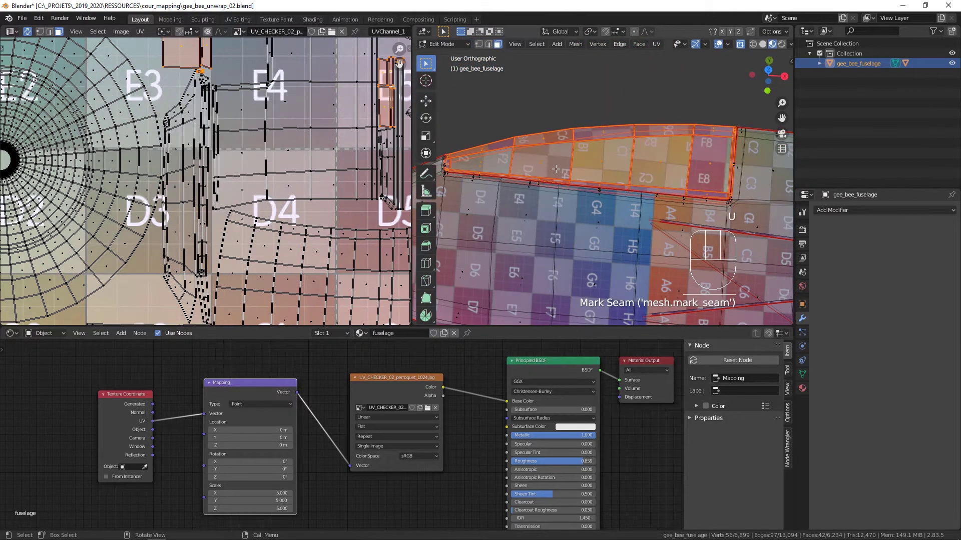
pyautogui.hotkey('ctrl', 'z')
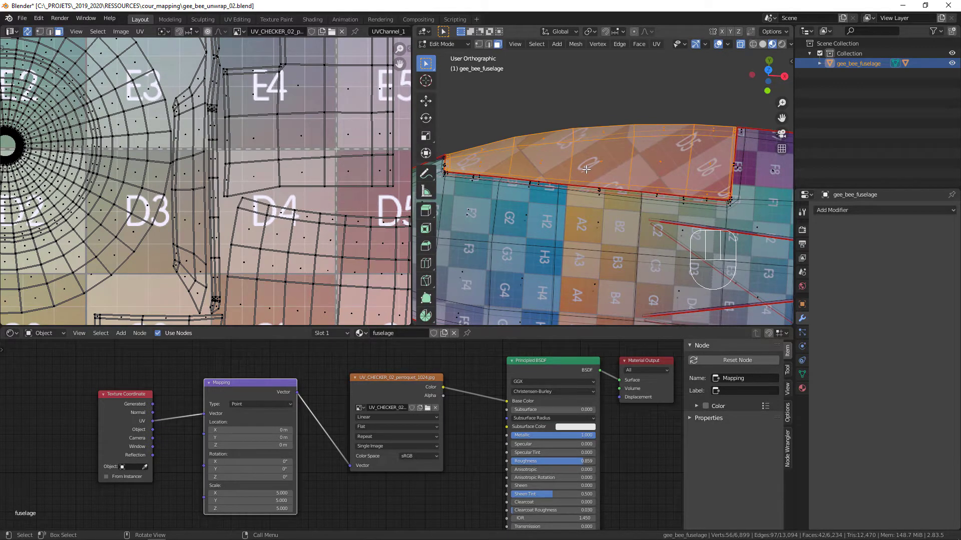
# - Project the selected aileron's UVs from the view and move the projected island outside the checker texture
pyautogui.press('u')
pyautogui.click(585, 170)
pyautogui.keyDown('ctrl'); pyautogui.moveTo(300, 265); pyautogui.dragTo(336, 161, button='middle'); pyautogui.keyUp('ctrl')
pyautogui.press('g')
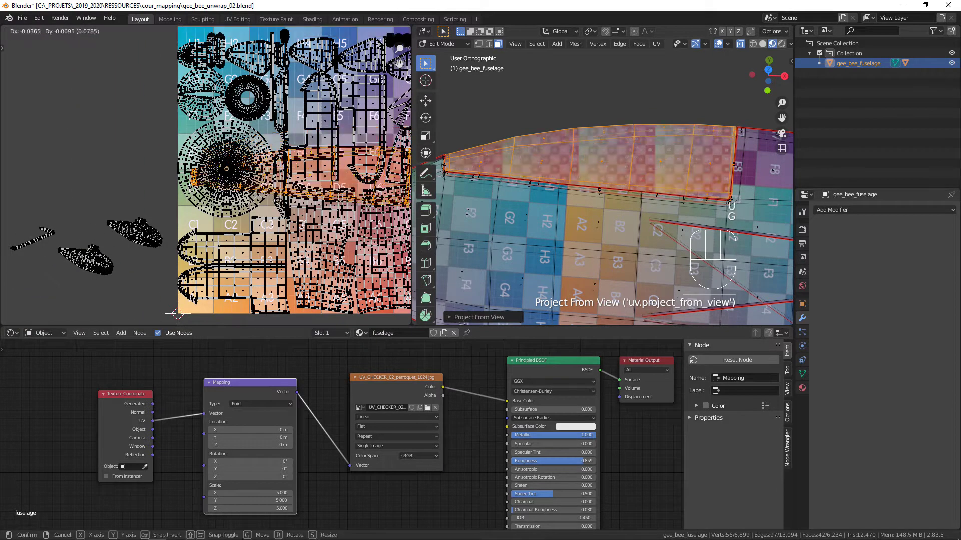
pyautogui.click(75, 135)
pyautogui.moveTo(75, 135); pyautogui.dragTo(156, 186, button='middle')
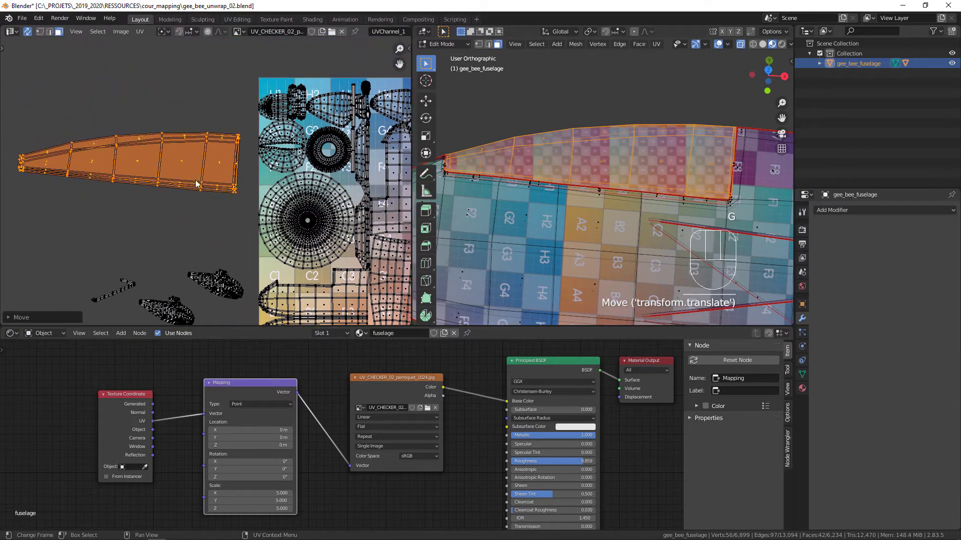
# - Create seams from the UV islands and unwrap the aileron faces
pyautogui.click(140, 32)
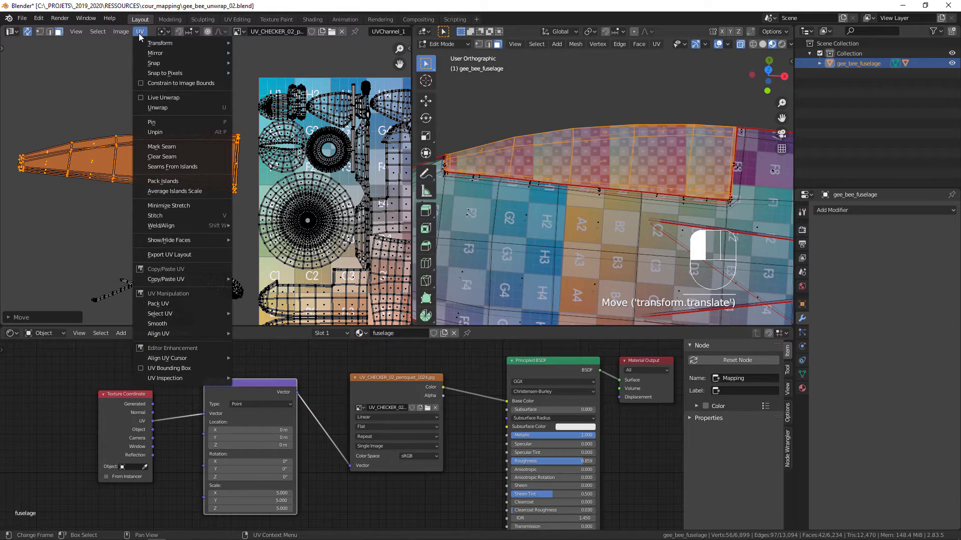
pyautogui.click(166, 167)
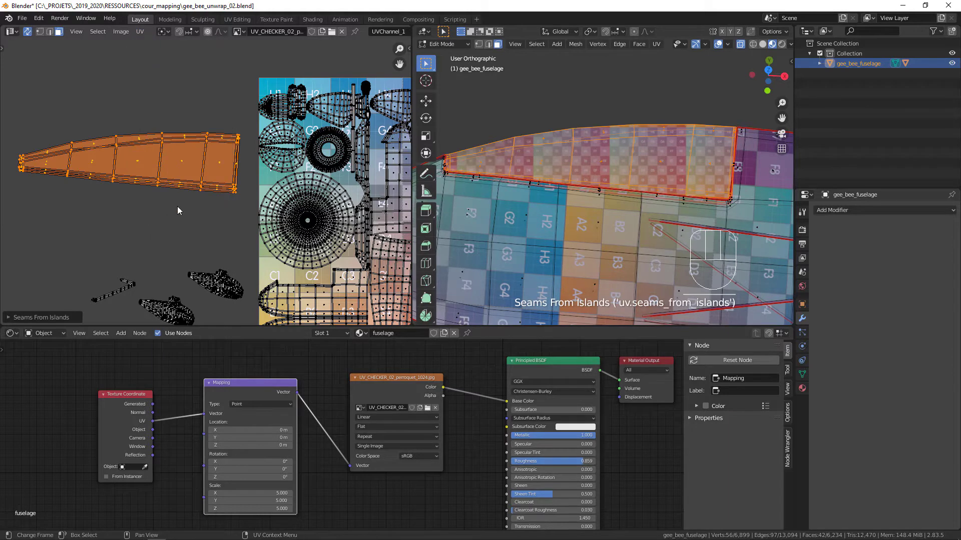
pyautogui.moveTo(597, 209); pyautogui.dragTo(617, 170, button='middle')
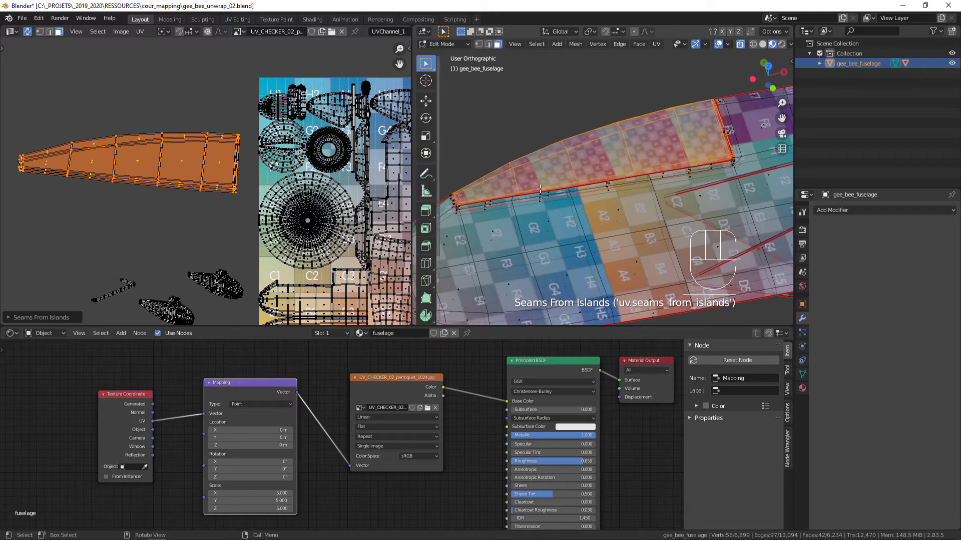
pyautogui.press('u')
pyautogui.click(623, 165)
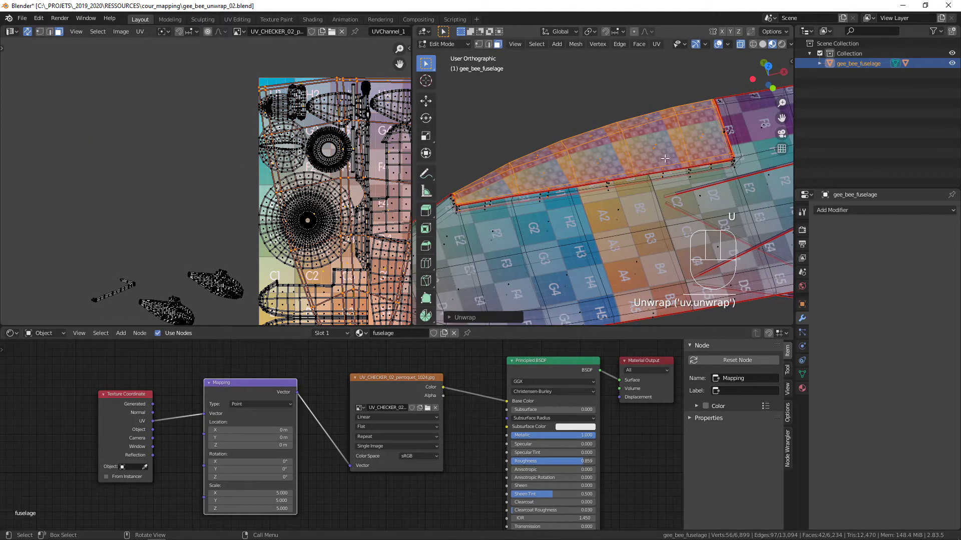
pyautogui.click(590, 122)
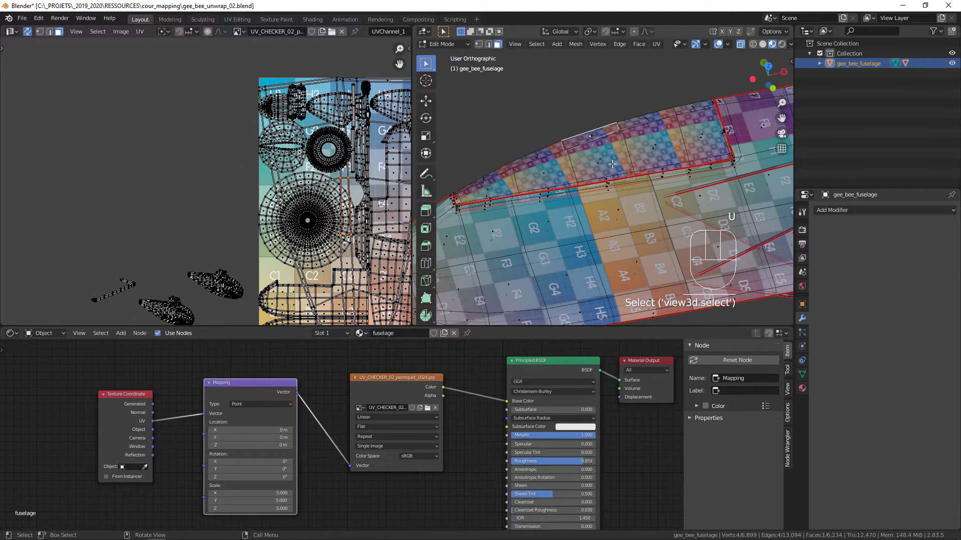
# - Switch to edge selection, select the landing gear strut's long rear edge above the wheel fairing and mark it as a seam
pyautogui.scroll(-2, 612, 163)
pyautogui.keyDown('shift'); pyautogui.moveTo(612, 164); pyautogui.dragTo(543, 142, button='middle'); pyautogui.keyUp('shift')
pyautogui.moveTo(345, 170); pyautogui.dragTo(258, 146, button='middle')
pyautogui.moveTo(607, 163); pyautogui.dragTo(720, 163, button='middle')
pyautogui.keyDown('ctrl'); pyautogui.moveTo(575, 211); pyautogui.dragTo(431, 55, button='middle'); pyautogui.keyUp('ctrl')
pyautogui.scroll(-7, 621, 150)
pyautogui.scroll(3, 571, 131)
pyautogui.moveTo(572, 131); pyautogui.dragTo(625, 107, button='middle')
pyautogui.scroll(6, 525, 117)
pyautogui.moveTo(508, 108); pyautogui.dragTo(450, 65, button='middle')
pyautogui.keyDown('shift'); pyautogui.moveTo(746, 58); pyautogui.dragTo(791, 206, button='middle'); pyautogui.keyUp('shift')
pyautogui.keyDown('shift'); pyautogui.moveTo(457, 168); pyautogui.dragTo(563, 165, button='middle'); pyautogui.keyUp('shift')
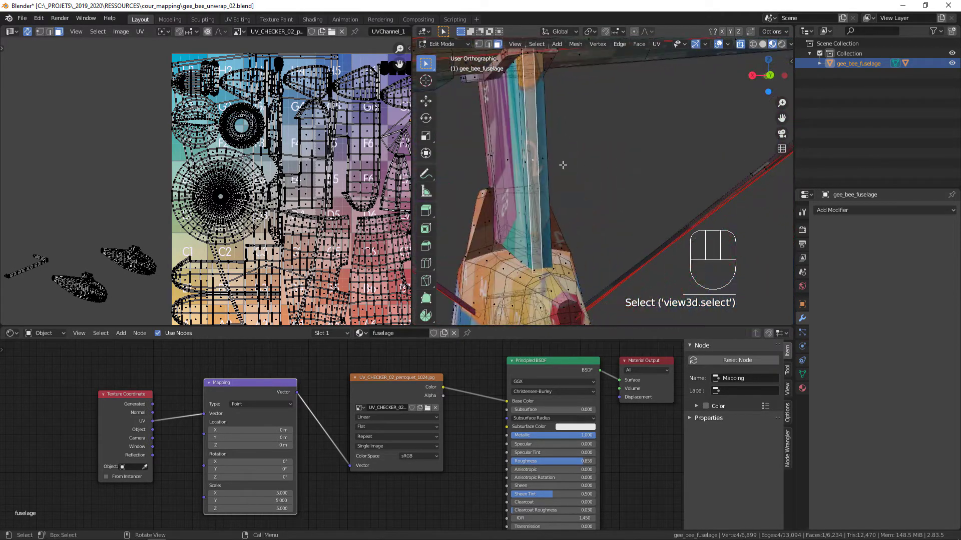
pyautogui.press('2')
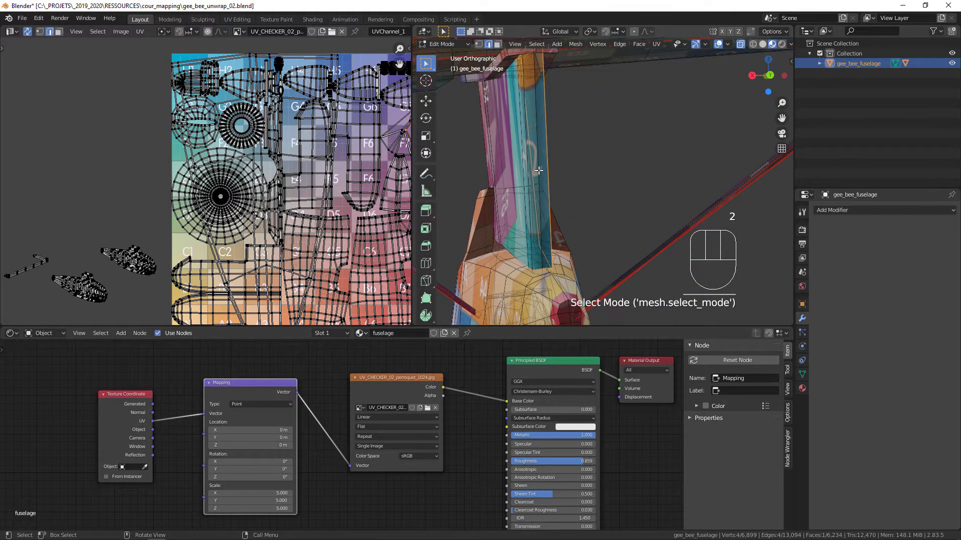
pyautogui.press('u')
pyautogui.click(539, 179)
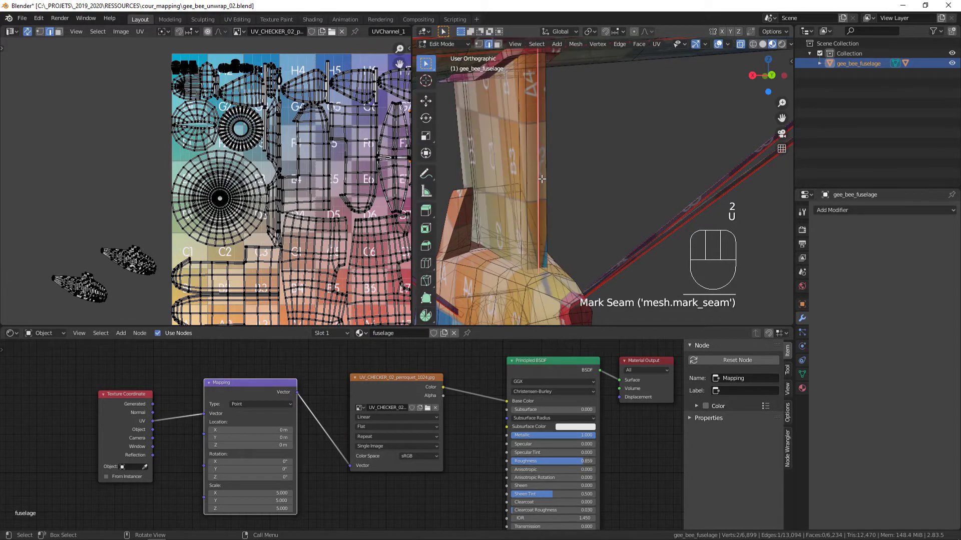
# - Select the rear edge of the other landing gear strut and mark it as a seam
pyautogui.keyDown('shift'); pyautogui.moveTo(458, 155); pyautogui.dragTo(592, 176, button='middle'); pyautogui.keyUp('shift')
pyautogui.scroll(-4, 578, 115)
pyautogui.click(550, 183)
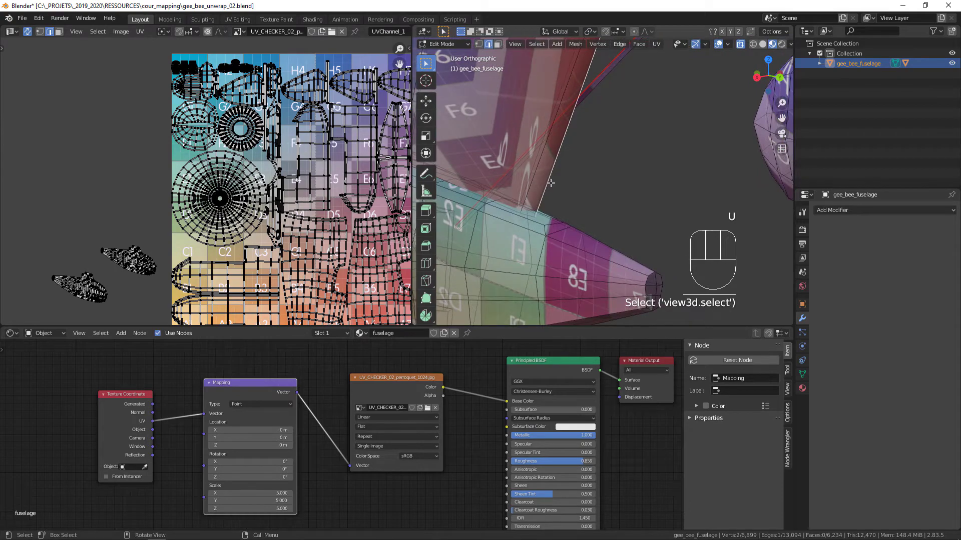
pyautogui.press('u')
pyautogui.click(554, 193)
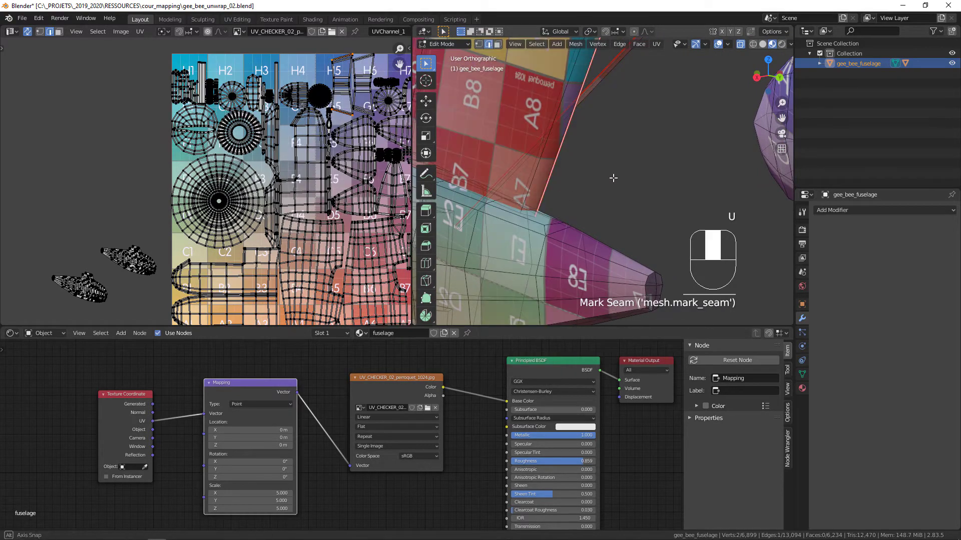
# - Save the scene as the new version gee_bee_unwrap_03.blend
pyautogui.moveTo(613, 178); pyautogui.dragTo(608, 150, button='middle')
pyautogui.keyDown('ctrl'); pyautogui.moveTo(608, 150); pyautogui.dragTo(617, 201, button='middle'); pyautogui.keyUp('ctrl')
pyautogui.keyDown('shift'); pyautogui.moveTo(617, 100); pyautogui.dragTo(623, 160, button='middle'); pyautogui.keyUp('shift')
pyautogui.keyDown('ctrl'); pyautogui.moveTo(623, 160); pyautogui.dragTo(603, 173, button='middle'); pyautogui.keyUp('ctrl')
pyautogui.hotkey('ctrl', 's')
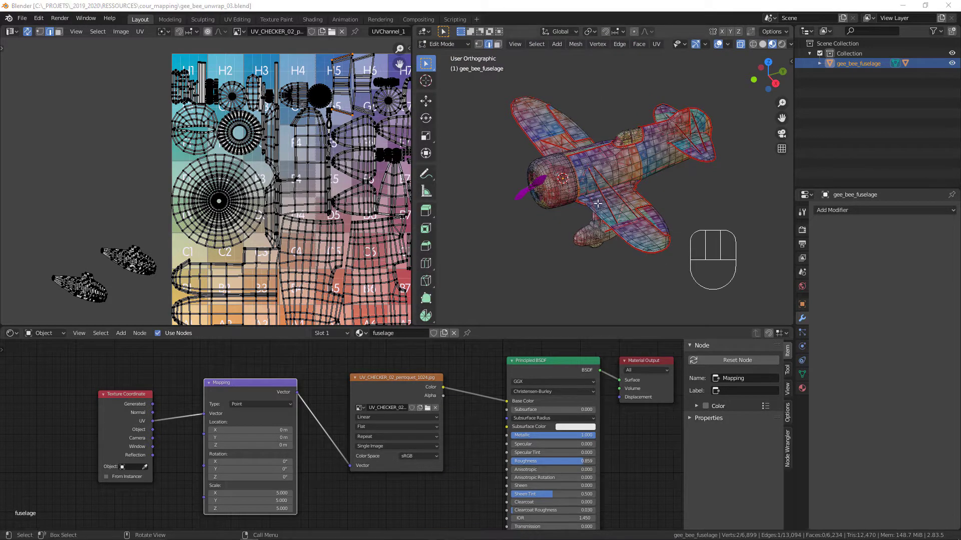
# - Select the edge loops along the cockpit canopy's frame bars and base border and mark them as seams
pyautogui.moveTo(592, 172); pyautogui.dragTo(550, 215, button='middle')
pyautogui.keyDown('ctrl'); pyautogui.moveTo(550, 215); pyautogui.dragTo(548, 130, button='middle'); pyautogui.keyUp('ctrl')
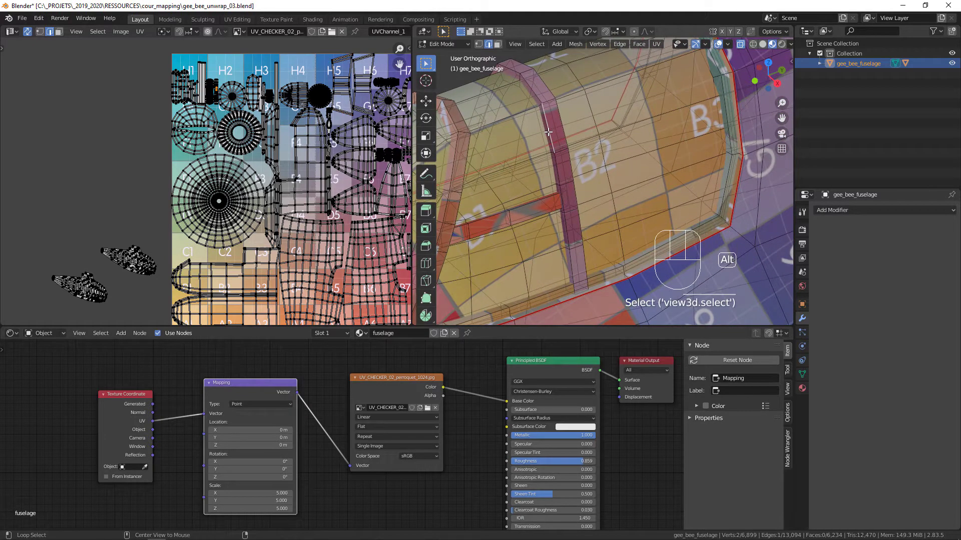
pyautogui.keyDown('alt'); pyautogui.click(548, 132); pyautogui.keyUp('alt')
pyautogui.keyDown('shift'); pyautogui.moveTo(503, 314); pyautogui.dragTo(545, 311, button='middle'); pyautogui.keyUp('shift')
pyautogui.keyDown('ctrl'); pyautogui.moveTo(561, 200); pyautogui.dragTo(558, 230, button='middle'); pyautogui.keyUp('ctrl')
pyautogui.keyDown('shift'); pyautogui.moveTo(596, 100); pyautogui.dragTo(555, 250, button='middle'); pyautogui.keyUp('shift')
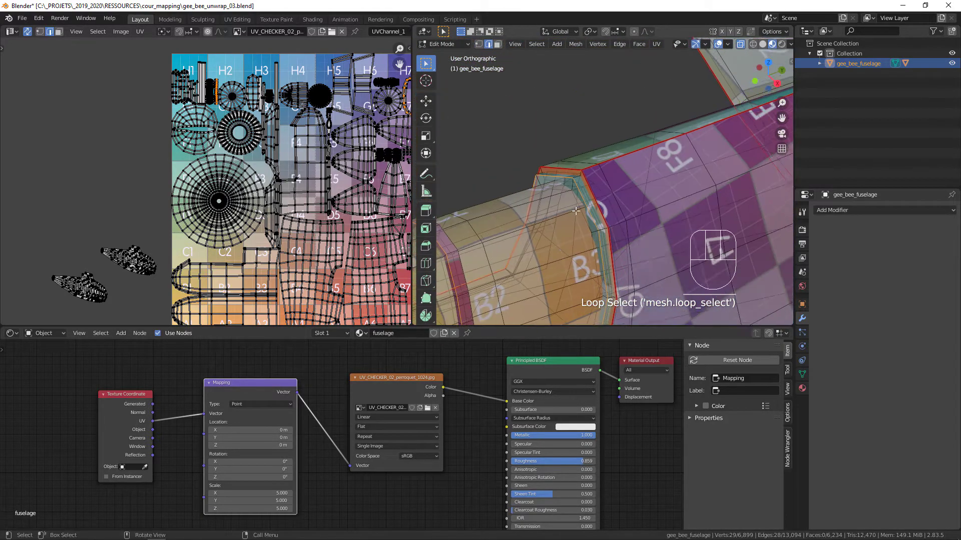
pyautogui.keyDown('ctrl'); pyautogui.moveTo(566, 161); pyautogui.dragTo(569, 210, button='middle'); pyautogui.keyUp('ctrl')
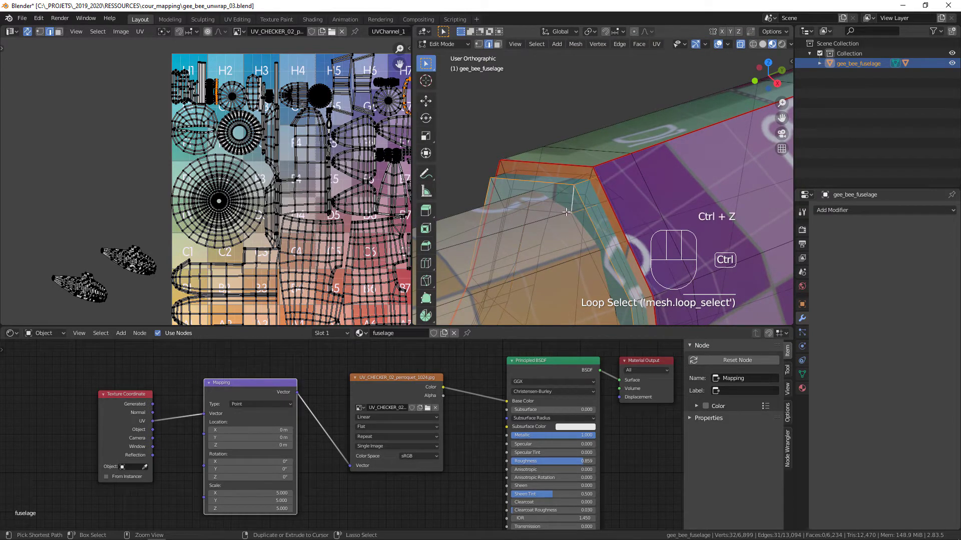
pyautogui.moveTo(515, 213)
pyautogui.mouseDown(button='middle')
pyautogui.moveTo(532, 181)
pyautogui.moveTo(550, 203)
pyautogui.moveTo(528, 211)
pyautogui.mouseUp(button='middle')
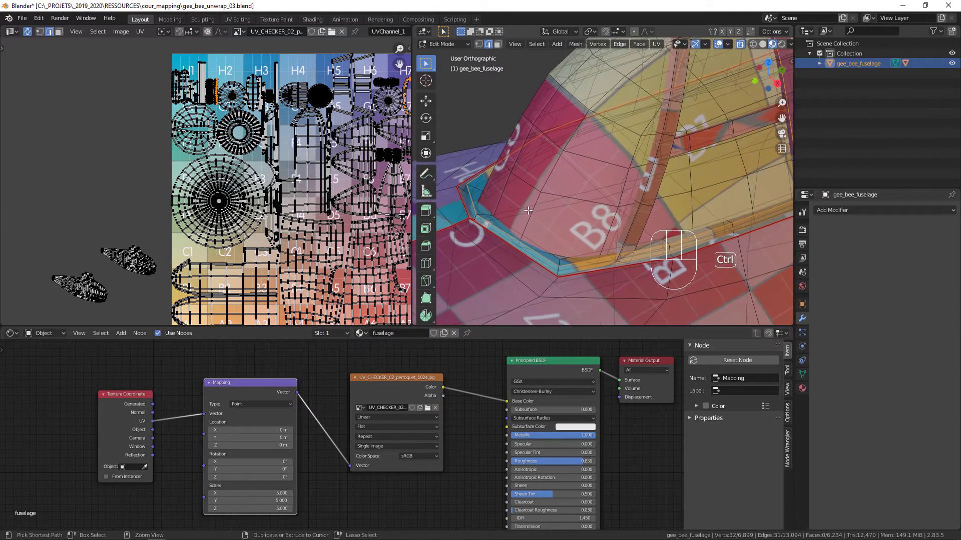
pyautogui.keyDown('shift'); pyautogui.moveTo(599, 139); pyautogui.dragTo(529, 118, button='middle'); pyautogui.keyUp('shift')
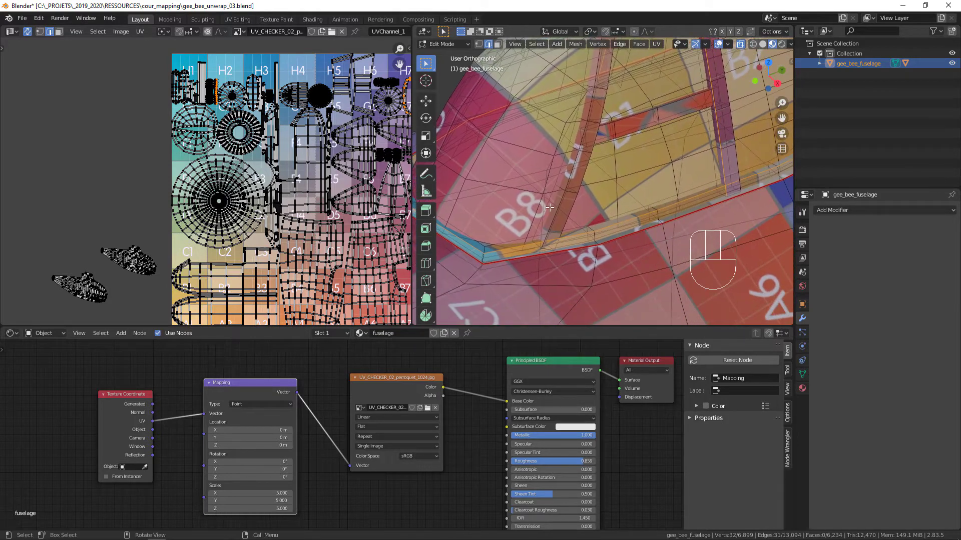
pyautogui.keyDown('ctrl'); pyautogui.moveTo(545, 181); pyautogui.dragTo(580, 147, button='middle'); pyautogui.keyUp('ctrl')
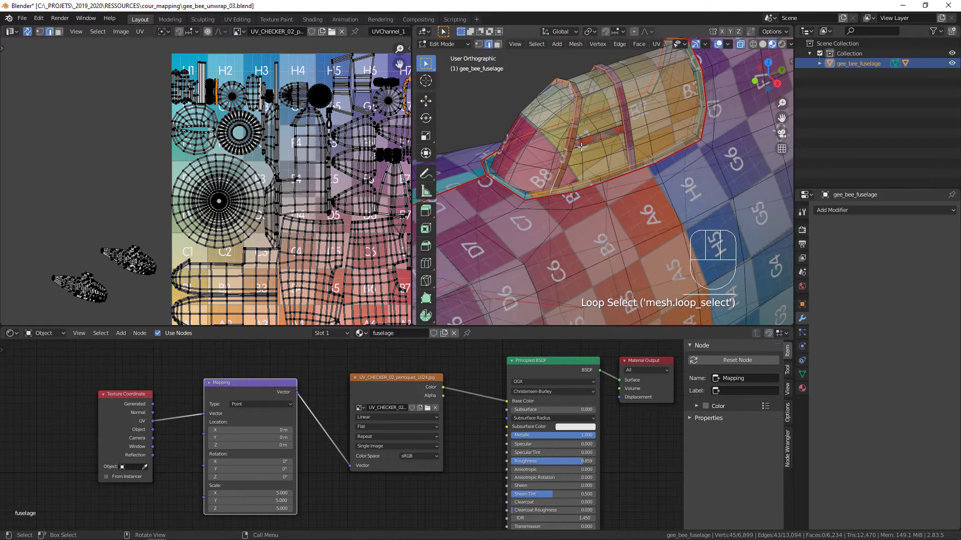
pyautogui.press('u')
pyautogui.click(590, 155)
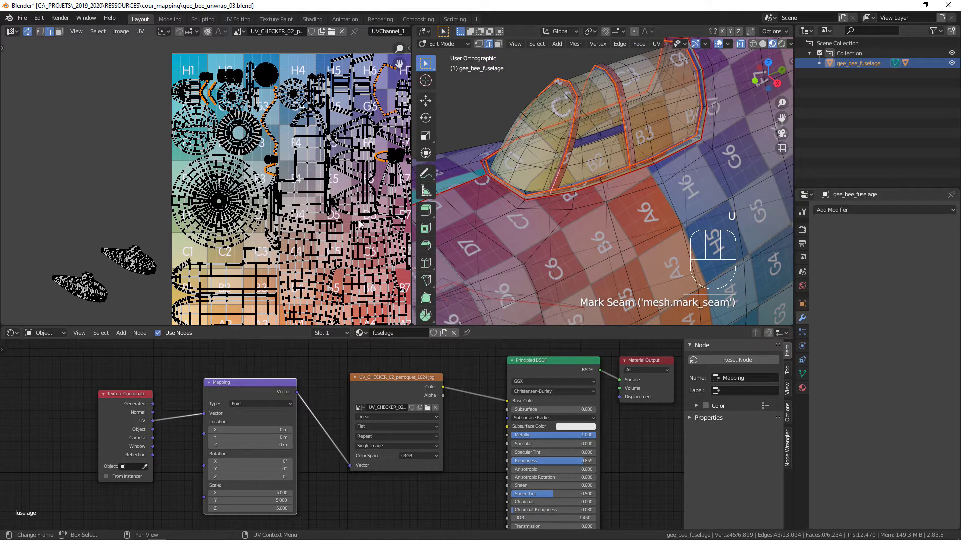
# - Select the edges along the upper rim of the wheel fairing's raised collar around the strut
pyautogui.keyDown('shift'); pyautogui.moveTo(576, 220); pyautogui.dragTo(581, 156, button='middle'); pyautogui.keyUp('shift')
pyautogui.scroll(-5, 555, 200)
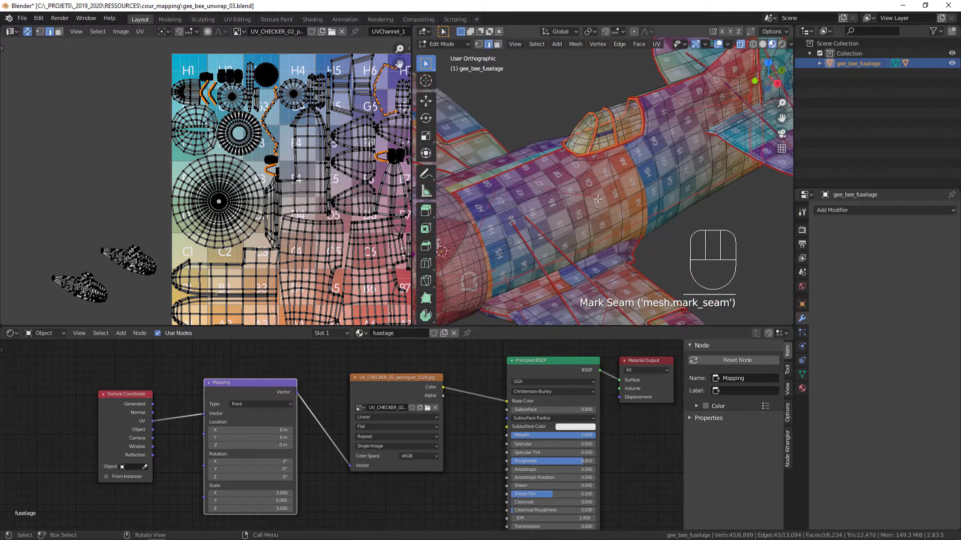
pyautogui.keyDown('shift'); pyautogui.moveTo(515, 241); pyautogui.dragTo(621, 180, button='middle'); pyautogui.keyUp('shift')
pyautogui.keyDown('ctrl'); pyautogui.moveTo(620, 180); pyautogui.dragTo(572, 171, button='middle'); pyautogui.keyUp('ctrl')
pyautogui.click(603, 93)
pyautogui.click(598, 105)
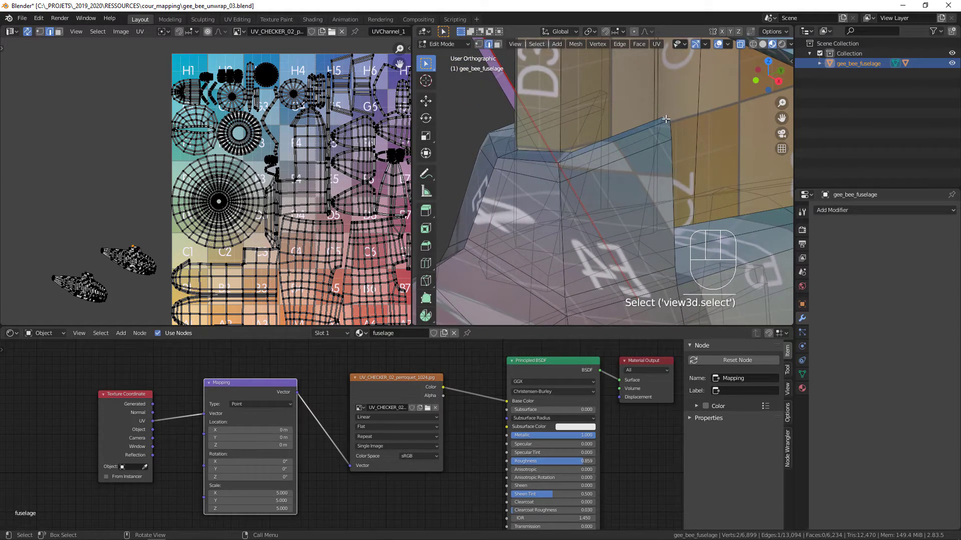
pyautogui.keyDown('alt'); pyautogui.click(666, 119); pyautogui.keyUp('alt')
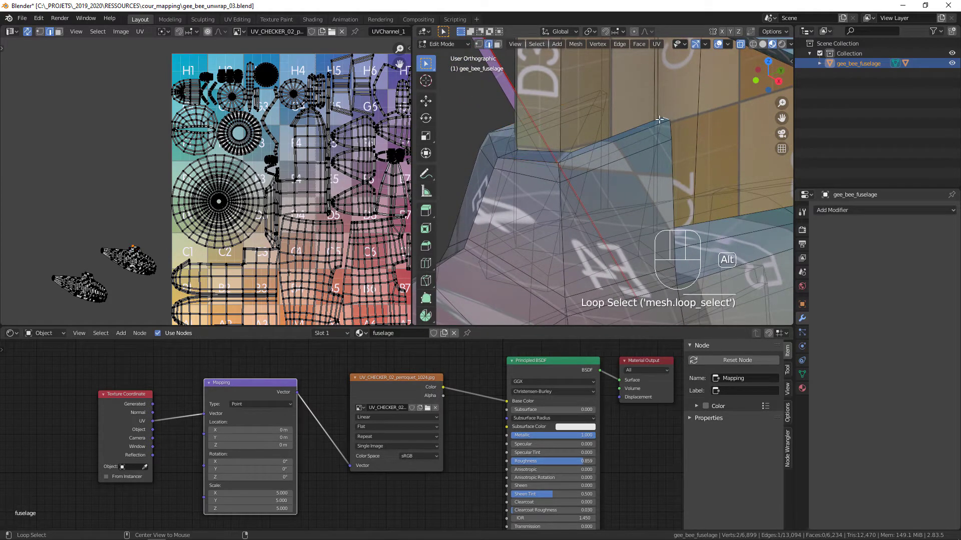
pyautogui.moveTo(646, 131); pyautogui.dragTo(593, 168, button='middle')
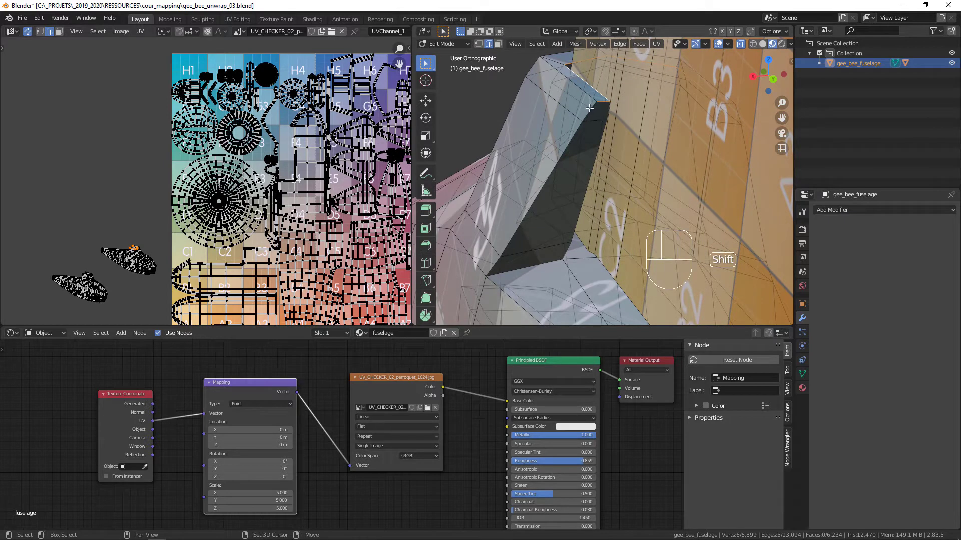
# - Extend the edge selection down the sloping side of the collar's open rear end
pyautogui.keyDown('shift'); pyautogui.click(589, 109); pyautogui.keyUp('shift')
pyautogui.hotkey('ctrl', 'z')
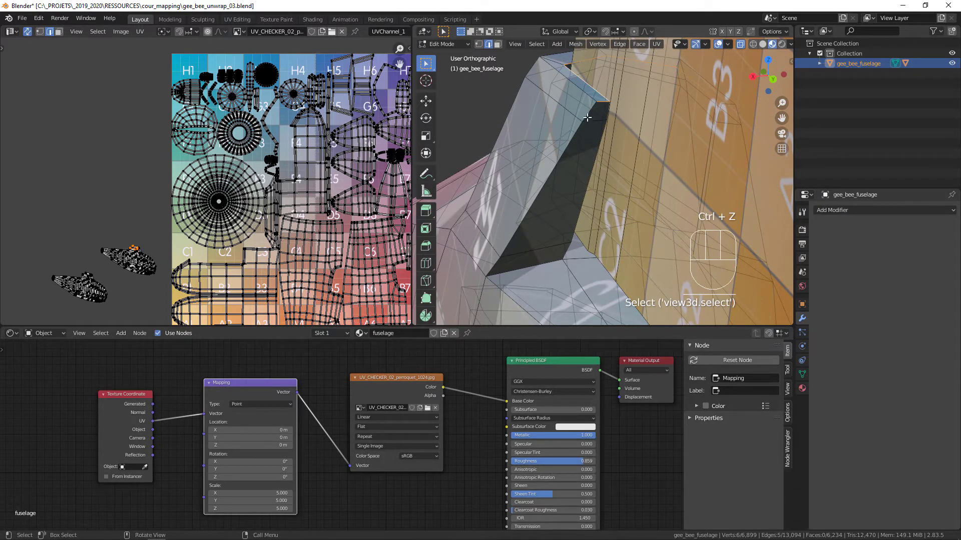
pyautogui.keyDown('shift'); pyautogui.click(585, 120); pyautogui.keyUp('shift')
pyautogui.keyDown('shift'); pyautogui.click(505, 247); pyautogui.keyUp('shift')
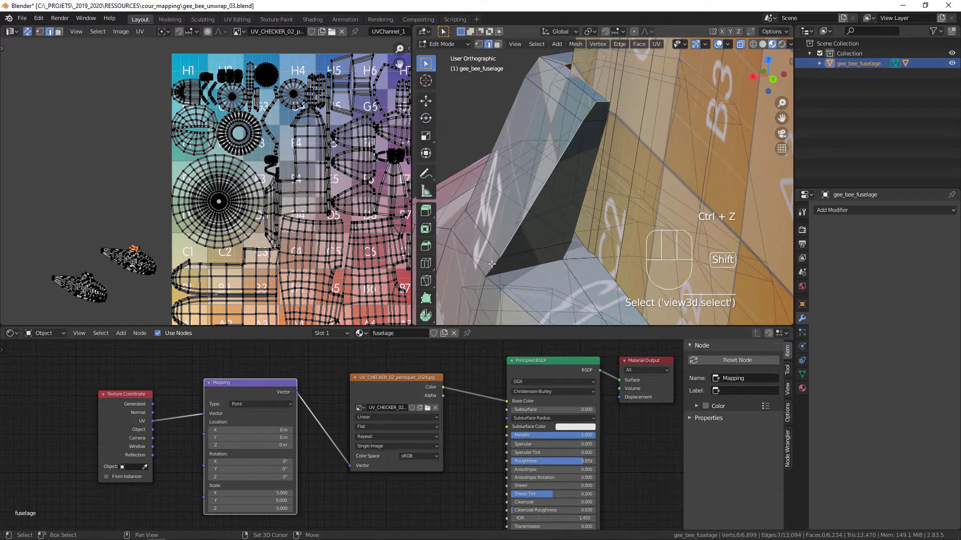
pyautogui.hotkey('ctrl', 'z')
# - Restore the collar's edge selection and extend it to the base of the collar's open rear end
pyautogui.click(717, 44)
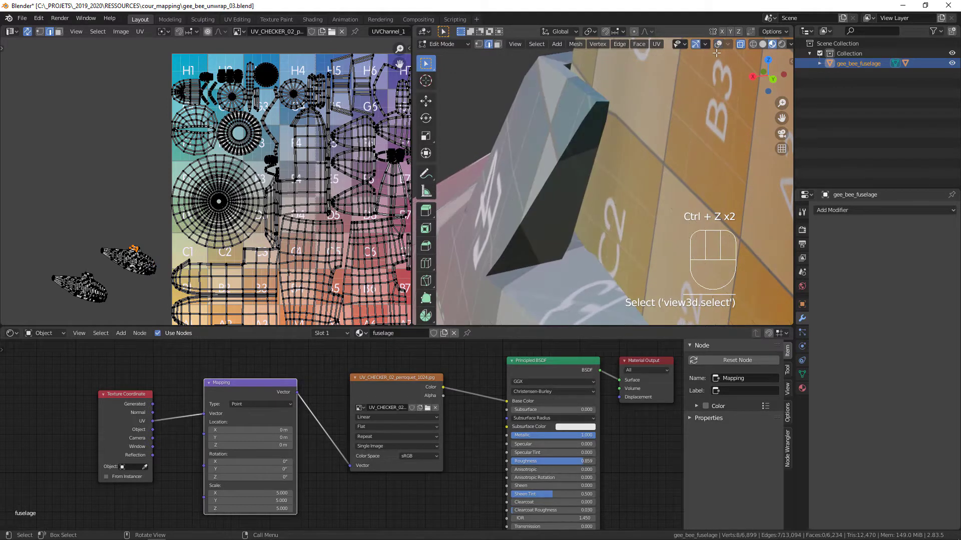
pyautogui.keyDown('shift'); pyautogui.moveTo(529, 245); pyautogui.dragTo(544, 233, button='middle'); pyautogui.keyUp('shift')
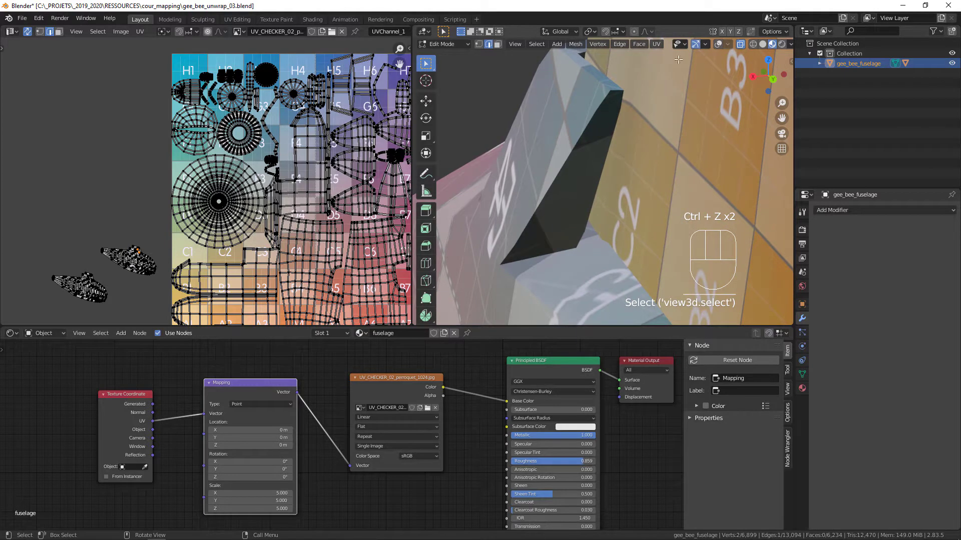
pyautogui.click(716, 44)
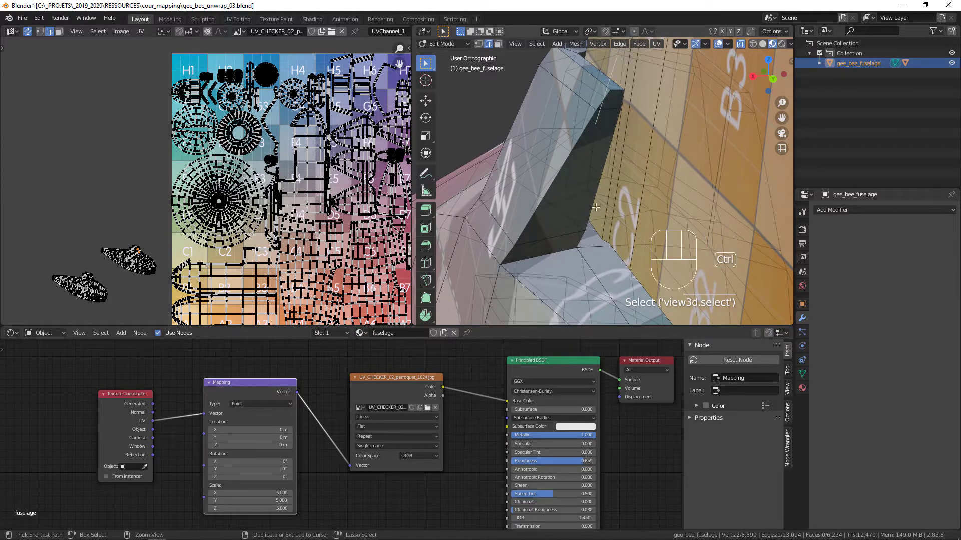
pyautogui.hotkey('ctrl', 'z')
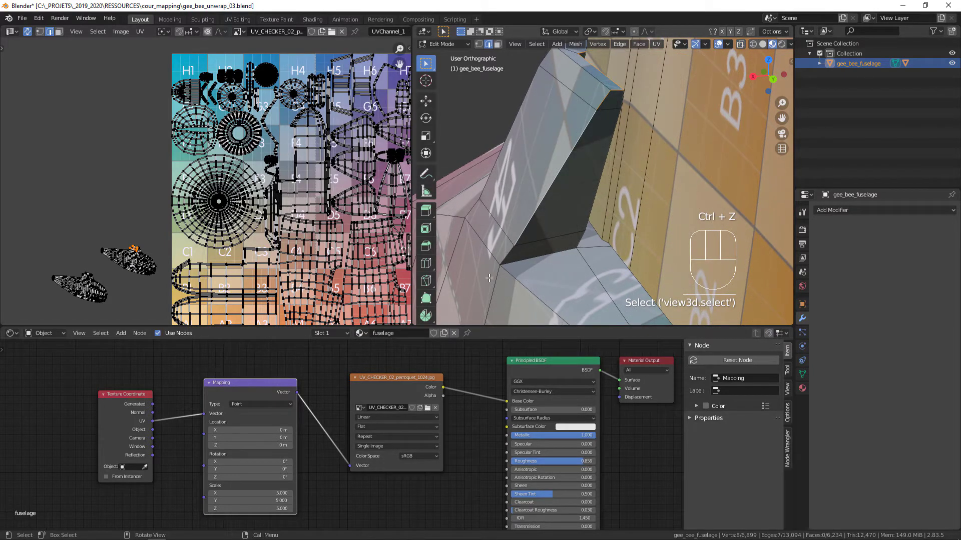
pyautogui.keyDown('shift'); pyautogui.click(504, 260); pyautogui.keyUp('shift')
pyautogui.keyDown('shift'); pyautogui.click(511, 276); pyautogui.keyUp('shift')
# - Extend the edge selection from the collar's base along the upper side of the wheel fairing onto its tail
pyautogui.keyDown('shift'); pyautogui.moveTo(565, 295); pyautogui.dragTo(459, 153, button='middle'); pyautogui.keyUp('shift')
pyautogui.scroll(-4, 595, 262)
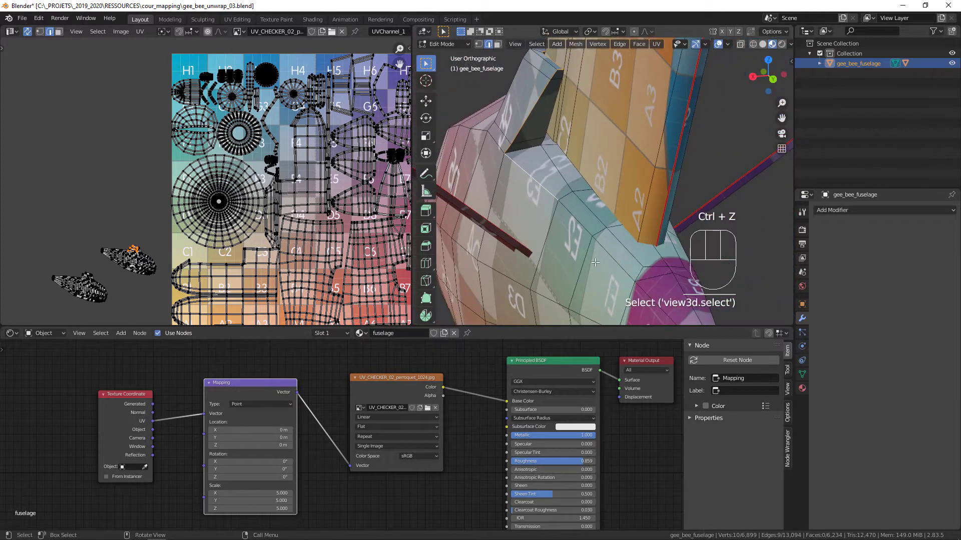
pyautogui.moveTo(595, 262); pyautogui.dragTo(523, 157, button='middle')
pyautogui.keyDown('shift'); pyautogui.click(601, 240); pyautogui.keyUp('shift')
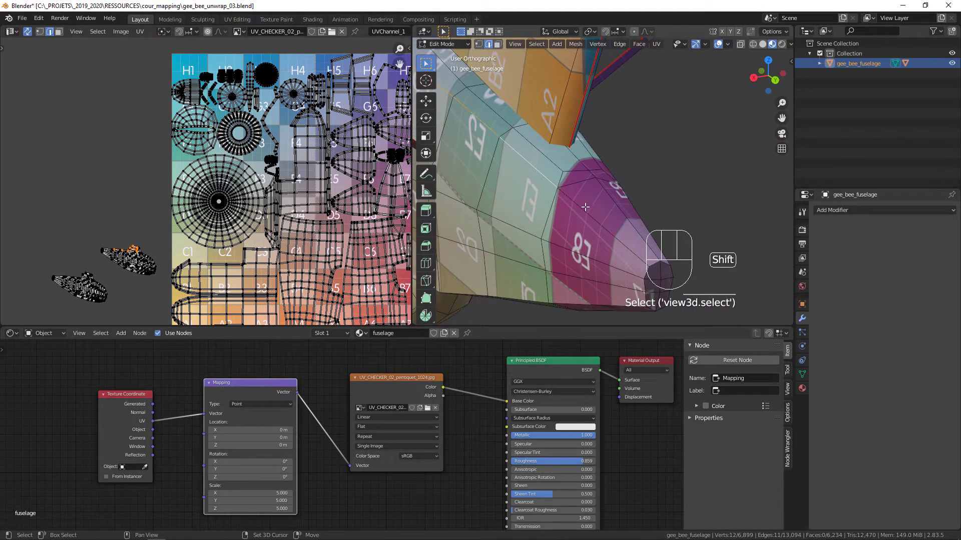
pyautogui.keyDown('shift'); pyautogui.click(605, 179); pyautogui.keyUp('shift')
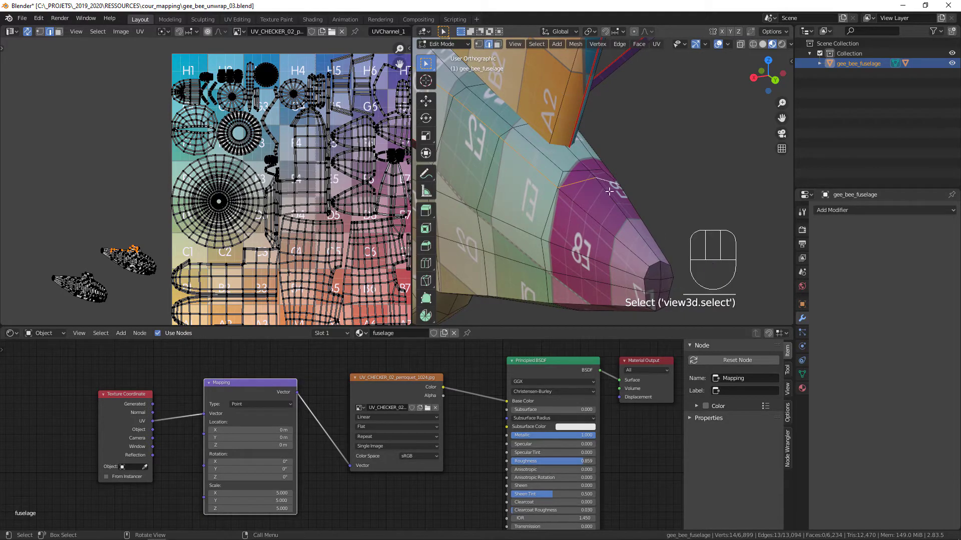
# - Add the matching edges along the opposite upper side of the fairing, between the tail and the collar's base
pyautogui.moveTo(605, 180); pyautogui.dragTo(654, 154, button='middle')
pyautogui.press('KP_5')
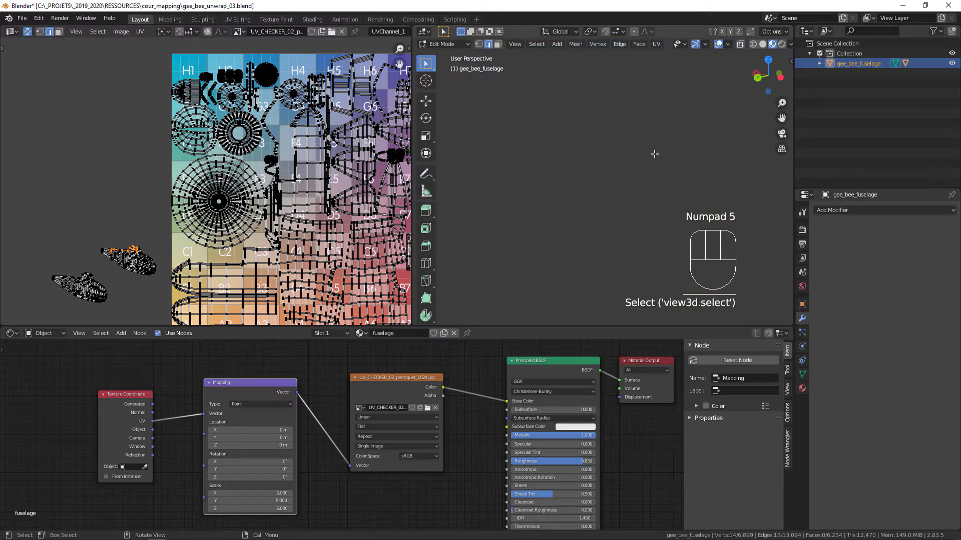
pyautogui.press('KP_Decimal')
pyautogui.moveTo(553, 230); pyautogui.dragTo(536, 202, button='middle')
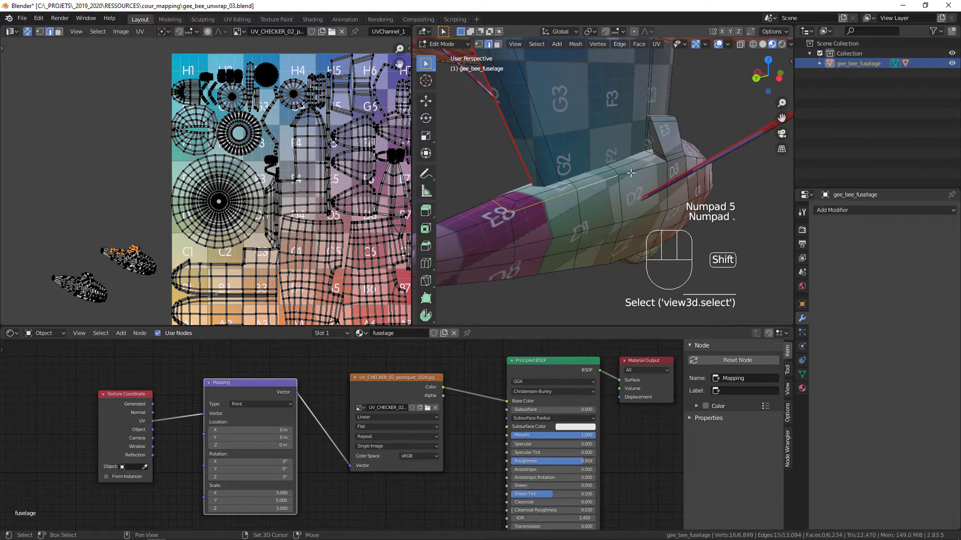
pyautogui.moveTo(684, 164); pyautogui.dragTo(642, 166, button='middle')
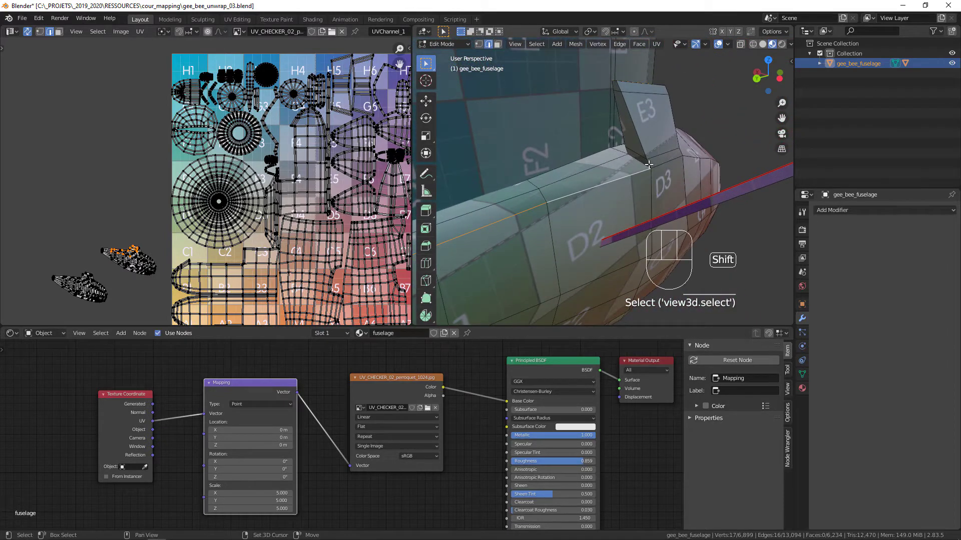
pyautogui.moveTo(631, 107); pyautogui.dragTo(734, 113, button='middle')
pyautogui.keyDown('shift'); pyautogui.moveTo(681, 199); pyautogui.dragTo(606, 205, button='middle'); pyautogui.keyUp('shift')
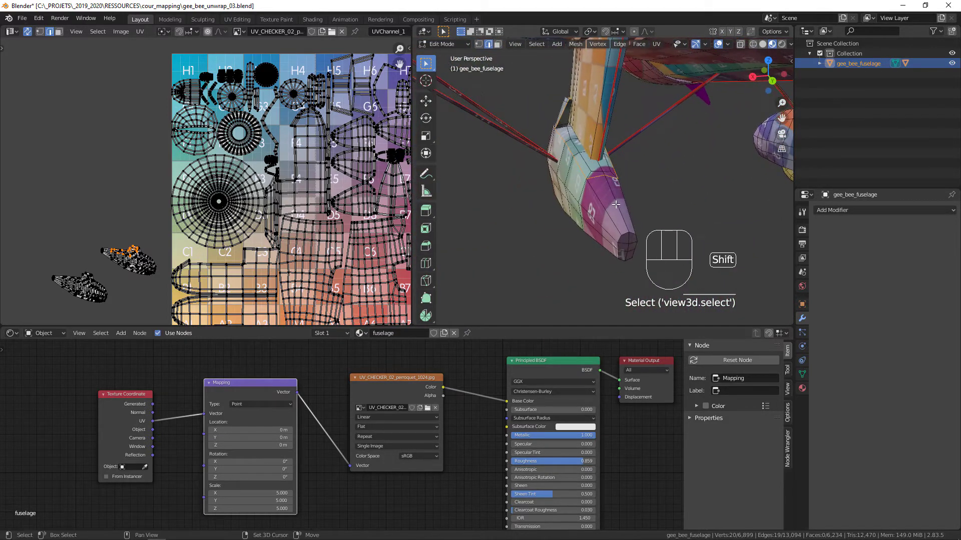
# - Continue the edge selection around the fairing's tail tip and along its underside to the wheel opening
pyautogui.moveTo(631, 254); pyautogui.dragTo(605, 121, button='middle')
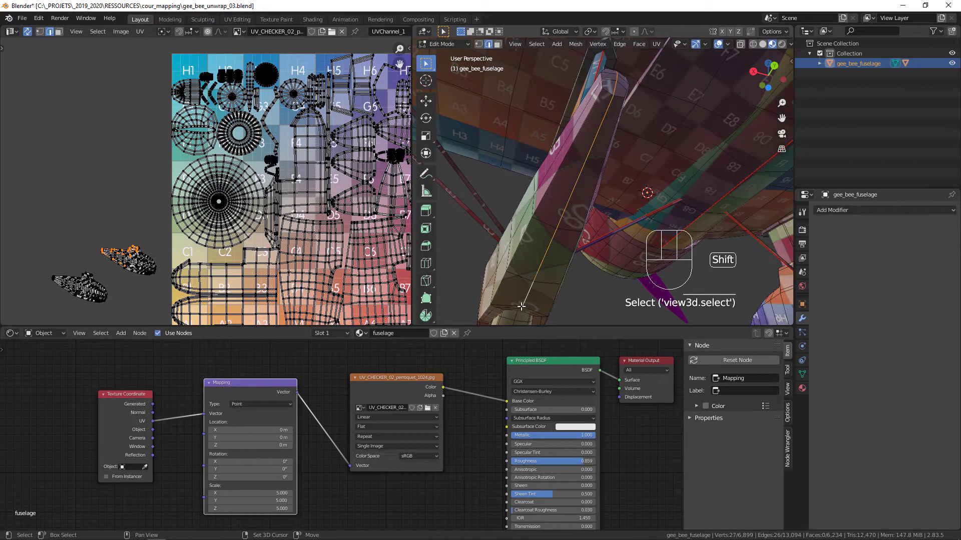
pyautogui.keyDown('shift'); pyautogui.moveTo(528, 294); pyautogui.dragTo(623, 84, button='middle'); pyautogui.keyUp('shift')
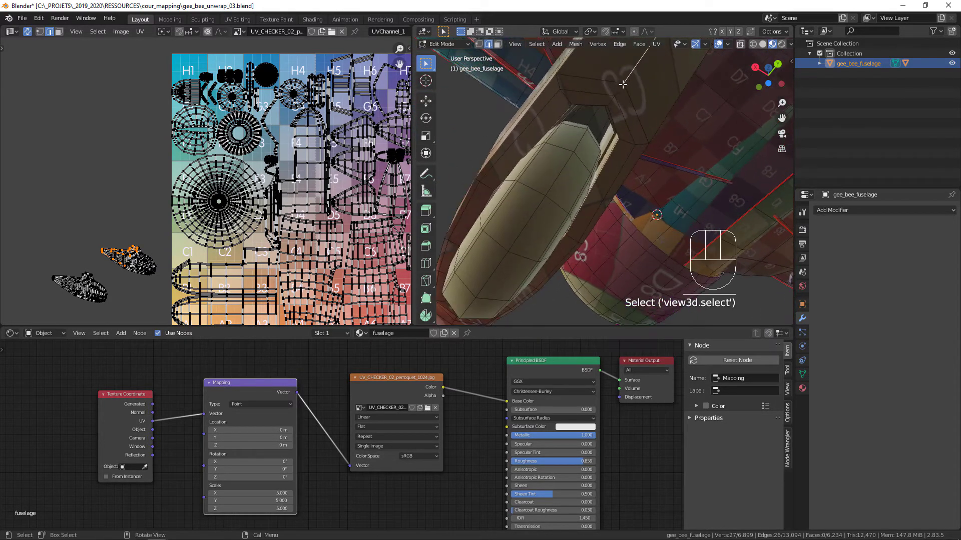
pyautogui.keyDown('shift'); pyautogui.click(612, 102); pyautogui.keyUp('shift')
pyautogui.moveTo(586, 114); pyautogui.dragTo(639, 157, button='middle')
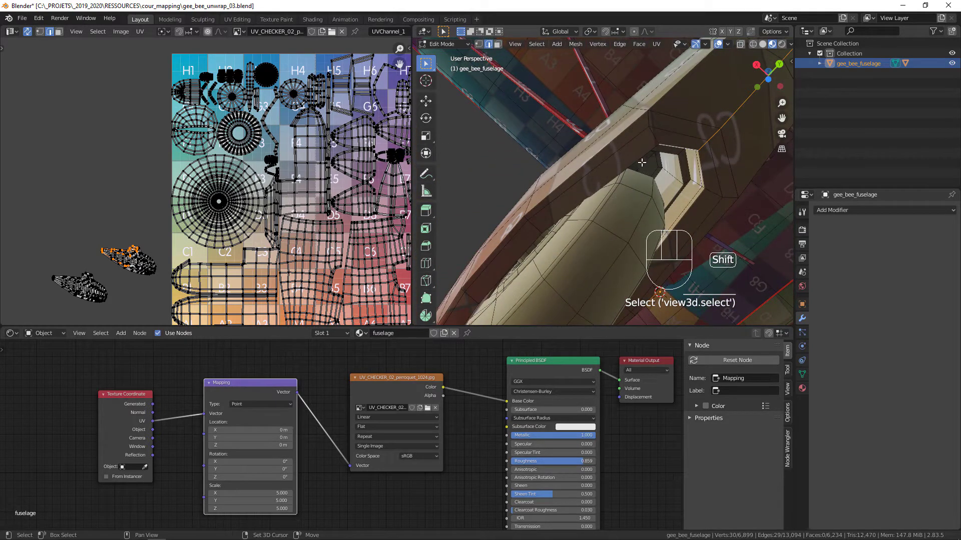
# - Enlarge the 3D view area and add the edges all around the rim of the fairing's wheel opening to the selection
pyautogui.press('KP_5')
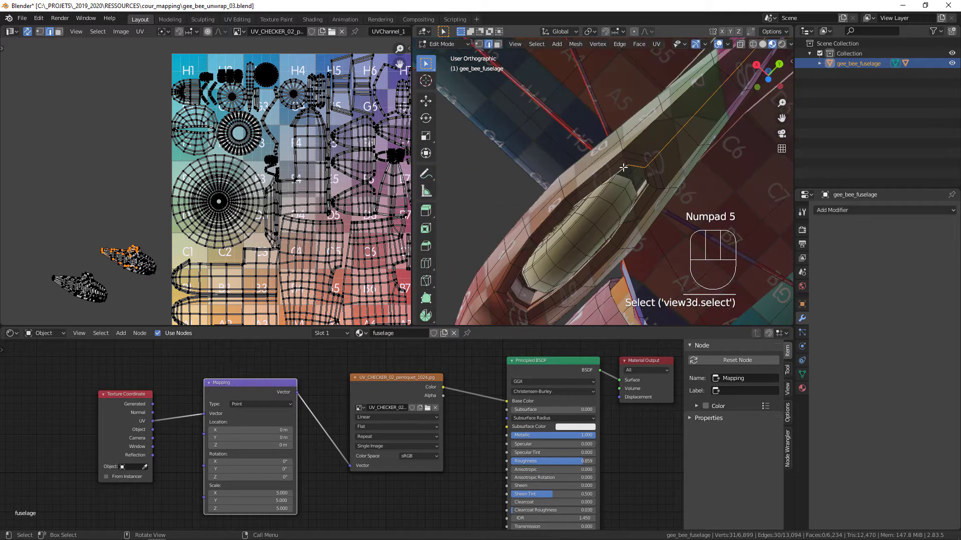
pyautogui.keyDown('shift'); pyautogui.moveTo(631, 216); pyautogui.dragTo(627, 198, button='middle'); pyautogui.keyUp('shift')
pyautogui.keyDown('ctrl'); pyautogui.moveTo(558, 257); pyautogui.dragTo(520, 309, button='middle'); pyautogui.keyUp('ctrl')
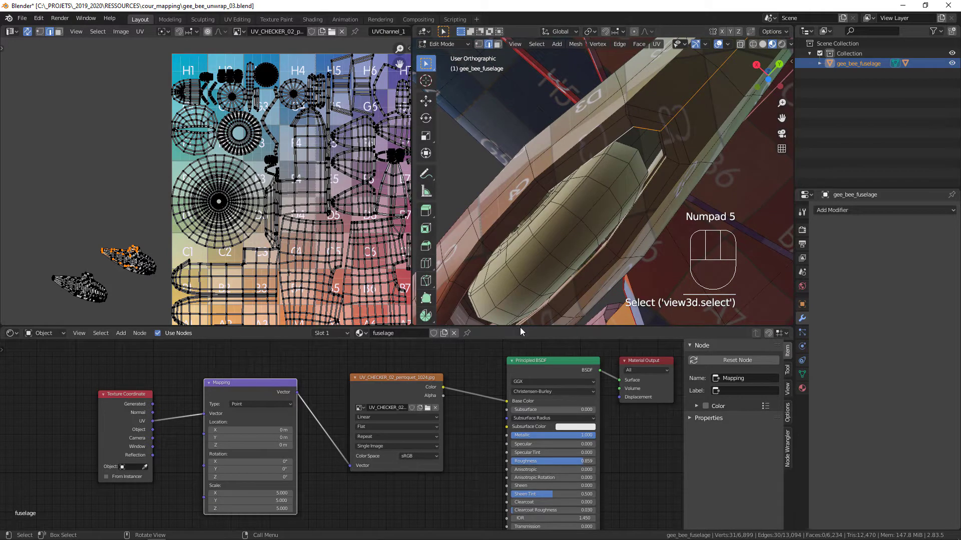
pyautogui.moveTo(521, 331); pyautogui.dragTo(520, 483)
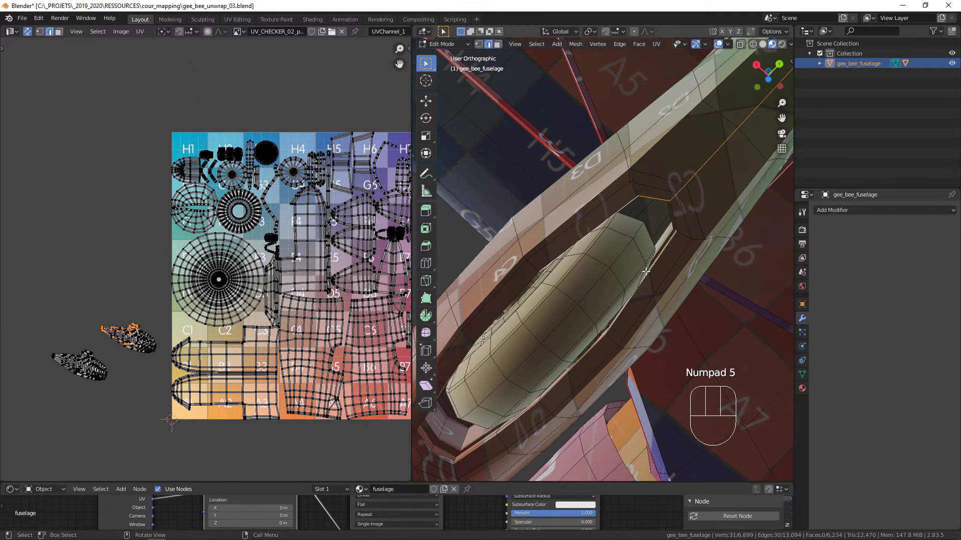
pyautogui.keyDown('shift'); pyautogui.click(674, 215); pyautogui.keyUp('shift')
pyautogui.moveTo(668, 250); pyautogui.dragTo(594, 174, button='middle')
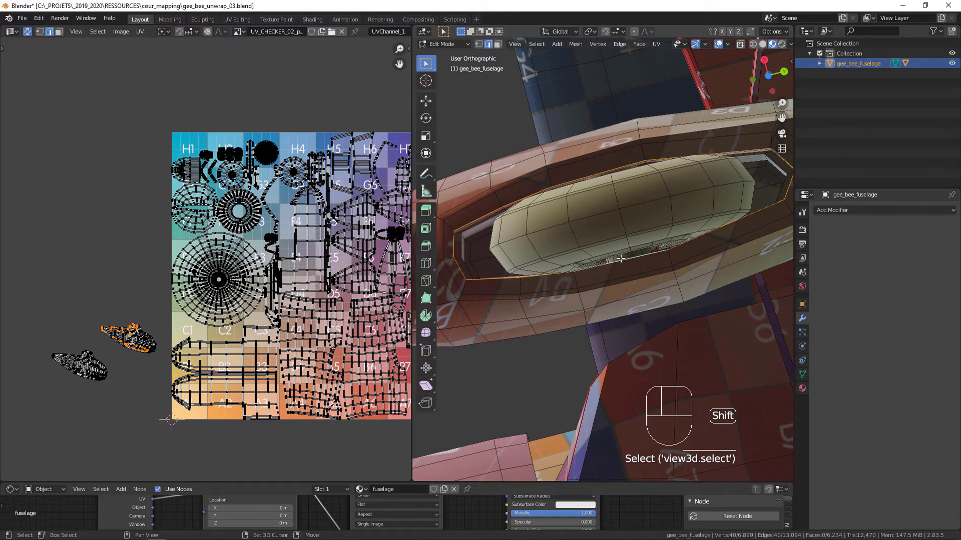
# - Mark the fairing's selected edges as seams
pyautogui.moveTo(606, 265); pyautogui.dragTo(570, 275, button='middle')
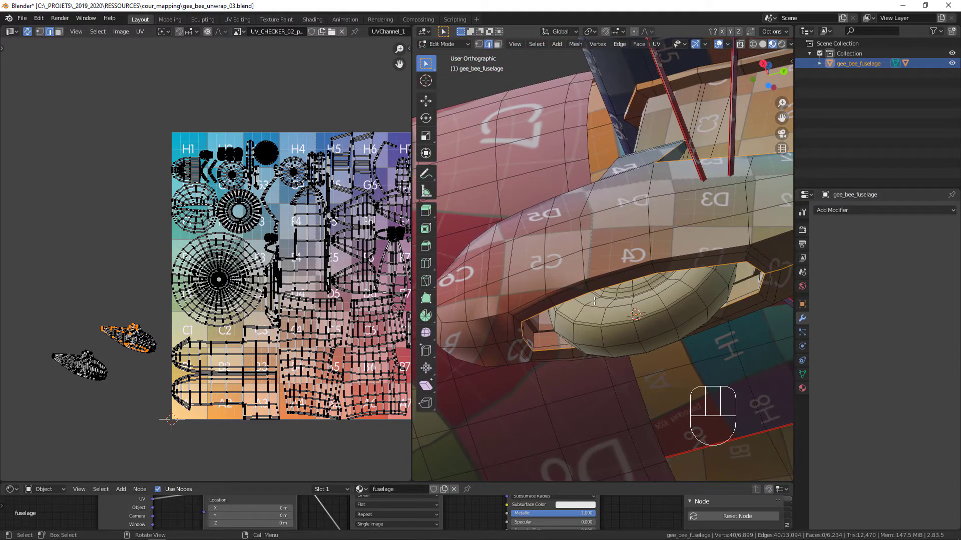
pyautogui.press('u')
pyautogui.click(594, 293)
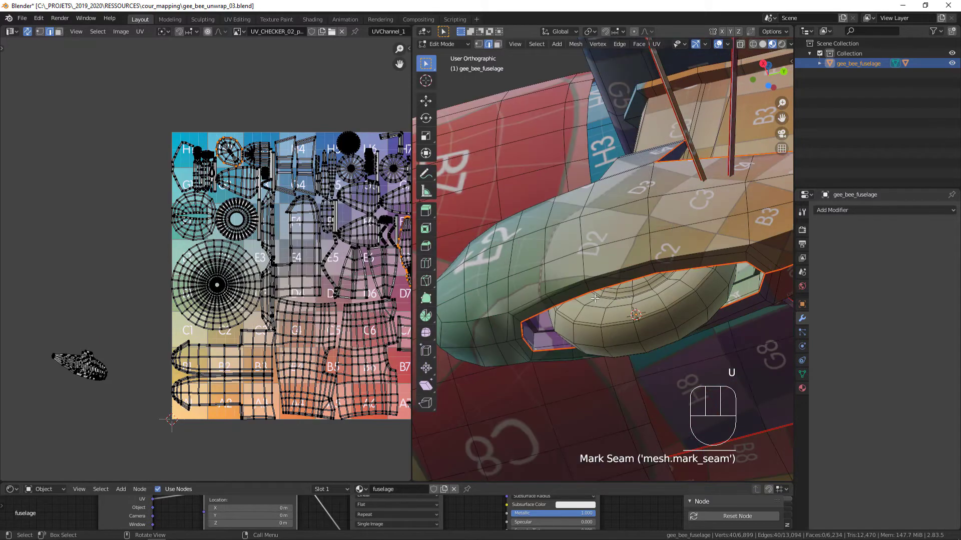
# - Locate the wheel well's UV island and select half of the edge loop crossing it, from outer rim to centre
pyautogui.click(753, 291)
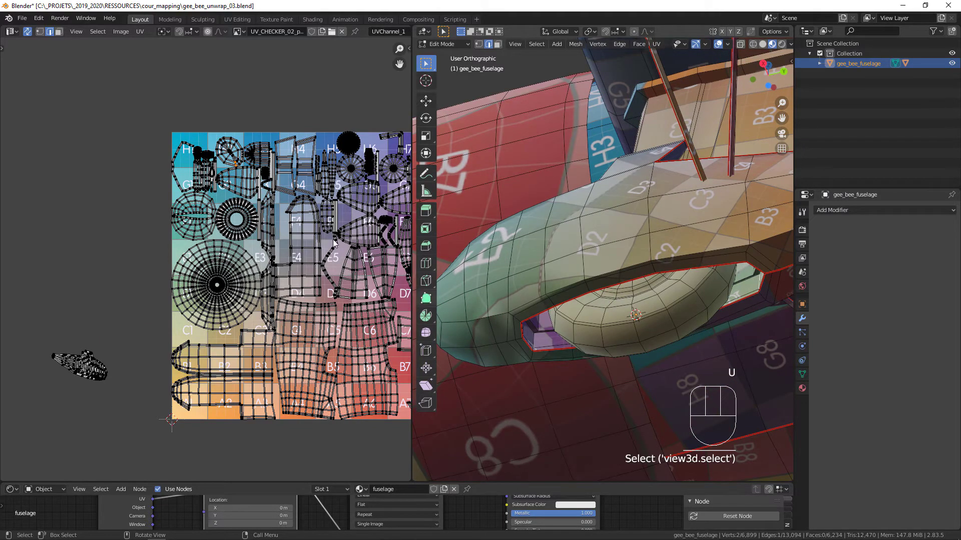
pyautogui.keyDown('shift'); pyautogui.moveTo(262, 160); pyautogui.dragTo(229, 78, button='middle'); pyautogui.keyUp('shift')
pyautogui.moveTo(184, 233); pyautogui.dragTo(195, 262, button='middle')
pyautogui.keyDown('ctrl'); pyautogui.moveTo(195, 261); pyautogui.dragTo(220, 156, button='middle'); pyautogui.keyUp('ctrl')
pyautogui.scroll(1, 210, 287)
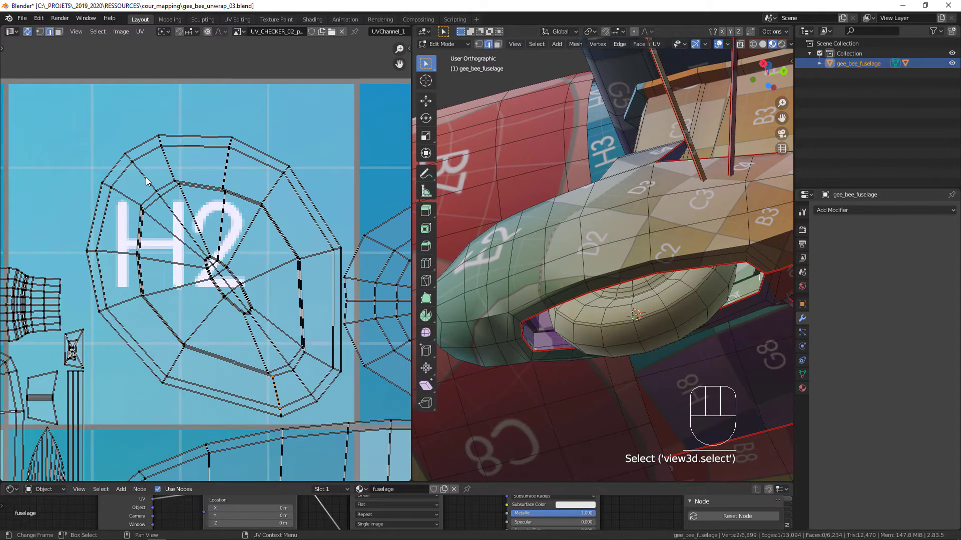
pyautogui.keyDown('alt'); pyautogui.click(148, 184); pyautogui.keyUp('alt')
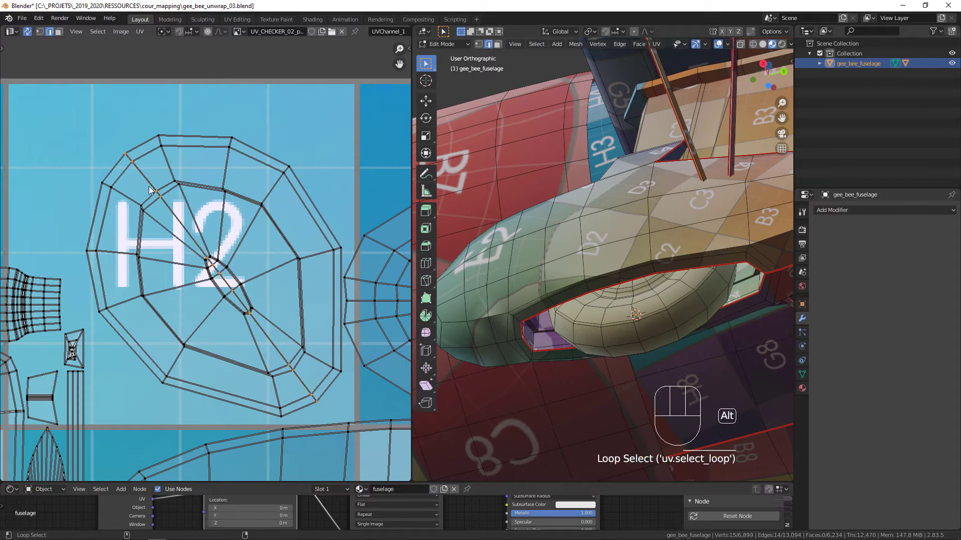
pyautogui.keyDown('ctrl'); pyautogui.moveTo(205, 264); pyautogui.dragTo(321, 380); pyautogui.keyUp('ctrl')
# - Enable Live Unwrap in the UV editor and undo the trial unwrap of the wheel well island
pyautogui.press('u')
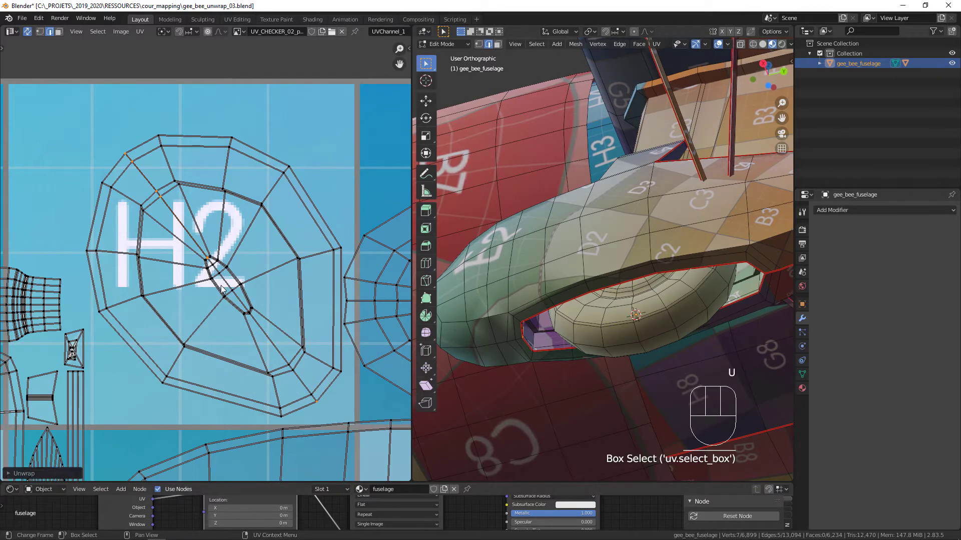
pyautogui.press('m')
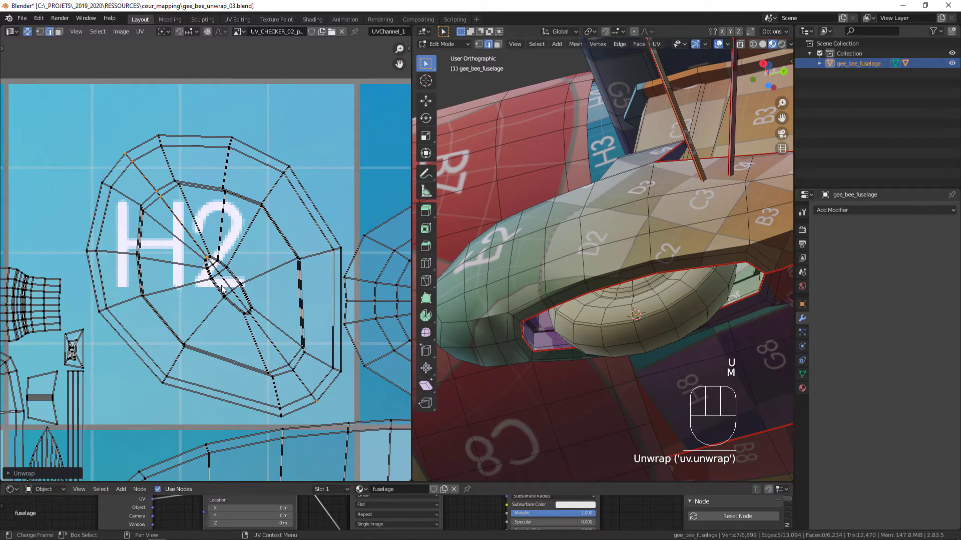
pyautogui.click(140, 32)
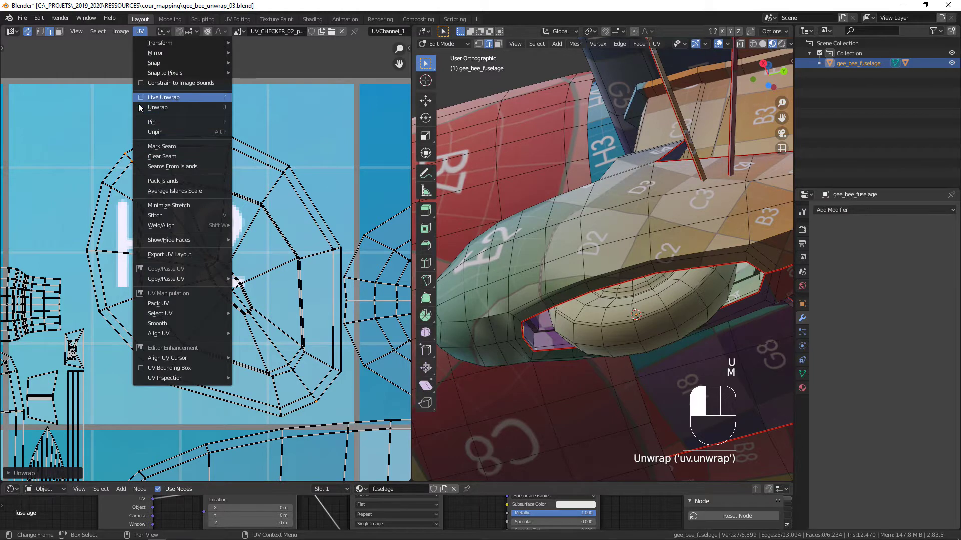
pyautogui.click(140, 107)
pyautogui.hotkey('ctrl', 'z')
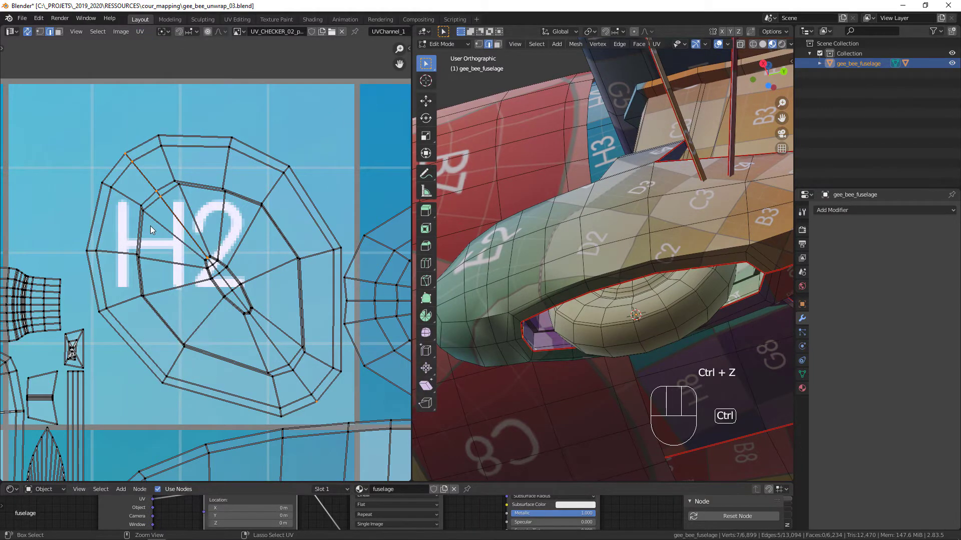
# - Reselect half of the edge loop across the wheel well's UV island and mark those edges as a seam
pyautogui.keyDown('alt'); pyautogui.click(142, 178); pyautogui.keyUp('alt')
pyautogui.keyDown('ctrl'); pyautogui.moveTo(205, 260); pyautogui.dragTo(350, 422); pyautogui.keyUp('ctrl')
pyautogui.click(144, 31)
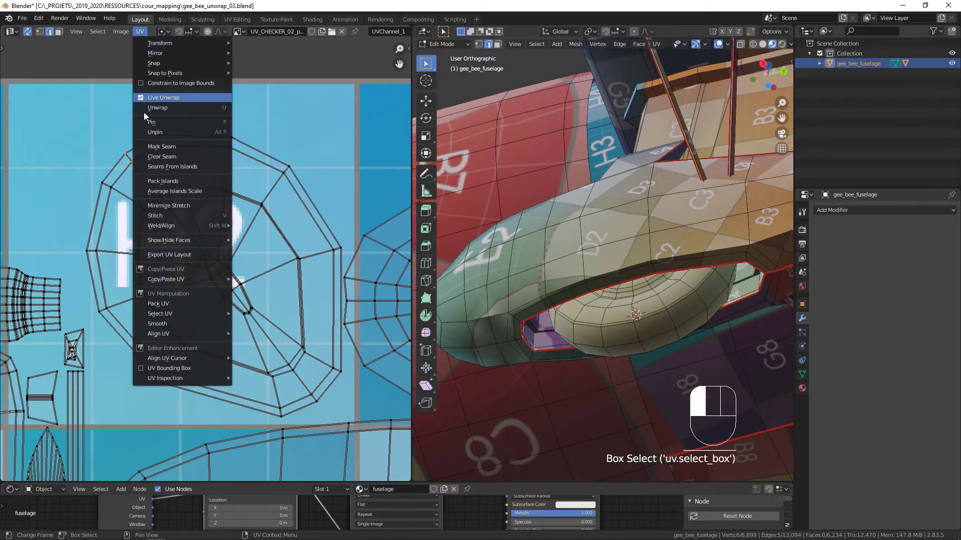
pyautogui.press('u')
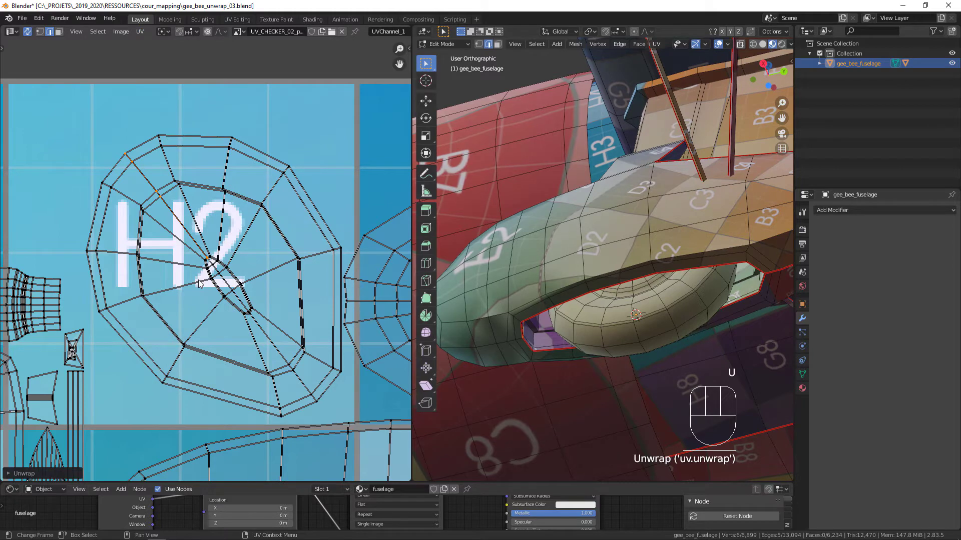
pyautogui.moveTo(197, 259); pyautogui.dragTo(200, 267, button='middle')
pyautogui.press('u')
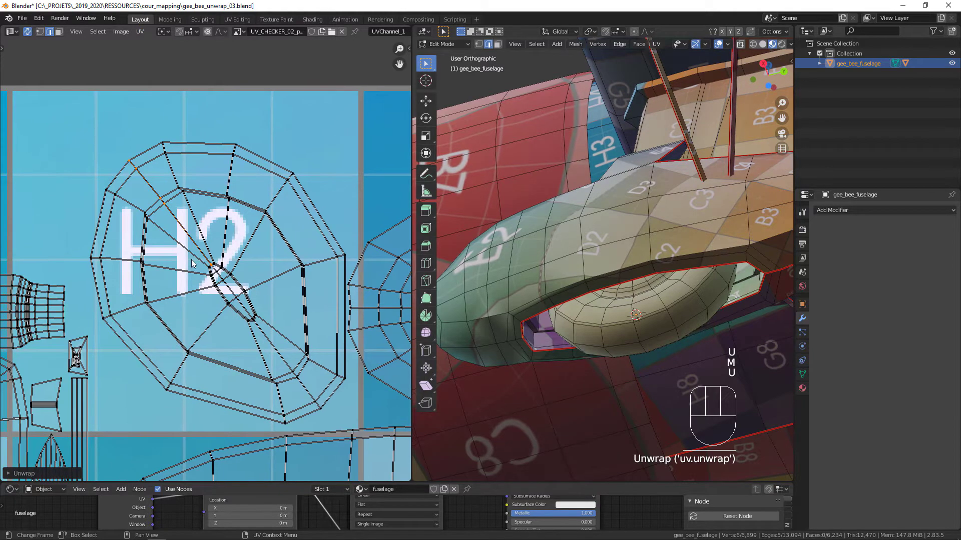
pyautogui.moveTo(530, 300); pyautogui.dragTo(566, 320, button='middle')
pyautogui.rightClick(559, 320)
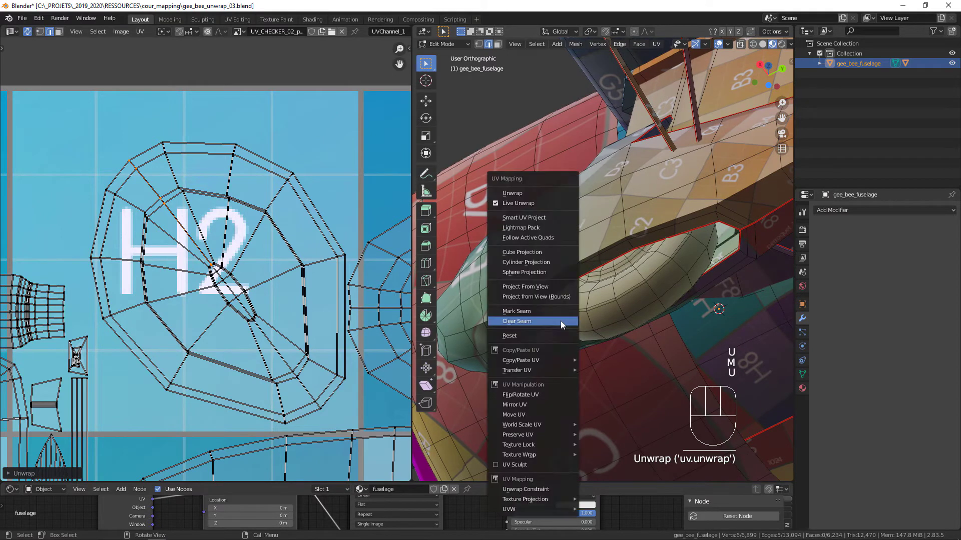
pyautogui.click(560, 320)
# - Select the circular edge loops around the hub on both sides of the wheel
pyautogui.keyDown('shift'); pyautogui.moveTo(274, 267); pyautogui.dragTo(253, 251, button='middle'); pyautogui.keyUp('shift')
pyautogui.keyDown('ctrl'); pyautogui.moveTo(283, 275); pyautogui.dragTo(287, 235, button='middle'); pyautogui.keyUp('ctrl')
pyautogui.click(613, 290)
pyautogui.moveTo(613, 290); pyautogui.dragTo(646, 307, button='middle')
pyautogui.keyDown('shift'); pyautogui.moveTo(645, 307); pyautogui.dragTo(597, 274, button='middle'); pyautogui.keyUp('shift')
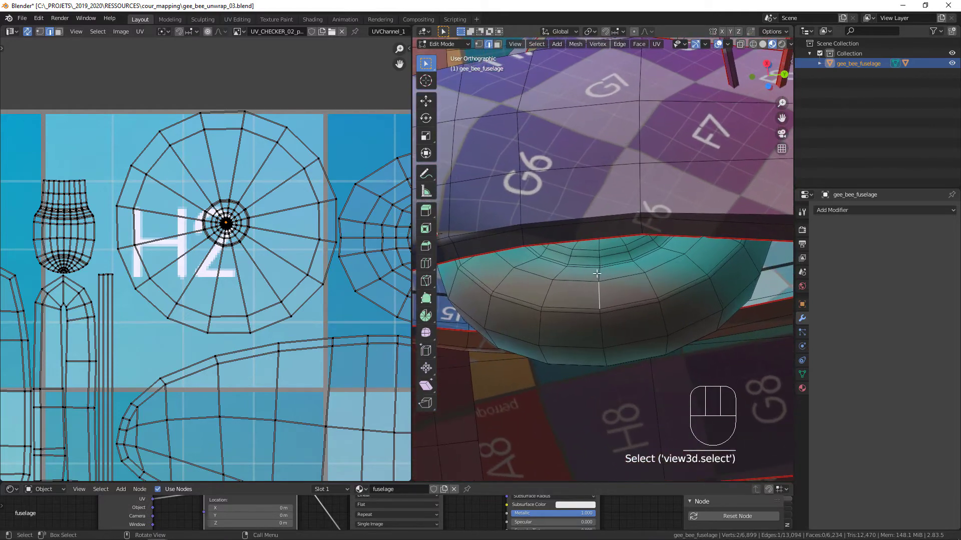
pyautogui.keyDown('alt'); pyautogui.click(610, 267); pyautogui.keyUp('alt')
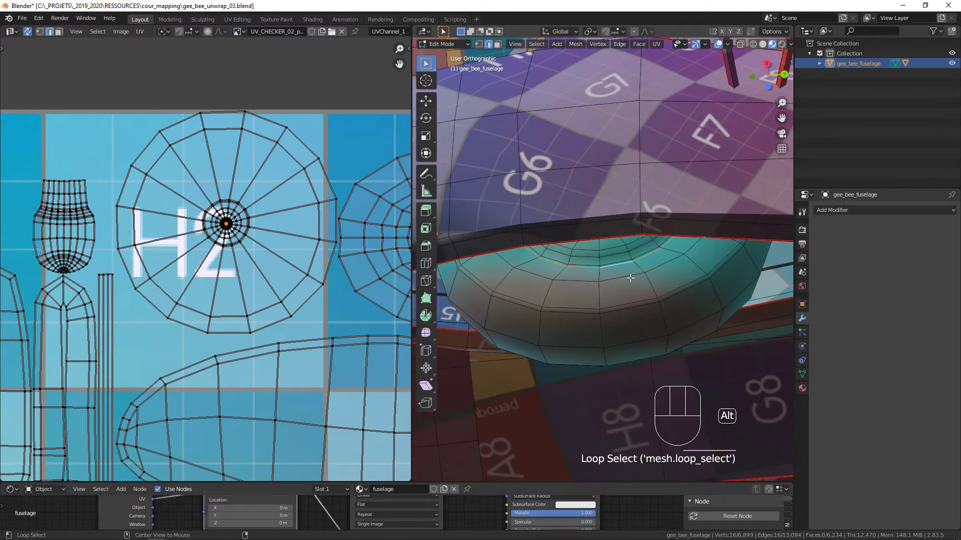
pyautogui.moveTo(620, 288); pyautogui.dragTo(548, 286, button='middle')
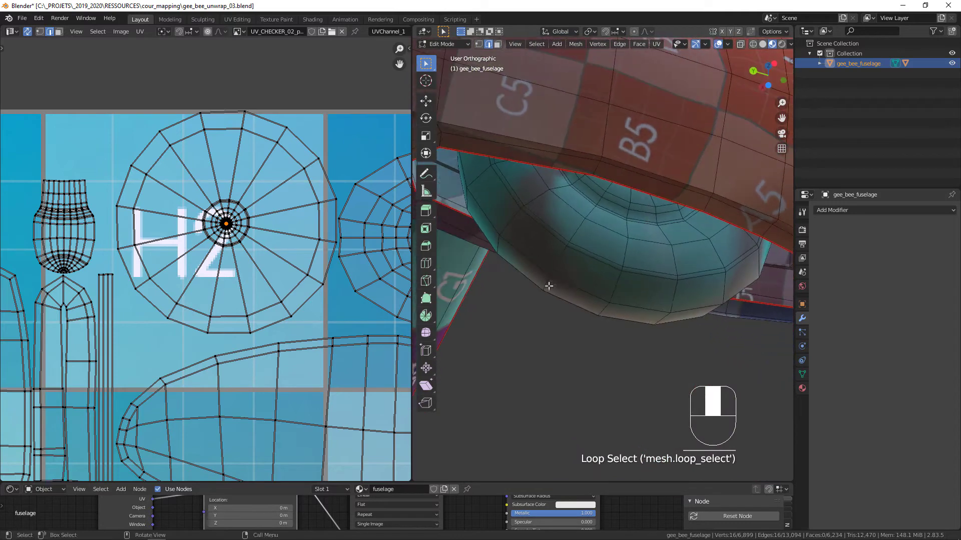
pyautogui.moveTo(610, 215)
pyautogui.mouseDown(button='middle')
pyautogui.moveTo(612, 235)
pyautogui.moveTo(604, 224)
pyautogui.mouseUp(button='middle')
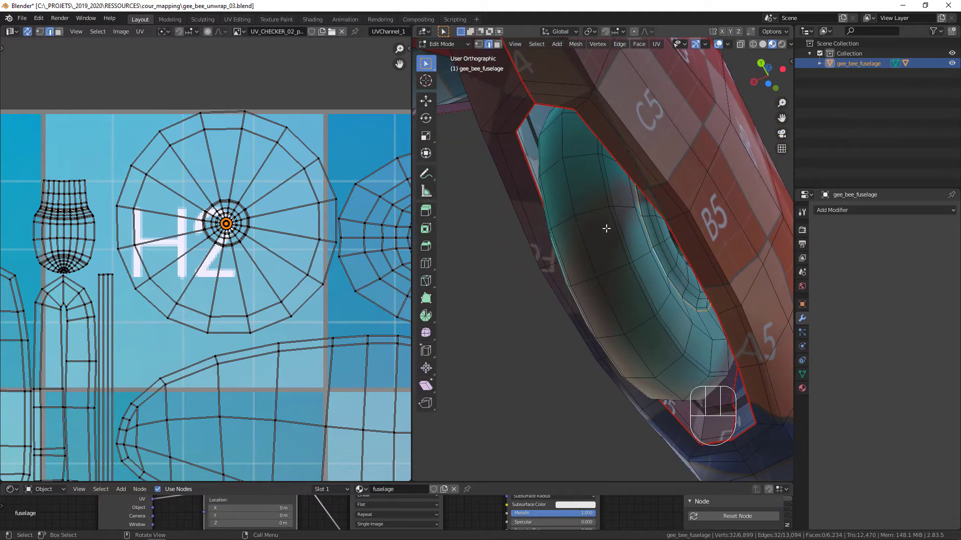
# - Mark as seams the wheel's hub loops, a radial edge line across the tyre's UV island, and the short loop across the adjacent L-shaped strip
pyautogui.rightClick(605, 229)
pyautogui.click(606, 230)
pyautogui.keyDown('shift'); pyautogui.moveTo(320, 230); pyautogui.dragTo(176, 220, button='middle'); pyautogui.keyUp('shift')
pyautogui.moveTo(576, 220); pyautogui.dragTo(549, 207, button='middle')
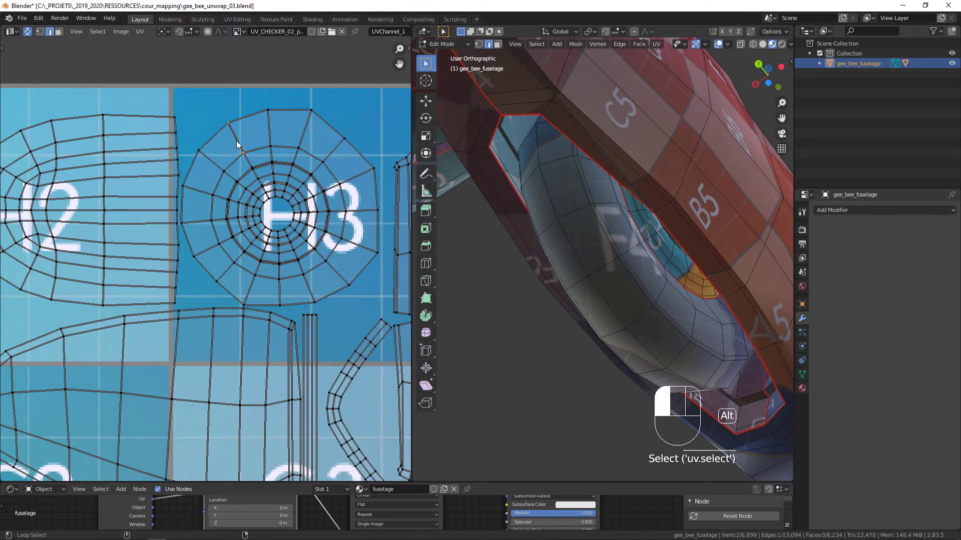
pyautogui.moveTo(605, 245); pyautogui.dragTo(603, 249, button='middle')
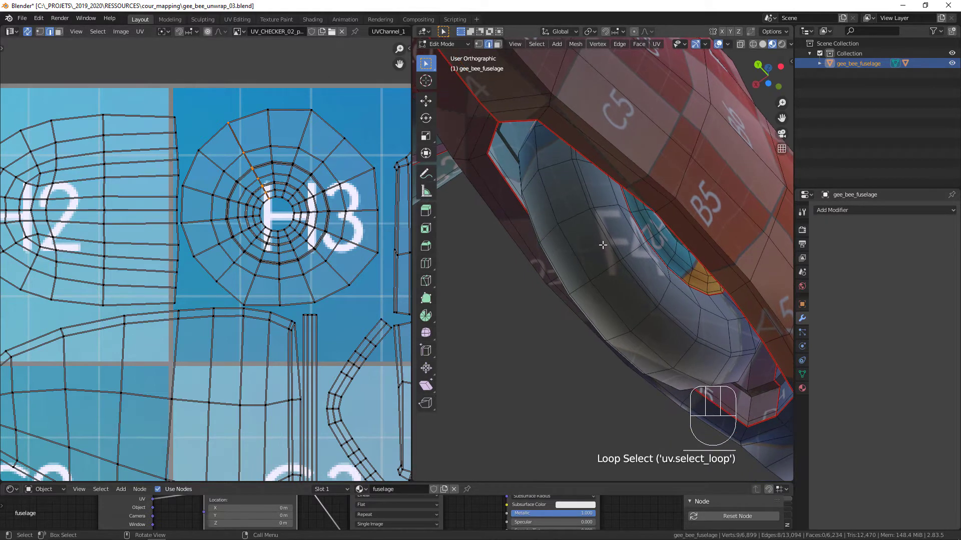
pyautogui.rightClick(602, 245)
pyautogui.click(603, 246)
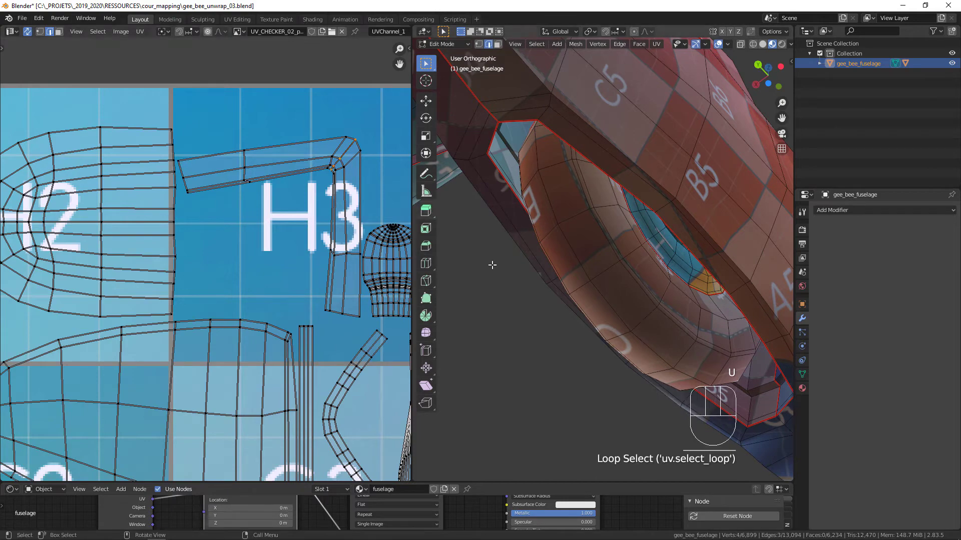
pyautogui.press('u')
pyautogui.click(584, 259)
# - Select the upper edges along both sides of the second wheel fairing where it meets the landing gear leg
pyautogui.keyDown('shift'); pyautogui.moveTo(587, 277); pyautogui.dragTo(566, 255, button='middle'); pyautogui.keyUp('shift')
pyautogui.keyDown('ctrl'); pyautogui.moveTo(565, 255); pyautogui.dragTo(500, 305, button='middle'); pyautogui.keyUp('ctrl')
pyautogui.moveTo(566, 200)
pyautogui.keyDown('ctrl'); pyautogui.mouseDown(button='middle')
pyautogui.moveTo(577, 180)
pyautogui.moveTo(561, 195)
pyautogui.mouseUp(button='middle'); pyautogui.keyUp('ctrl')
pyautogui.moveTo(560, 195); pyautogui.dragTo(668, 163, button='middle')
pyautogui.keyDown('shift'); pyautogui.moveTo(667, 163); pyautogui.dragTo(650, 195, button='middle'); pyautogui.keyUp('shift')
pyautogui.keyDown('ctrl'); pyautogui.moveTo(651, 195); pyautogui.dragTo(679, 111, button='middle'); pyautogui.keyUp('ctrl')
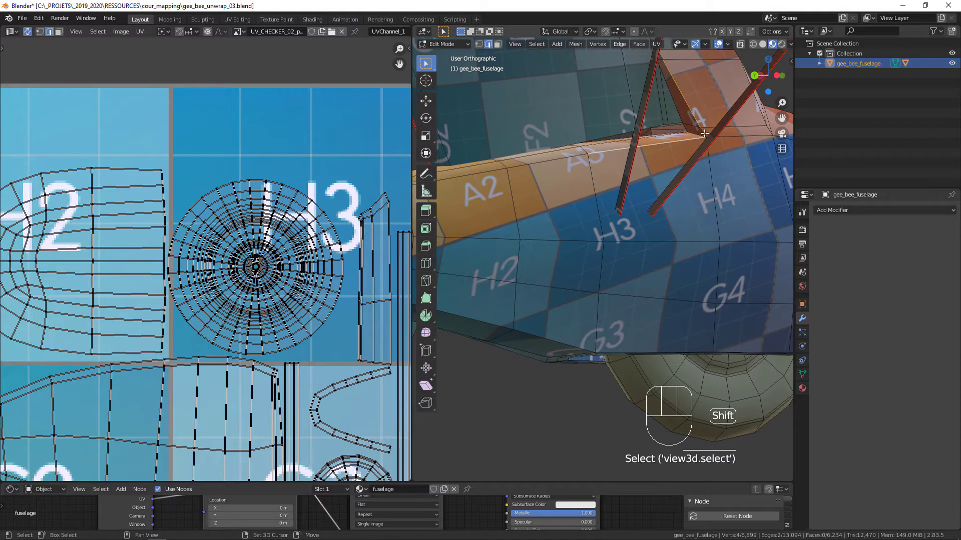
pyautogui.moveTo(502, 186); pyautogui.dragTo(636, 191, button='middle')
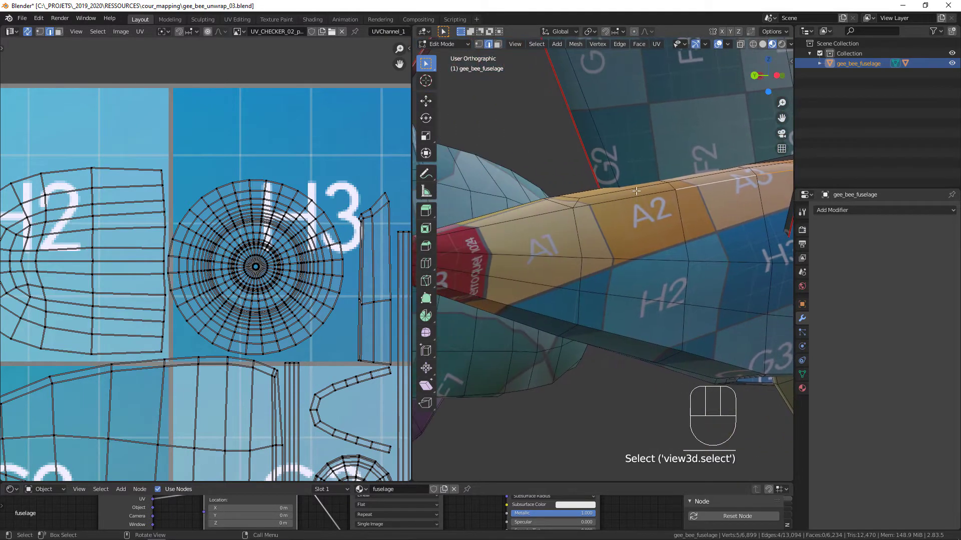
pyautogui.moveTo(558, 209); pyautogui.dragTo(597, 164, button='middle')
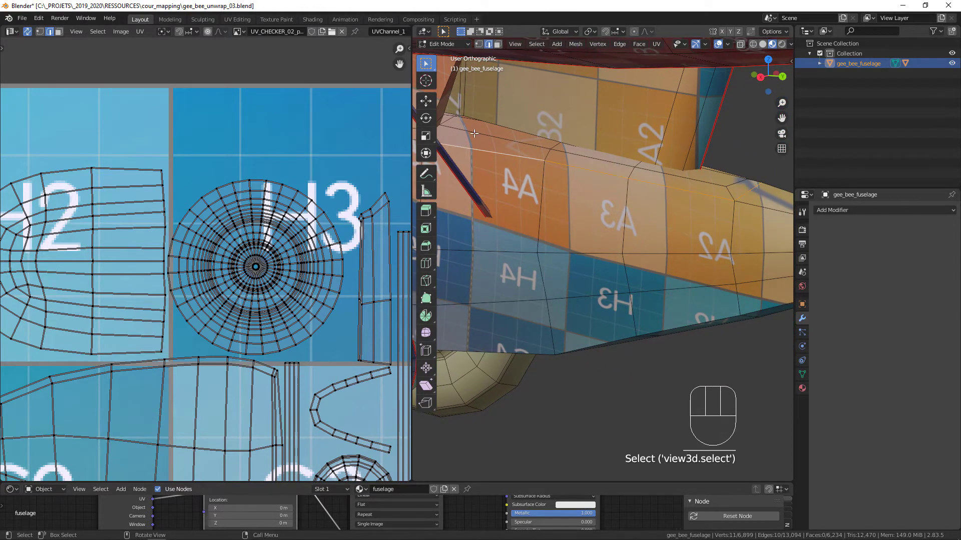
pyautogui.moveTo(474, 134); pyautogui.dragTo(665, 201, button='middle')
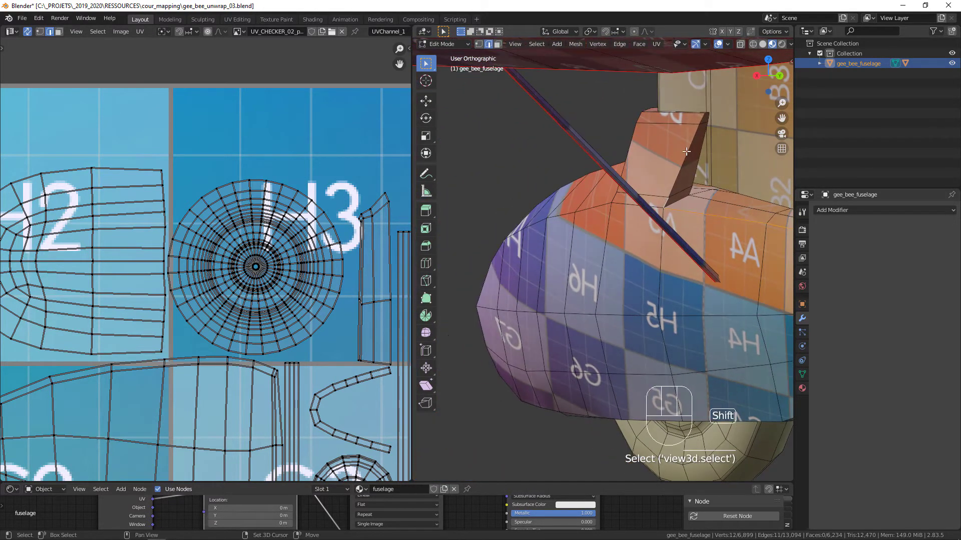
pyautogui.moveTo(703, 119); pyautogui.dragTo(519, 195, button='middle')
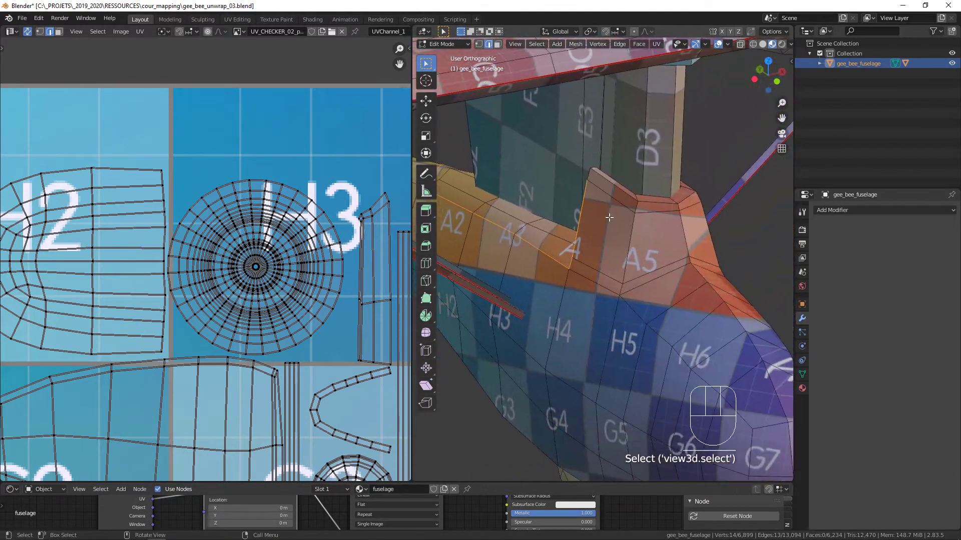
# - Extend the selection around the raised front at the leg's base, undoing wrong picks, and mark the whole junction outline as a seam
pyautogui.keyDown('ctrl'); pyautogui.moveTo(609, 211); pyautogui.dragTo(585, 163, button='middle'); pyautogui.keyUp('ctrl')
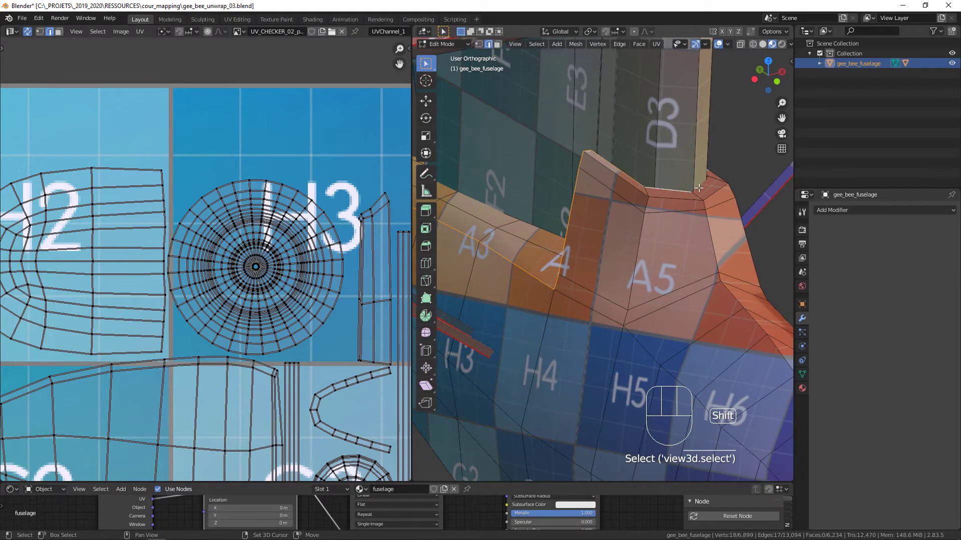
pyautogui.moveTo(714, 183); pyautogui.dragTo(586, 214, button='middle')
pyautogui.hotkey('ctrl', 'z')
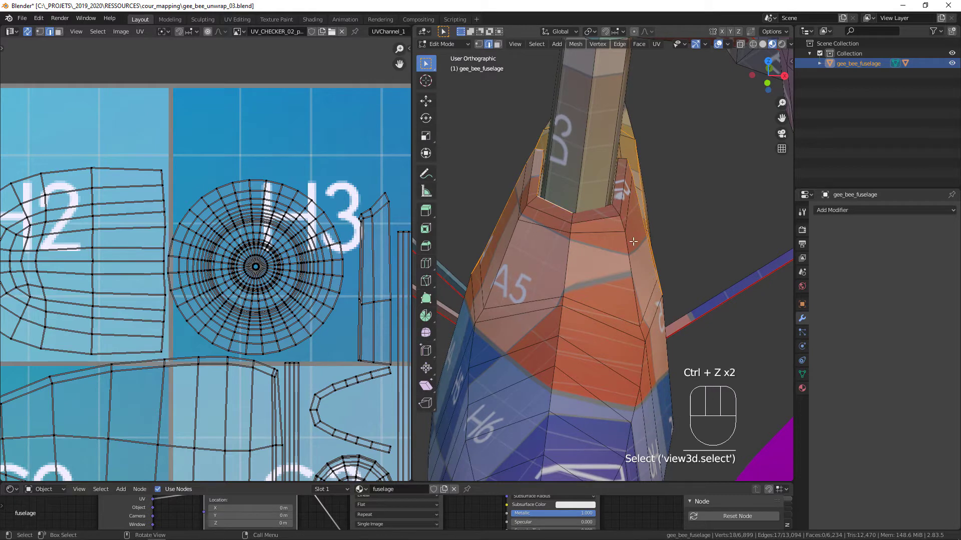
pyautogui.moveTo(633, 242); pyautogui.dragTo(610, 215, button='middle')
pyautogui.keyDown('ctrl'); pyautogui.moveTo(610, 215); pyautogui.dragTo(605, 208, button='middle'); pyautogui.keyUp('ctrl')
pyautogui.press('u')
pyautogui.click(605, 208)
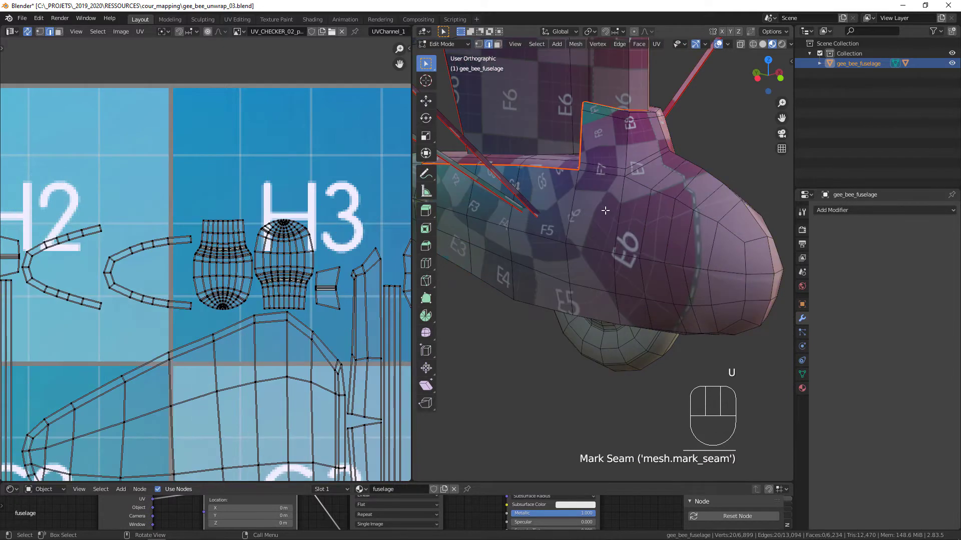
# - Locate the second wheel fairing's UV island in the UV editor by selecting its centre-line edge loop
pyautogui.keyDown('ctrl'); pyautogui.moveTo(689, 219); pyautogui.dragTo(624, 244, button='middle'); pyautogui.keyUp('ctrl')
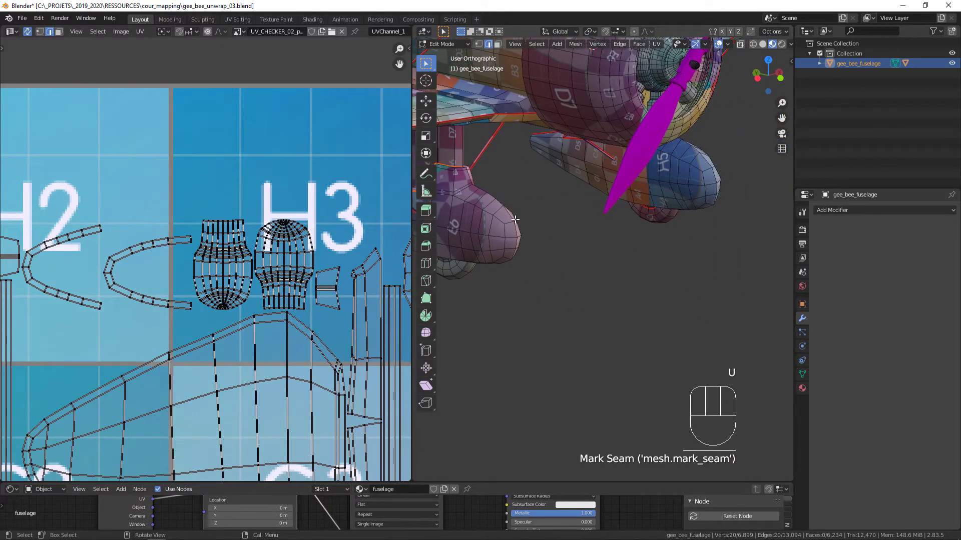
pyautogui.scroll(-8, 326, 325)
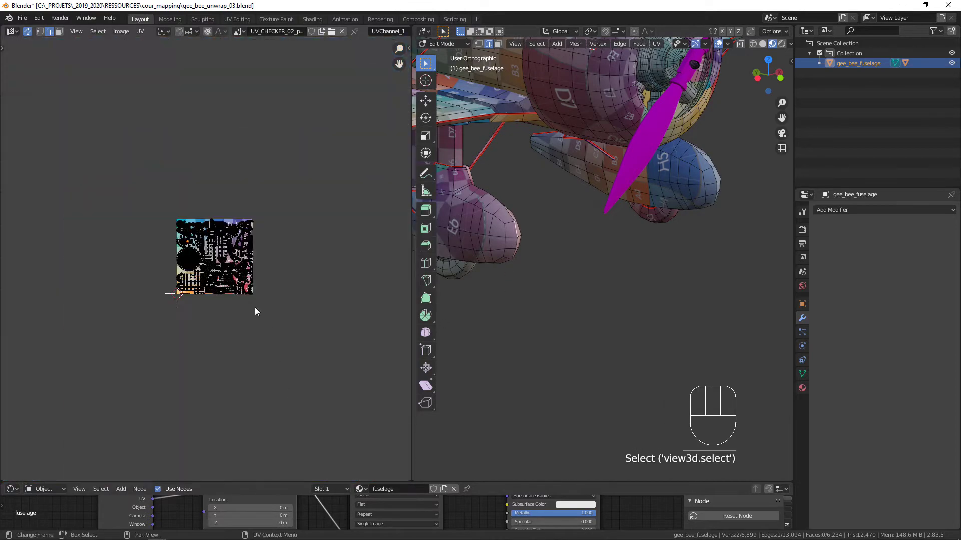
pyautogui.keyDown('ctrl'); pyautogui.moveTo(255, 311); pyautogui.dragTo(140, 205, button='middle'); pyautogui.keyUp('ctrl')
pyautogui.keyDown('shift'); pyautogui.moveTo(140, 205); pyautogui.dragTo(223, 240, button='middle'); pyautogui.keyUp('shift')
pyautogui.keyDown('ctrl'); pyautogui.moveTo(223, 240); pyautogui.dragTo(206, 275, button='middle'); pyautogui.keyUp('ctrl')
pyautogui.keyDown('shift'); pyautogui.moveTo(205, 275); pyautogui.dragTo(261, 257, button='middle'); pyautogui.keyUp('shift')
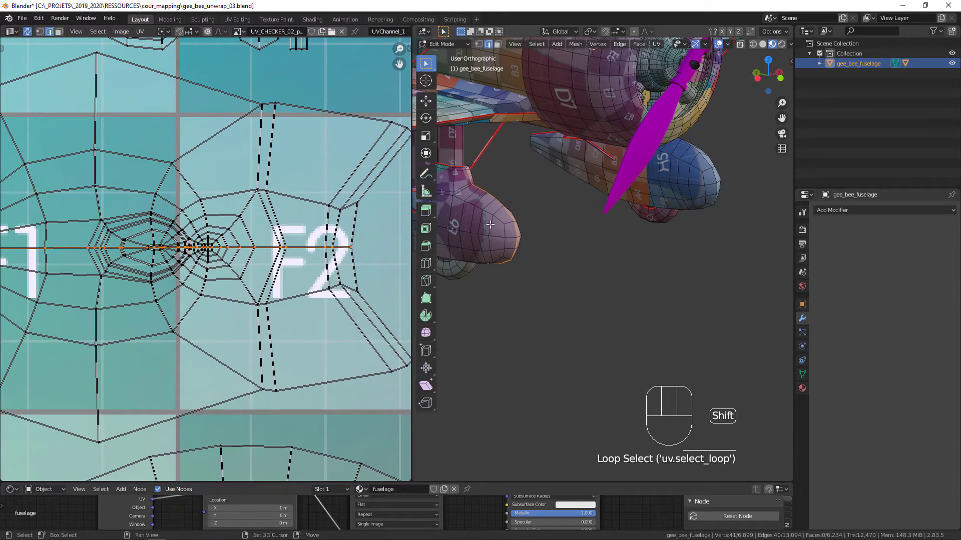
# - Select the edge loop around the wheel opening under the second fairing and mark it as a seam
pyautogui.keyDown('shift'); pyautogui.moveTo(489, 223); pyautogui.dragTo(610, 147, button='middle'); pyautogui.keyUp('shift')
pyautogui.keyDown('ctrl'); pyautogui.moveTo(539, 276); pyautogui.dragTo(508, 207, button='middle'); pyautogui.keyUp('ctrl')
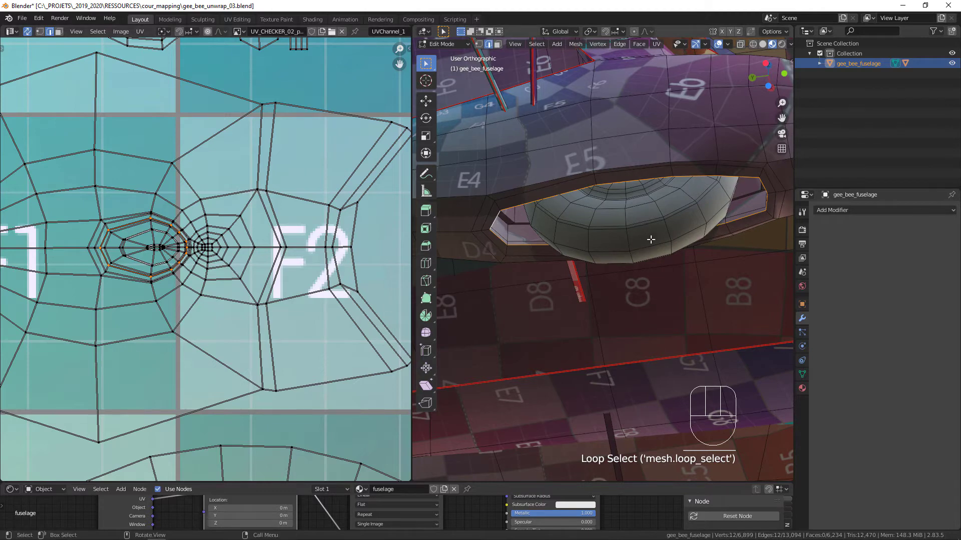
pyautogui.press('u')
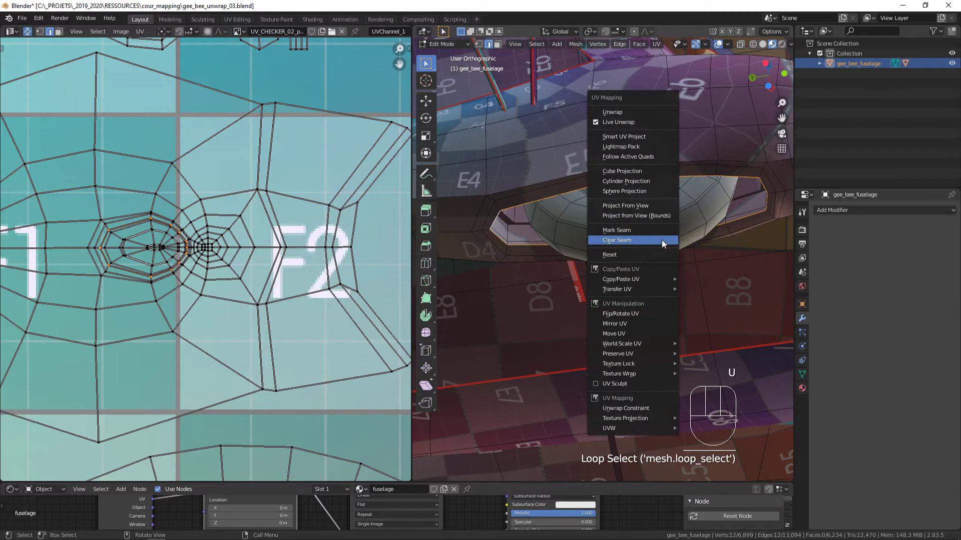
pyautogui.click(625, 230)
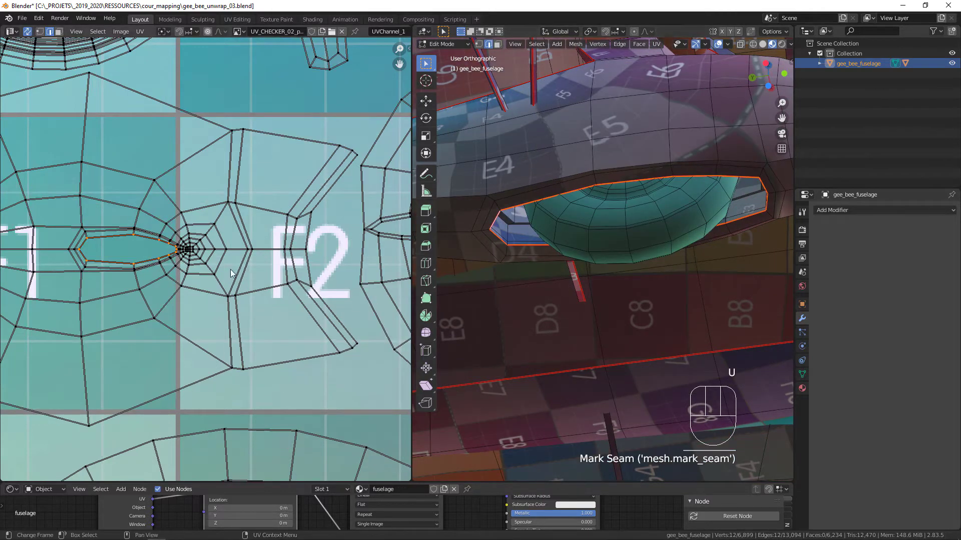
# - Select the fairing's centre-line edges from the wheel opening to the tail in its UV island and mark them as a seam
pyautogui.keyDown('shift'); pyautogui.moveTo(113, 254); pyautogui.dragTo(312, 272, button='middle'); pyautogui.keyUp('shift')
pyautogui.click(248, 267)
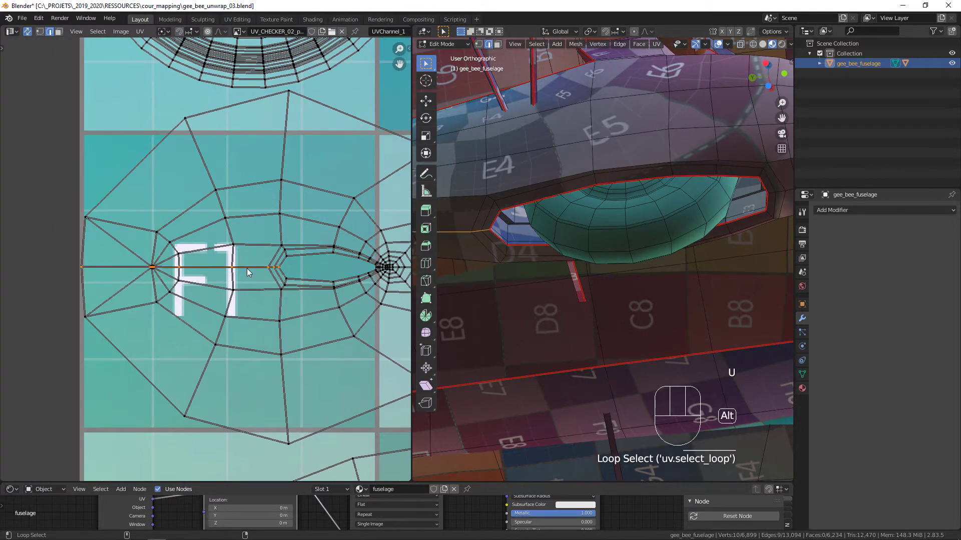
pyautogui.moveTo(481, 242); pyautogui.dragTo(623, 227, button='middle')
pyautogui.press('u')
pyautogui.click(623, 227)
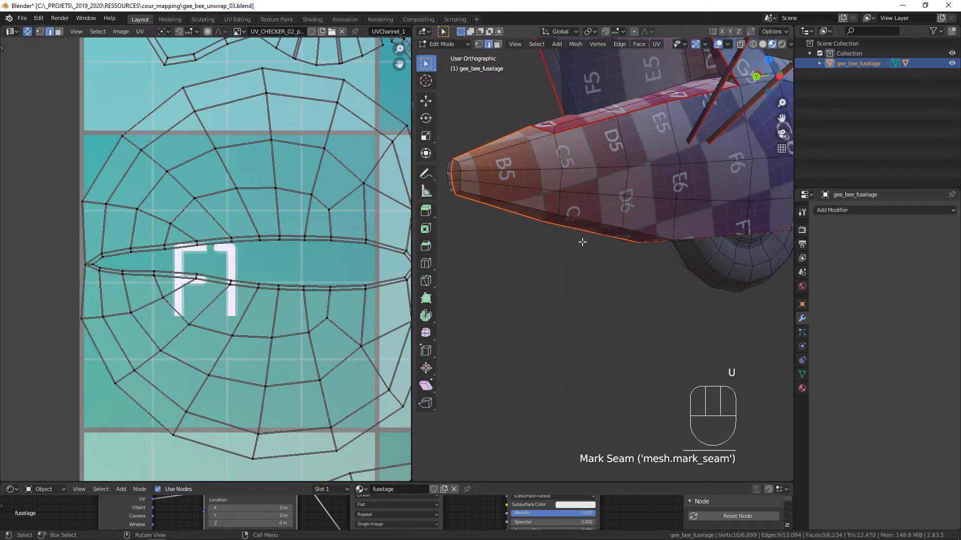
# - Select the short edge still joining the two halves at the tip of the fairing's UV island and mark it as a seam
pyautogui.keyDown('shift'); pyautogui.moveTo(144, 284); pyautogui.dragTo(118, 275, button='middle'); pyautogui.keyUp('shift')
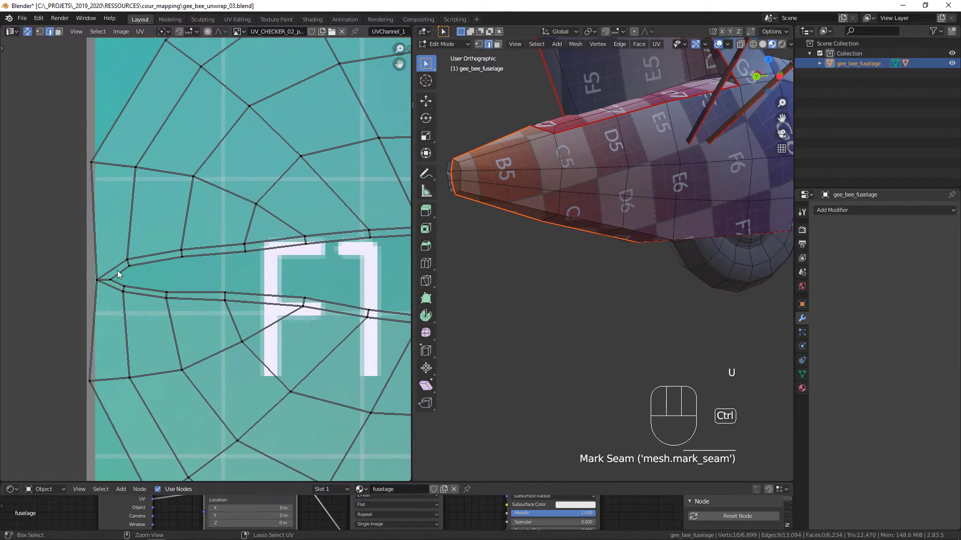
pyautogui.moveTo(475, 270); pyautogui.dragTo(562, 235, button='middle')
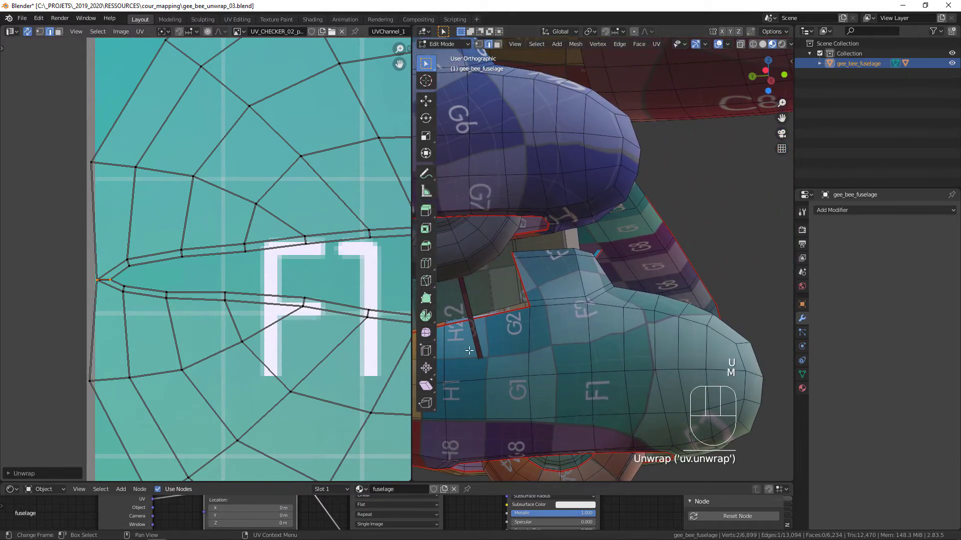
pyautogui.moveTo(468, 351); pyautogui.dragTo(665, 280, button='middle')
pyautogui.press('u')
pyautogui.click(467, 330)
# - Select the circular edge loops around the hub on both sides of the second wheel and mark them as seams
pyautogui.keyDown('ctrl'); pyautogui.moveTo(599, 222); pyautogui.dragTo(579, 174, button='middle'); pyautogui.keyUp('ctrl')
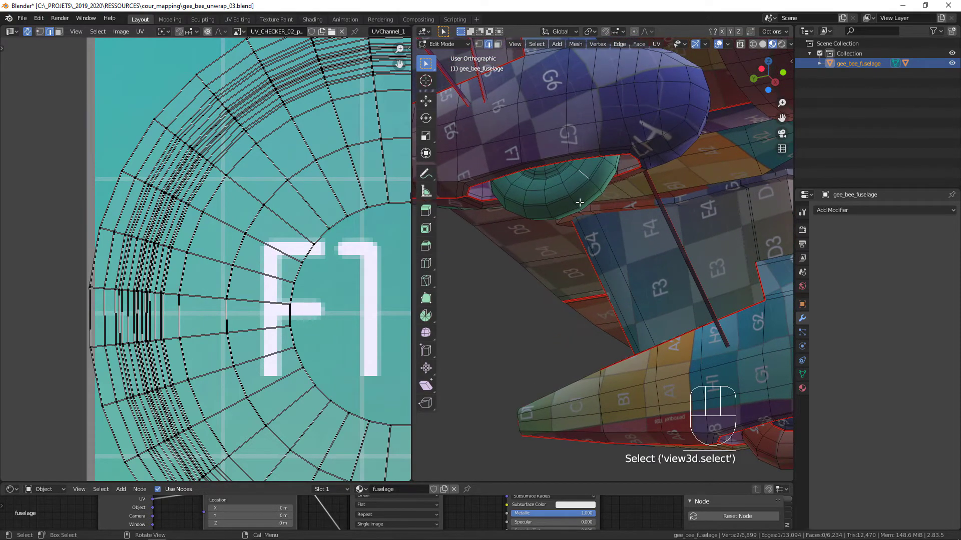
pyautogui.keyDown('shift'); pyautogui.moveTo(356, 289); pyautogui.dragTo(249, 400, button='middle'); pyautogui.keyUp('shift')
pyautogui.keyDown('shift'); pyautogui.moveTo(338, 325); pyautogui.dragTo(253, 355, button='middle'); pyautogui.keyUp('shift')
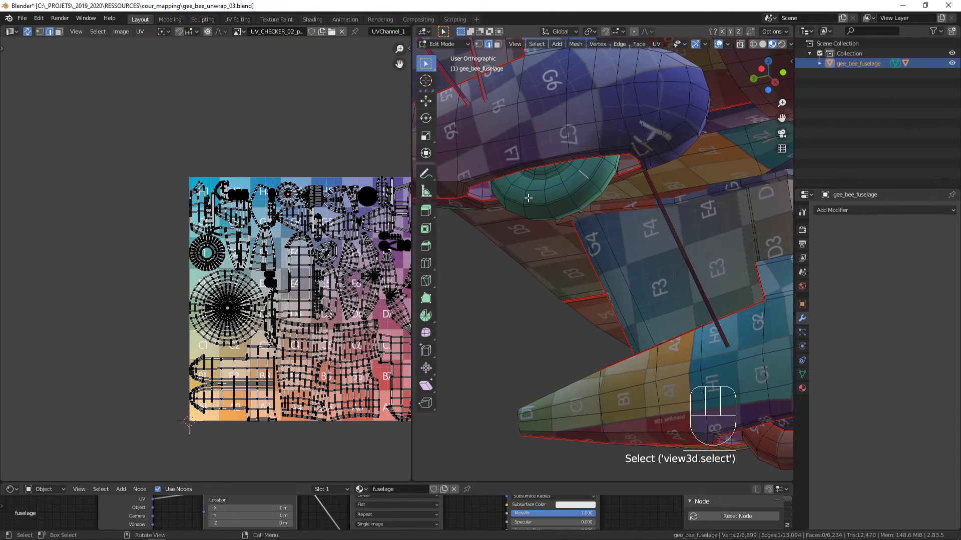
pyautogui.keyDown('ctrl'); pyautogui.moveTo(528, 198); pyautogui.dragTo(561, 150, button='middle'); pyautogui.keyUp('ctrl')
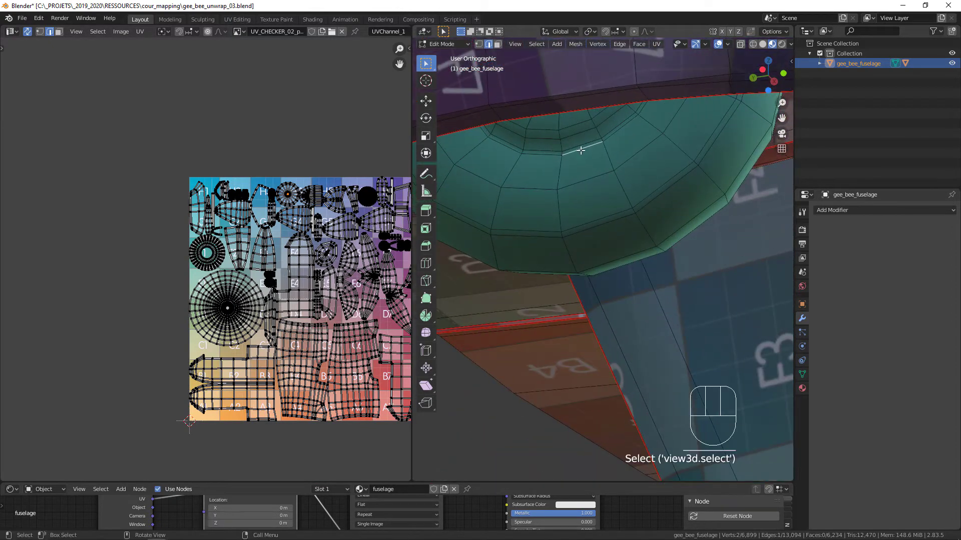
pyautogui.moveTo(584, 161); pyautogui.dragTo(610, 123, button='middle')
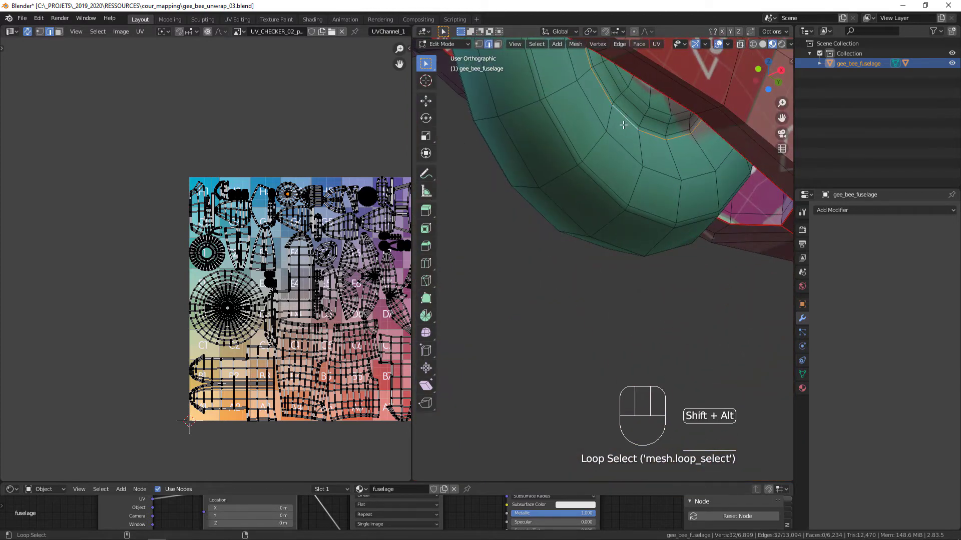
pyautogui.press('u')
pyautogui.click(623, 129)
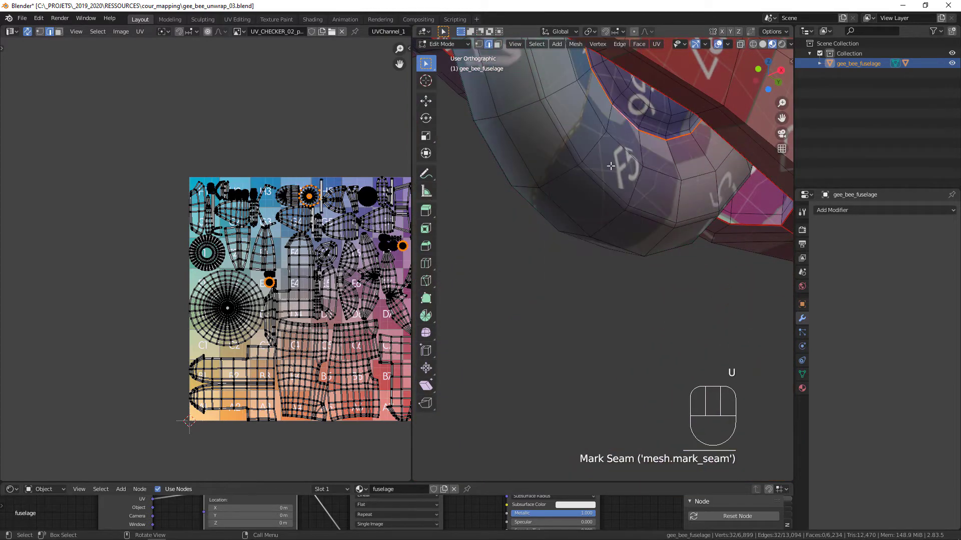
# - Locate the second tyre's UV island, select one radial edge line from outer rim to centre, and mark it as a seam
pyautogui.click(641, 149)
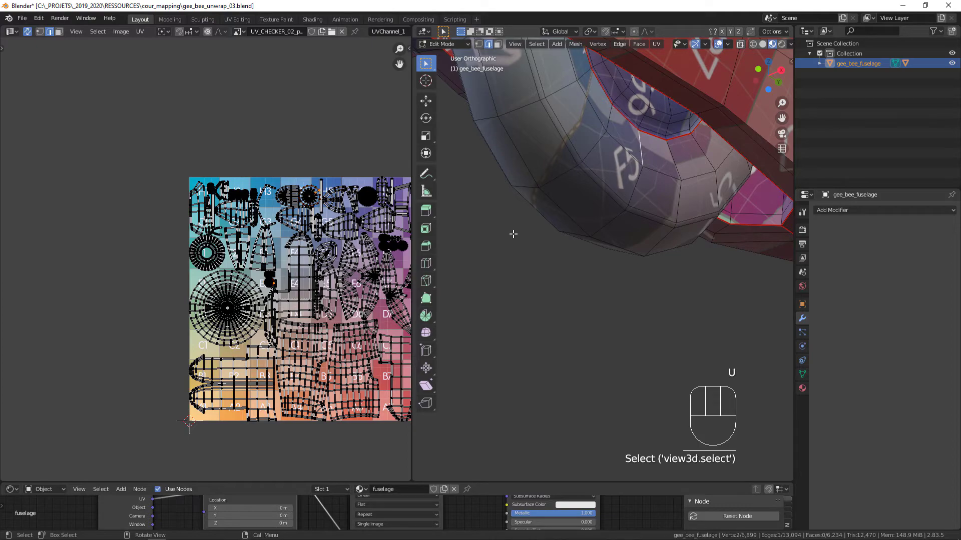
pyautogui.keyDown('shift'); pyautogui.moveTo(311, 181); pyautogui.dragTo(269, 273, button='middle'); pyautogui.keyUp('shift')
pyautogui.keyDown('ctrl'); pyautogui.moveTo(190, 273); pyautogui.dragTo(193, 318, button='middle'); pyautogui.keyUp('ctrl')
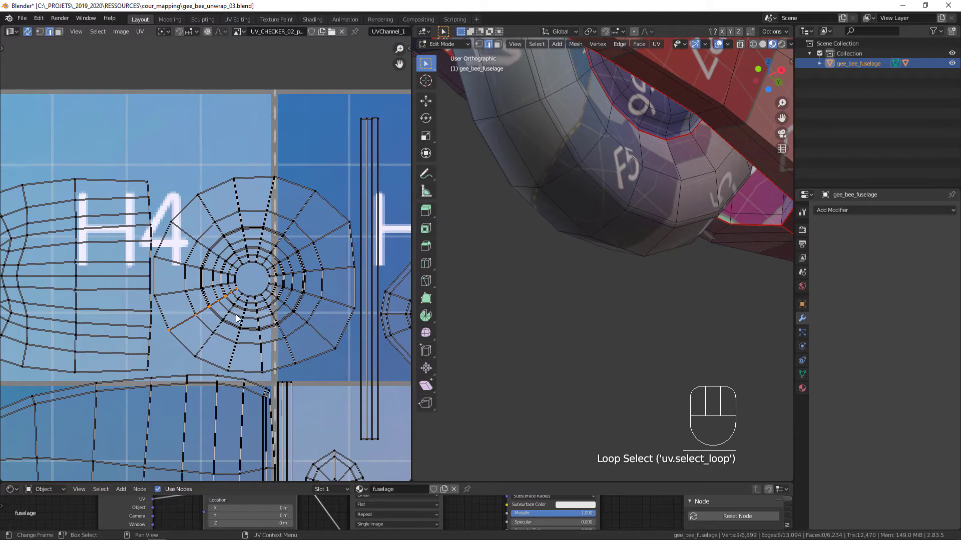
pyautogui.press('u')
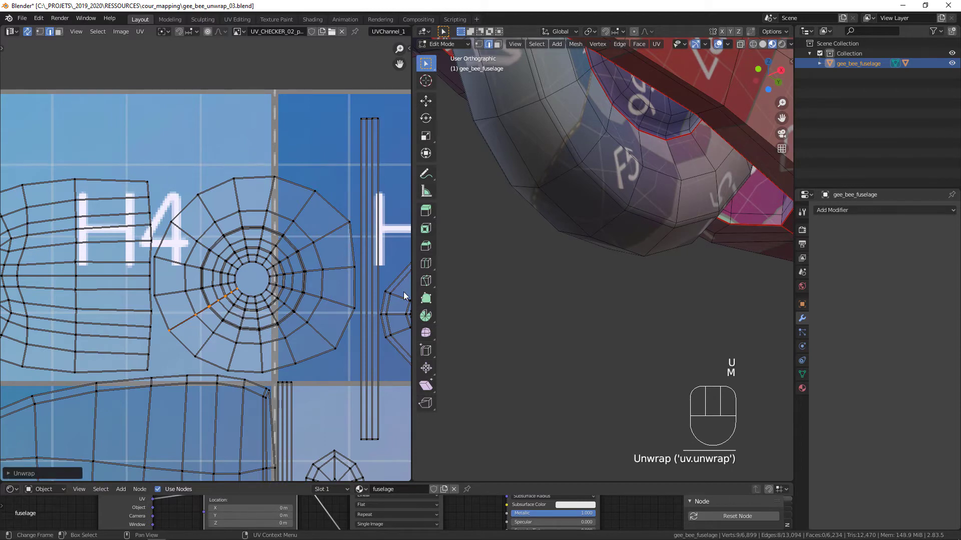
pyautogui.press('u')
pyautogui.click(553, 277)
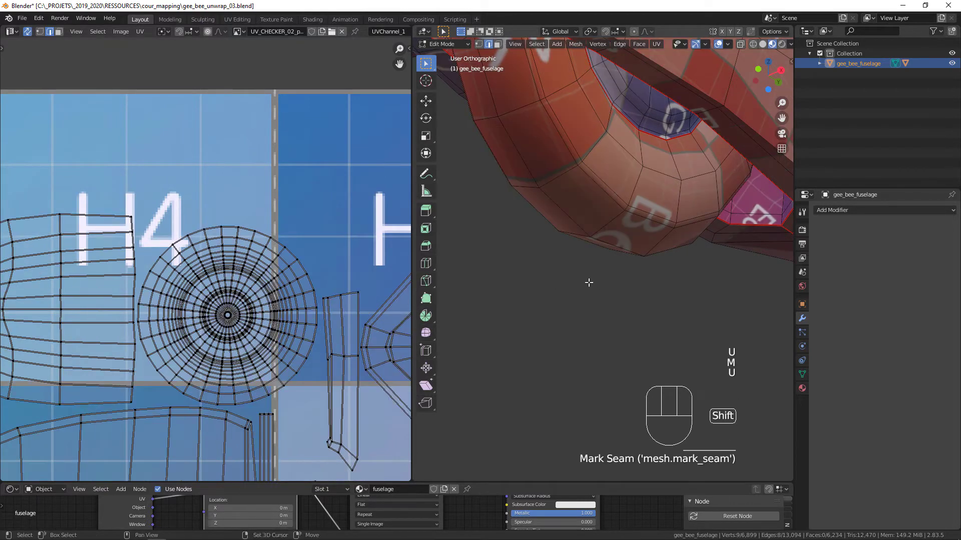
# - Select the lengthwise edge line on the rounded shaft tip protruding from the propeller hub and mark it as a seam
pyautogui.keyDown('ctrl'); pyautogui.moveTo(589, 283); pyautogui.dragTo(635, 200, button='middle'); pyautogui.keyUp('ctrl')
pyautogui.keyDown('shift'); pyautogui.moveTo(635, 200); pyautogui.dragTo(580, 250, button='middle'); pyautogui.keyUp('shift')
pyautogui.keyDown('ctrl'); pyautogui.moveTo(580, 250); pyautogui.dragTo(646, 283, button='middle'); pyautogui.keyUp('ctrl')
pyautogui.click(653, 293)
pyautogui.press('u')
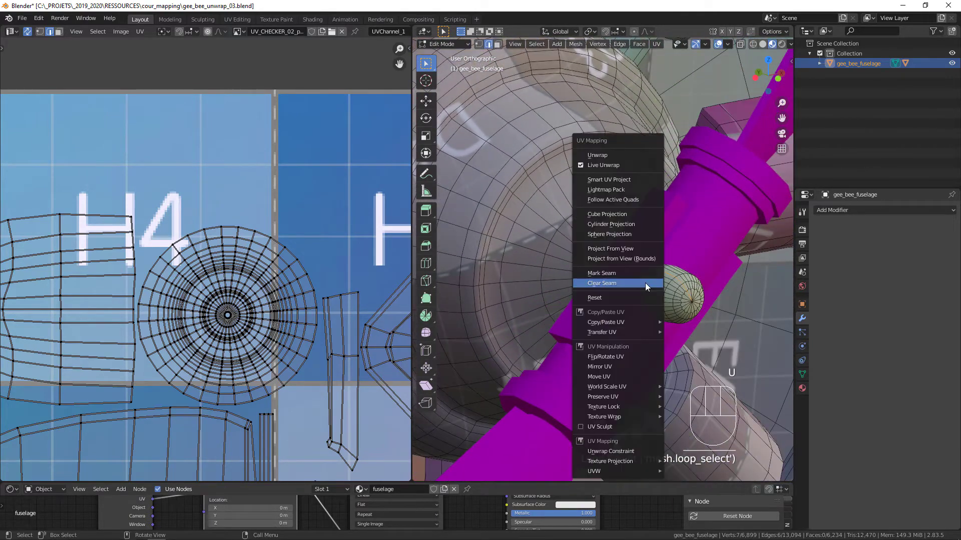
pyautogui.click(645, 284)
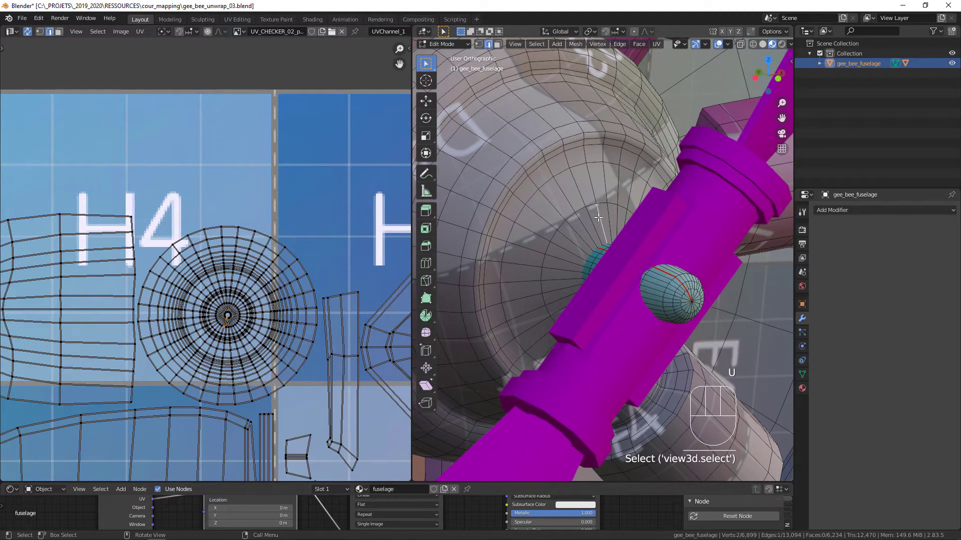
# - In front view, select a face on one engine cylinder and locate its UV island in the UV editor
pyautogui.moveTo(596, 219); pyautogui.dragTo(579, 178, button='middle')
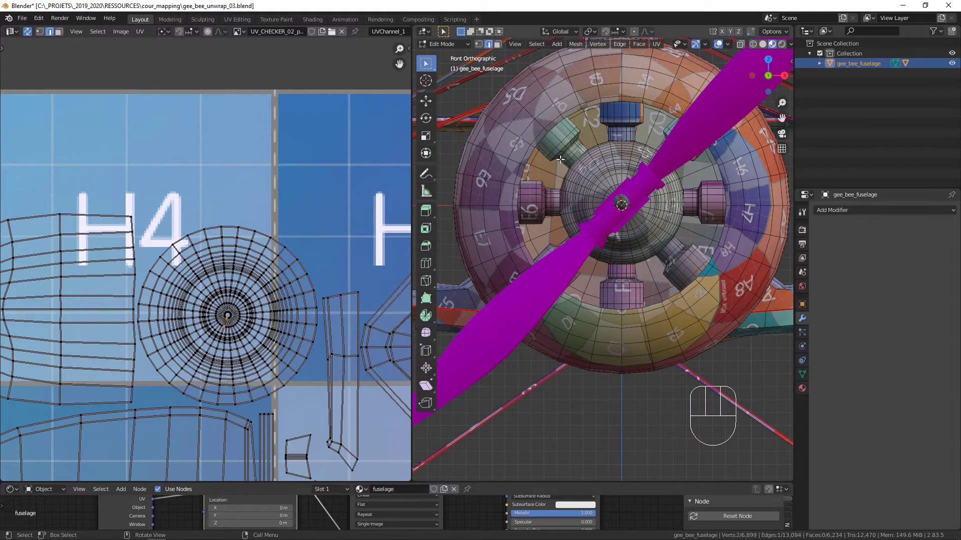
pyautogui.press('3')
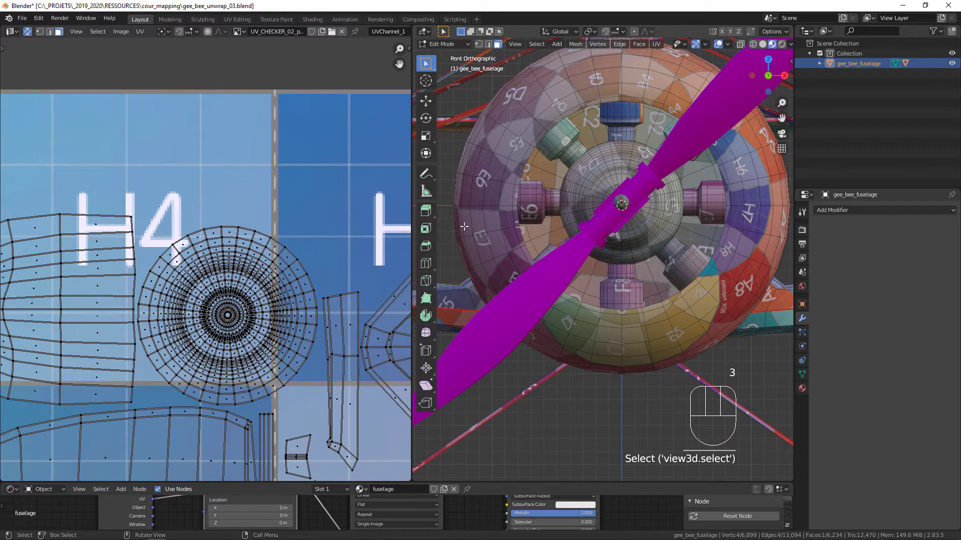
pyautogui.keyDown('shift'); pyautogui.moveTo(278, 272); pyautogui.dragTo(252, 253, button='middle'); pyautogui.keyUp('shift')
pyautogui.press('KP_Decimal')
pyautogui.keyDown('ctrl'); pyautogui.moveTo(252, 253); pyautogui.dragTo(218, 363, button='middle'); pyautogui.keyUp('ctrl')
pyautogui.moveTo(249, 231)
pyautogui.keyDown('shift'); pyautogui.mouseDown(button='middle')
pyautogui.moveTo(273, 244)
pyautogui.moveTo(263, 226)
pyautogui.mouseUp(button='middle'); pyautogui.keyUp('shift')
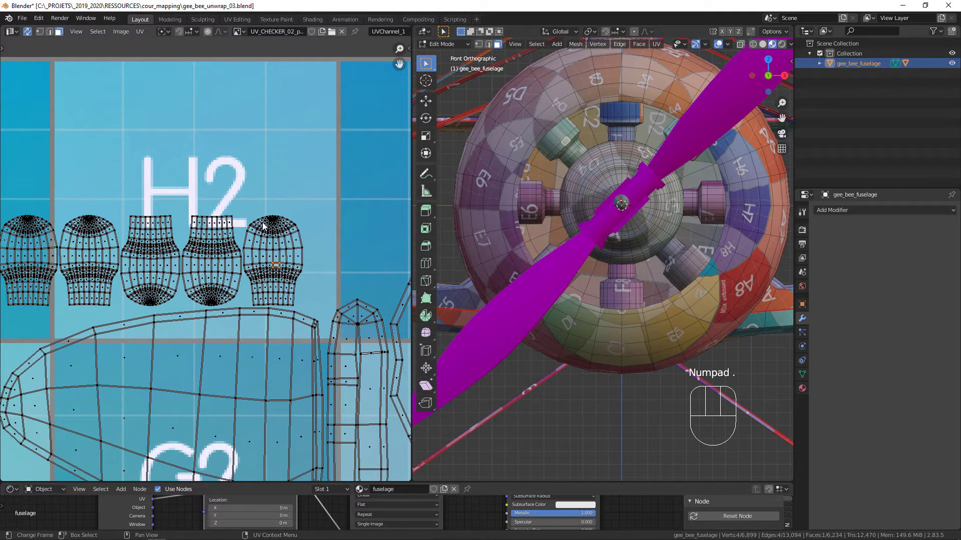
# - Examine the fuselage and engine cowling from several angles together with the remaining UV islands
pyautogui.moveTo(550, 200); pyautogui.dragTo(679, 165, button='middle')
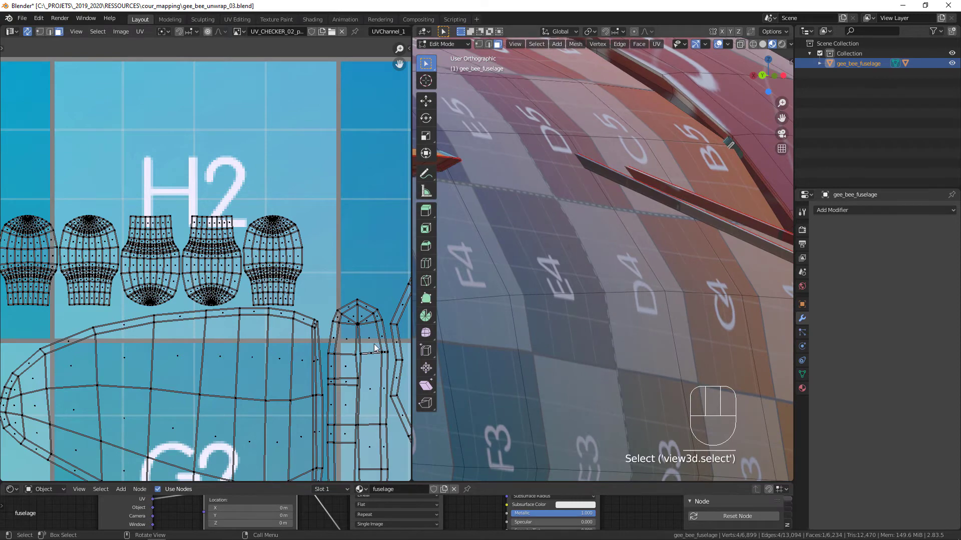
pyautogui.moveTo(290, 330); pyautogui.dragTo(253, 248, button='middle')
pyautogui.keyDown('ctrl'); pyautogui.moveTo(219, 199); pyautogui.dragTo(262, 240, button='middle'); pyautogui.keyUp('ctrl')
pyautogui.keyDown('shift'); pyautogui.moveTo(377, 373); pyautogui.dragTo(272, 260, button='middle'); pyautogui.keyUp('shift')
pyautogui.press('KP_Decimal')
pyautogui.moveTo(626, 240); pyautogui.dragTo(702, 193, button='middle')
pyautogui.moveTo(673, 166); pyautogui.dragTo(595, 173, button='middle')
pyautogui.moveTo(585, 207); pyautogui.dragTo(607, 264, button='middle')
# - In edge select mode, select the edge loop around the engine cowling's front opening and mark it as a seam
pyautogui.click(635, 147)
pyautogui.press('2')
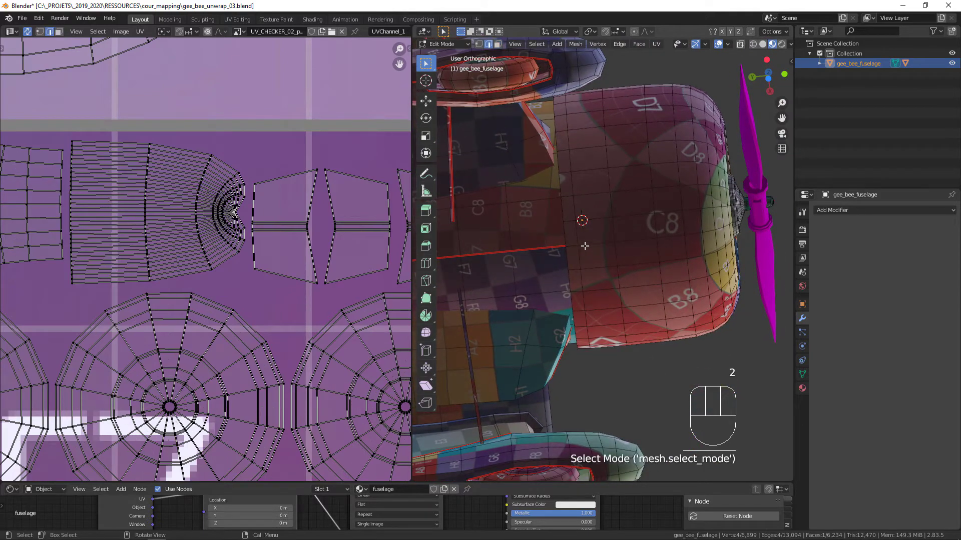
pyautogui.moveTo(644, 229); pyautogui.dragTo(677, 307, button='middle')
pyautogui.moveTo(678, 231); pyautogui.dragTo(669, 239, button='middle')
pyautogui.hotkey('ctrl', 'e')
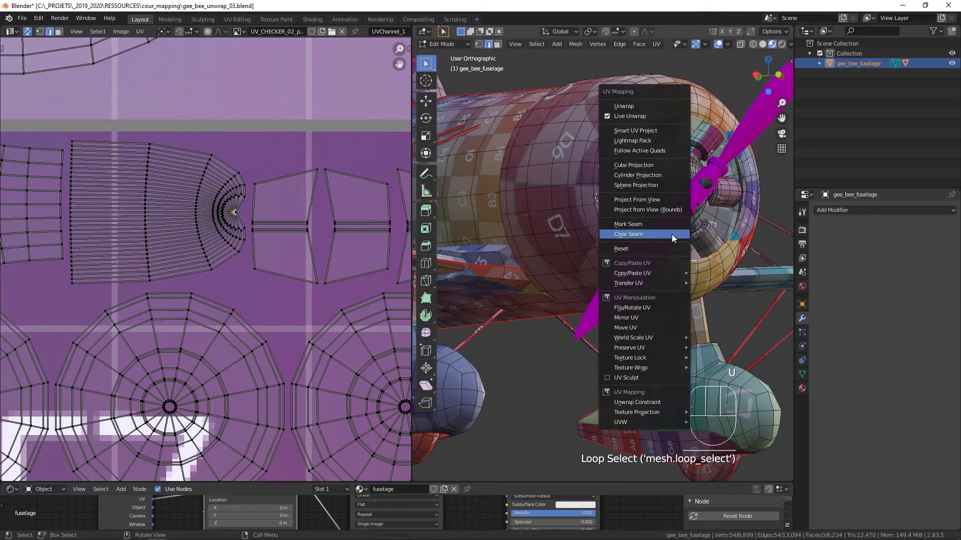
pyautogui.click(672, 236)
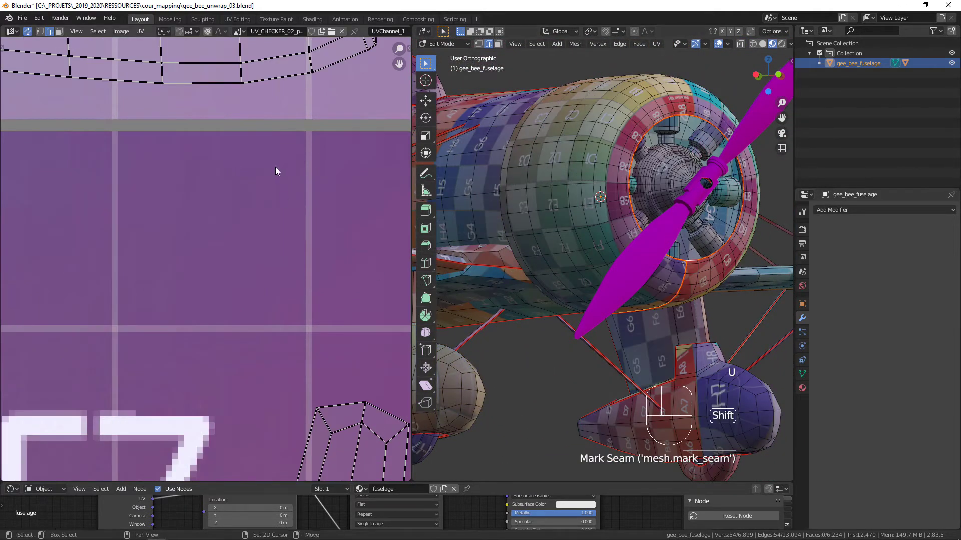
# - Review the updated UV layout and cowling checker pattern, and save the file gee_bee_unwrap_03.blend
pyautogui.keyDown('shift'); pyautogui.moveTo(275, 167); pyautogui.dragTo(262, 228, button='middle'); pyautogui.keyUp('shift')
pyautogui.keyDown('ctrl'); pyautogui.moveTo(262, 227); pyautogui.dragTo(285, 255, button='middle'); pyautogui.keyUp('ctrl')
pyautogui.moveTo(655, 222); pyautogui.dragTo(689, 258, button='middle')
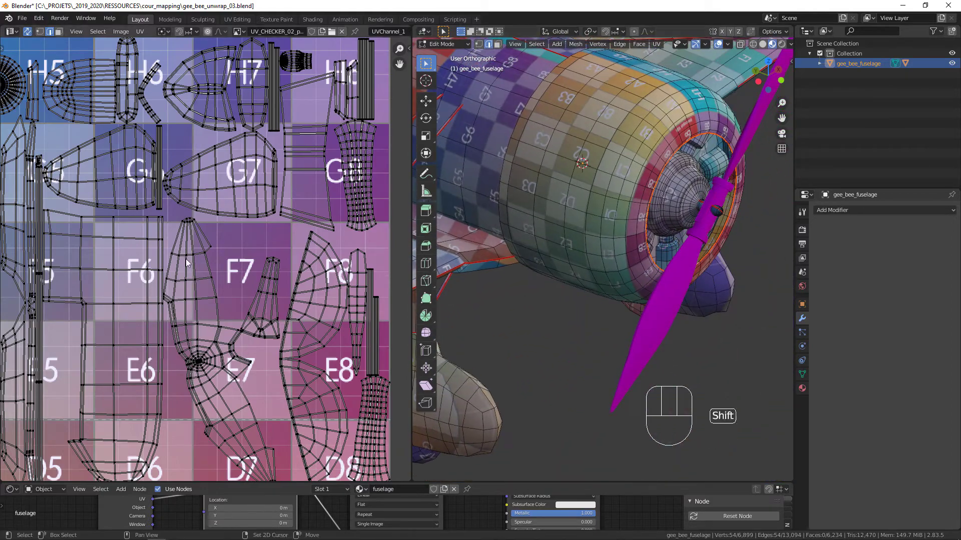
pyautogui.keyDown('shift'); pyautogui.moveTo(129, 220); pyautogui.dragTo(235, 293, button='middle'); pyautogui.keyUp('shift')
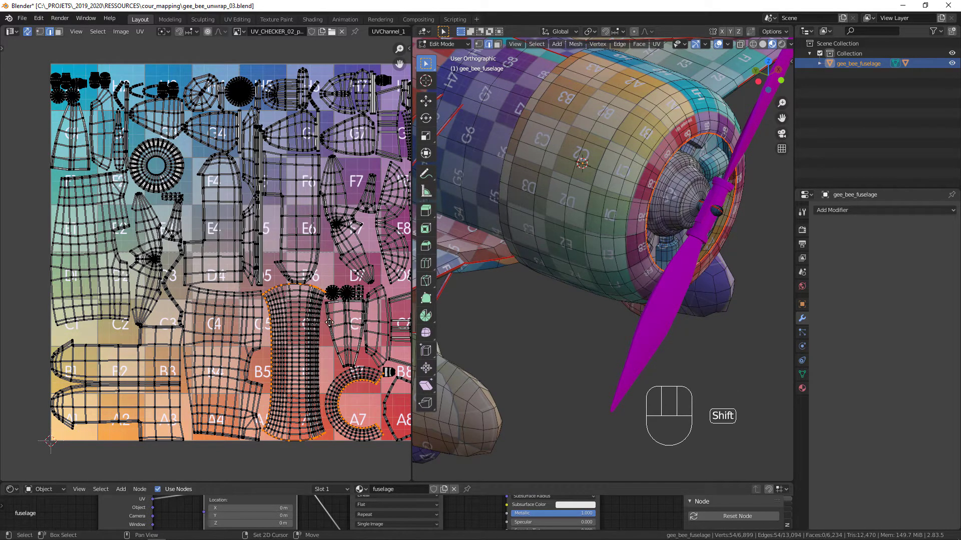
pyautogui.keyDown('shift'); pyautogui.moveTo(333, 331); pyautogui.dragTo(300, 330, button='middle'); pyautogui.keyUp('shift')
pyautogui.hotkey('ctrl', 's')
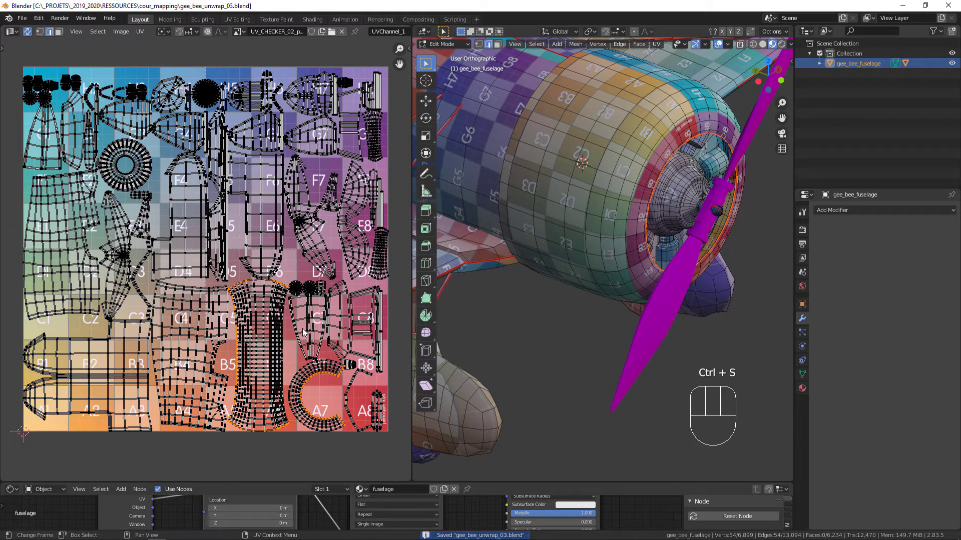
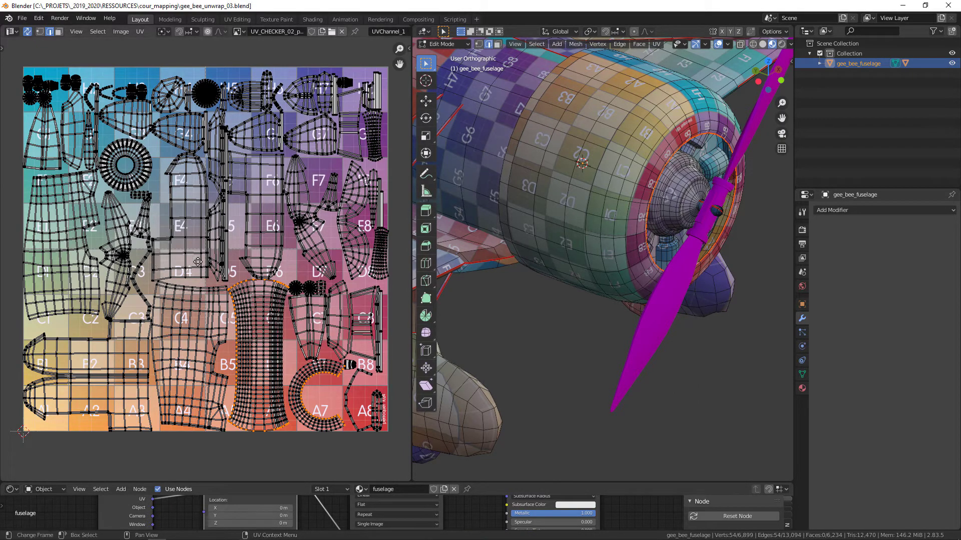
# - Select the centre-line edge loop on the first wheel fairing's UV island and mark it as a seam
pyautogui.keyDown('ctrl'); pyautogui.moveTo(152, 262); pyautogui.dragTo(191, 251, button='middle'); pyautogui.keyUp('ctrl')
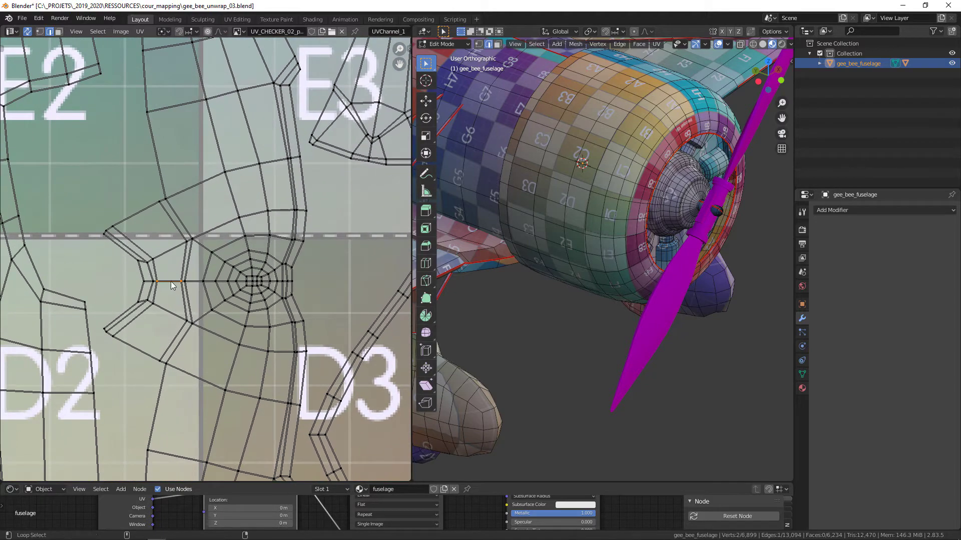
pyautogui.keyDown('shift'); pyautogui.moveTo(482, 396); pyautogui.dragTo(558, 295, button='middle'); pyautogui.keyUp('shift')
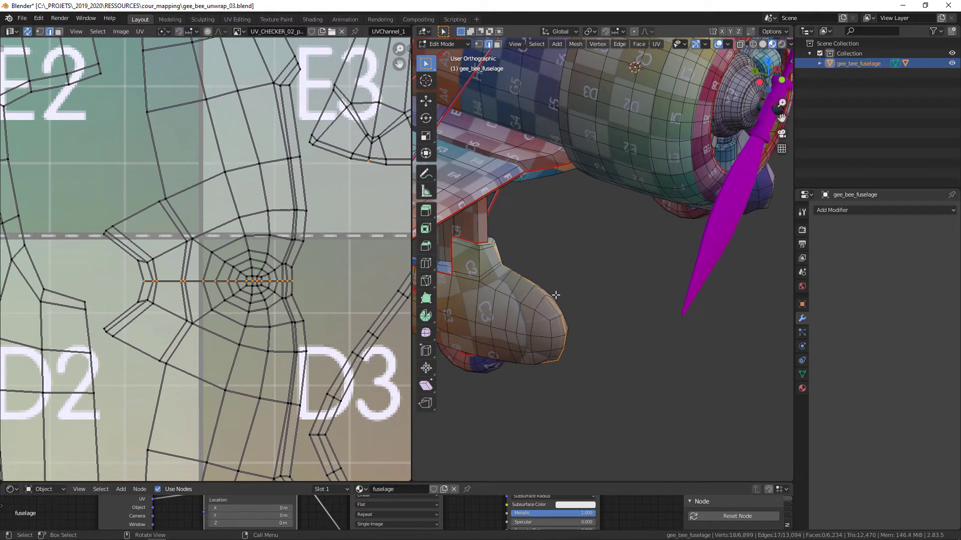
pyautogui.press('u')
pyautogui.click(557, 298)
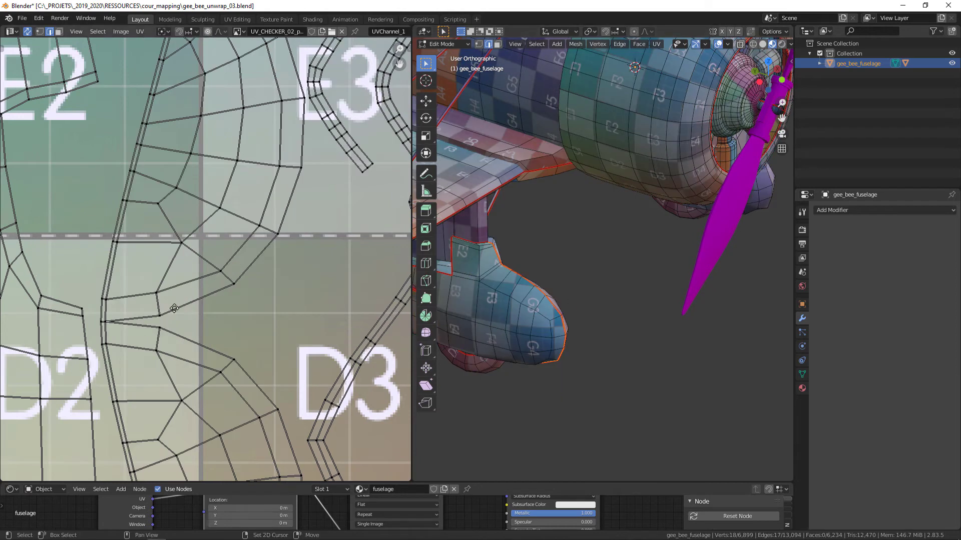
# - Select the short edge still joining the two halves of the first wheel fairing and mark it as a seam
pyautogui.keyDown('shift'); pyautogui.moveTo(174, 309); pyautogui.dragTo(211, 280, button='middle'); pyautogui.keyUp('shift')
pyautogui.keyDown('ctrl'); pyautogui.moveTo(210, 280); pyautogui.dragTo(105, 296, button='middle'); pyautogui.keyUp('ctrl')
pyautogui.moveTo(560, 265); pyautogui.dragTo(596, 280, button='middle')
pyautogui.rightClick(601, 290)
pyautogui.click(603, 290)
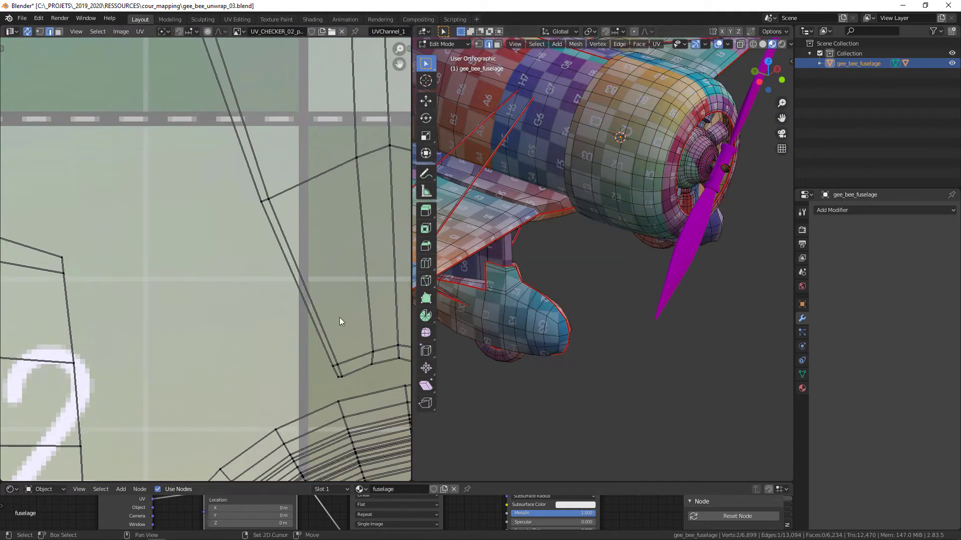
# - Locate the second wheel fairing's island near E7, select its centre-line edge loop, and mark it as a seam
pyautogui.moveTo(339, 318); pyautogui.dragTo(255, 293, button='middle')
pyautogui.keyDown('ctrl'); pyautogui.moveTo(289, 313); pyautogui.dragTo(350, 373, button='middle'); pyautogui.keyUp('ctrl')
pyautogui.moveTo(250, 253); pyautogui.dragTo(204, 262, button='middle')
pyautogui.scroll(-6, 218, 251)
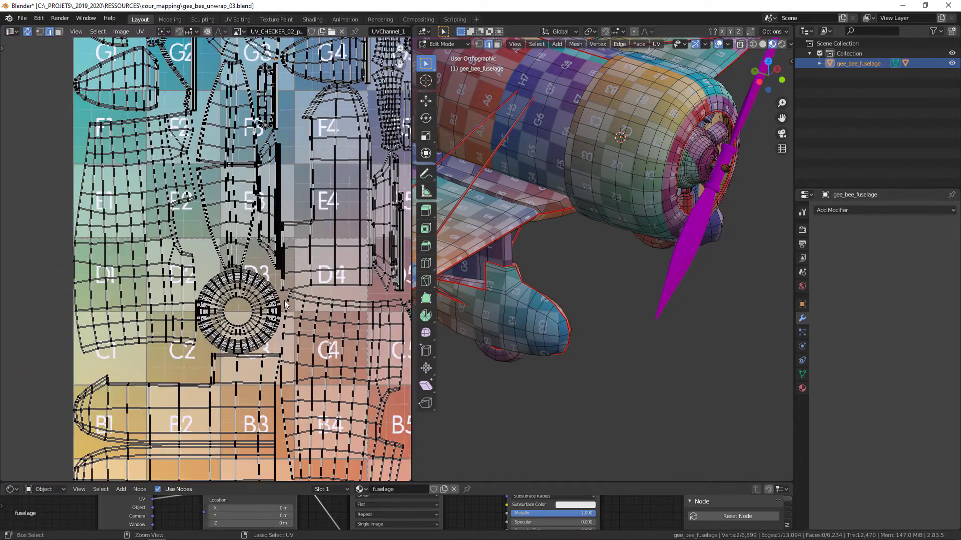
pyautogui.scroll(6, 260, 313)
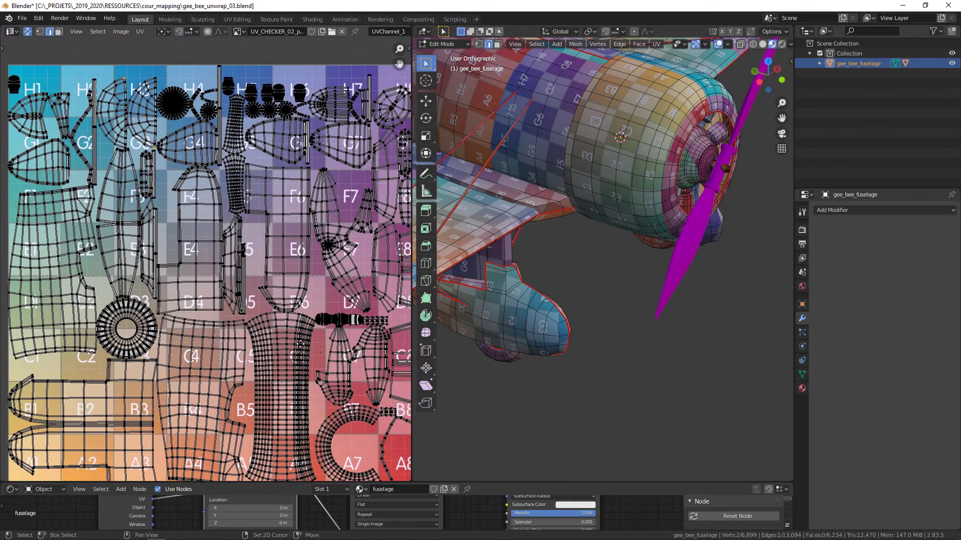
pyautogui.scroll(3, 322, 319)
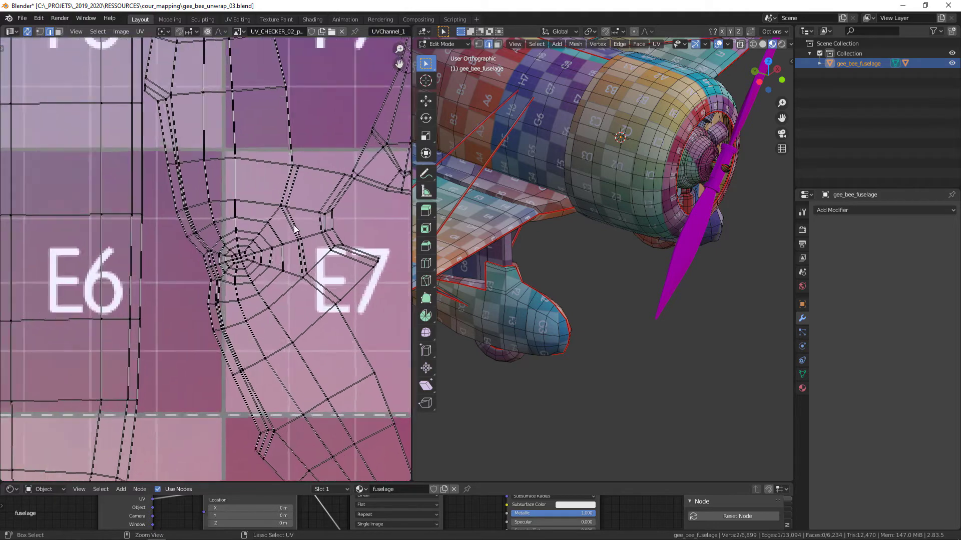
pyautogui.click(314, 234)
pyautogui.moveTo(620, 250)
pyautogui.mouseDown(button='middle')
pyautogui.moveTo(595, 245)
pyautogui.moveTo(612, 256)
pyautogui.mouseUp(button='middle')
pyautogui.rightClick(612, 251)
pyautogui.click(613, 252)
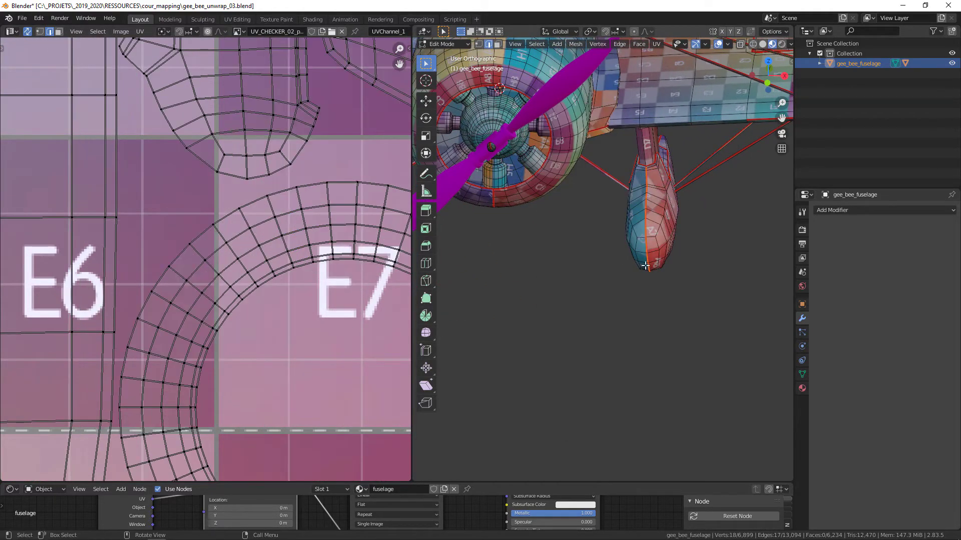
# - Under the wings, select the short edges at the tips of the strut collars and mark them as seams
pyautogui.keyDown('shift'); pyautogui.moveTo(583, 299); pyautogui.dragTo(583, 364, button='middle'); pyautogui.keyUp('shift')
pyautogui.scroll(-8, 245, 250)
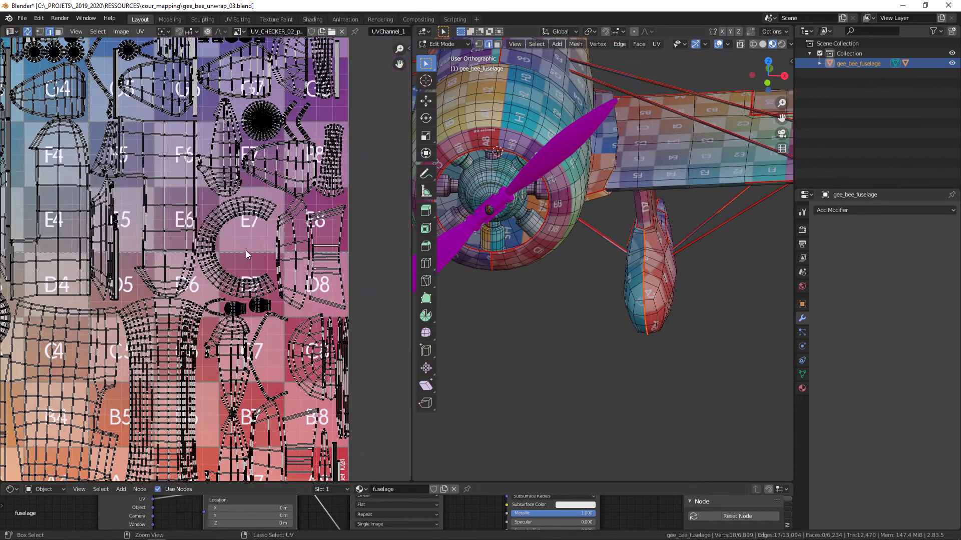
pyautogui.scroll(1, 253, 253)
pyautogui.keyDown('ctrl'); pyautogui.moveTo(252, 252); pyautogui.dragTo(230, 265, button='middle'); pyautogui.keyUp('ctrl')
pyautogui.moveTo(199, 266); pyautogui.dragTo(288, 272, button='middle')
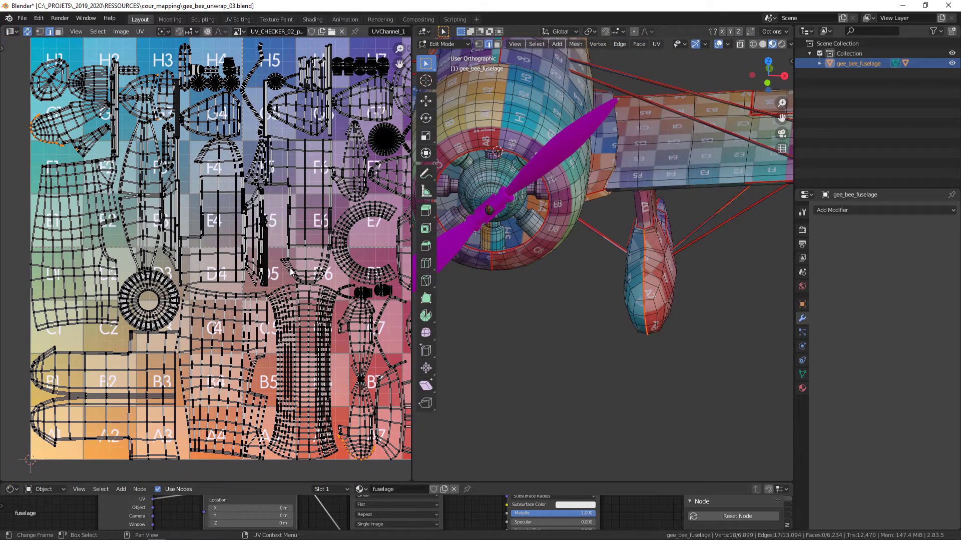
pyautogui.moveTo(579, 242); pyautogui.dragTo(521, 231, button='middle')
pyautogui.scroll(5, 550, 170)
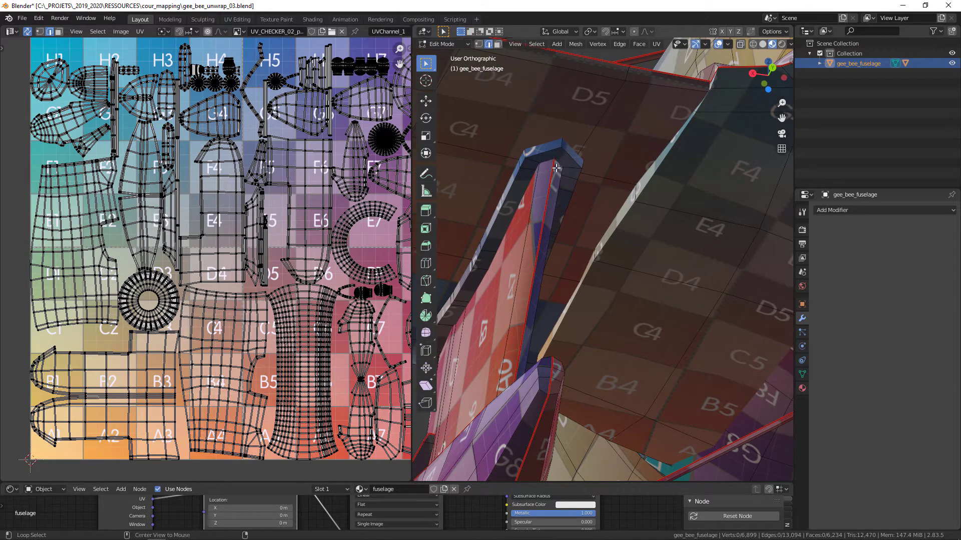
pyautogui.moveTo(556, 161); pyautogui.dragTo(588, 175, button='middle')
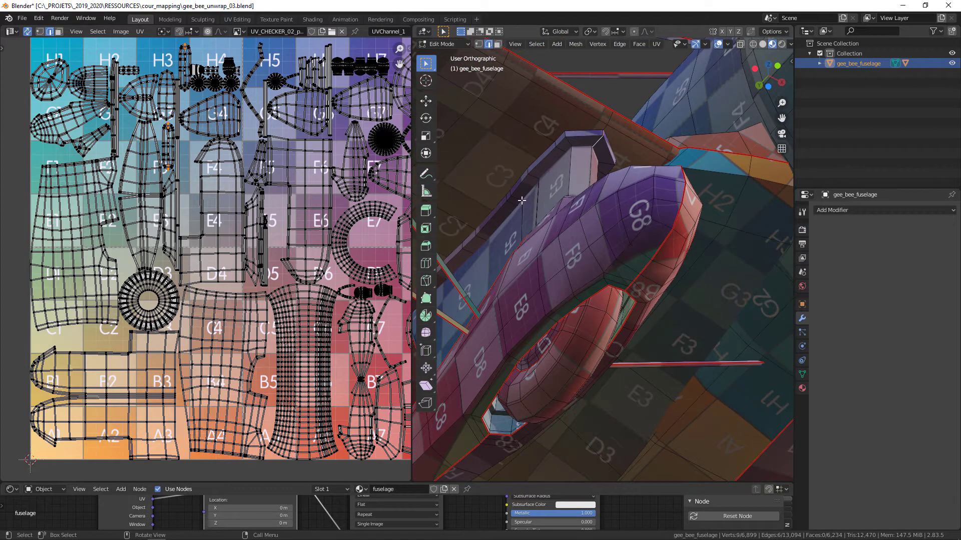
pyautogui.moveTo(521, 200); pyautogui.dragTo(591, 225, button='middle')
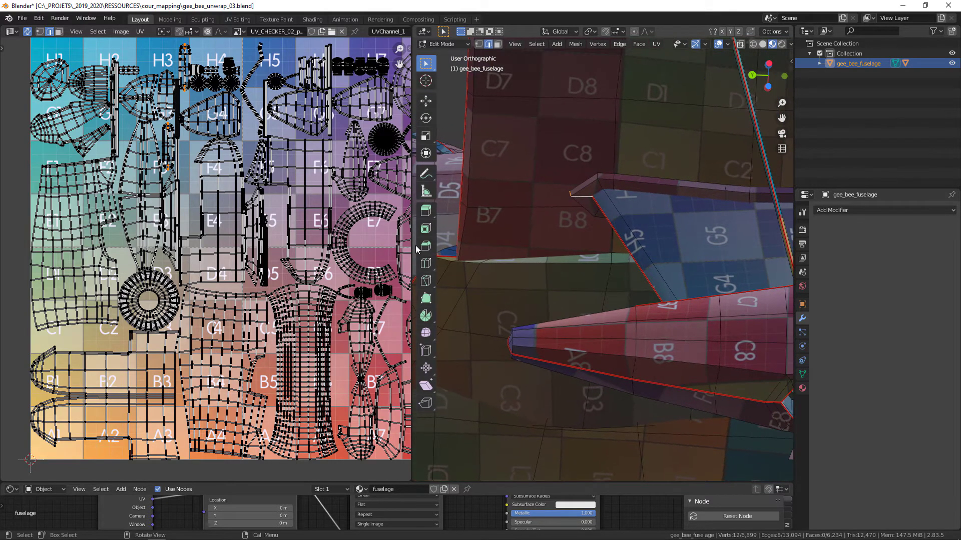
pyautogui.scroll(6, 198, 196)
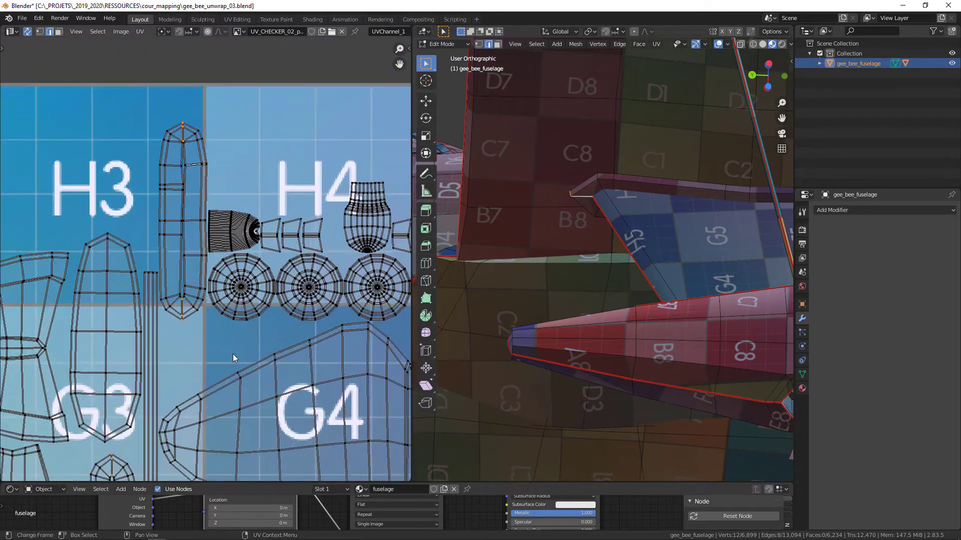
pyautogui.press('u')
pyautogui.click(622, 331)
# - Select the edges of the short bar between the cockpit canopy's frame strips and mark them as seams
pyautogui.keyDown('ctrl'); pyautogui.moveTo(632, 287); pyautogui.dragTo(751, 265, button='middle'); pyautogui.keyUp('ctrl')
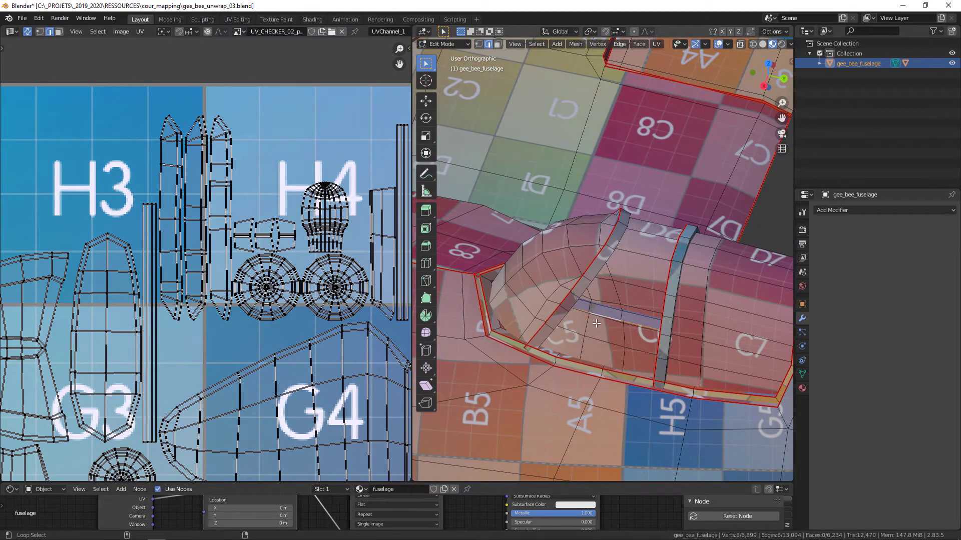
pyautogui.moveTo(596, 324); pyautogui.dragTo(588, 277, button='middle')
pyautogui.rightClick(618, 320)
pyautogui.click(618, 320)
# - Locate the rounded wheel-well UV island near G2, select its centre-line edge loop, and mark it as a seam
pyautogui.moveTo(190, 336); pyautogui.dragTo(186, 273, button='middle')
pyautogui.keyDown('ctrl'); pyautogui.moveTo(186, 273); pyautogui.dragTo(235, 308, button='middle'); pyautogui.keyUp('ctrl')
pyautogui.moveTo(235, 308); pyautogui.dragTo(228, 293, button='middle')
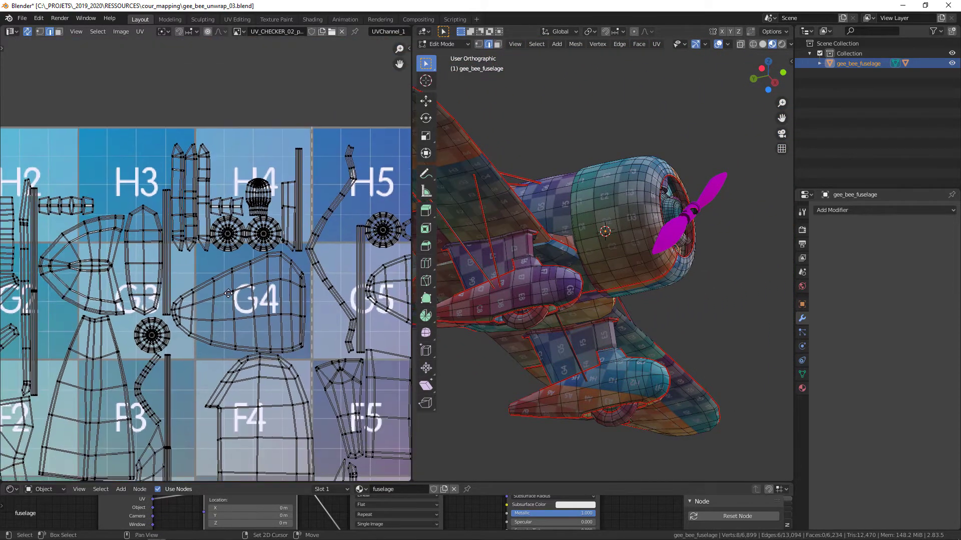
pyautogui.scroll(-3, 228, 293)
pyautogui.scroll(6, 220, 283)
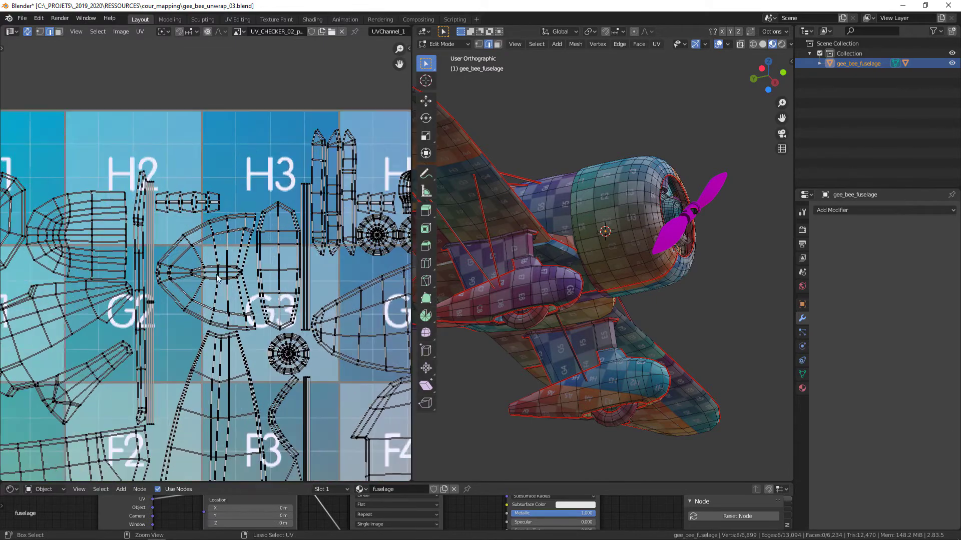
pyautogui.scroll(4, 216, 278)
pyautogui.moveTo(136, 302); pyautogui.dragTo(223, 316, button='middle')
pyautogui.moveTo(198, 311)
pyautogui.keyDown('ctrl'); pyautogui.mouseDown(button='middle')
pyautogui.moveTo(178, 259)
pyautogui.moveTo(187, 314)
pyautogui.mouseUp(button='middle'); pyautogui.keyUp('ctrl')
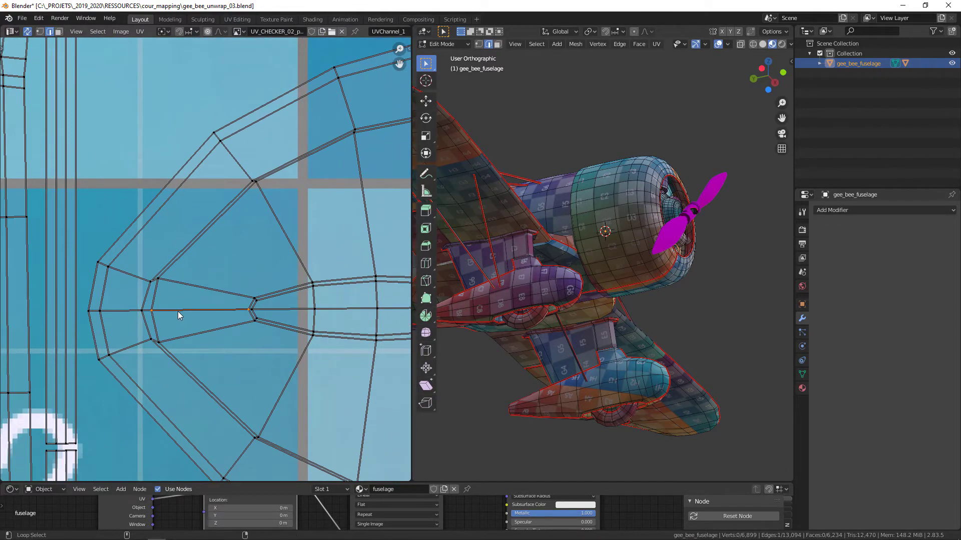
pyautogui.keyDown('alt'); pyautogui.click(178, 311); pyautogui.keyUp('alt')
pyautogui.keyDown('shift'); pyautogui.moveTo(577, 296); pyautogui.dragTo(544, 308, button='middle'); pyautogui.keyUp('shift')
pyautogui.rightClick(545, 308)
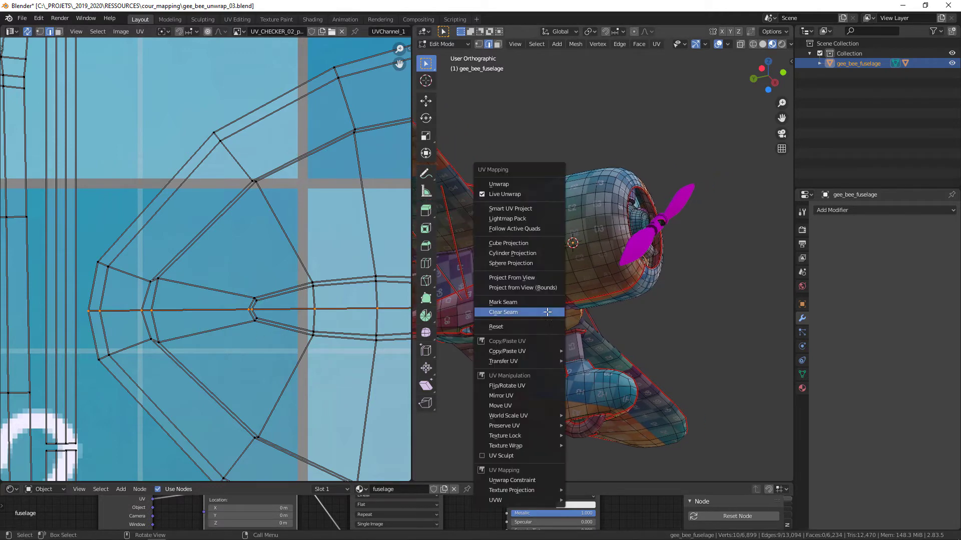
pyautogui.click(548, 313)
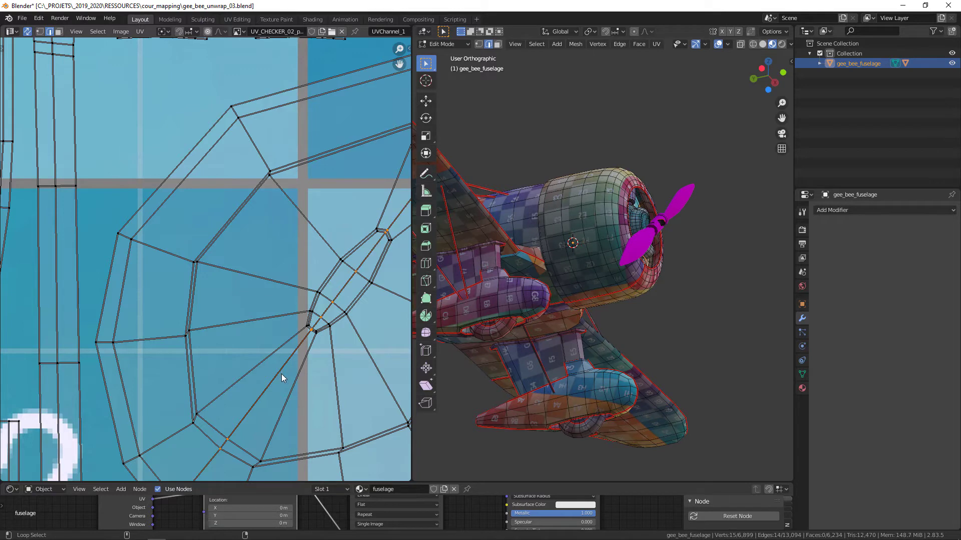
# - Select the diagonal lengthwise edge line across the wheel-well UV island between H2 and G3 and mark it as a seam
pyautogui.keyDown('shift'); pyautogui.moveTo(550, 365); pyautogui.dragTo(582, 293, button='middle'); pyautogui.keyUp('shift')
pyautogui.moveTo(400, 373); pyautogui.dragTo(278, 353, button='middle')
pyautogui.keyDown('ctrl'); pyautogui.moveTo(278, 352); pyautogui.dragTo(270, 390, button='middle'); pyautogui.keyUp('ctrl')
pyautogui.press('u')
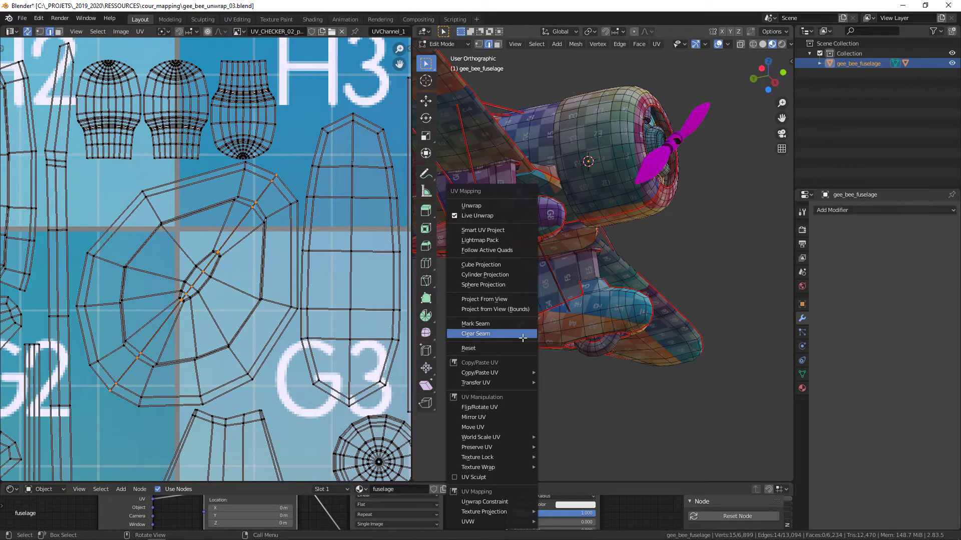
pyautogui.click(522, 338)
# - Examine the repacked UV layout, including the large wing islands around F4 to D6
pyautogui.moveTo(525, 337); pyautogui.dragTo(495, 343, button='middle')
pyautogui.moveTo(305, 313); pyautogui.dragTo(237, 406, button='middle')
pyautogui.moveTo(247, 244)
pyautogui.mouseDown(button='middle')
pyautogui.moveTo(216, 215)
pyautogui.moveTo(263, 311)
pyautogui.moveTo(244, 245)
pyautogui.mouseUp(button='middle')
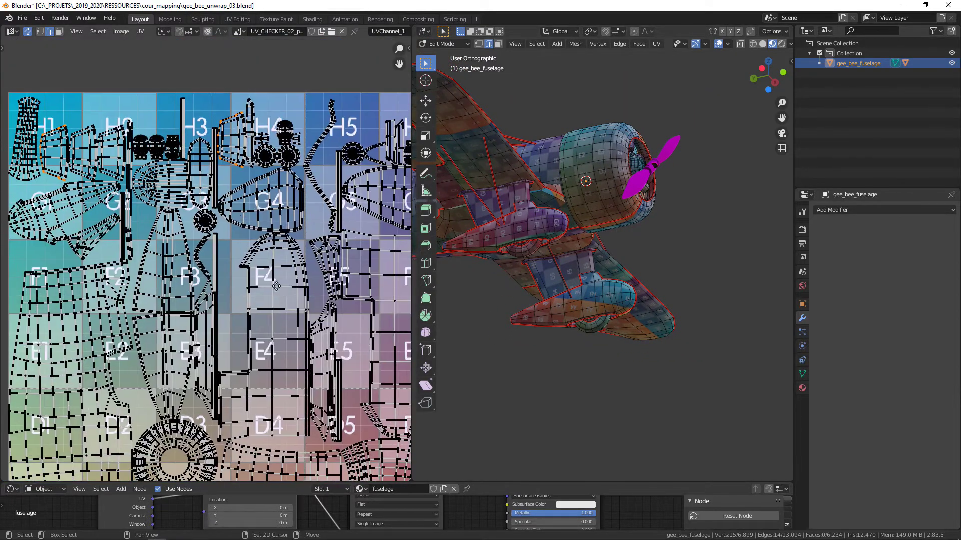
pyautogui.moveTo(276, 286)
pyautogui.keyDown('ctrl'); pyautogui.mouseDown(button='middle')
pyautogui.moveTo(296, 304)
pyautogui.moveTo(281, 353)
pyautogui.moveTo(260, 282)
pyautogui.mouseUp(button='middle'); pyautogui.keyUp('ctrl')
pyautogui.keyDown('shift'); pyautogui.moveTo(284, 218); pyautogui.dragTo(289, 310, button='middle'); pyautogui.keyUp('shift')
pyautogui.keyDown('ctrl'); pyautogui.moveTo(289, 309); pyautogui.dragTo(270, 218, button='middle'); pyautogui.keyUp('ctrl')
pyautogui.keyDown('shift'); pyautogui.moveTo(363, 145); pyautogui.dragTo(301, 156, button='middle'); pyautogui.keyUp('shift')
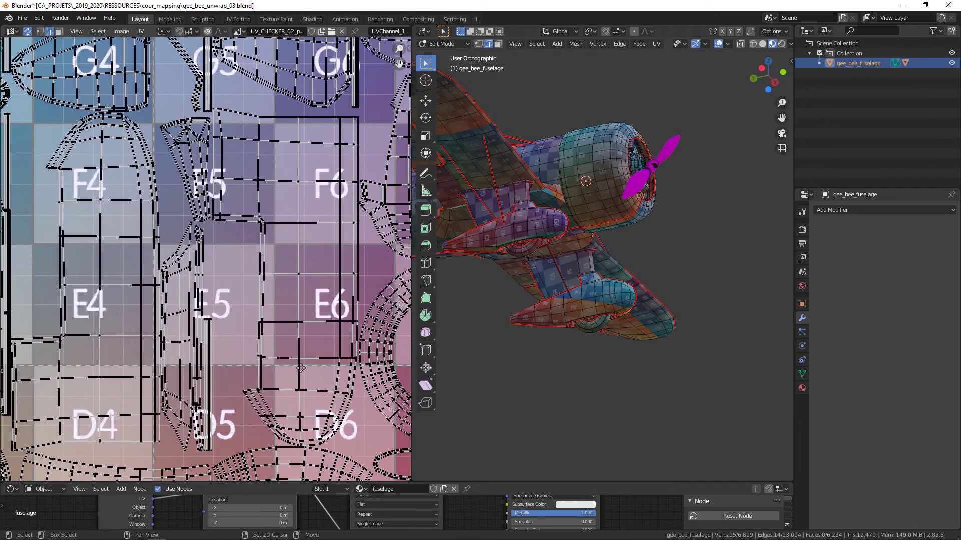
pyautogui.moveTo(300, 368); pyautogui.dragTo(268, 327, button='middle')
# - Select the inner edge line along the wing's lower leading edge above the strut and mark it as a seam
pyautogui.moveTo(575, 320); pyautogui.dragTo(498, 314, button='middle')
pyautogui.keyDown('shift'); pyautogui.moveTo(670, 211); pyautogui.dragTo(498, 294, button='middle'); pyautogui.keyUp('shift')
pyautogui.scroll(6, 516, 265)
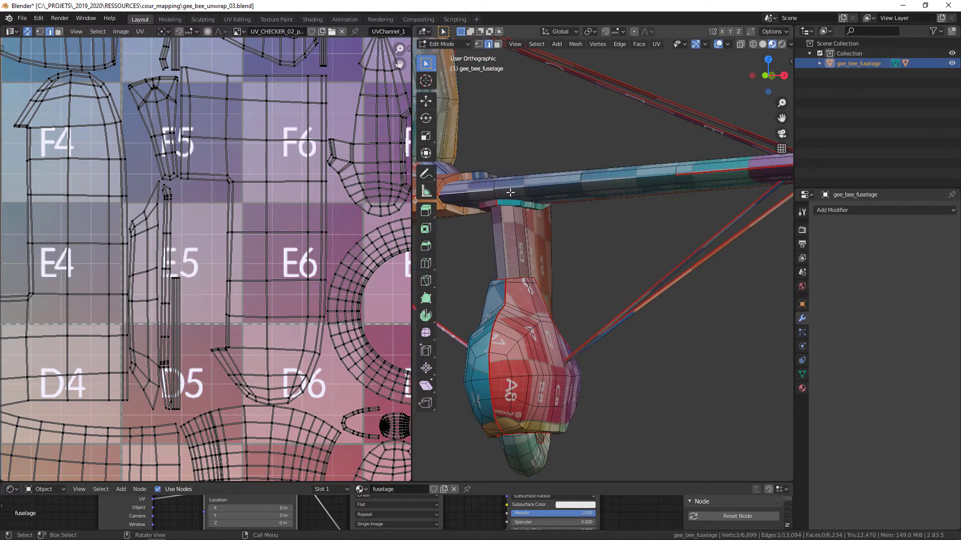
pyautogui.moveTo(610, 185); pyautogui.dragTo(592, 248, button='middle')
pyautogui.press('u')
pyautogui.click(591, 249)
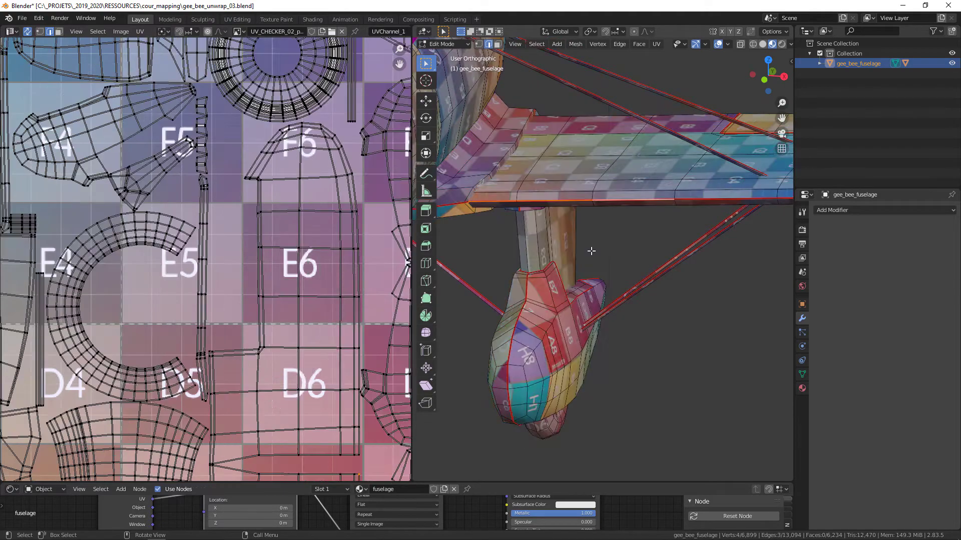
pyautogui.scroll(-5, 278, 333)
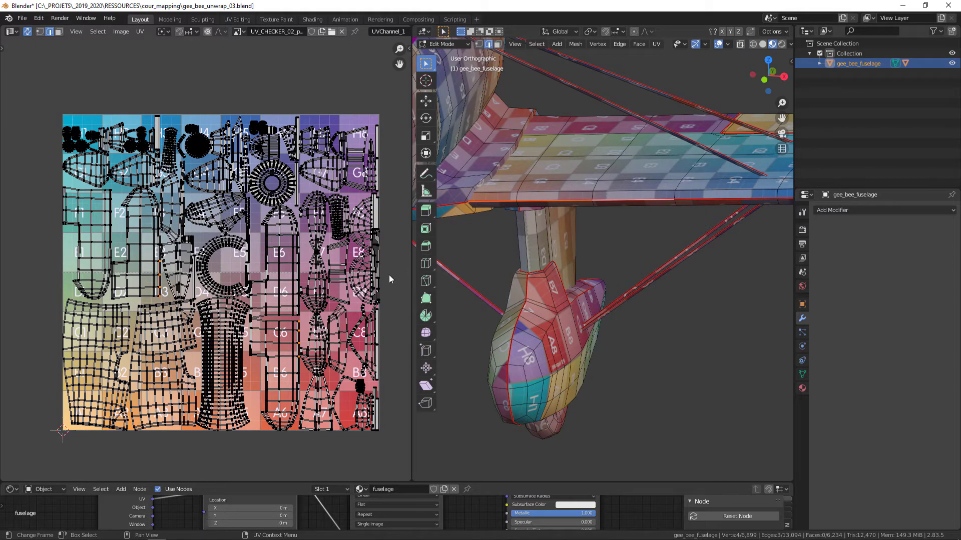
pyautogui.moveTo(580, 247); pyautogui.dragTo(556, 374, button='middle')
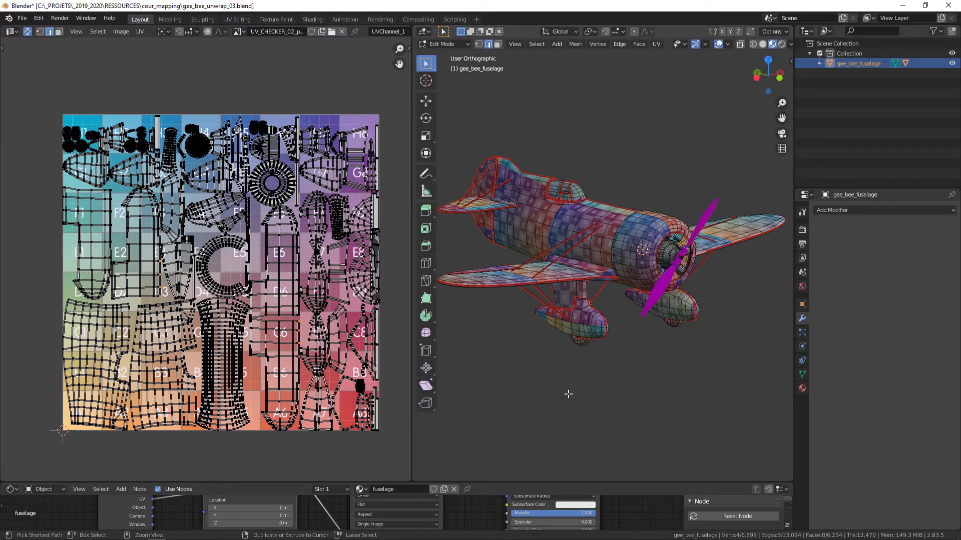
# - Save the project as the next incremental version, gee_bee_unwrap_04.blend
pyautogui.hotkey('ctrl', 'alt', 's')
pyautogui.moveTo(687, 357); pyautogui.dragTo(704, 350, button='middle')
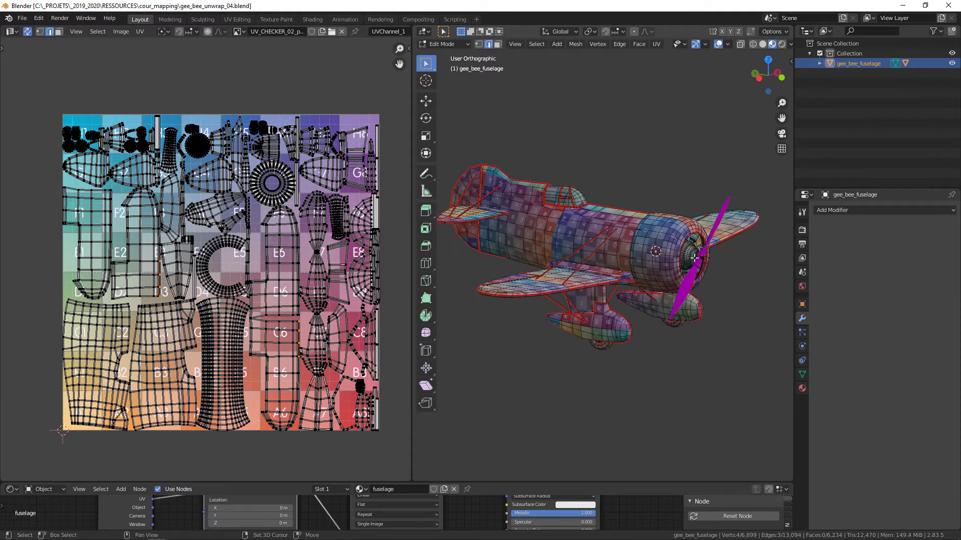
pyautogui.keyDown('shift'); pyautogui.moveTo(681, 279); pyautogui.dragTo(646, 293, button='middle'); pyautogui.keyUp('shift')
pyautogui.scroll(1, 646, 294)
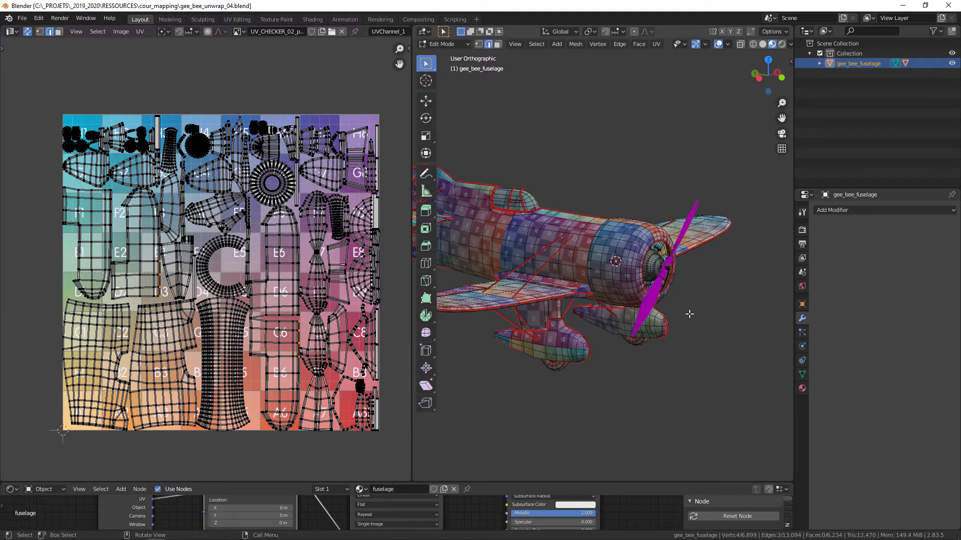
# - Leave mesh editing, select the magenta propeller, and enlarge the node editor to work on its helice material
pyautogui.press('Tab')
pyautogui.click(647, 300)
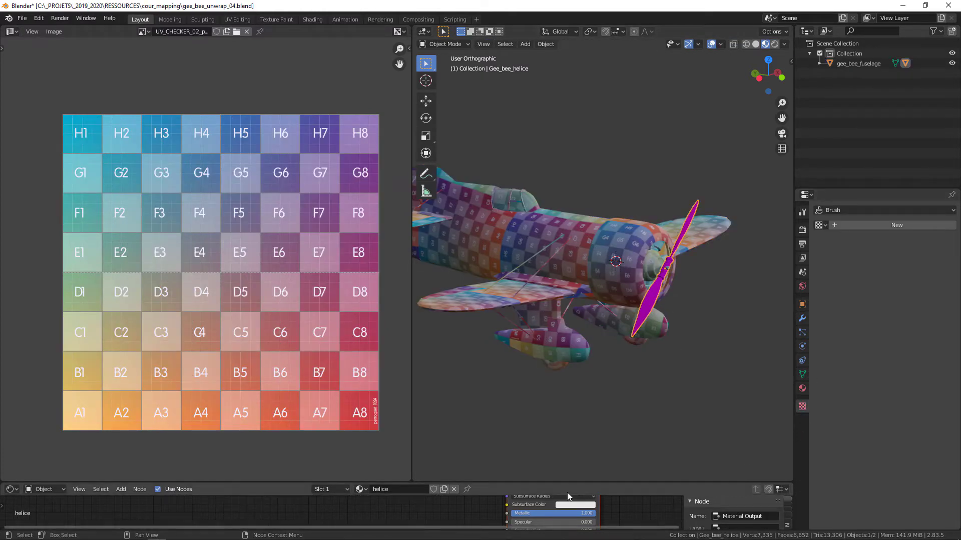
pyautogui.moveTo(554, 481); pyautogui.dragTo(532, 312)
pyautogui.moveTo(401, 402); pyautogui.dragTo(361, 403, button='middle')
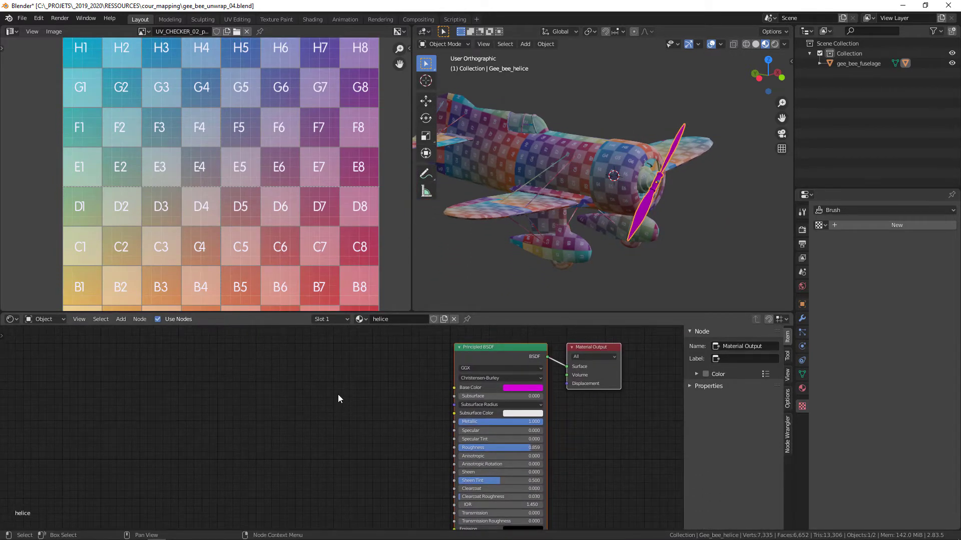
# - Add an Image Texture node to the helice material, link its Color to Base Color, and assign UV_CHECKER_02_perroquet_1024.jpg
pyautogui.hotkey('shift', 'a')
pyautogui.click(337, 396)
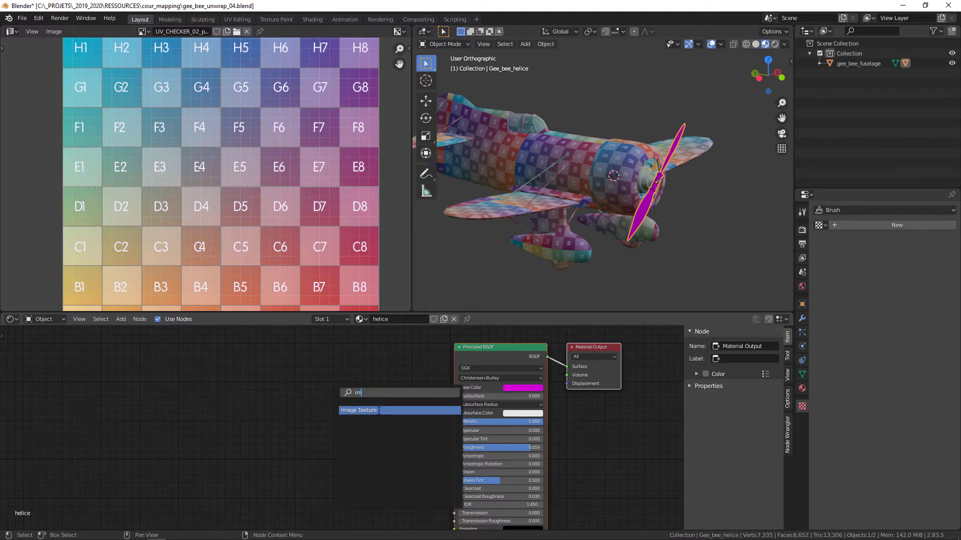
pyautogui.click(379, 410)
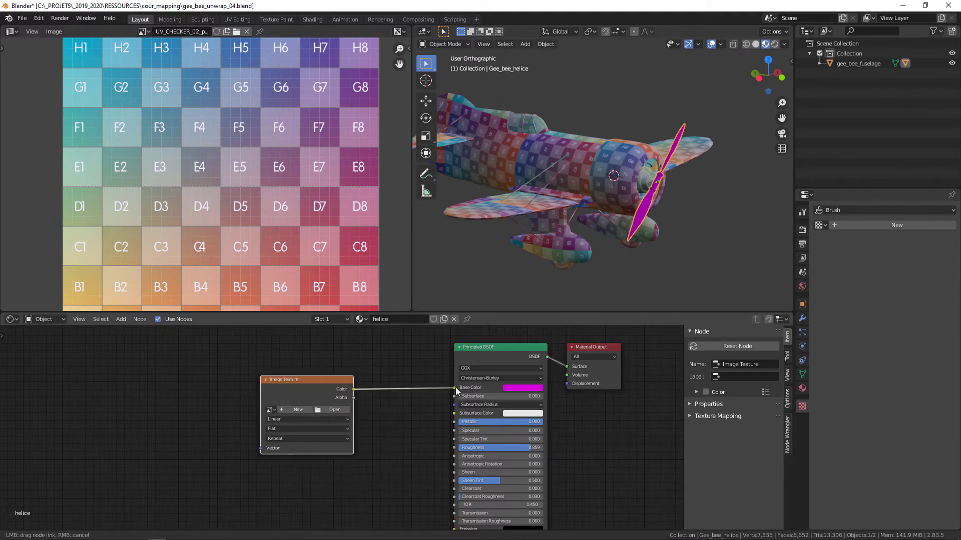
pyautogui.click(271, 410)
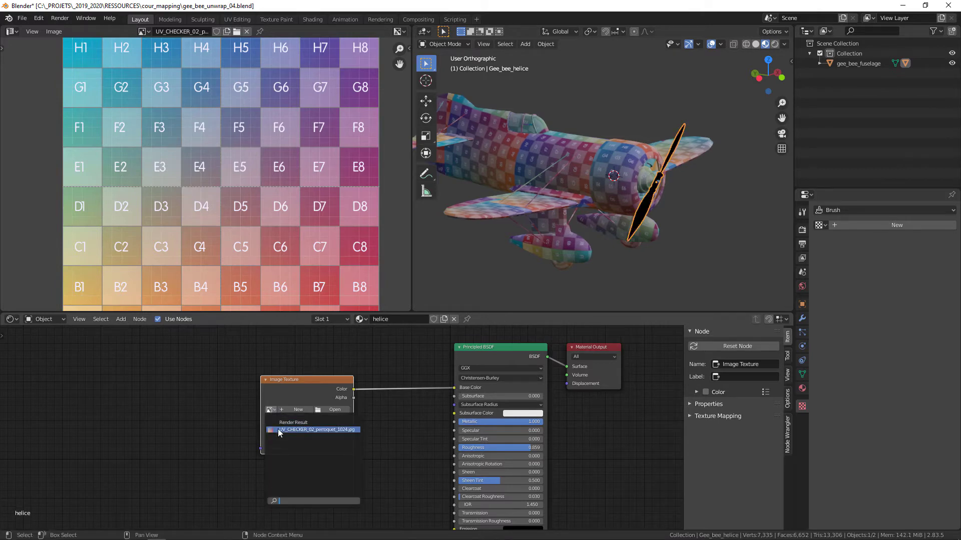
pyautogui.click(278, 430)
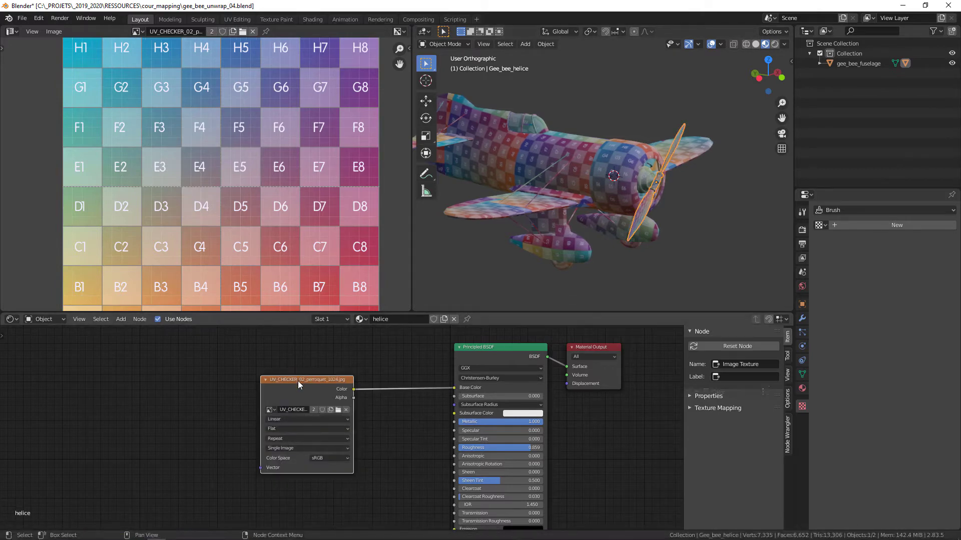
# - Add Texture Coordinate and Mapping nodes to the propeller's checker texture, with the mapping scale at 5 in X and Y
pyautogui.hotkey('ctrl', 't')
pyautogui.doubleClick(183, 485)
pyautogui.write('1.0')
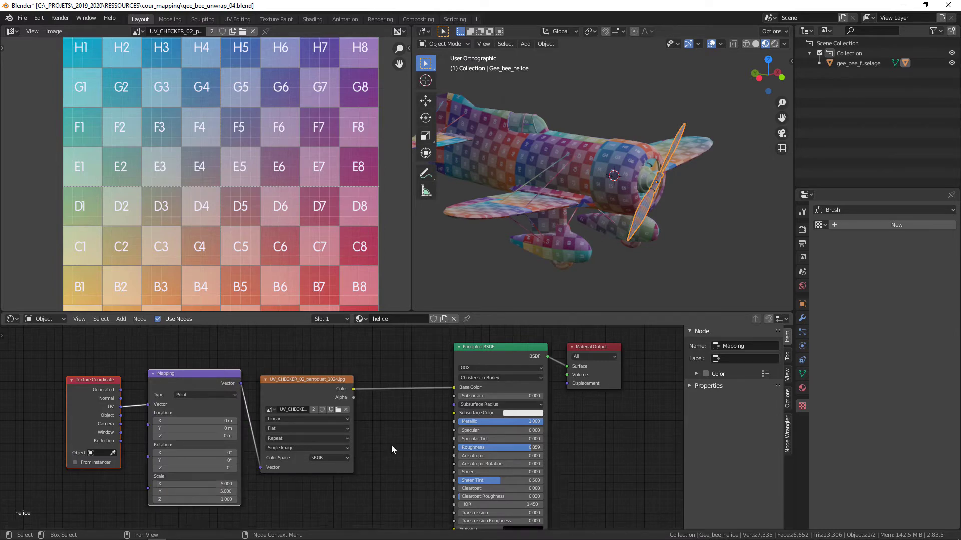
pyautogui.scroll(6, 597, 190)
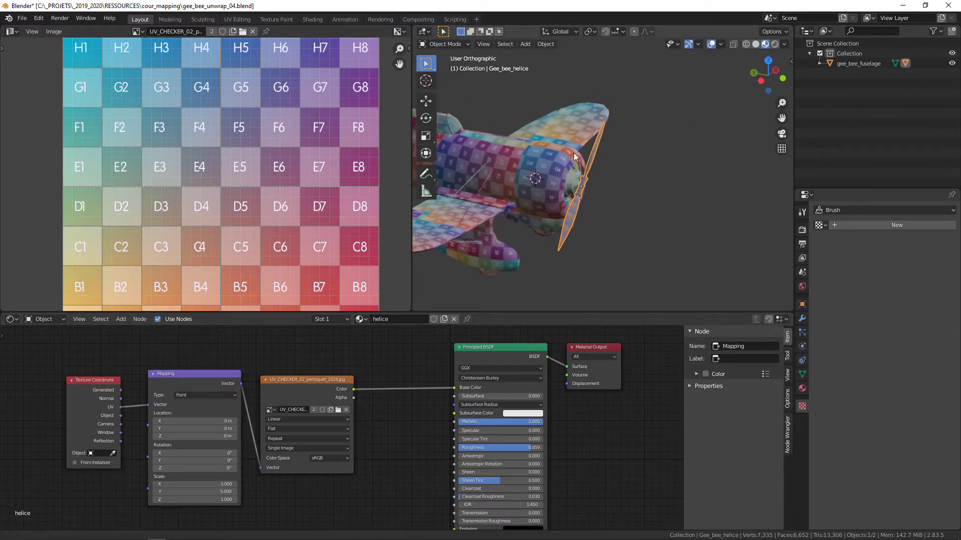
# - Select the edge lines along the propeller's blades and hub plus the blade-root loops, mark them as seams, and unwrap the mesh
pyautogui.press('Tab')
pyautogui.moveTo(615, 208); pyautogui.dragTo(521, 207, button='middle')
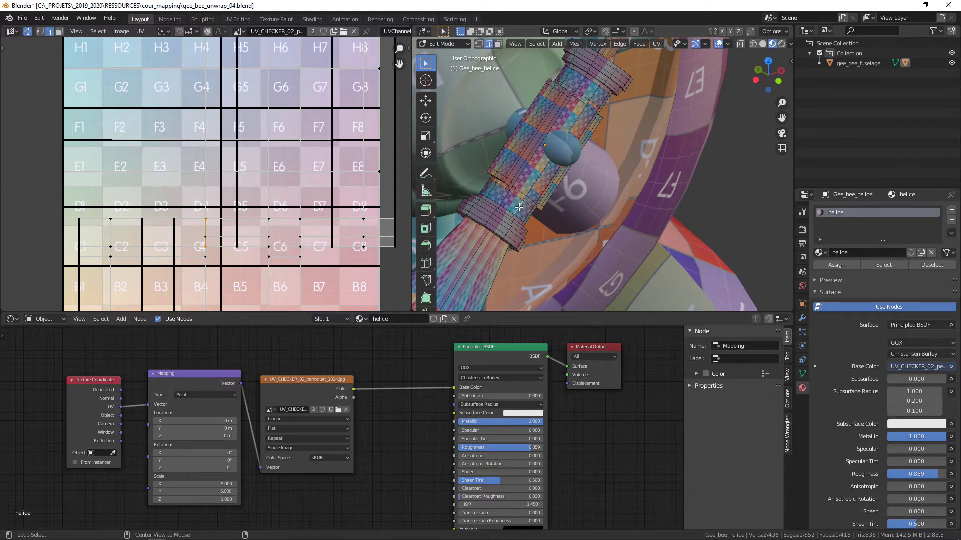
pyautogui.moveTo(519, 208); pyautogui.dragTo(518, 122, button='middle')
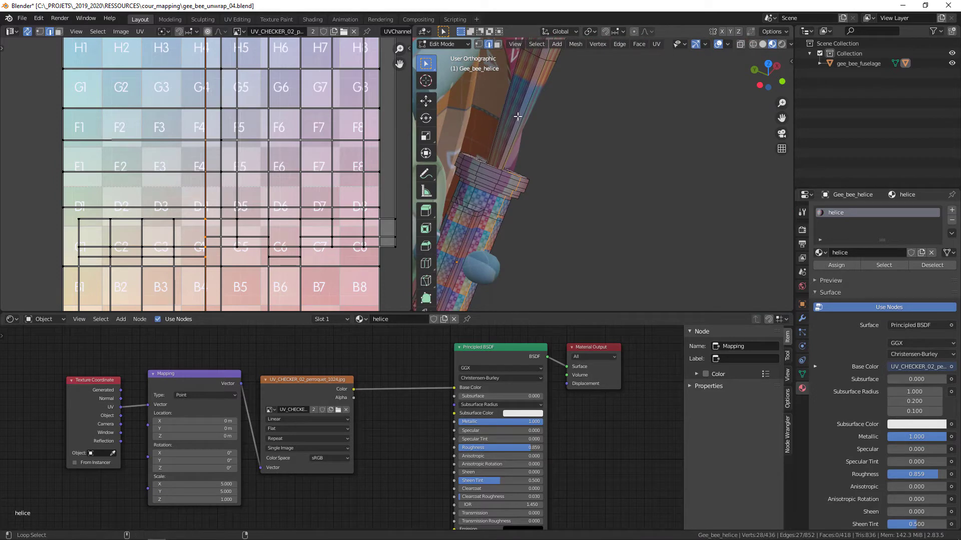
pyautogui.moveTo(503, 216)
pyautogui.keyDown('shift'); pyautogui.mouseDown(button='middle')
pyautogui.moveTo(550, 120)
pyautogui.moveTo(547, 133)
pyautogui.moveTo(595, 78)
pyautogui.mouseUp(button='middle'); pyautogui.keyUp('shift')
pyautogui.scroll(-7, 592, 206)
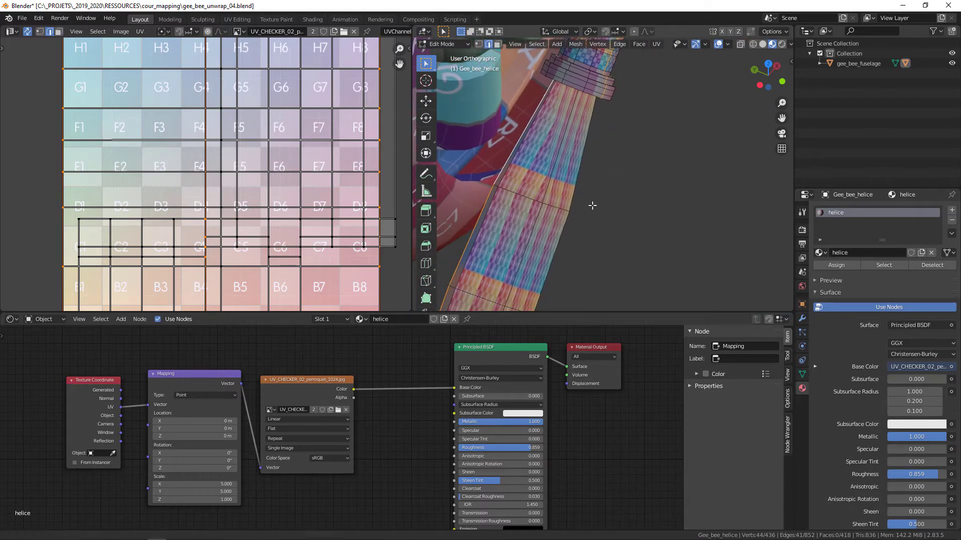
pyautogui.moveTo(608, 214); pyautogui.dragTo(516, 239, button='middle')
pyautogui.scroll(6, 523, 81)
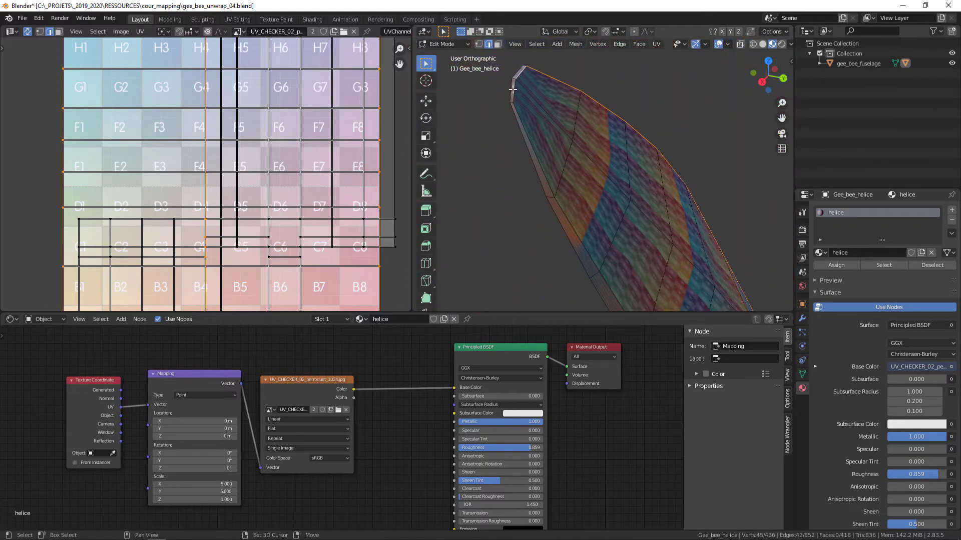
pyautogui.moveTo(553, 151); pyautogui.dragTo(589, 211, button='middle')
pyautogui.press('u')
pyautogui.click(589, 212)
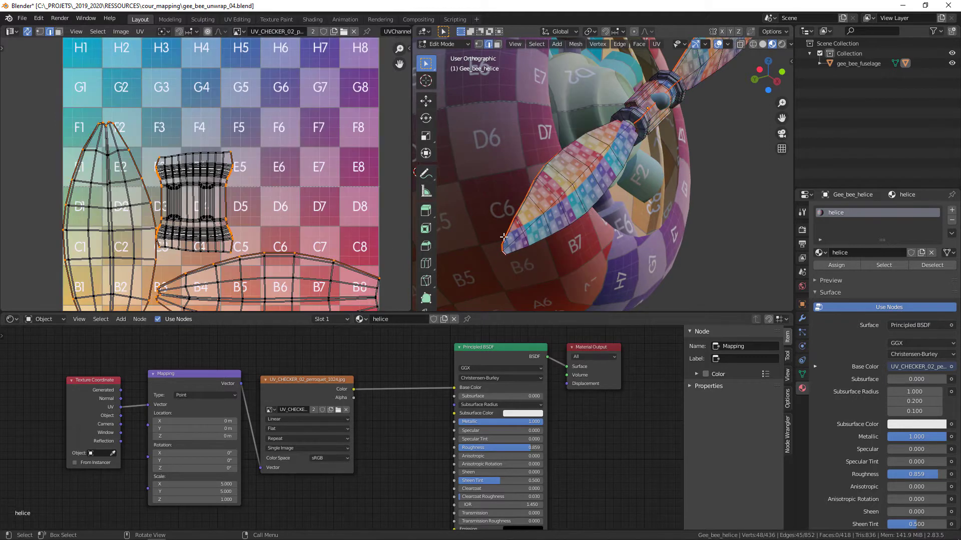
# - Select the lengthwise middle edge line on both propeller blade UV islands and mark it as a seam
pyautogui.scroll(2, 254, 144)
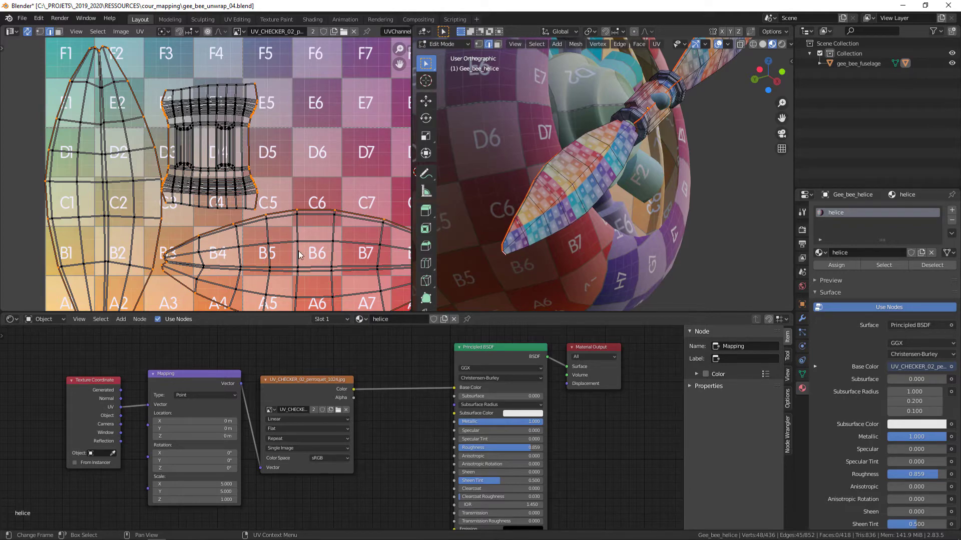
pyautogui.scroll(4, 204, 232)
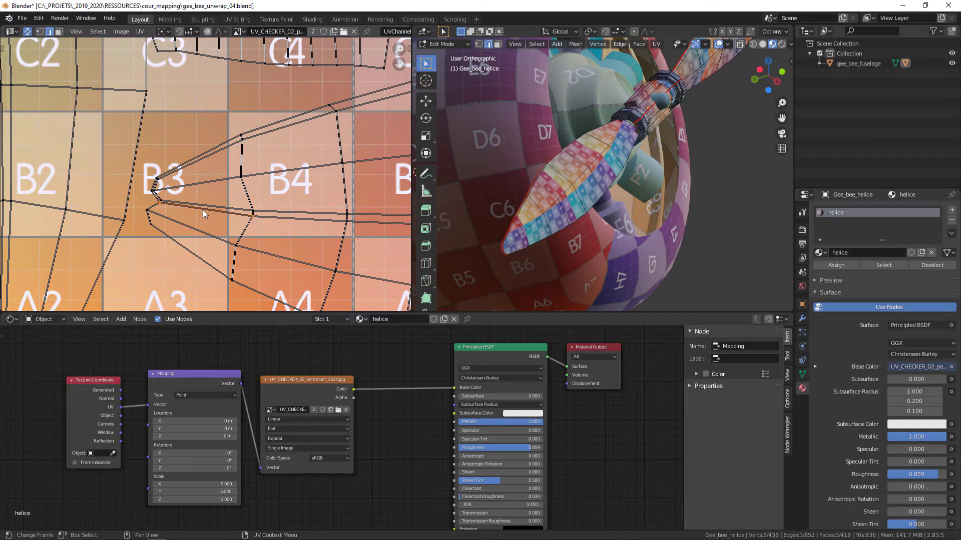
pyautogui.moveTo(119, 156); pyautogui.dragTo(188, 196, button='middle')
pyautogui.moveTo(178, 117); pyautogui.dragTo(206, 274, button='middle')
pyautogui.moveTo(205, 220); pyautogui.dragTo(199, 205, button='middle')
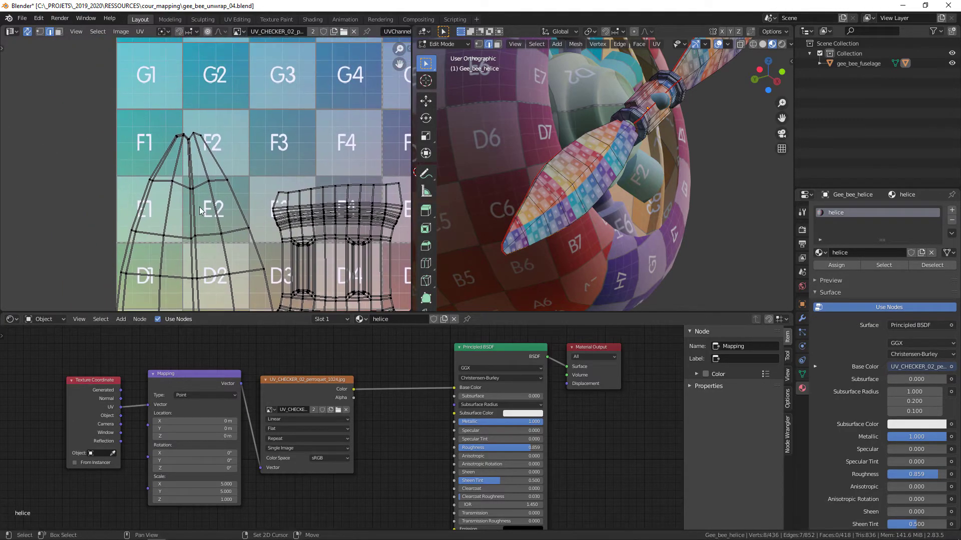
pyautogui.scroll(5, 198, 202)
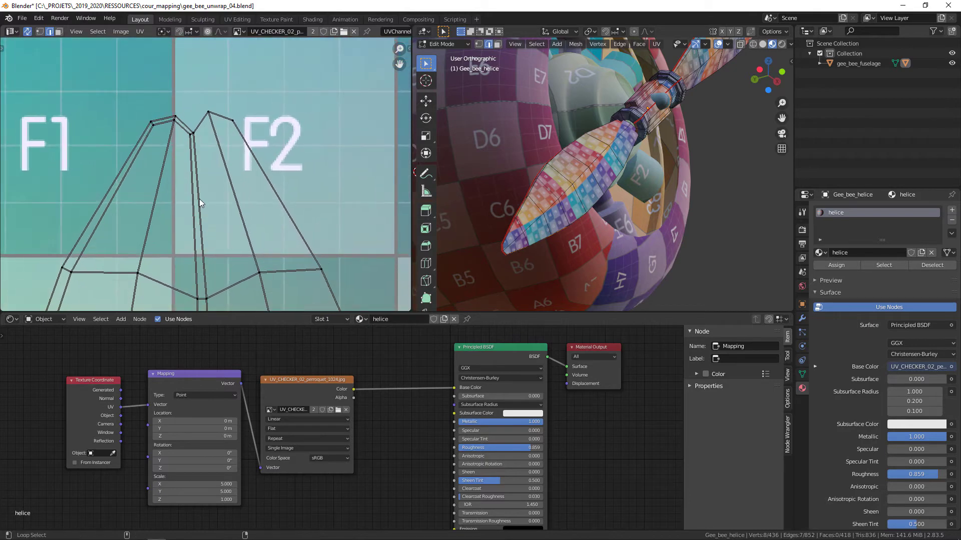
pyautogui.keyDown('shift'); pyautogui.moveTo(652, 211); pyautogui.dragTo(592, 166, button='middle'); pyautogui.keyUp('shift')
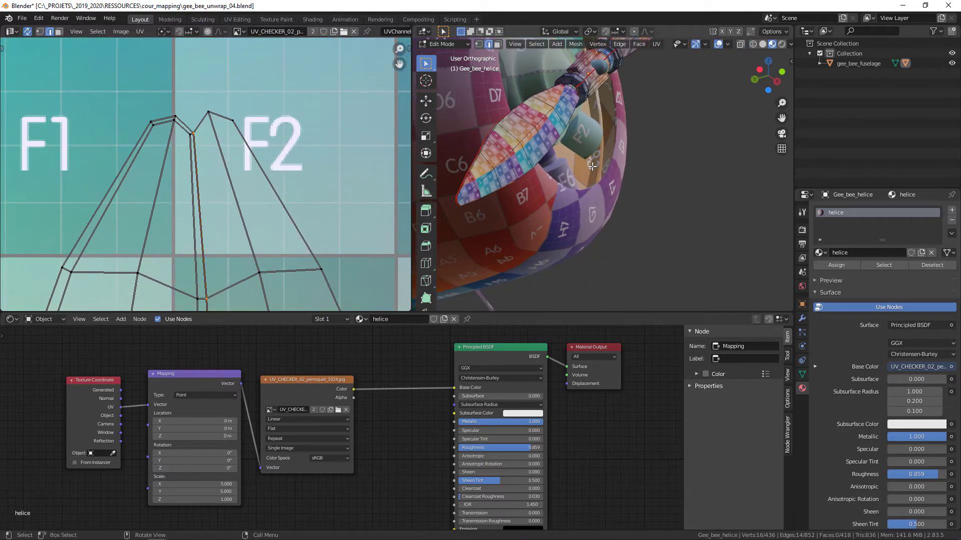
pyautogui.press('u')
pyautogui.click(592, 166)
# - Select the outline loops of the two long rectangular blocks on the propeller hub island around B7 and B8 and mark them as seams
pyautogui.scroll(-6, 214, 150)
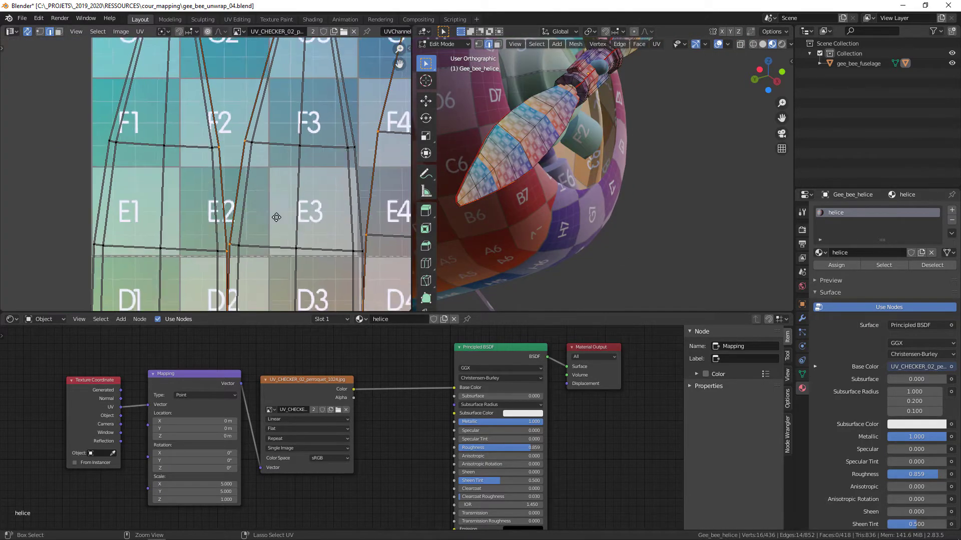
pyautogui.moveTo(218, 177); pyautogui.dragTo(200, 156, button='middle')
pyautogui.keyDown('ctrl'); pyautogui.moveTo(200, 156); pyautogui.dragTo(167, 175, button='middle'); pyautogui.keyUp('ctrl')
pyautogui.moveTo(387, 250); pyautogui.dragTo(277, 217, button='middle')
pyautogui.keyDown('ctrl'); pyautogui.moveTo(277, 217); pyautogui.dragTo(285, 75, button='middle'); pyautogui.keyUp('ctrl')
pyautogui.moveTo(285, 260); pyautogui.dragTo(287, 208, button='middle')
pyautogui.moveTo(235, 230); pyautogui.dragTo(255, 230, button='middle')
pyautogui.keyDown('ctrl'); pyautogui.moveTo(255, 230); pyautogui.dragTo(265, 134, button='middle'); pyautogui.keyUp('ctrl')
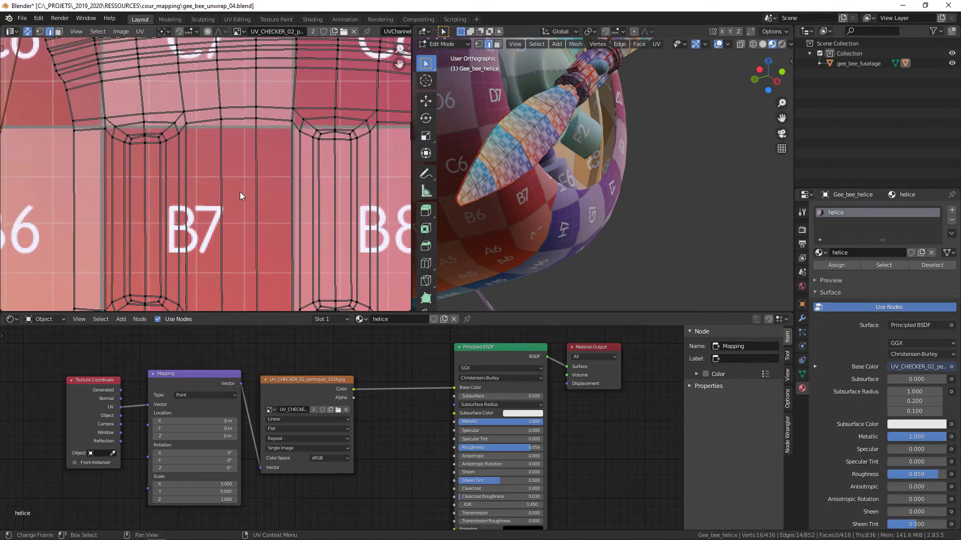
pyautogui.keyDown('alt'); pyautogui.click(129, 129); pyautogui.keyUp('alt')
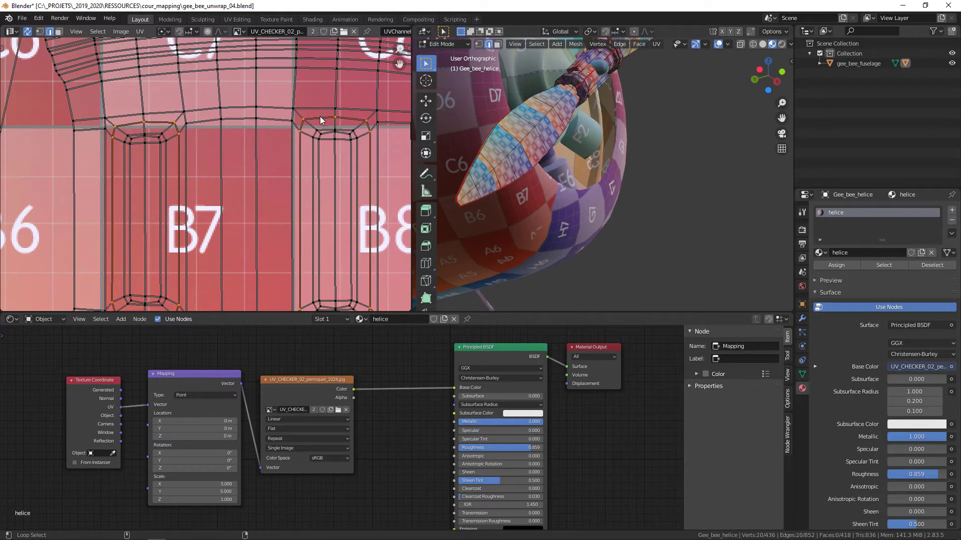
pyautogui.moveTo(531, 190); pyautogui.dragTo(496, 156, button='middle')
pyautogui.scroll(7, 524, 150)
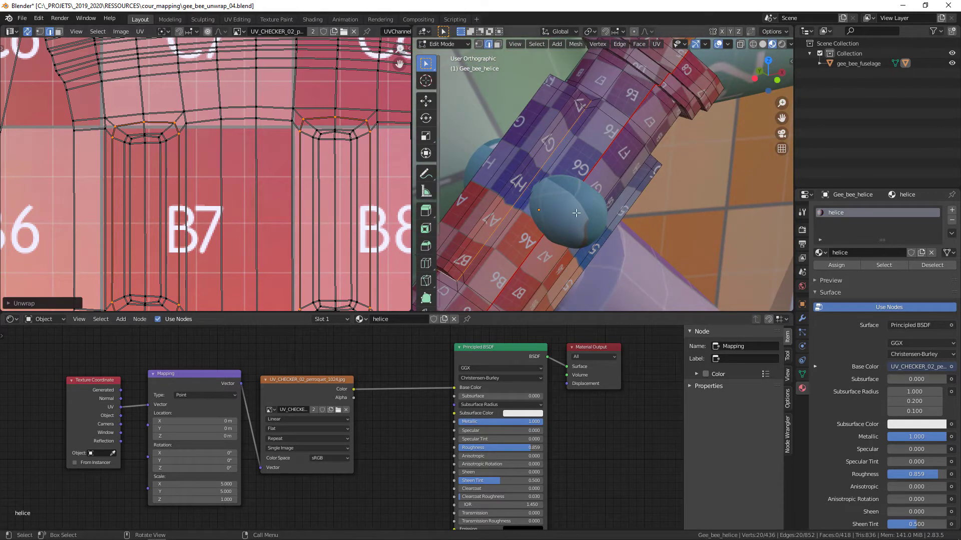
pyautogui.moveTo(560, 200); pyautogui.dragTo(592, 201, button='middle')
pyautogui.press('u')
pyautogui.click(593, 201)
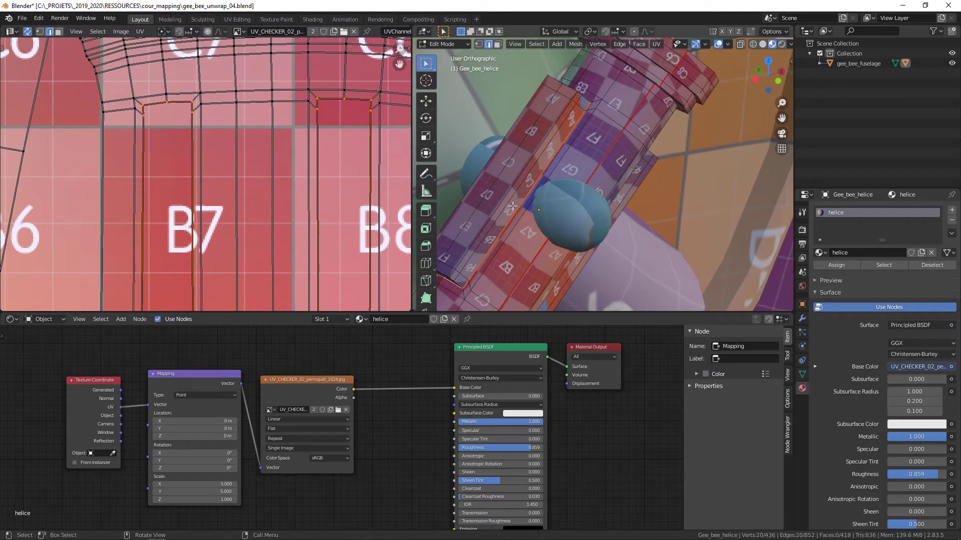
# - Select the diagonal corner edges at both ends of the two hub block UV islands near E7 and D7 and mark them as seams
pyautogui.scroll(-5, 250, 161)
pyautogui.moveTo(250, 158); pyautogui.dragTo(286, 284, button='middle')
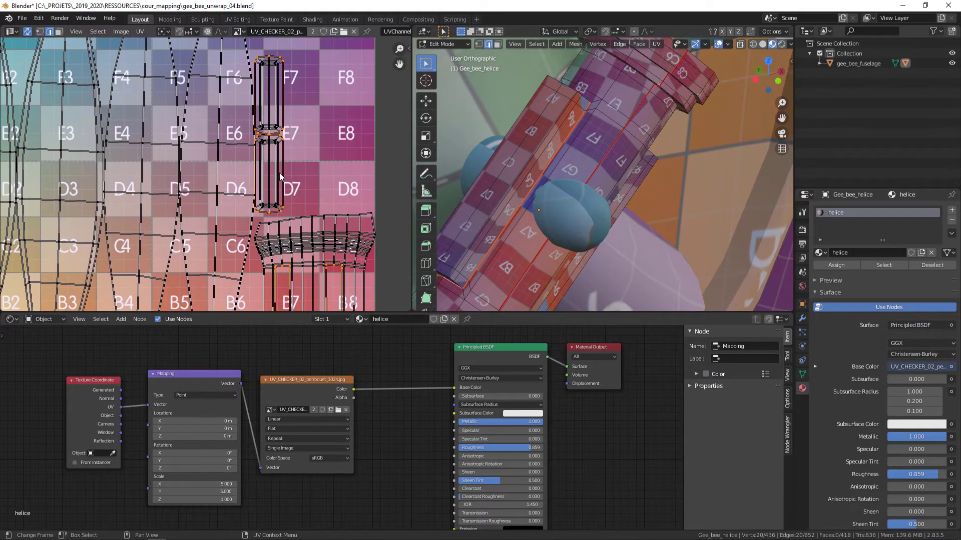
pyautogui.moveTo(279, 172); pyautogui.dragTo(366, 80, button='middle')
pyautogui.moveTo(263, 165); pyautogui.dragTo(275, 229, button='middle')
pyautogui.scroll(4, 260, 215)
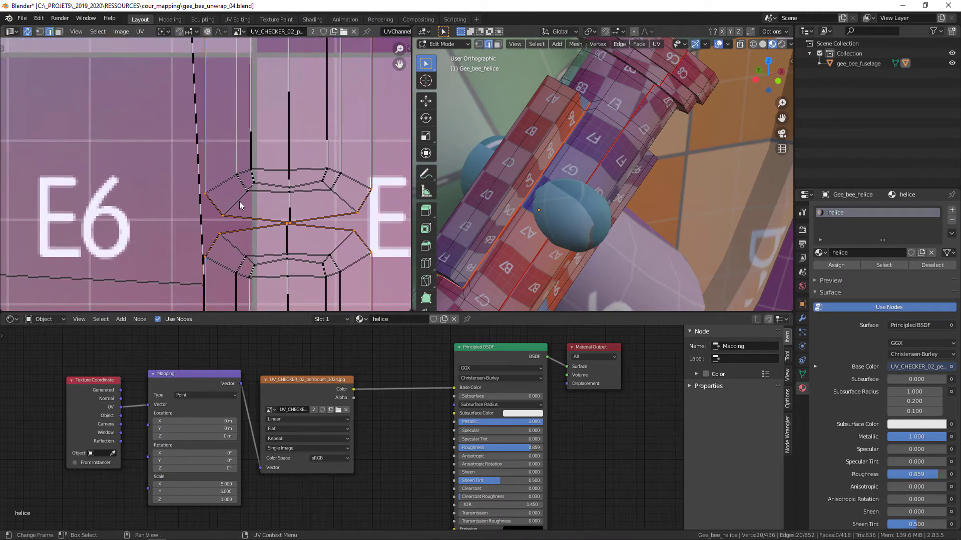
pyautogui.click(250, 190)
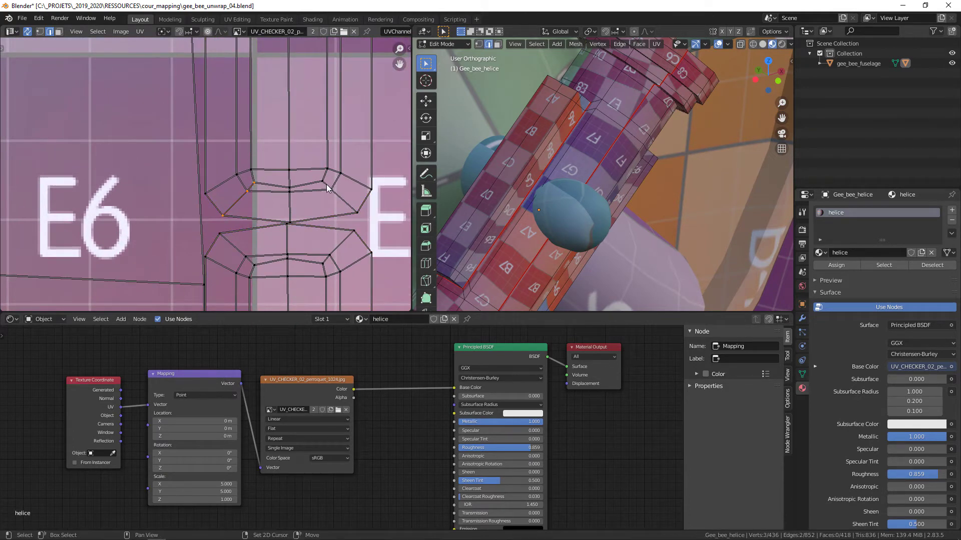
pyautogui.moveTo(349, 75); pyautogui.dragTo(350, 309, button='middle')
pyautogui.moveTo(241, 54); pyautogui.dragTo(256, 233, button='middle')
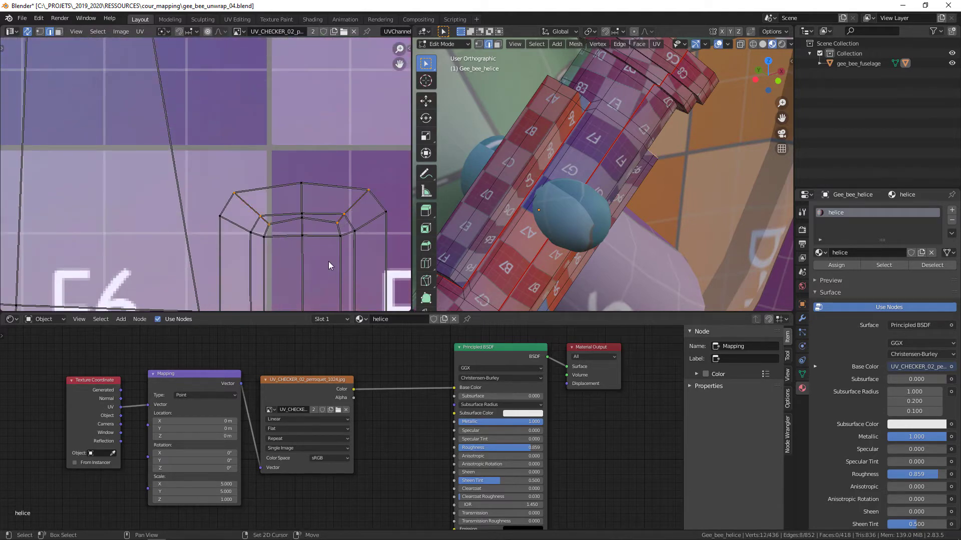
pyautogui.moveTo(328, 261); pyautogui.dragTo(350, 106, button='middle')
pyautogui.keyDown('ctrl'); pyautogui.moveTo(350, 210); pyautogui.dragTo(342, 300, button='middle'); pyautogui.keyUp('ctrl')
pyautogui.moveTo(301, 260); pyautogui.dragTo(323, 143, button='middle')
pyautogui.keyDown('ctrl'); pyautogui.moveTo(295, 225); pyautogui.dragTo(297, 136, button='middle'); pyautogui.keyUp('ctrl')
pyautogui.moveTo(297, 136); pyautogui.dragTo(282, 132, button='middle')
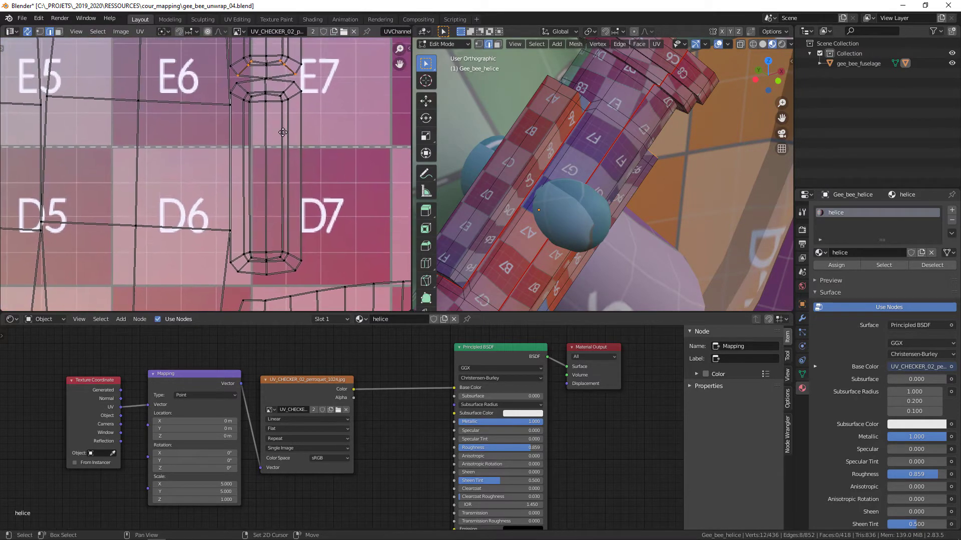
pyautogui.scroll(2, 260, 110)
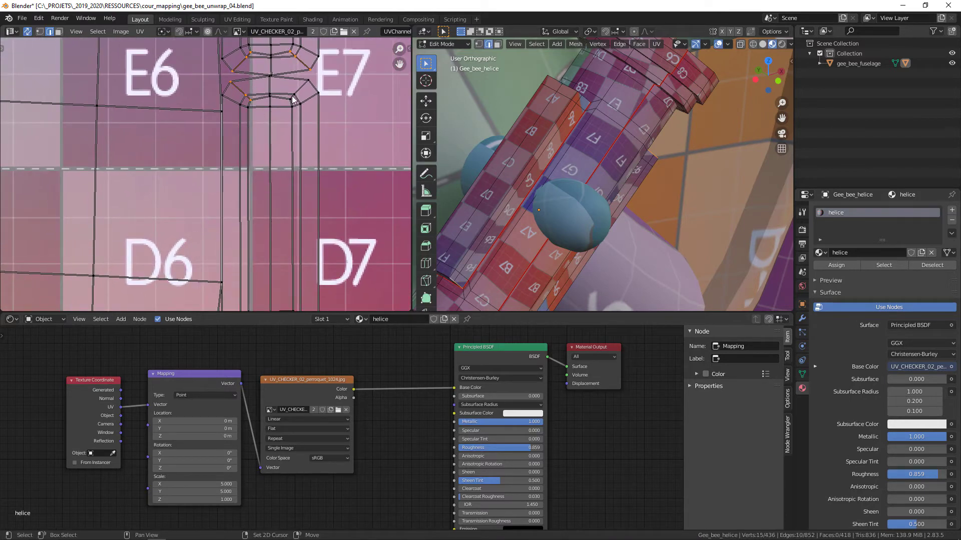
pyautogui.moveTo(250, 307); pyautogui.dragTo(253, 155, button='middle')
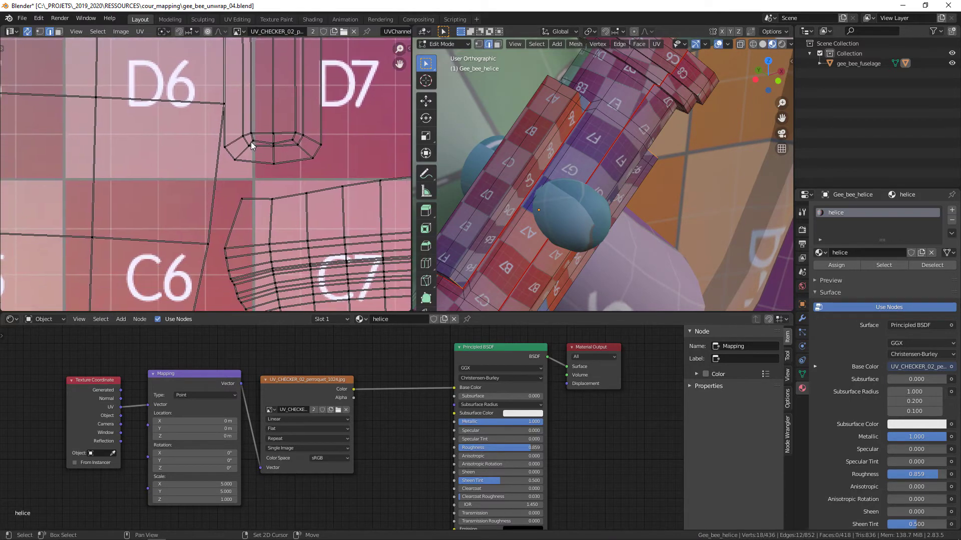
pyautogui.keyDown('shift'); pyautogui.moveTo(598, 144); pyautogui.dragTo(587, 176, button='middle'); pyautogui.keyUp('shift')
pyautogui.press('u')
pyautogui.click(589, 175)
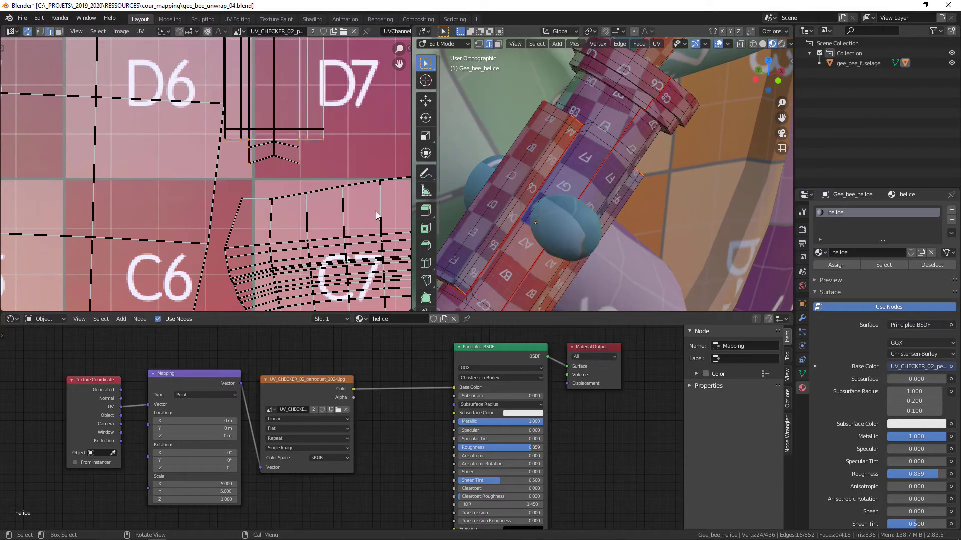
# - Check the unwrapped propeller hub, return to object mode, and select the airplane fuselage
pyautogui.moveTo(320, 165); pyautogui.dragTo(324, 220, button='middle')
pyautogui.keyDown('ctrl'); pyautogui.moveTo(280, 156); pyautogui.dragTo(293, 207, button='middle'); pyautogui.keyUp('ctrl')
pyautogui.moveTo(292, 200); pyautogui.dragTo(277, 158, button='middle')
pyautogui.moveTo(585, 156); pyautogui.dragTo(584, 196, button='middle')
pyautogui.press('Tab')
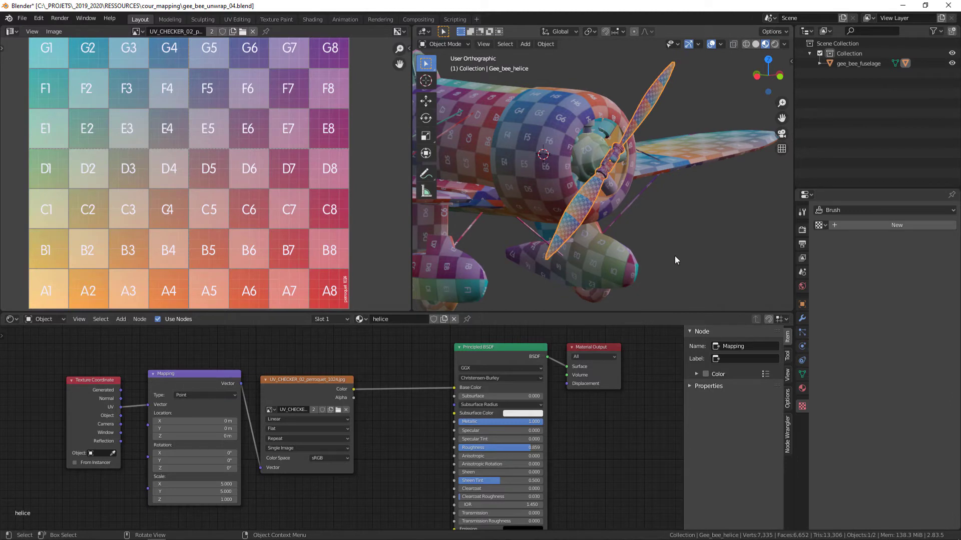
pyautogui.click(673, 255)
pyautogui.click(525, 140)
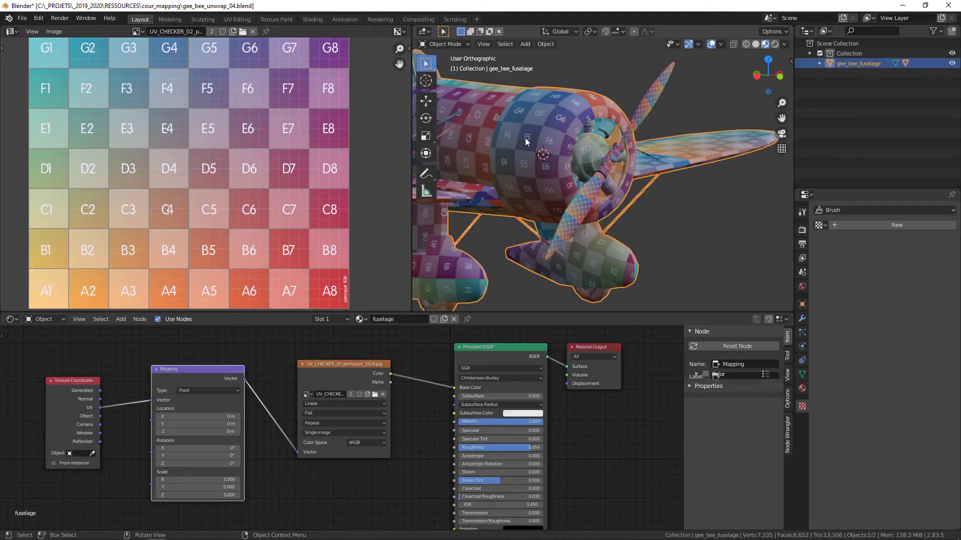
# - Select the propeller together with the airplane fuselage and enter edit mode
pyautogui.click(641, 118)
pyautogui.keyDown('shift'); pyautogui.click(545, 113); pyautogui.keyUp('shift')
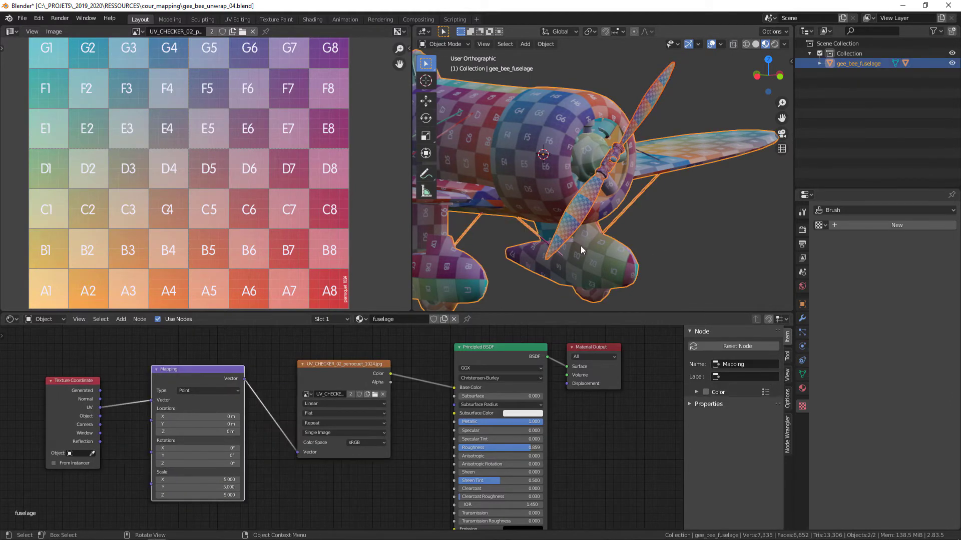
pyautogui.press('Tab')
pyautogui.scroll(-3, 580, 165)
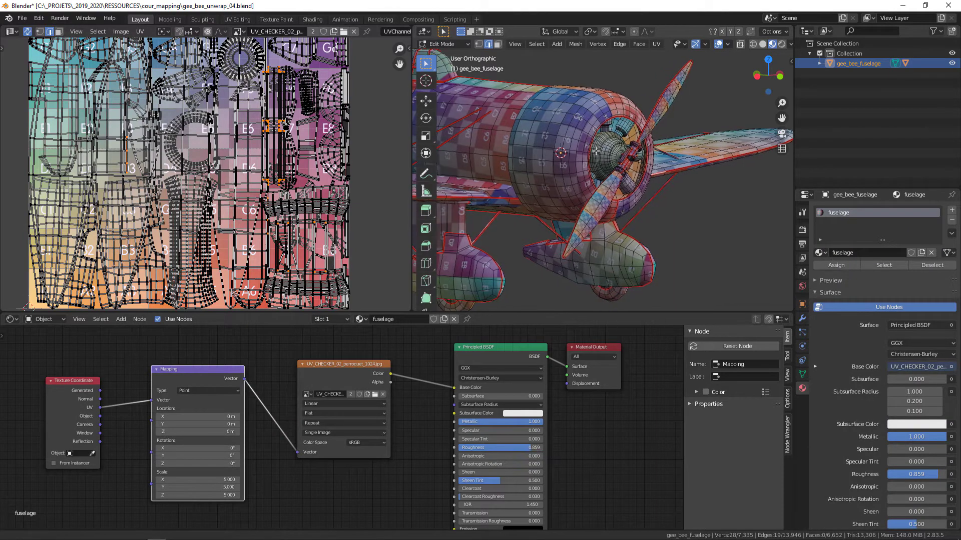
pyautogui.scroll(-3, 259, 229)
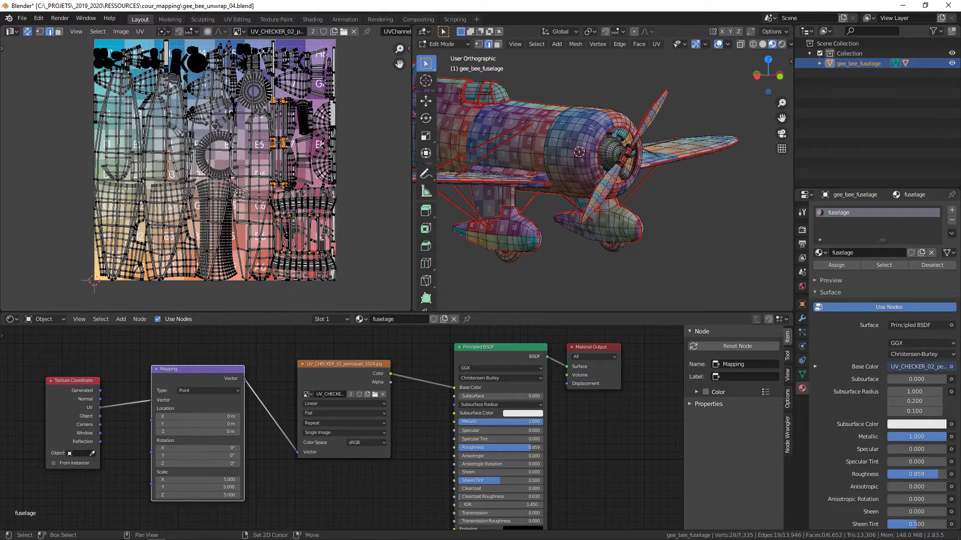
# - Select all UV islands, average their scale and pack them into the UV square
pyautogui.press('a')
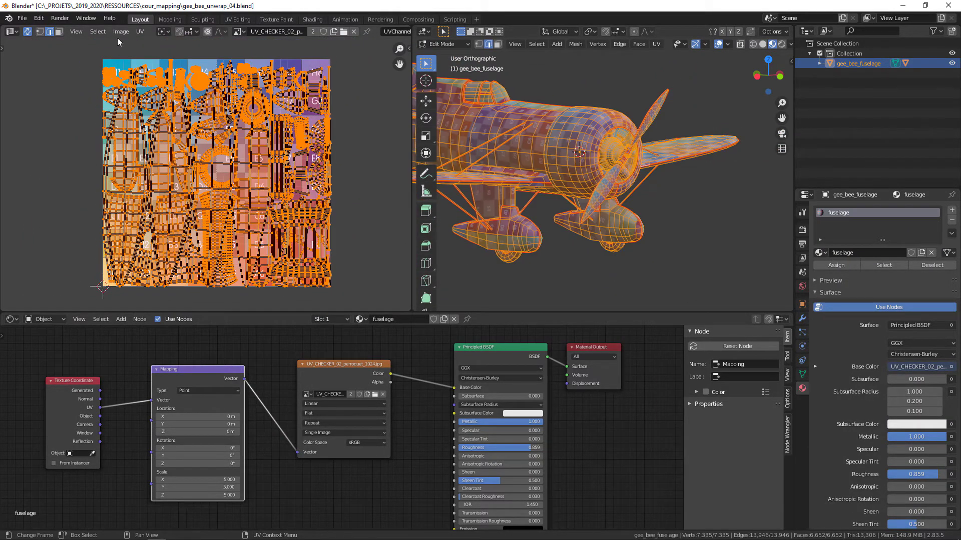
pyautogui.click(140, 32)
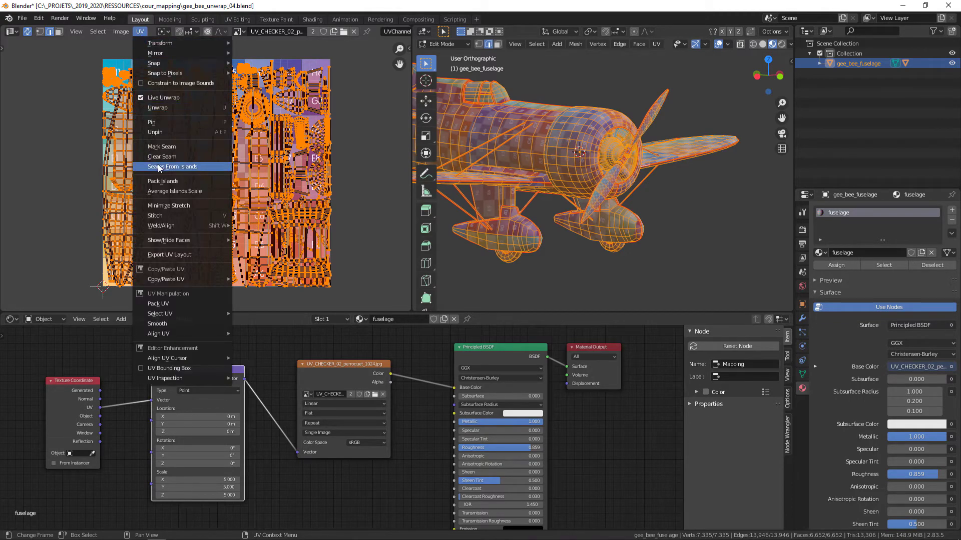
pyautogui.click(164, 182)
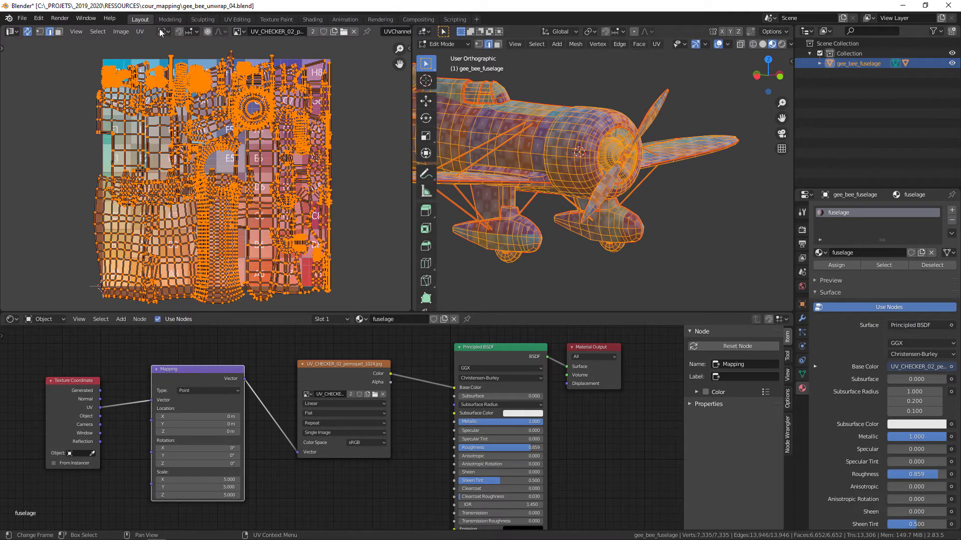
pyautogui.click(141, 33)
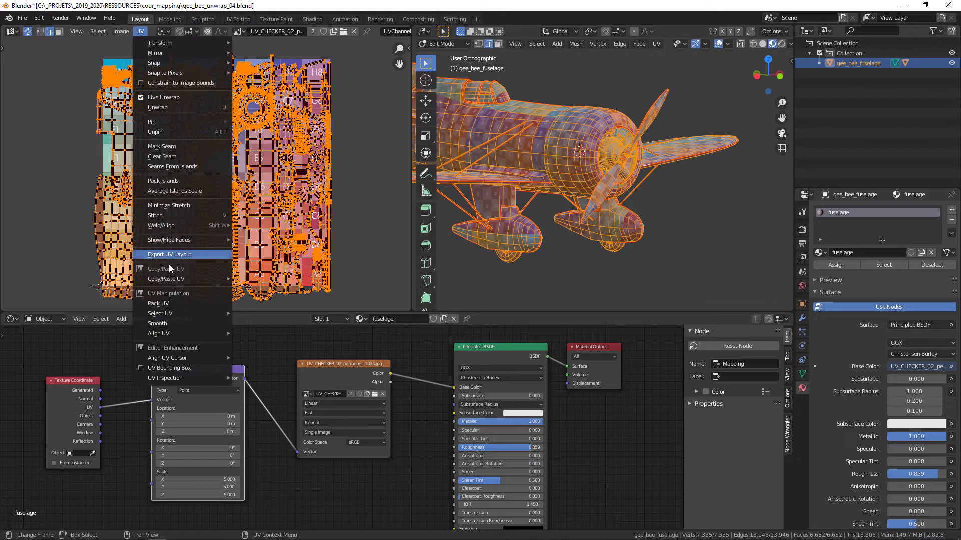
pyautogui.click(157, 182)
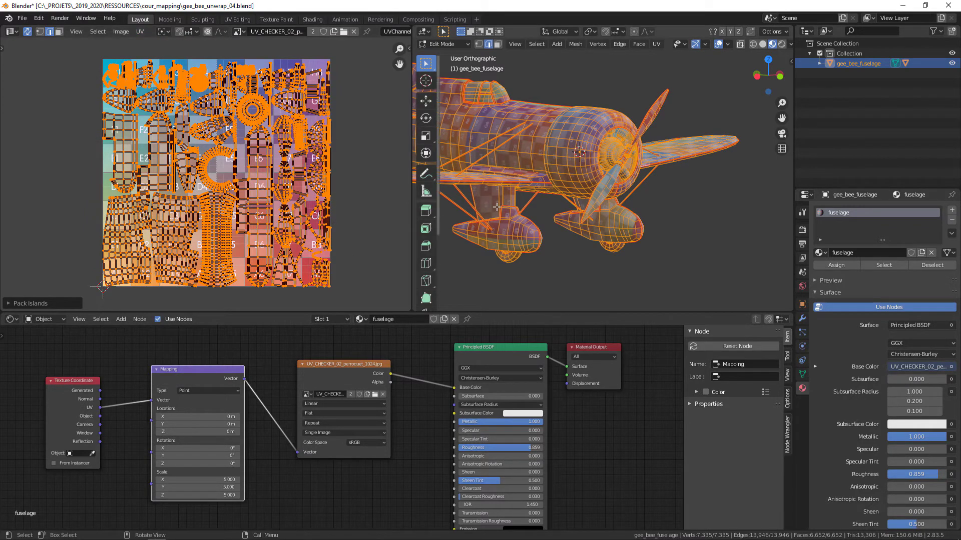
# - Examine the packed UV islands, including the propeller blade pieces near H7, and the checker texture on the airplane
pyautogui.moveTo(590, 210); pyautogui.dragTo(608, 259, button='middle')
pyautogui.moveTo(608, 259); pyautogui.dragTo(564, 229)
pyautogui.moveTo(306, 80); pyautogui.dragTo(283, 175, button='middle')
pyautogui.keyDown('ctrl'); pyautogui.moveTo(283, 175); pyautogui.dragTo(279, 201, button='middle'); pyautogui.keyUp('ctrl')
pyautogui.scroll(5, 272, 193)
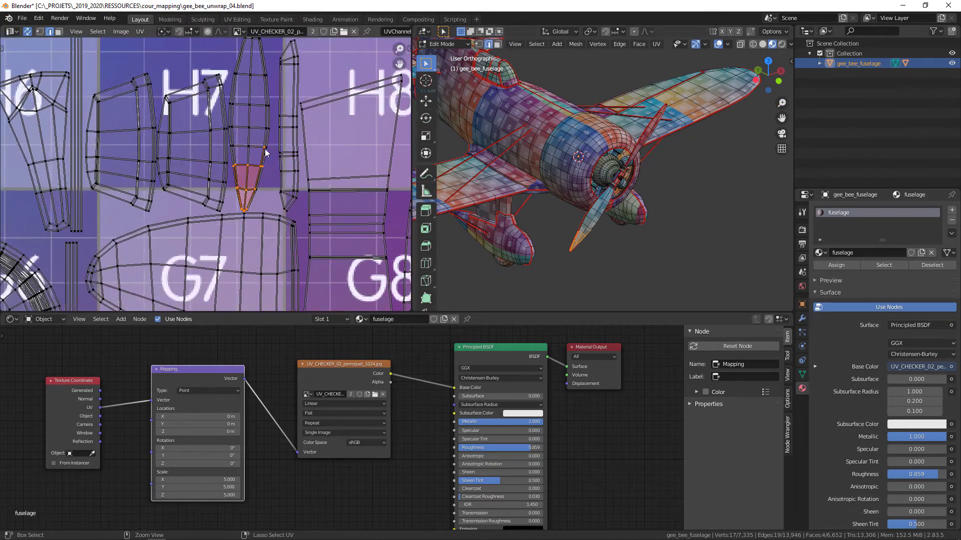
pyautogui.press('Home')
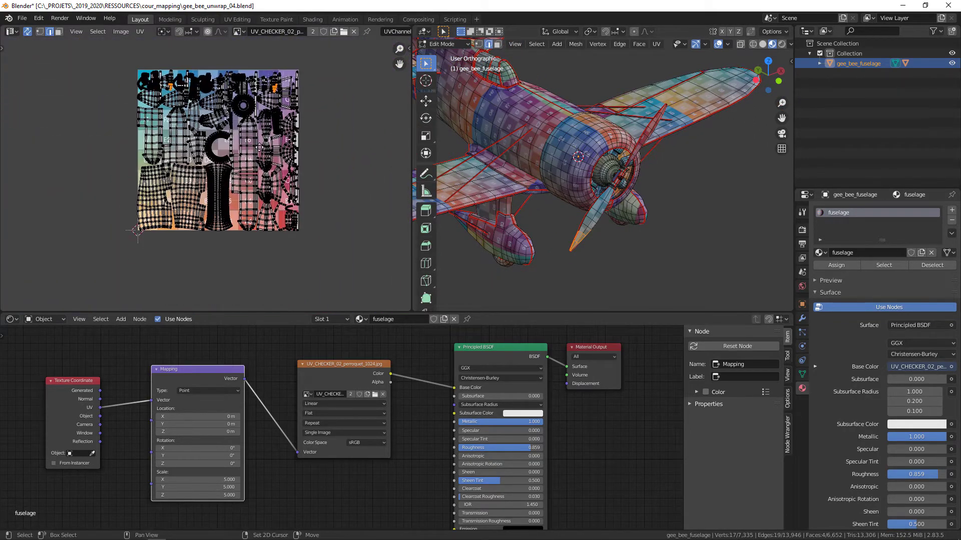
pyautogui.scroll(3, 262, 167)
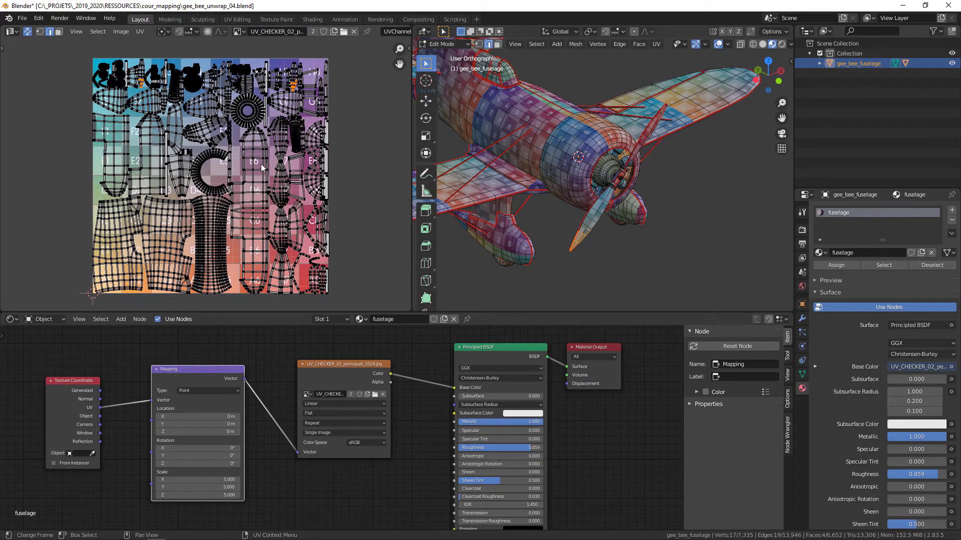
pyautogui.moveTo(493, 250); pyautogui.dragTo(458, 285, button='middle')
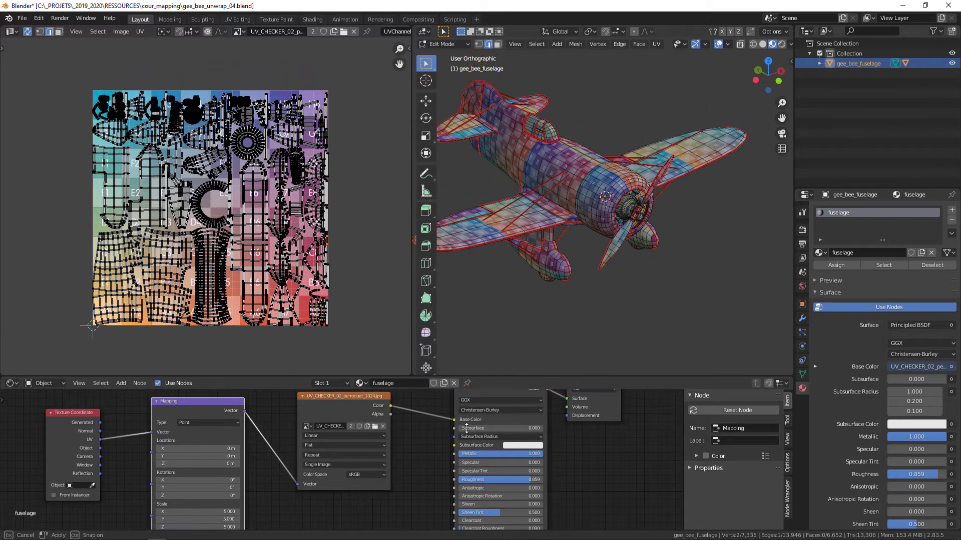
# - Enlarge the 3D viewport by shrinking the node editor and narrowing the UV editor, and enable Screencast Keys
pyautogui.moveTo(450, 311); pyautogui.dragTo(450, 518)
pyautogui.moveTo(411, 447); pyautogui.dragTo(310, 447)
pyautogui.moveTo(380, 381); pyautogui.dragTo(596, 365, button='middle')
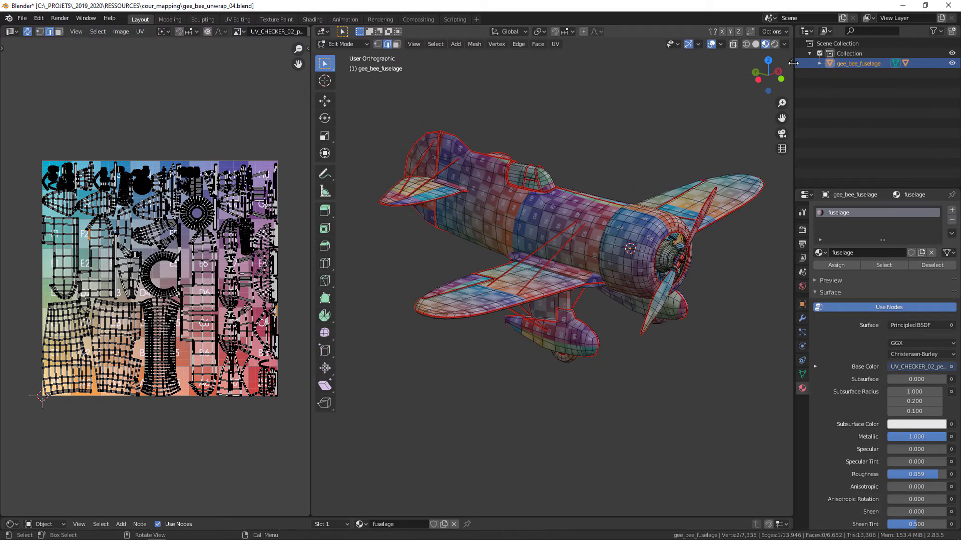
pyautogui.press('n')
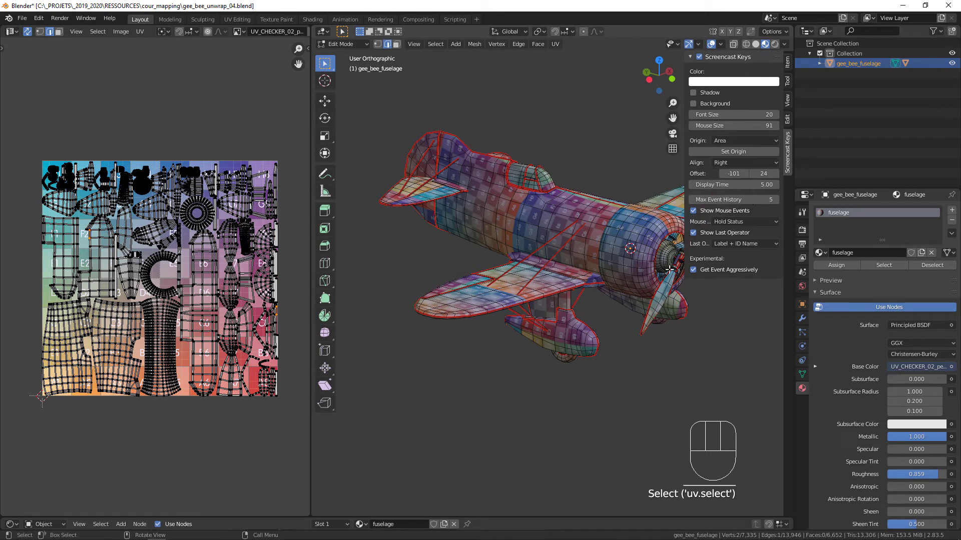
pyautogui.press('n')
pyautogui.moveTo(614, 300); pyautogui.dragTo(633, 324, button='middle')
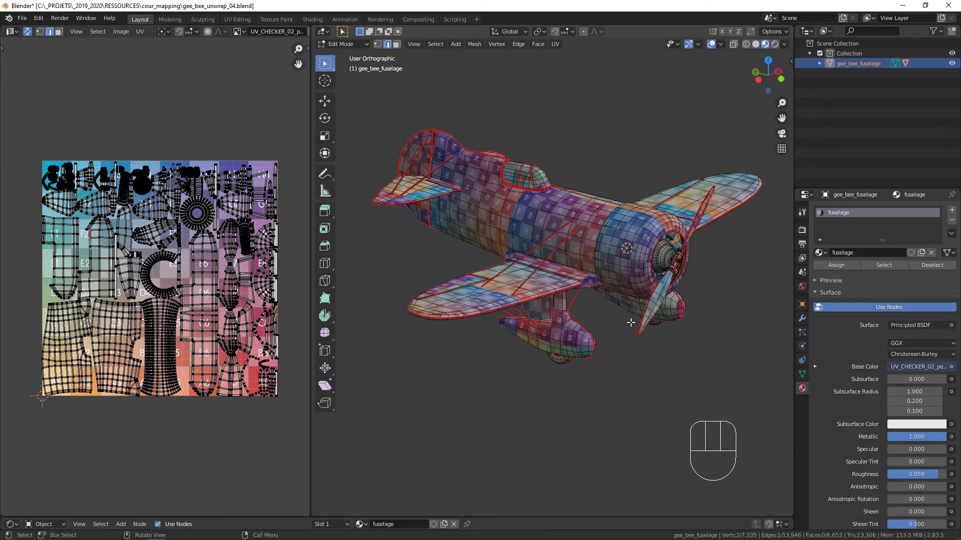
# - Turn off Live Unwrap in both the 3D viewport and the UV editor
pyautogui.keyDown('shift'); pyautogui.moveTo(160, 361); pyautogui.dragTo(186, 250, button='middle'); pyautogui.keyUp('shift')
pyautogui.keyDown('shift'); pyautogui.moveTo(186, 250); pyautogui.dragTo(190, 280, button='middle'); pyautogui.keyUp('shift')
pyautogui.click(554, 44)
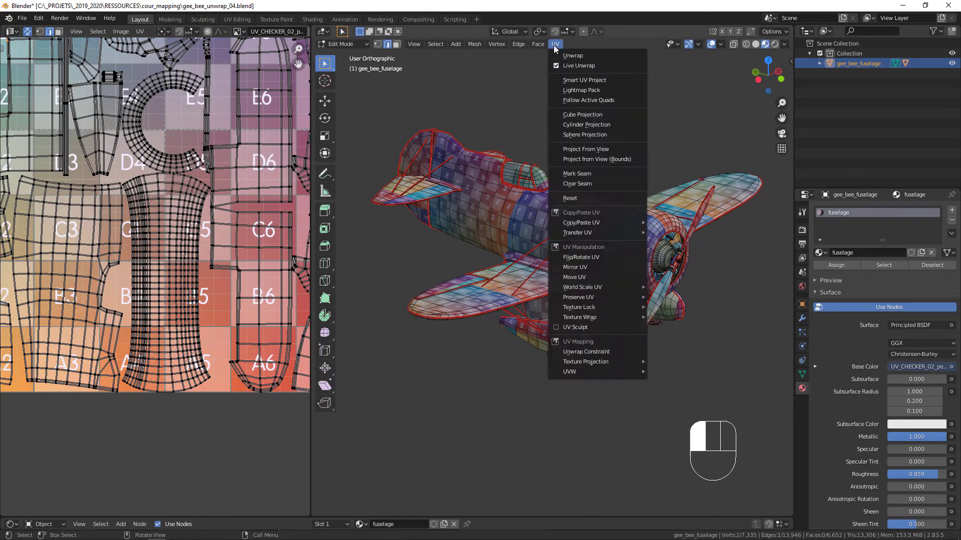
pyautogui.click(555, 65)
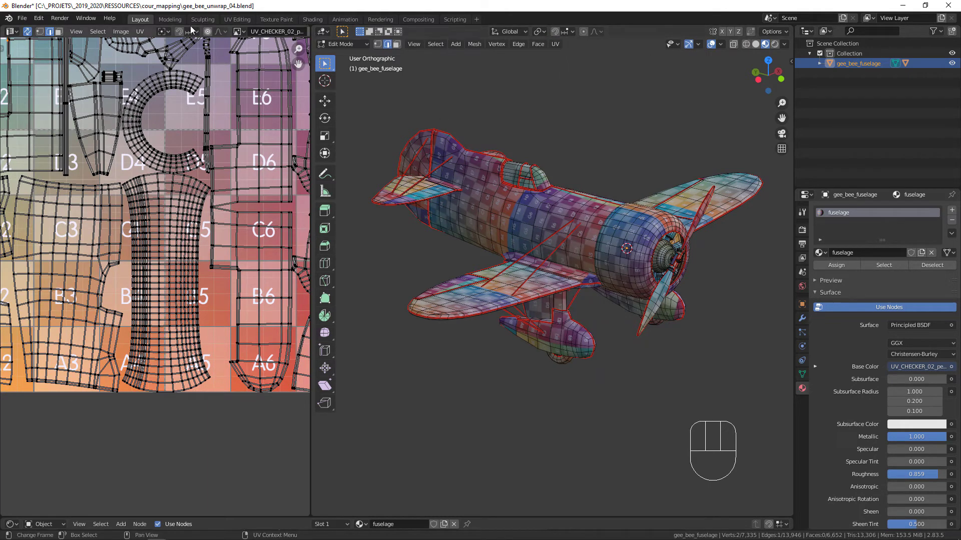
pyautogui.click(139, 32)
pyautogui.click(138, 99)
pyautogui.moveTo(554, 44); pyautogui.dragTo(542, 68)
pyautogui.moveTo(139, 34); pyautogui.dragTo(148, 451)
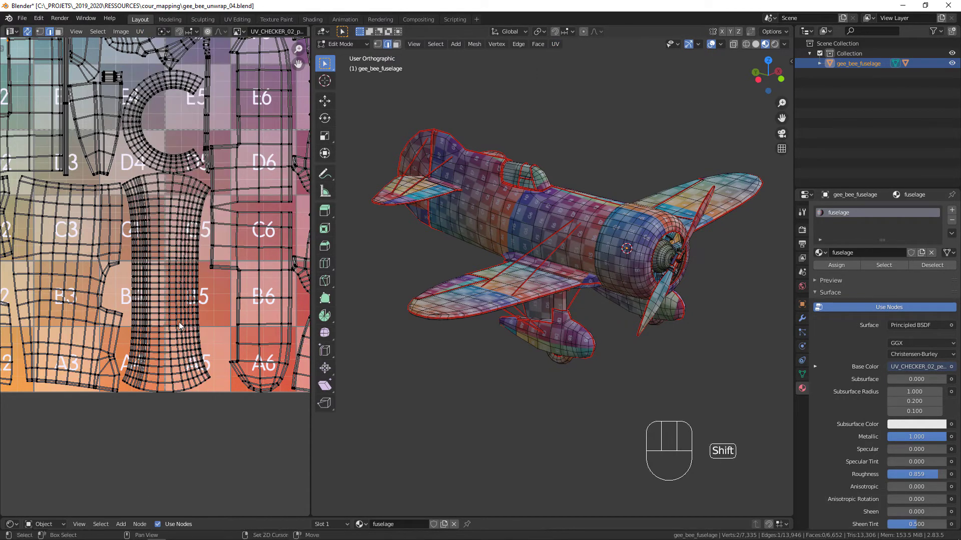
# - Straighten the engine cowling's tall UV island around B4 and B5 with Follow Active Quads, using one of its central faces as the active quad
pyautogui.keyDown('shift'); pyautogui.moveTo(151, 344); pyautogui.dragTo(167, 325, button='middle'); pyautogui.keyUp('shift')
pyautogui.keyDown('ctrl'); pyautogui.moveTo(166, 325); pyautogui.dragTo(196, 278, button='middle'); pyautogui.keyUp('ctrl')
pyautogui.moveTo(196, 278)
pyautogui.mouseDown(button='middle')
pyautogui.moveTo(170, 291)
pyautogui.moveTo(190, 261)
pyautogui.mouseUp(button='middle')
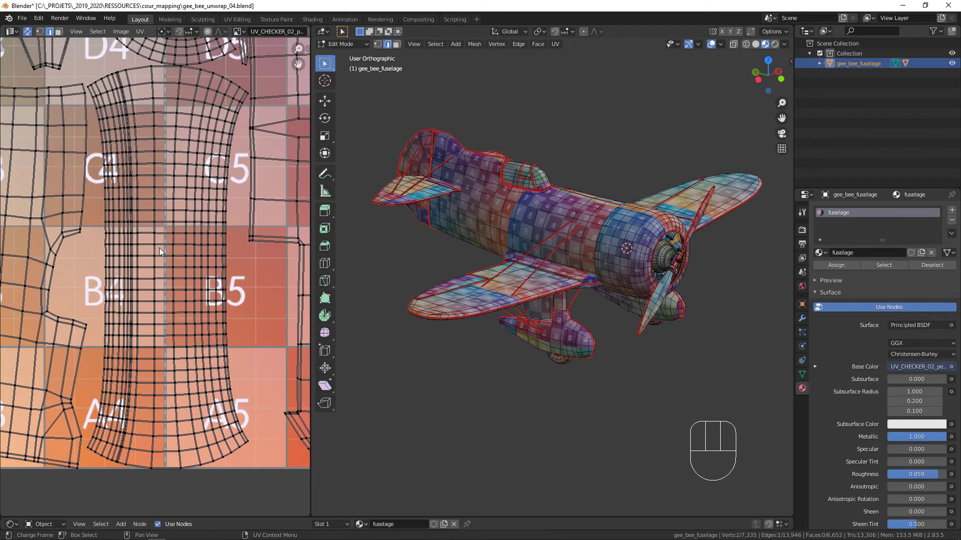
pyautogui.press('3')
pyautogui.click(161, 265)
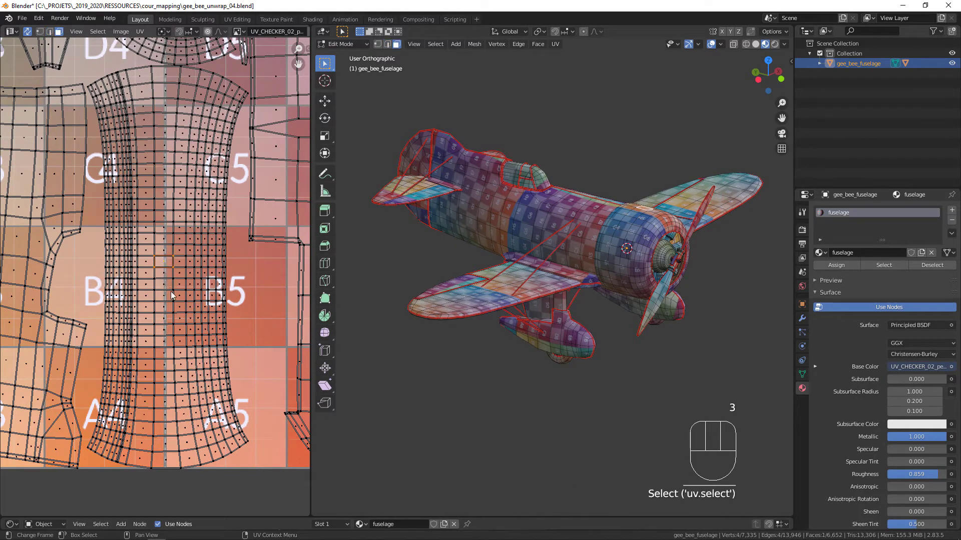
pyautogui.press('l')
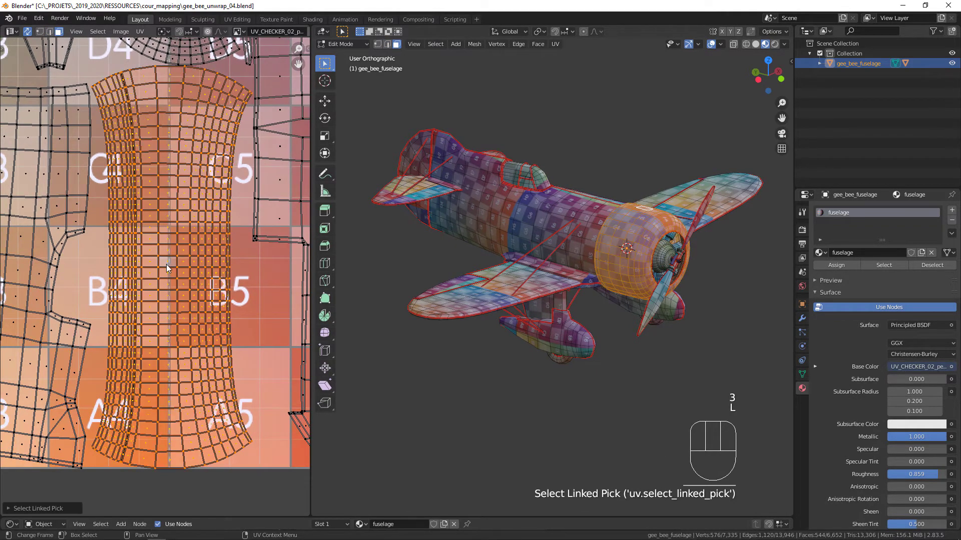
pyautogui.rightClick(166, 264)
pyautogui.click(164, 265)
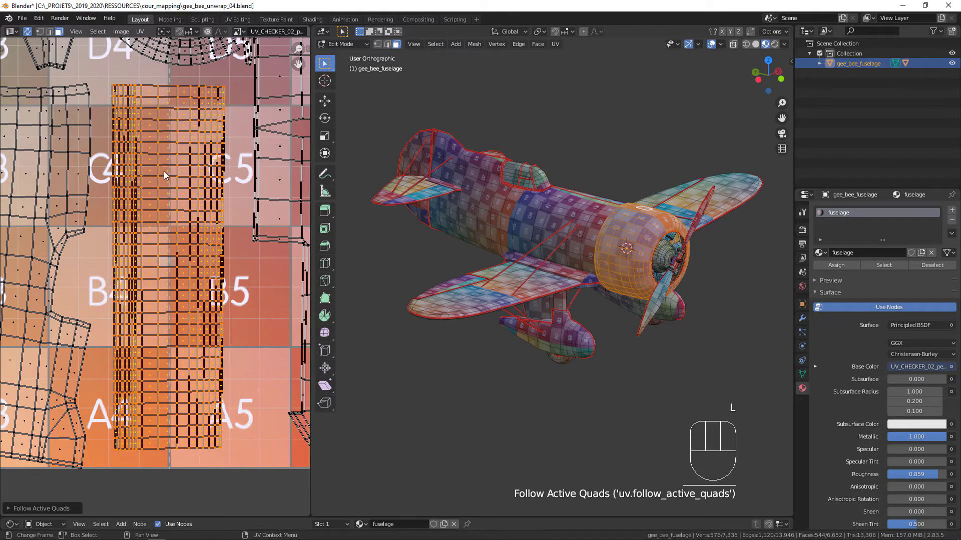
# - Find the long narrow strip island along the edge beside H8 and G8 and straighten it with Follow Active Quads
pyautogui.scroll(-5, 157, 283)
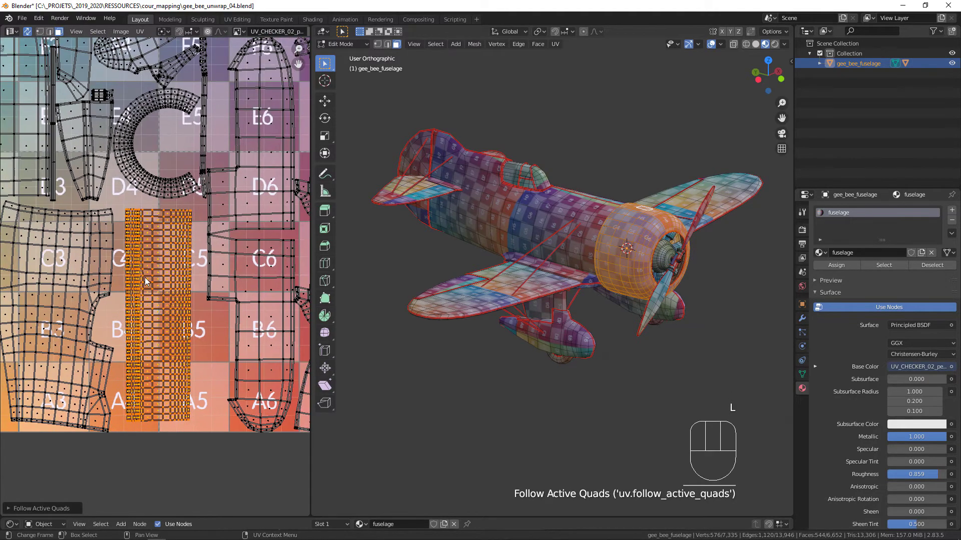
pyautogui.keyDown('shift'); pyautogui.moveTo(210, 349); pyautogui.dragTo(154, 362, button='middle'); pyautogui.keyUp('shift')
pyautogui.keyDown('shift'); pyautogui.moveTo(153, 298); pyautogui.dragTo(176, 280, button='middle'); pyautogui.keyUp('shift')
pyautogui.keyDown('shift'); pyautogui.moveTo(196, 328); pyautogui.dragTo(131, 350, button='middle'); pyautogui.keyUp('shift')
pyautogui.keyDown('ctrl'); pyautogui.moveTo(210, 264); pyautogui.dragTo(225, 153, button='middle'); pyautogui.keyUp('ctrl')
pyautogui.keyDown('shift'); pyautogui.moveTo(273, 345); pyautogui.dragTo(165, 275, button='middle'); pyautogui.keyUp('shift')
pyautogui.keyDown('shift'); pyautogui.moveTo(224, 367); pyautogui.dragTo(178, 427, button='middle'); pyautogui.keyUp('shift')
pyautogui.keyDown('shift'); pyautogui.moveTo(229, 247); pyautogui.dragTo(198, 308, button='middle'); pyautogui.keyUp('shift')
pyautogui.keyDown('ctrl'); pyautogui.moveTo(208, 325); pyautogui.dragTo(197, 208, button='middle'); pyautogui.keyUp('ctrl')
pyautogui.keyDown('ctrl'); pyautogui.moveTo(207, 283); pyautogui.dragTo(196, 253, button='middle'); pyautogui.keyUp('ctrl')
pyautogui.scroll(-3, 201, 201)
pyautogui.click(200, 229)
pyautogui.press('l')
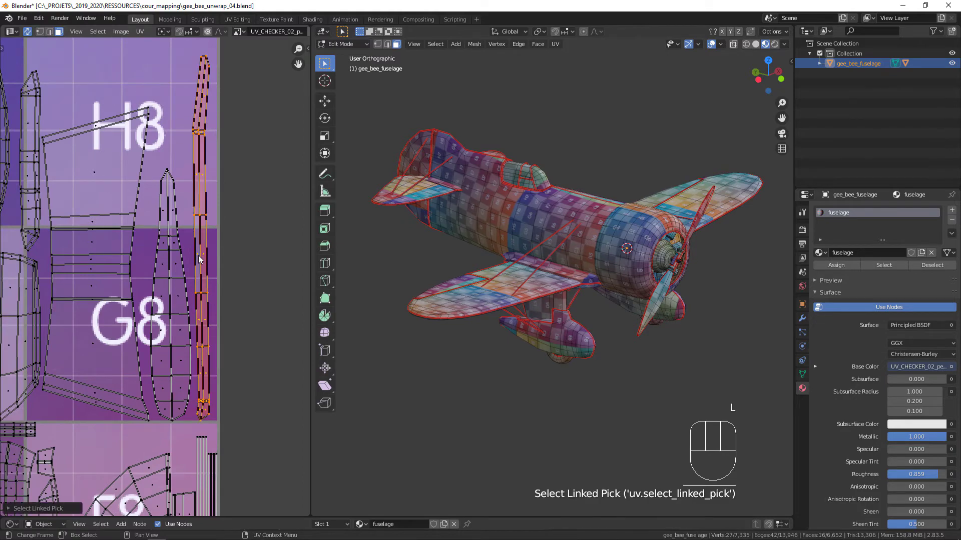
pyautogui.rightClick(197, 255)
pyautogui.click(194, 255)
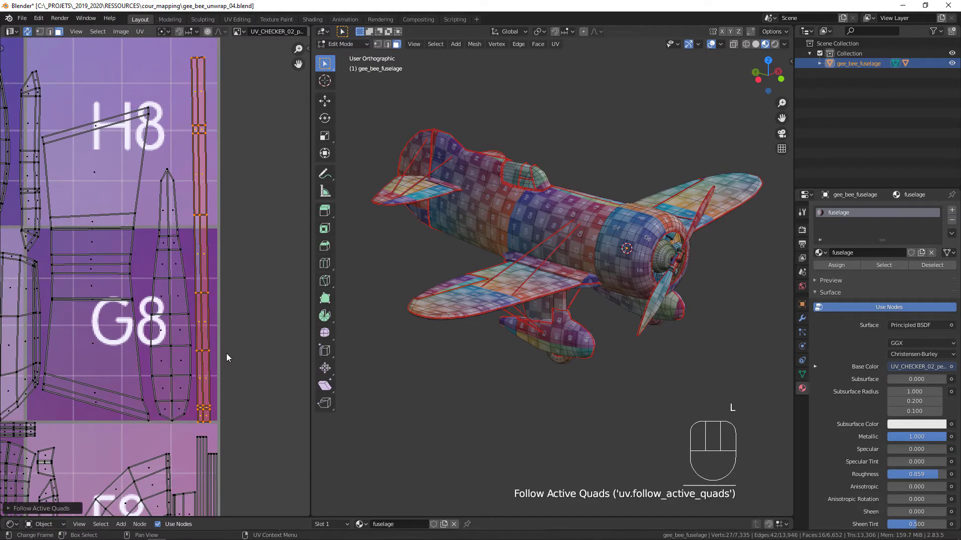
pyautogui.keyDown('shift'); pyautogui.moveTo(146, 347); pyautogui.dragTo(101, 252, button='middle'); pyautogui.keyUp('shift')
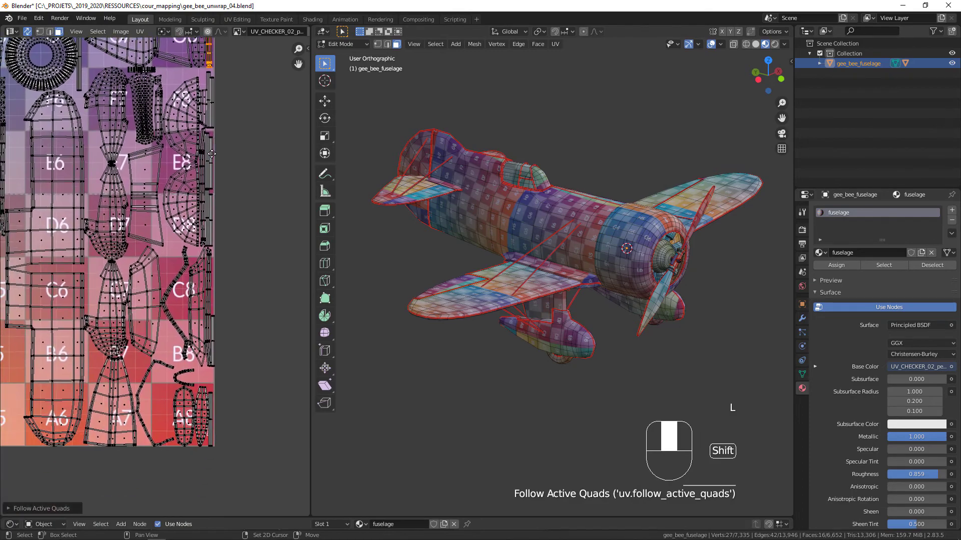